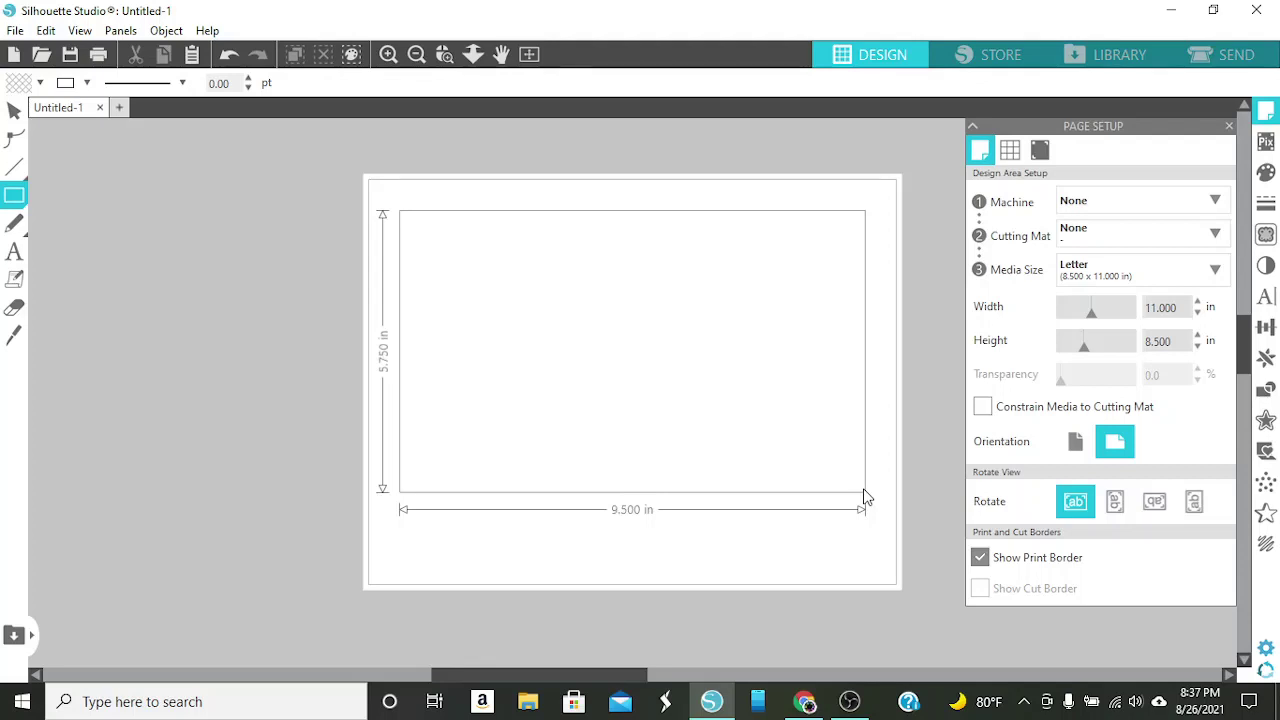
Draw a rectangle about 9.5 by 5.75 in on the page and resize it to 10.15 by 6 in
left_click_drag(865, 497, 866, 499)
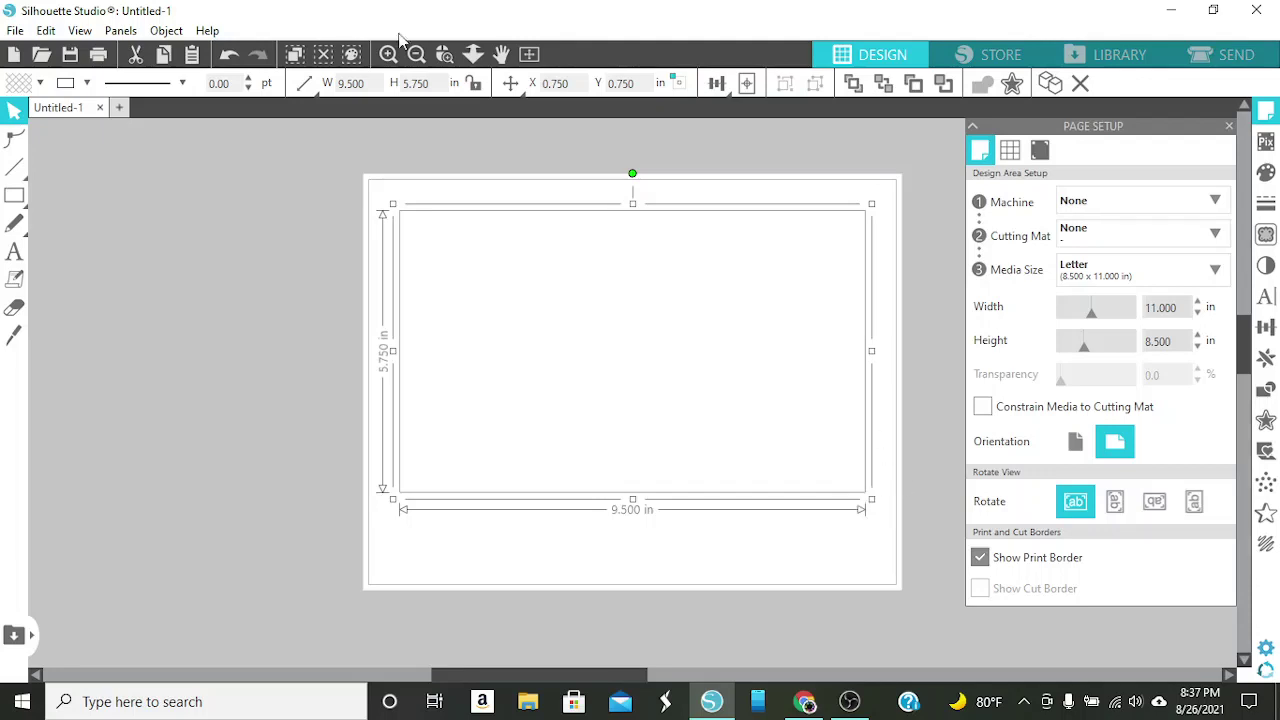
left_click(374, 82)
type("10.15")
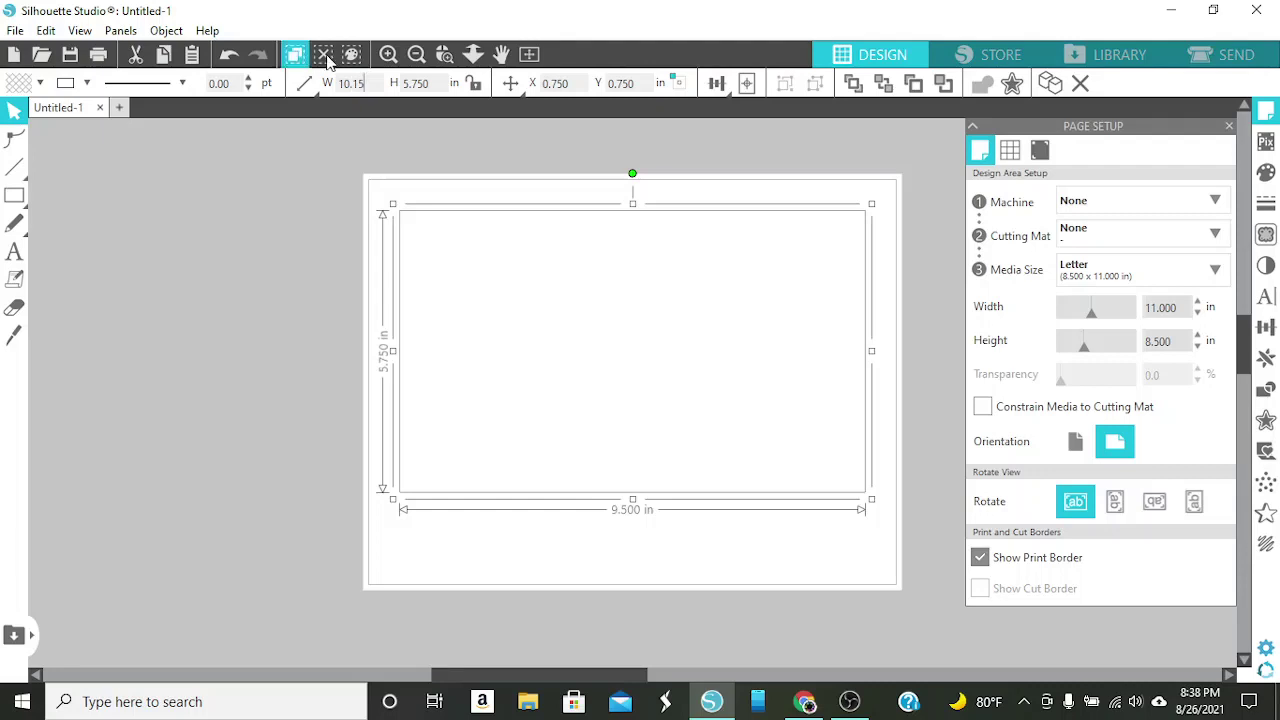
key("Tab")
type("6")
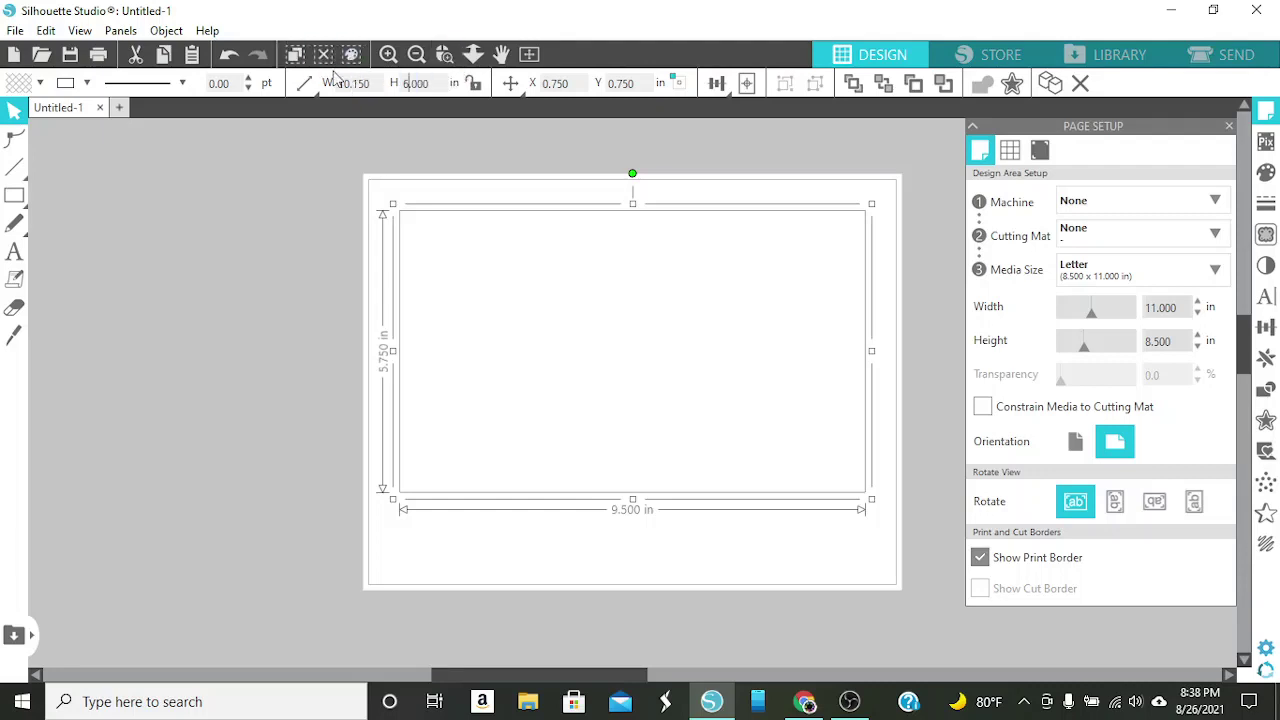
key("Return")
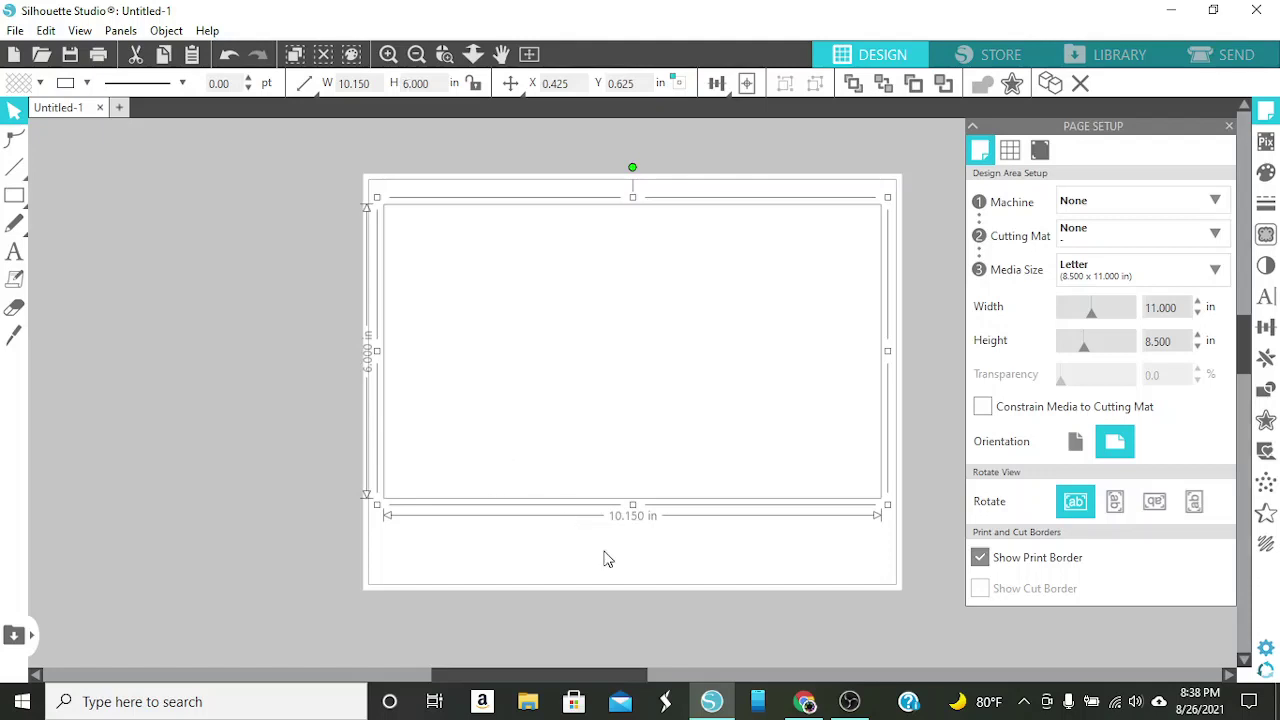
Try to fill the rectangle with the Pink glitter ombre straight image from the Downloads folder and shift it on the page
left_click(528, 701)
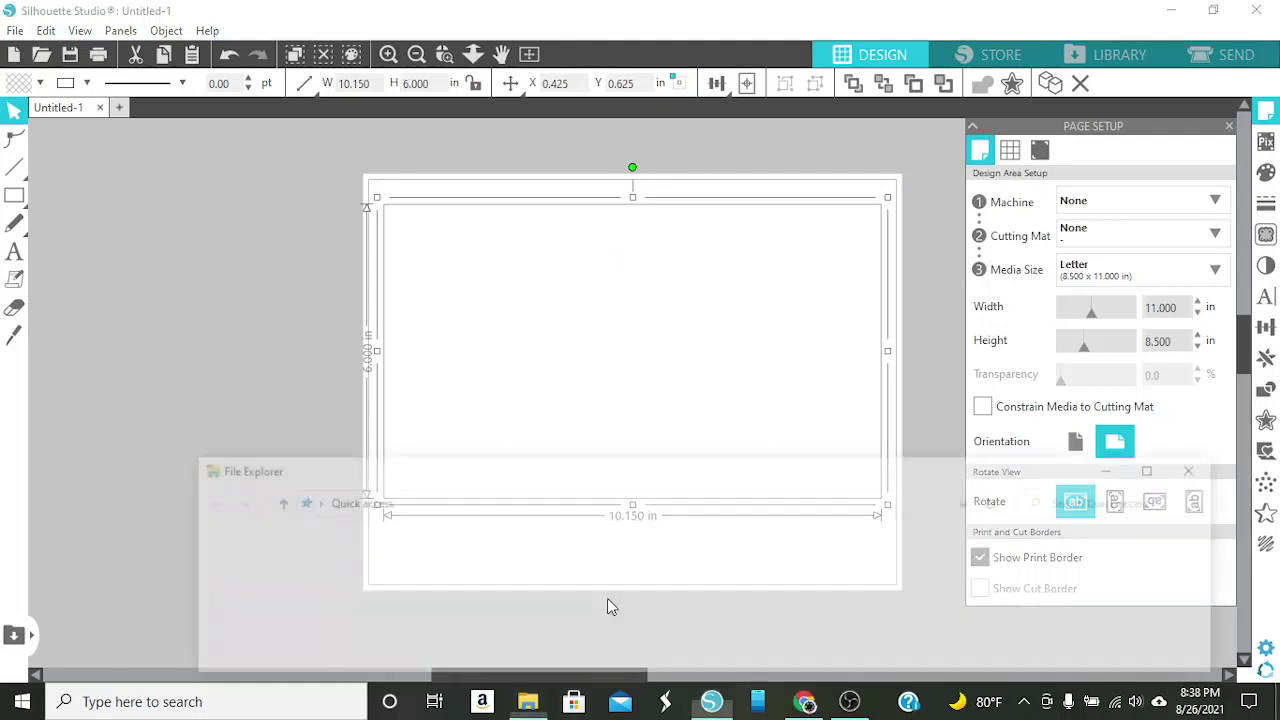
double_click(647, 586)
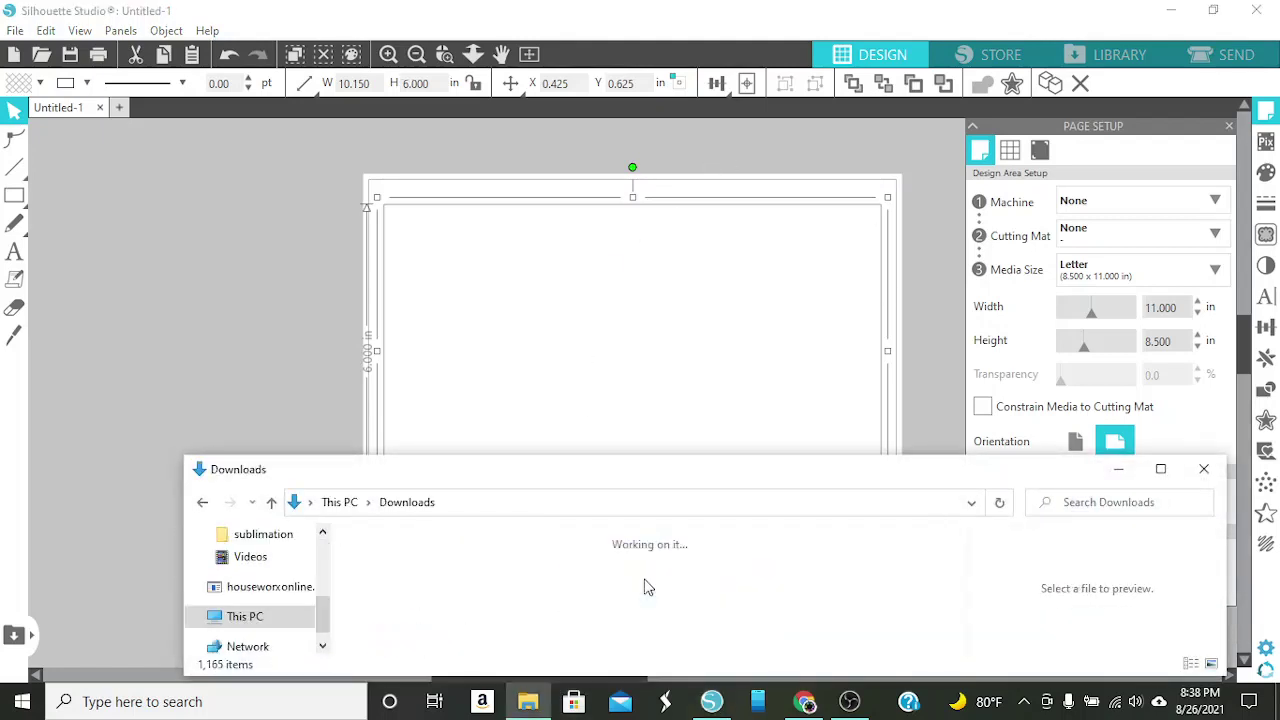
mouse_move(520, 707)
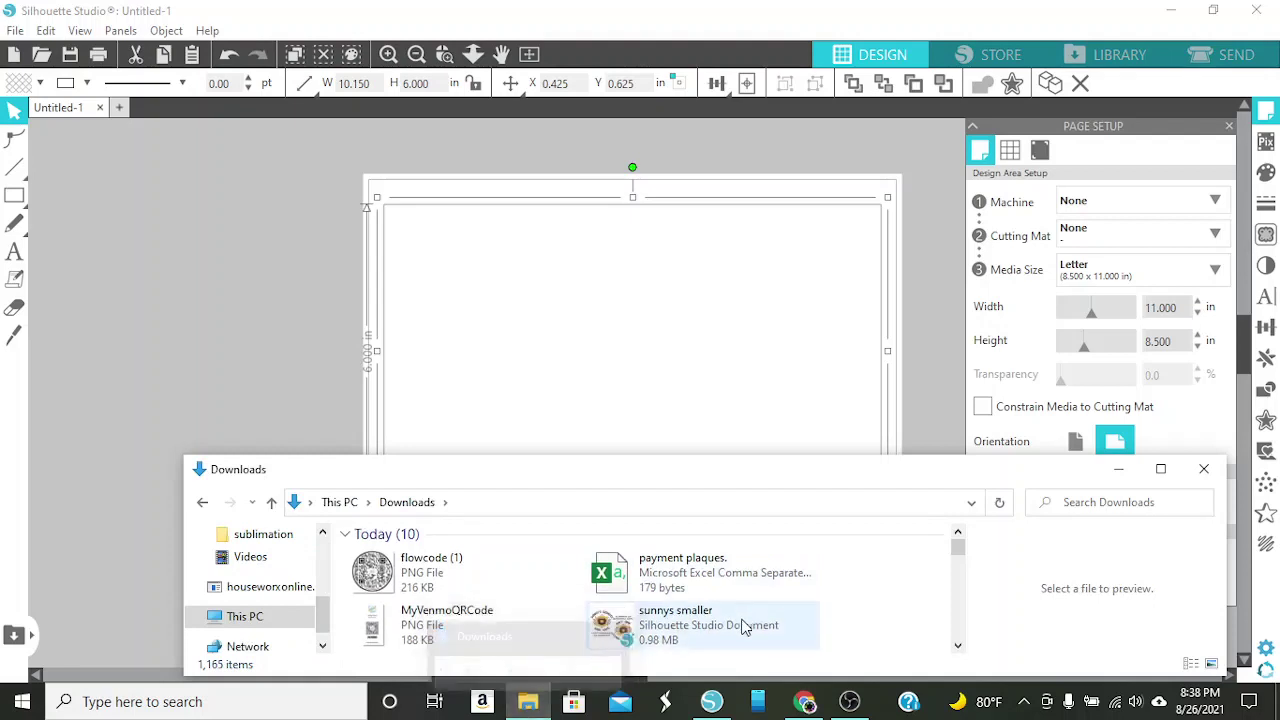
scroll(740, 622, "down", 3)
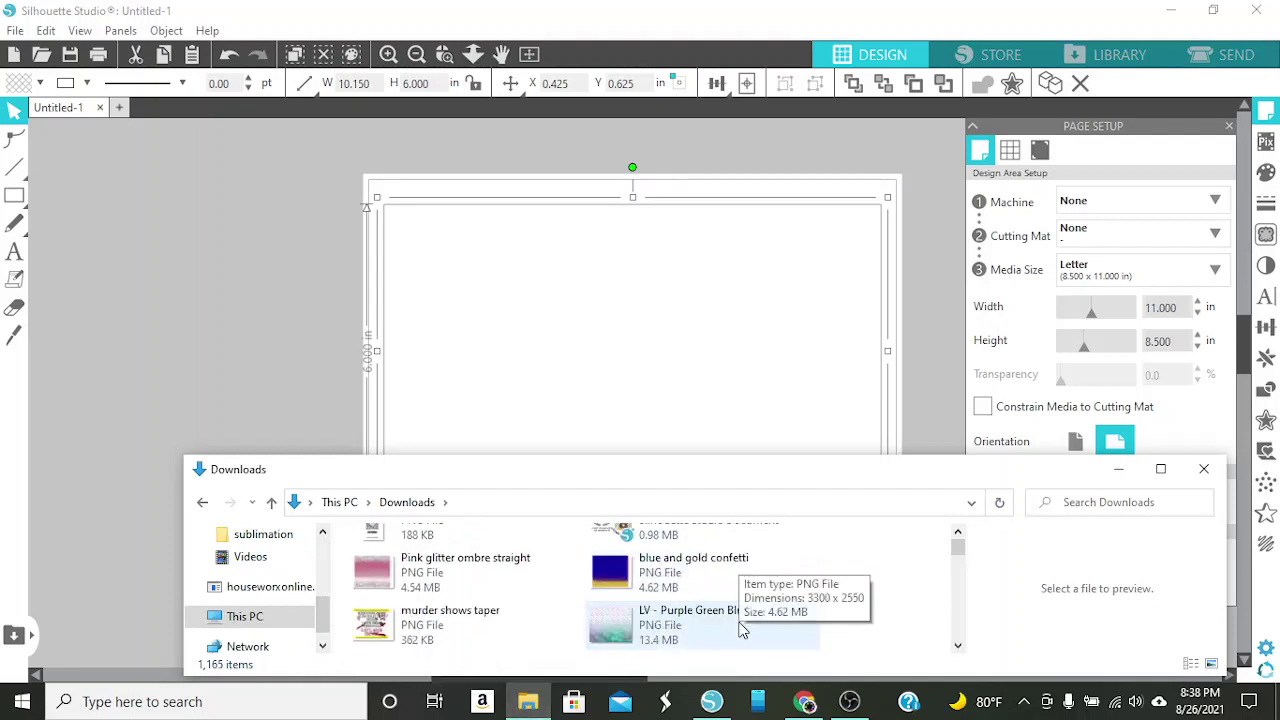
left_click(368, 572)
left_click_drag(595, 393, 606, 377)
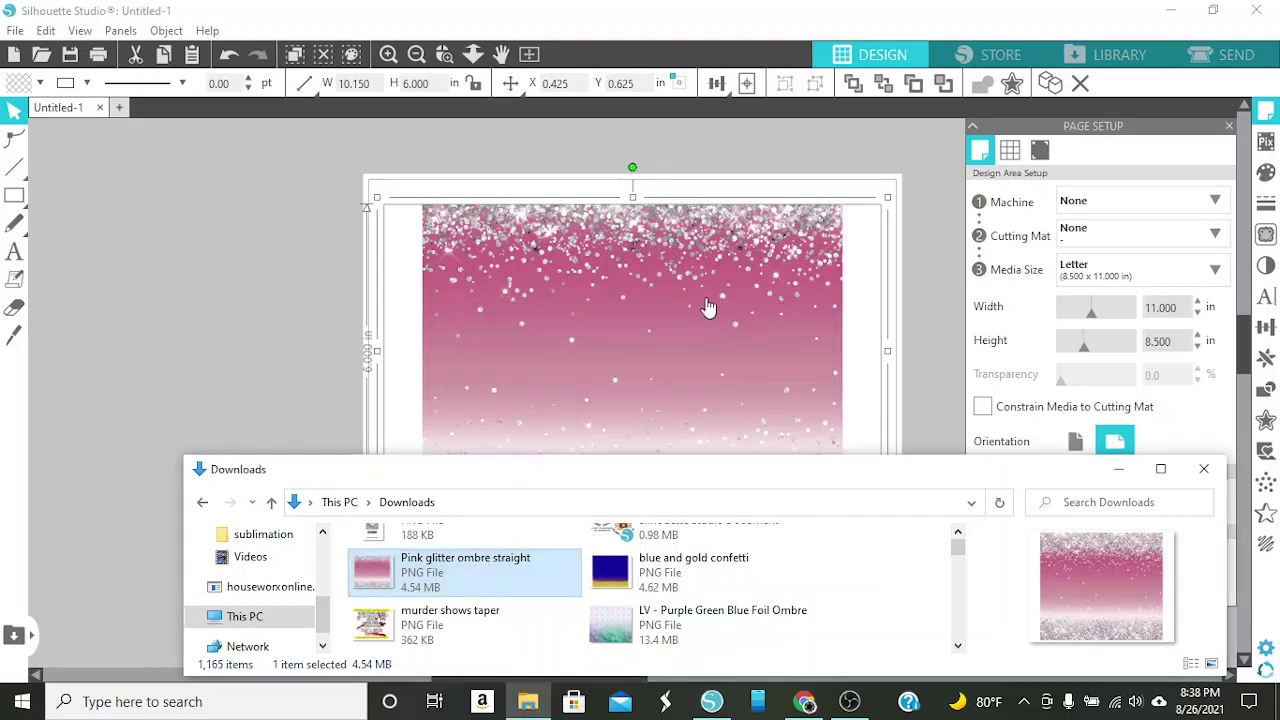
left_click(1203, 469)
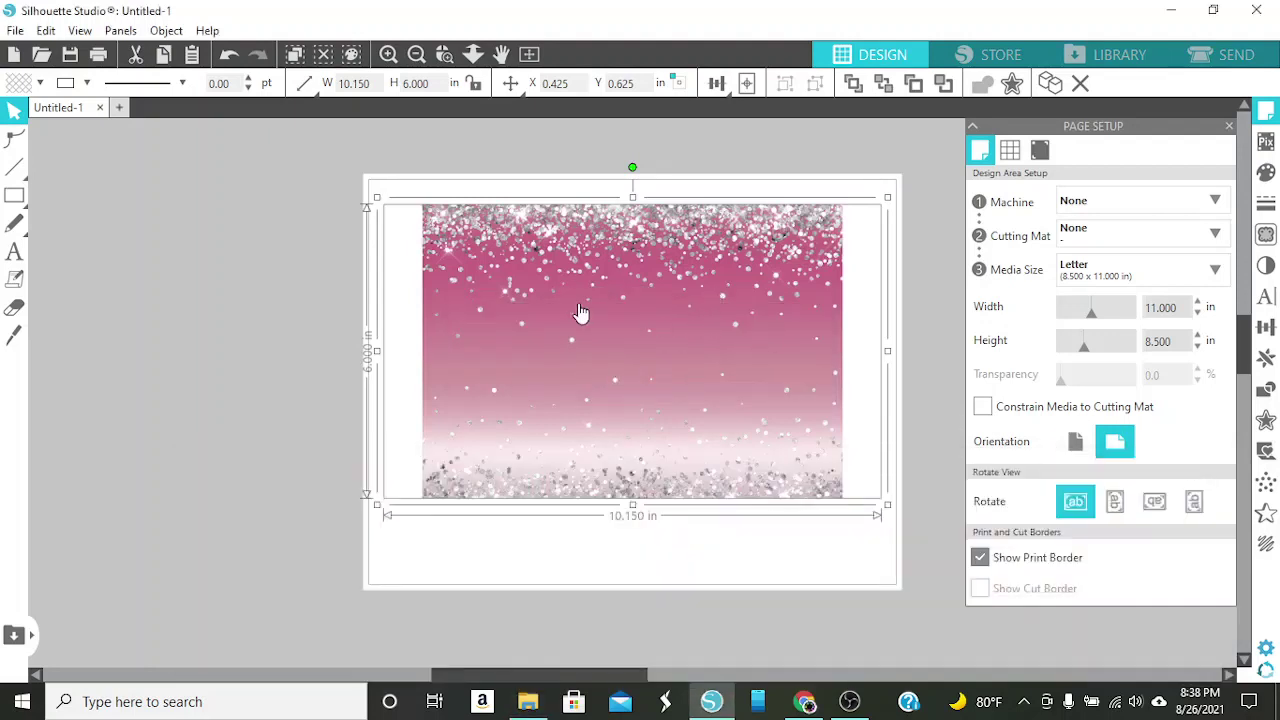
mouse_move(623, 349)
left_mouse_down()
mouse_move(545, 363)
mouse_move(605, 357)
left_mouse_up()
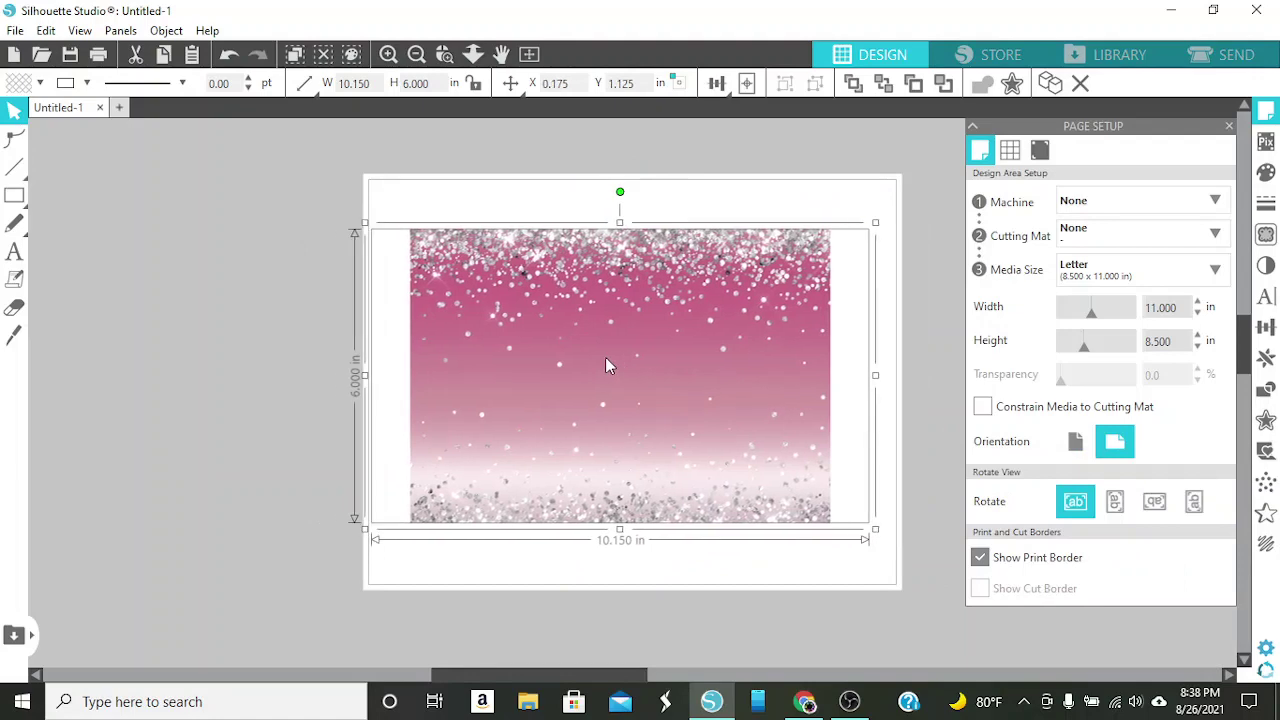
Undo the rectangle's move and its image fill
left_click(527, 704)
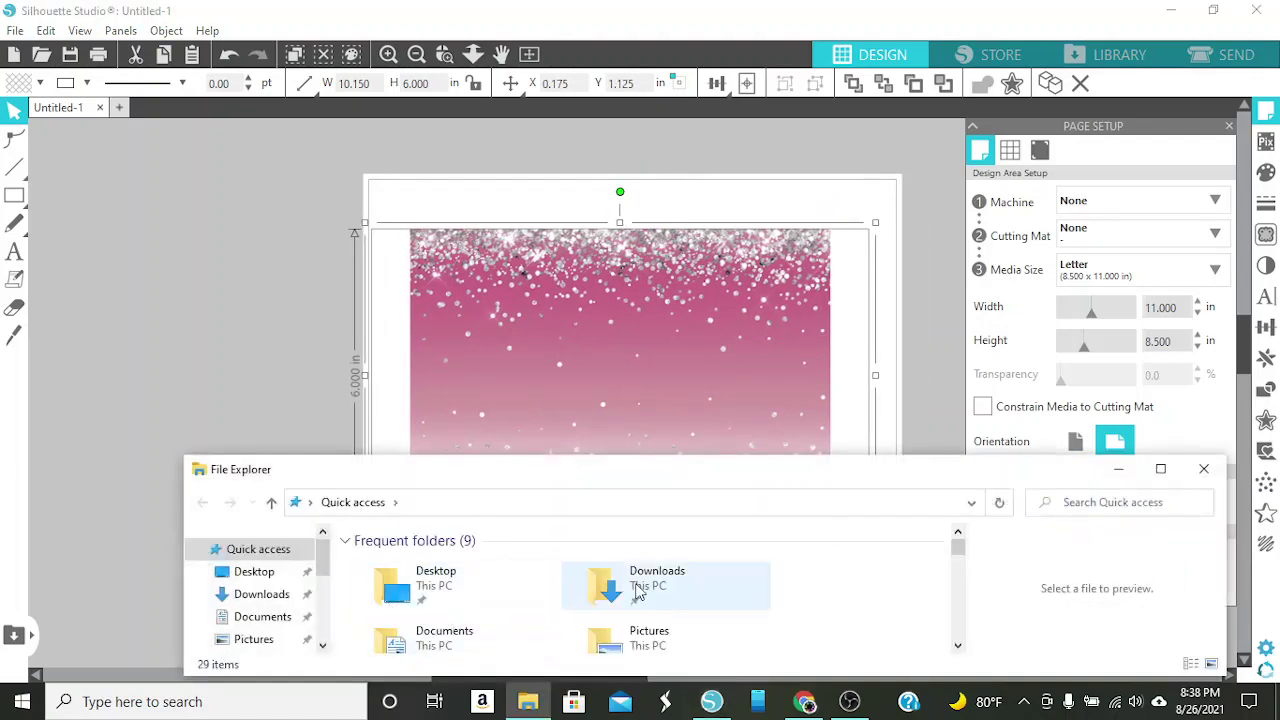
left_click(228, 54)
left_click(228, 54)
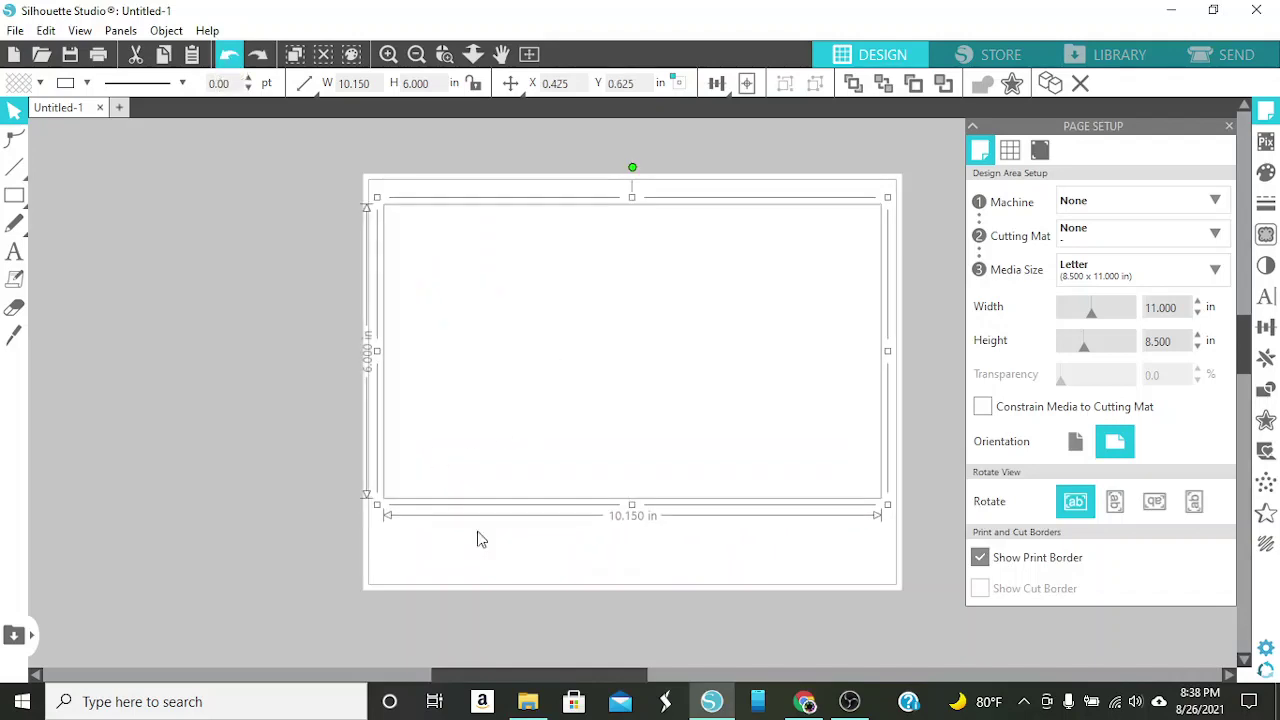
Place the Pink glitter ombre straight image from the Downloads folder in the empty workspace outside the page
left_click(527, 704)
double_click(596, 592)
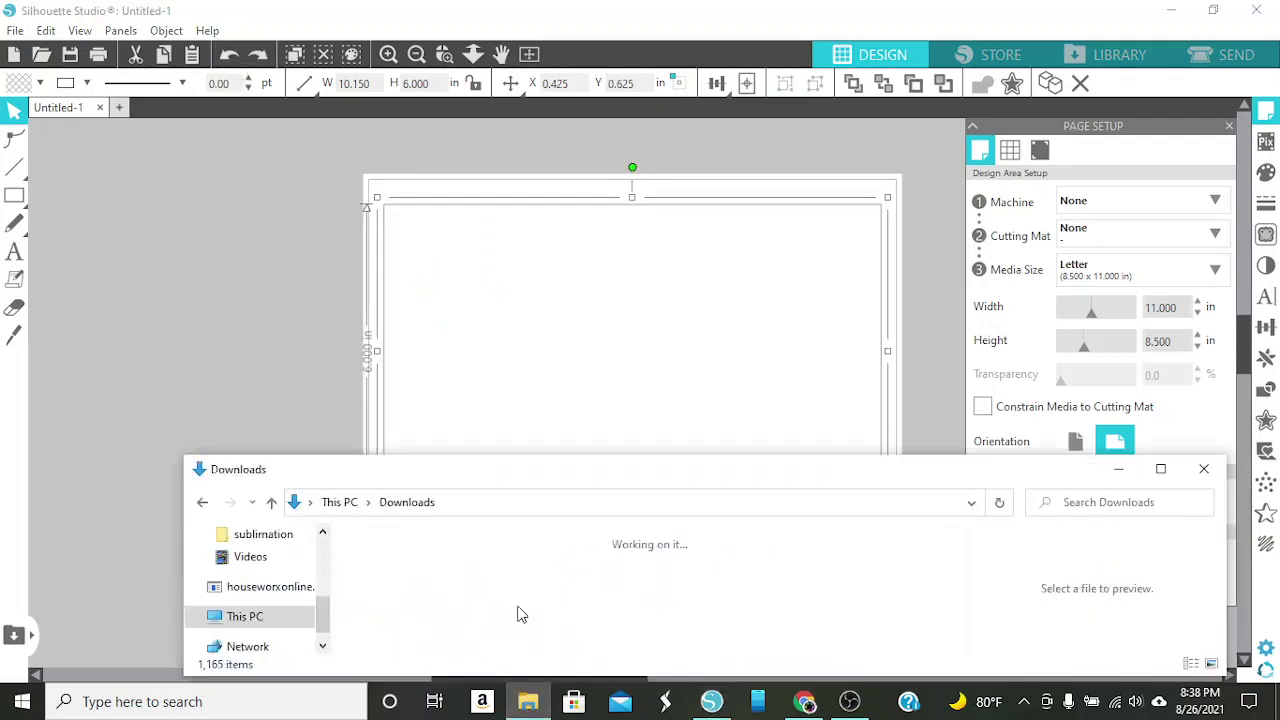
scroll(429, 565, "down", 5)
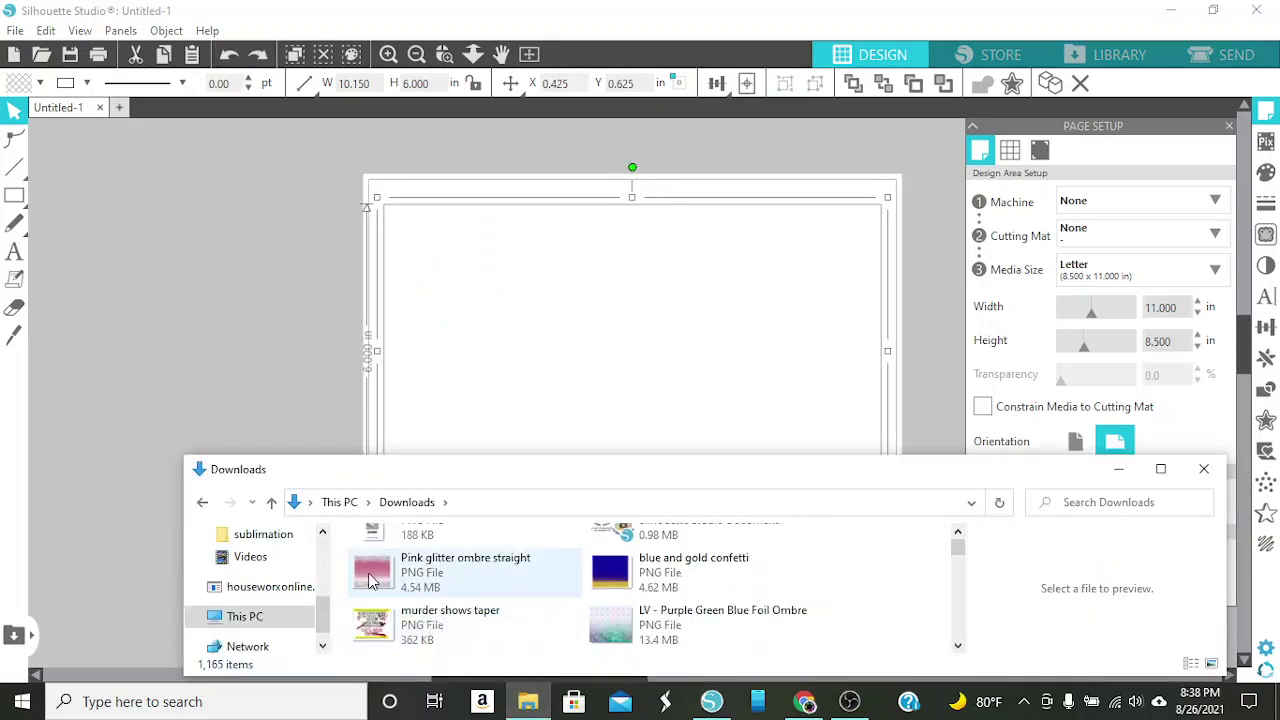
left_click_drag(372, 580, 188, 283)
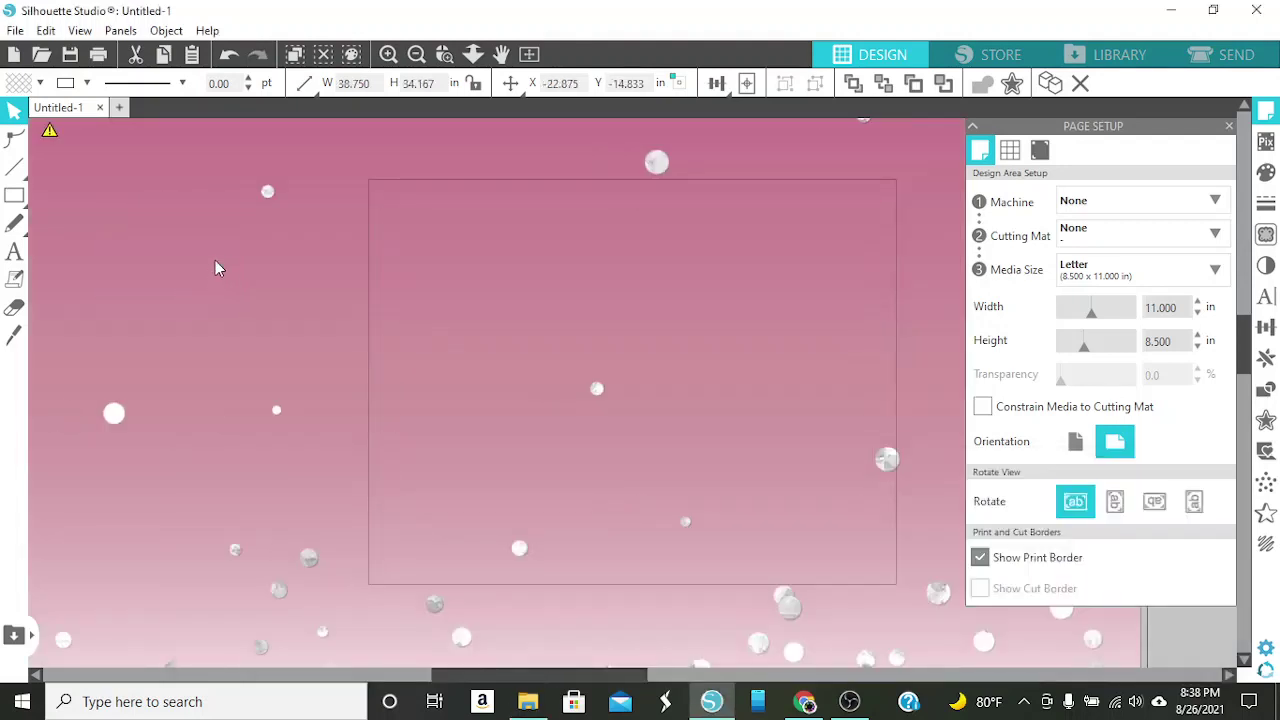
Resize the pink glitter image to 10.15 in wide and 6 in high
double_click(380, 83)
type("10")
key("Tab")
type("6")
key("Return")
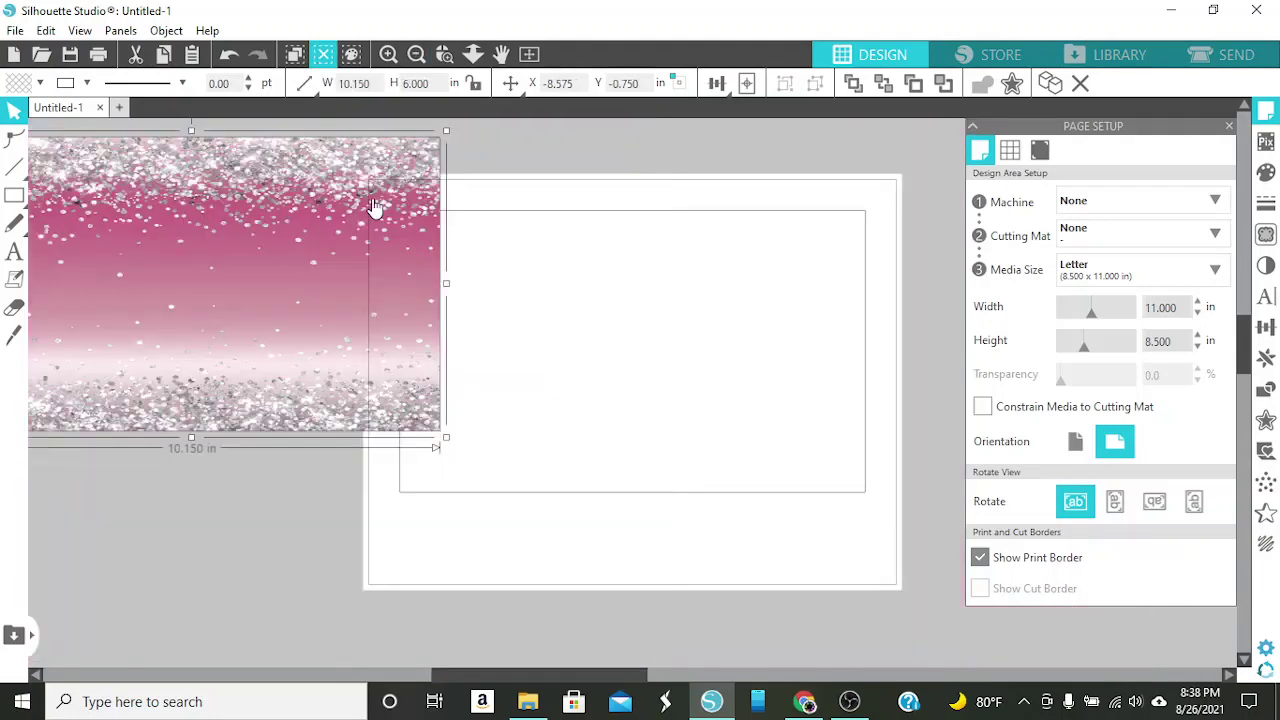
Delete the empty rectangle and move the pink glitter image onto the page at about X 0.425, Y 0.75 in
left_click_drag(389, 302, 325, 390)
left_click(677, 215)
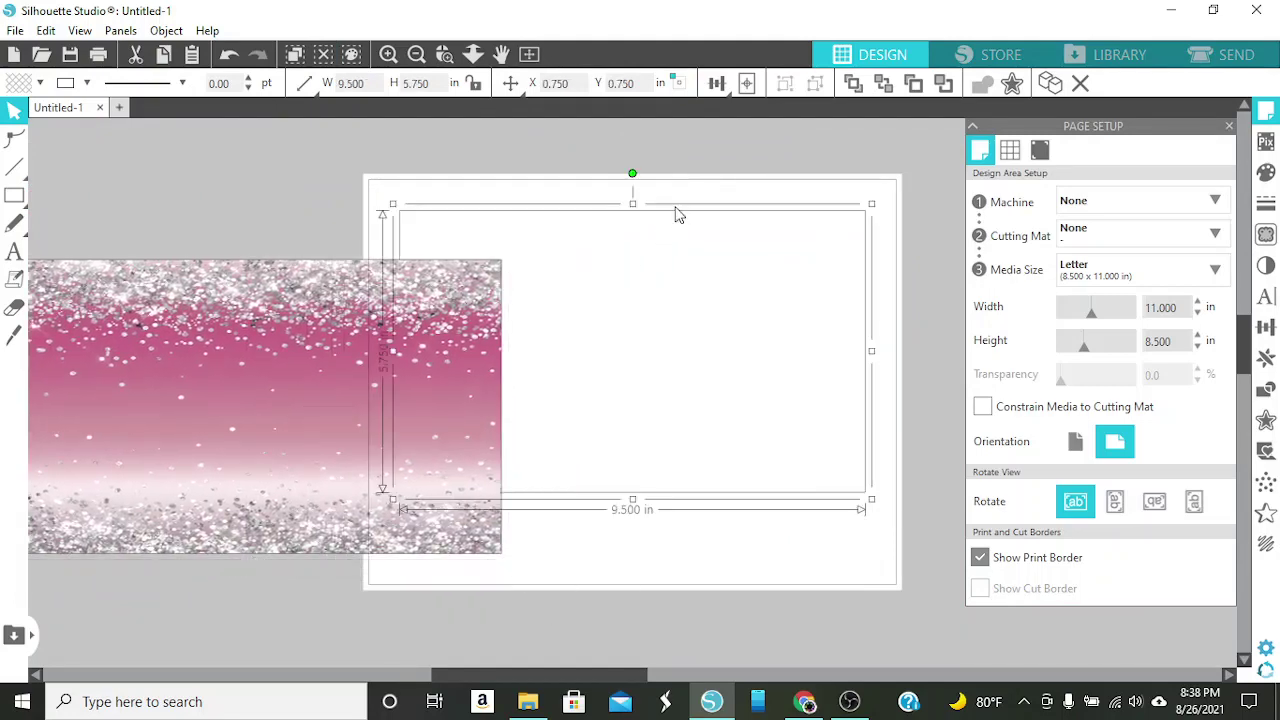
key("Delete")
left_click_drag(234, 437, 603, 403)
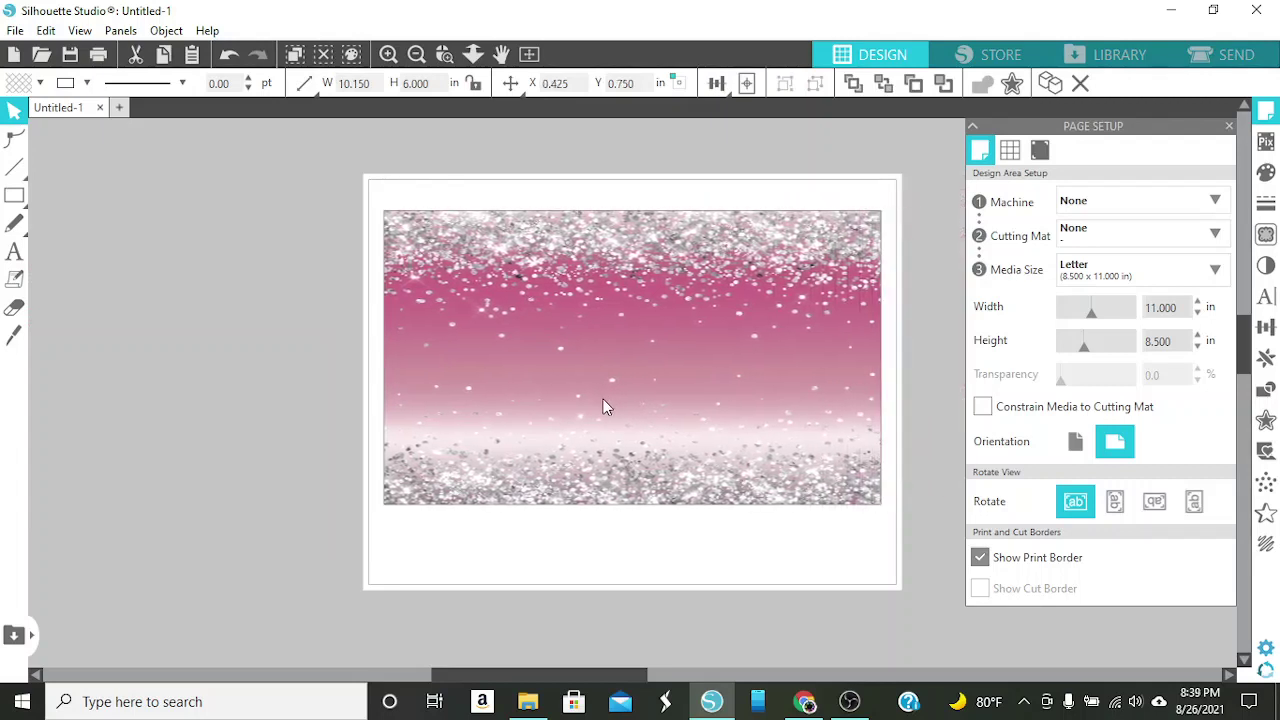
key("Escape")
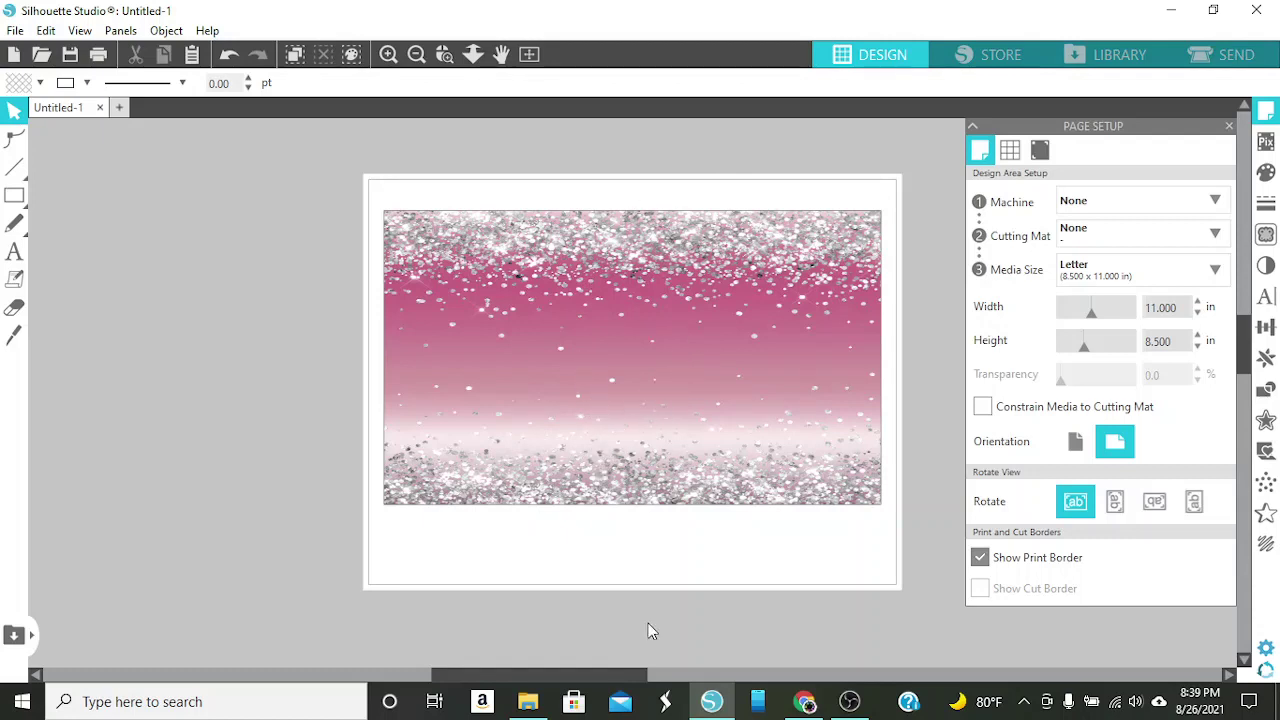
Place the flowcode (1) QR code image from the Downloads folder in the workspace outside the page
mouse_move(528, 705)
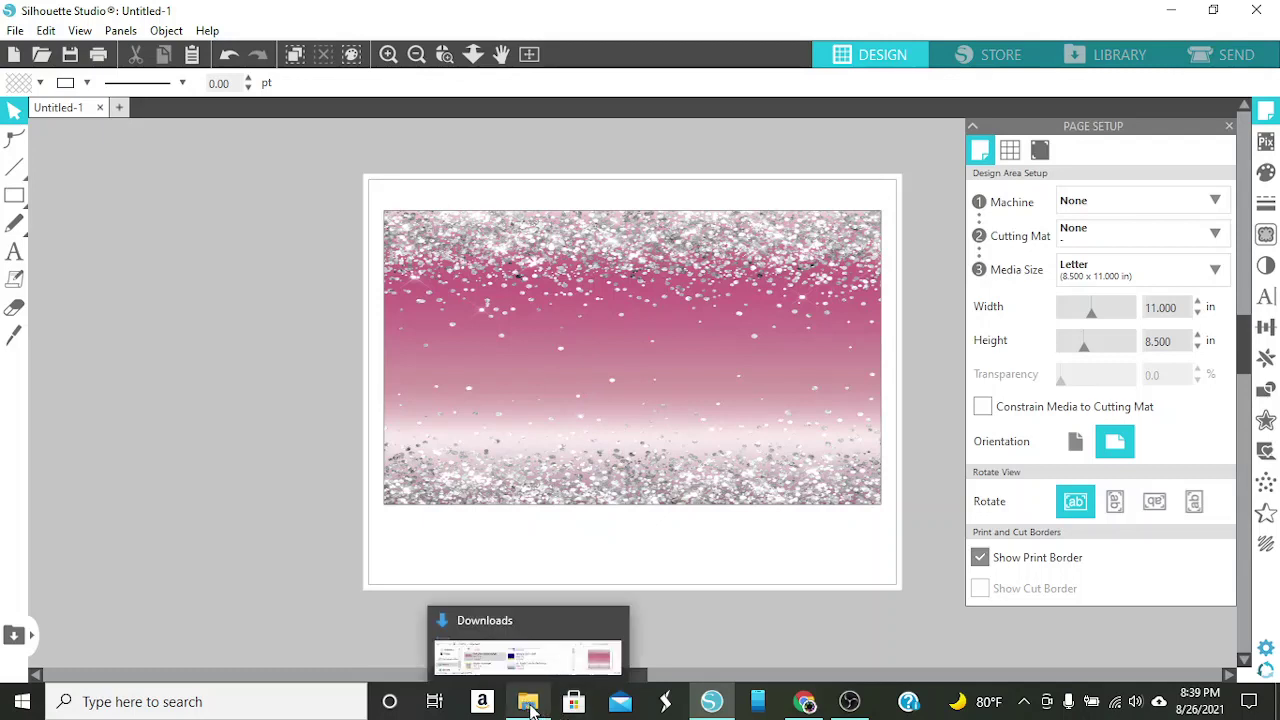
left_click(528, 705)
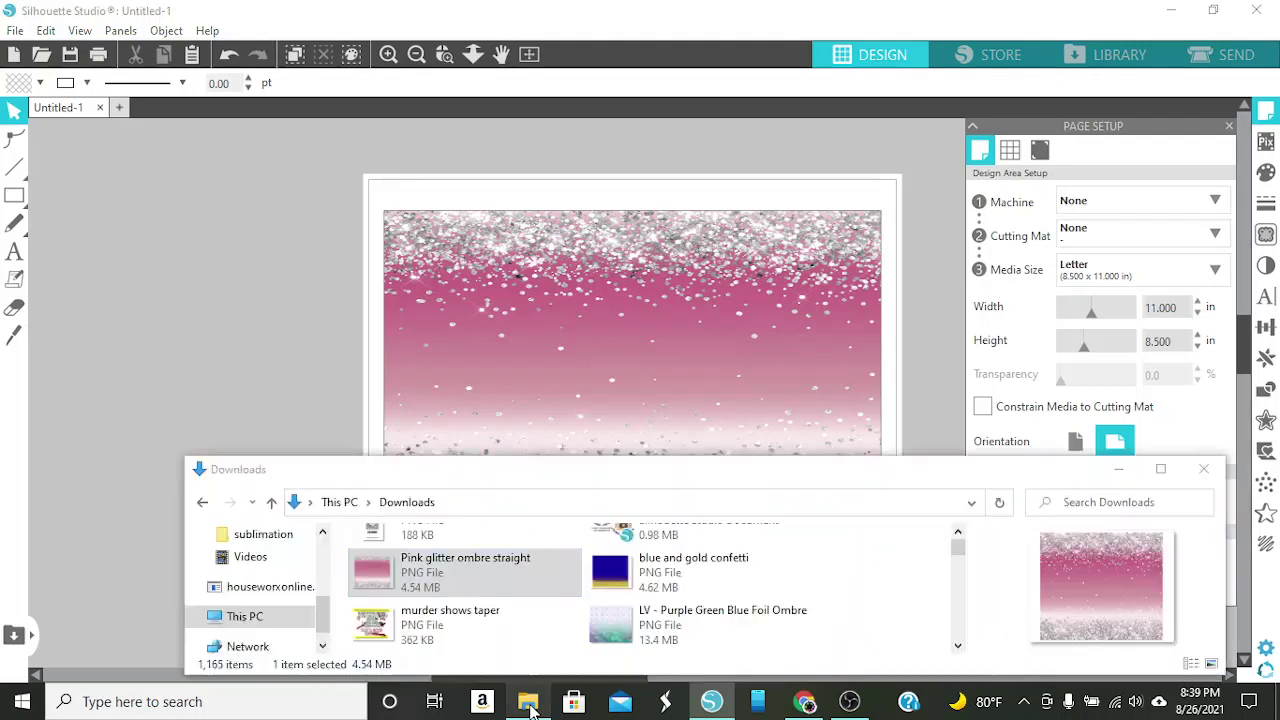
scroll(568, 640, "up", 3)
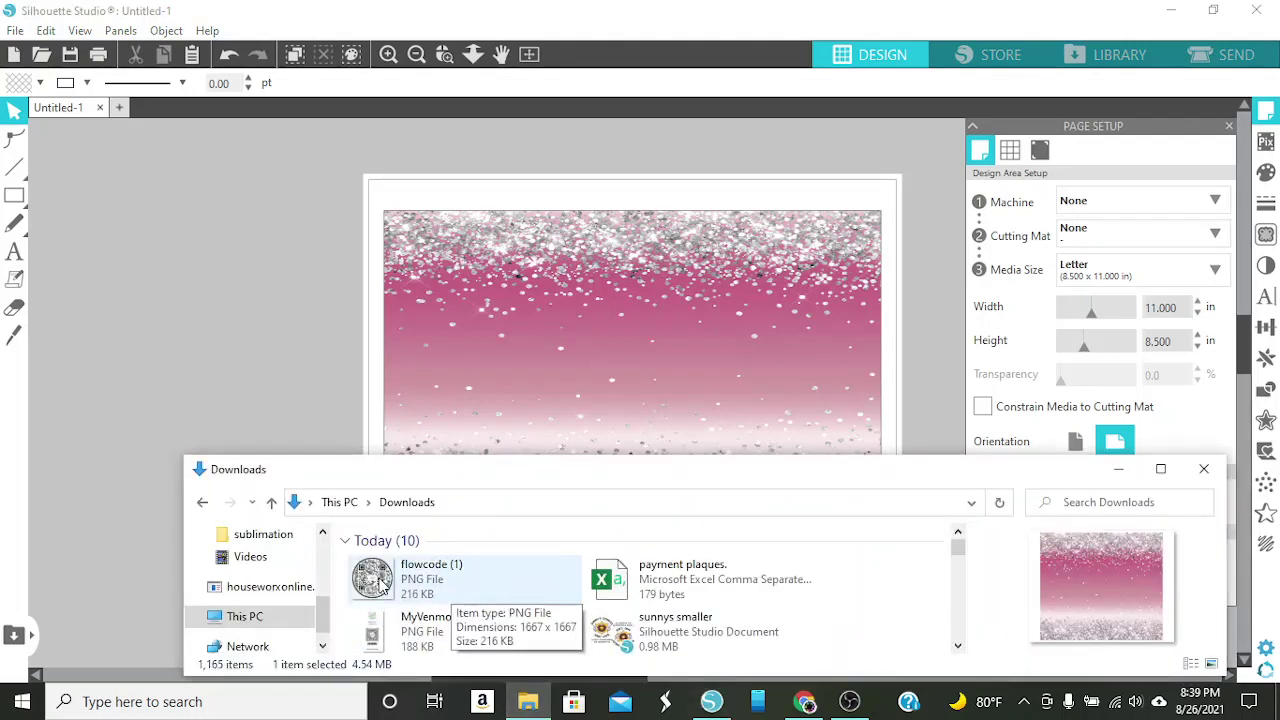
left_click_drag(380, 585, 236, 323)
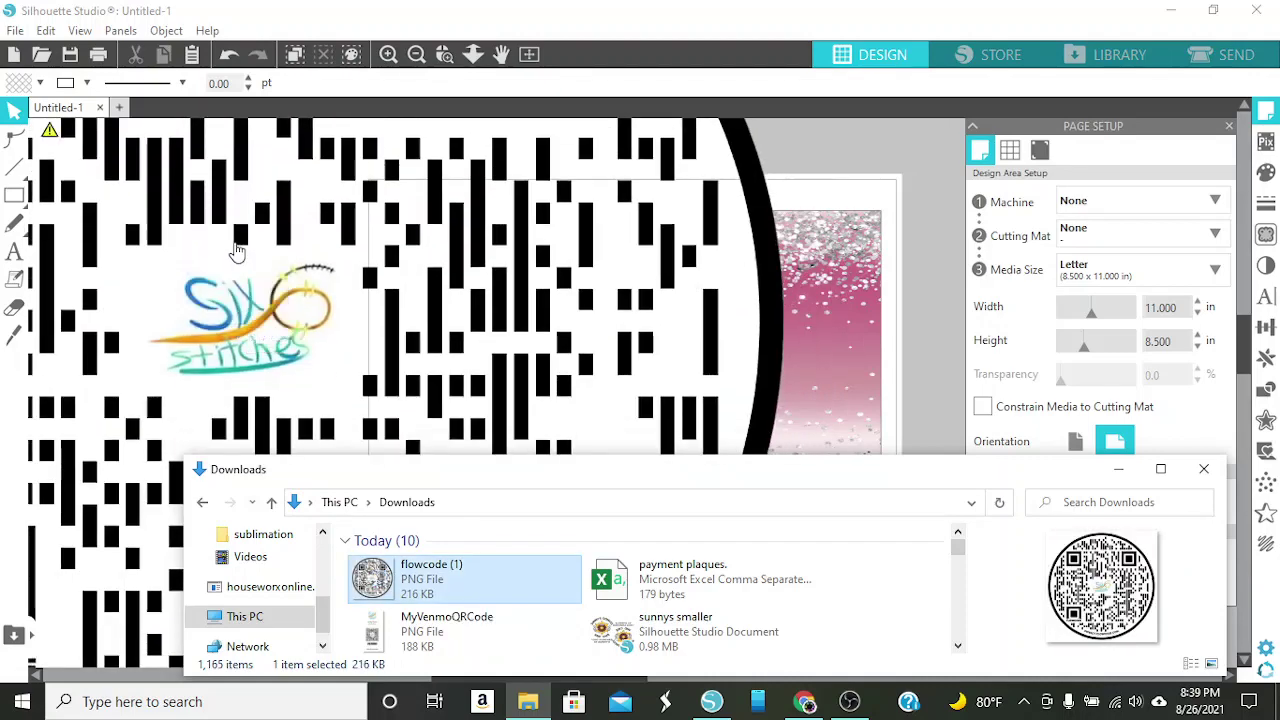
Shrink the QR code to about 12.2 in wide and move it so that it overlaps the page's left side
scroll(757, 498, "up", 5)
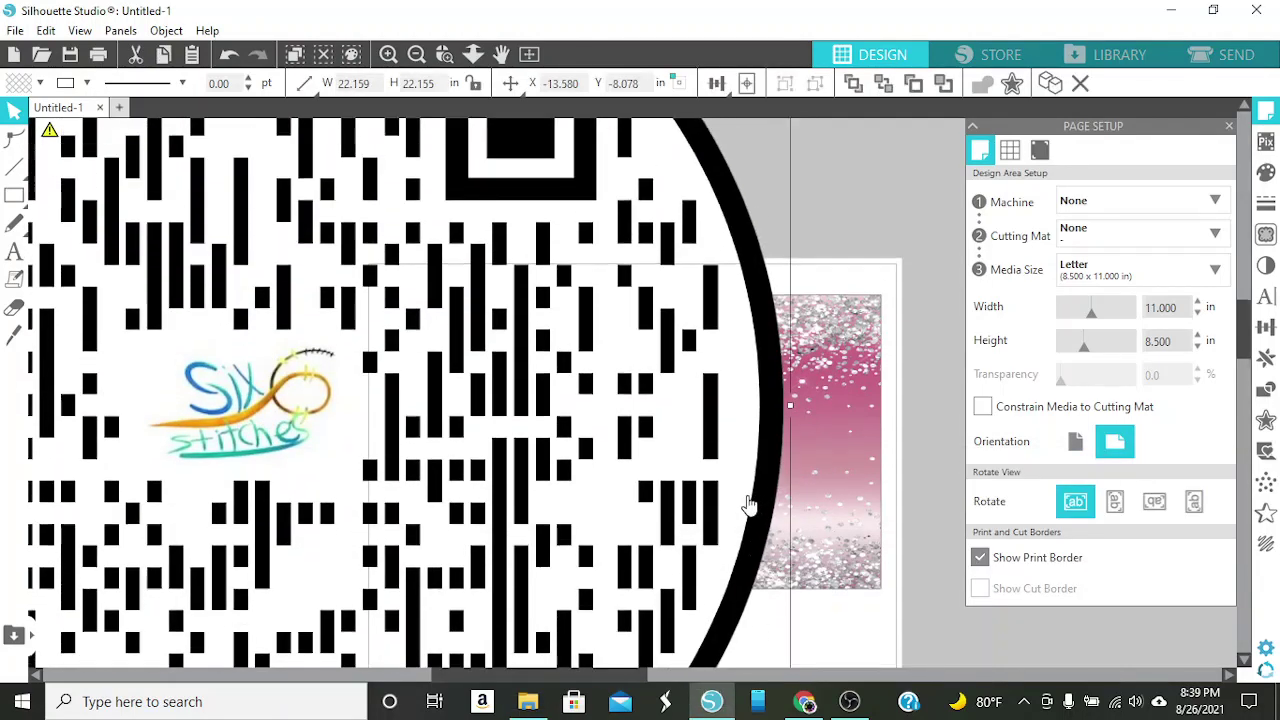
left_click_drag(676, 356, 143, 489)
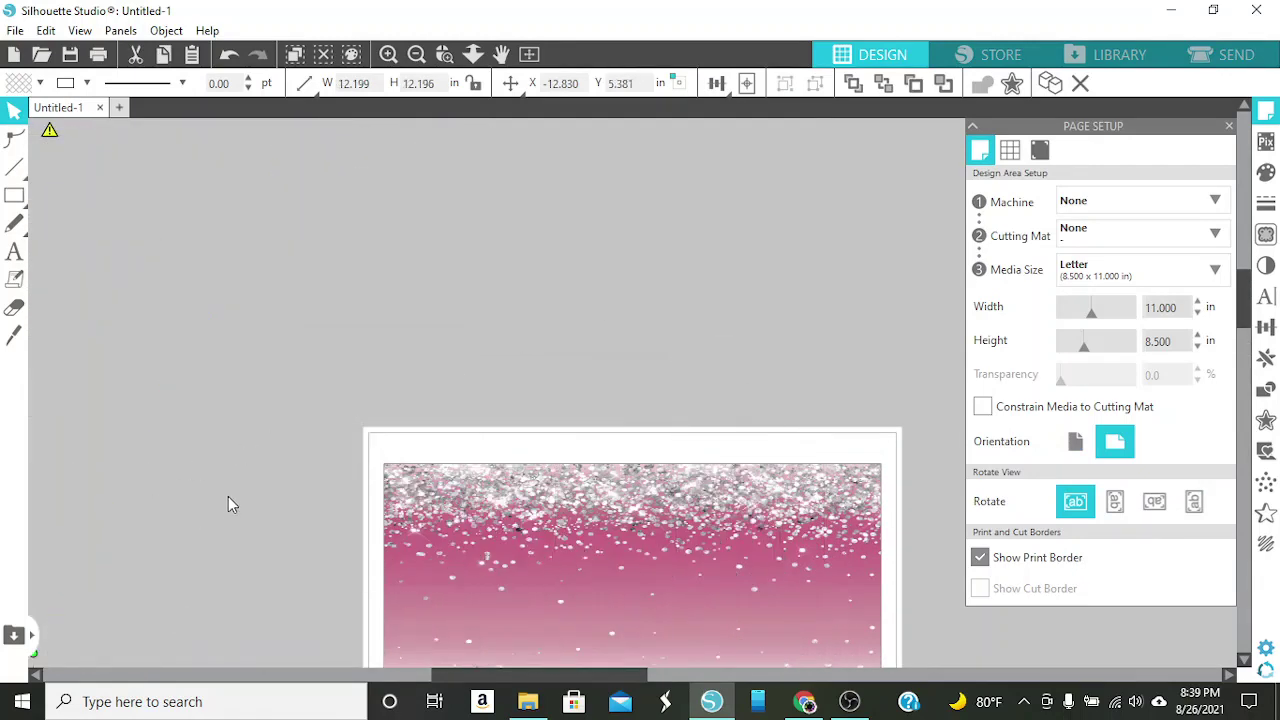
scroll(228, 500, "down", 3)
left_click_drag(130, 648, 560, 172)
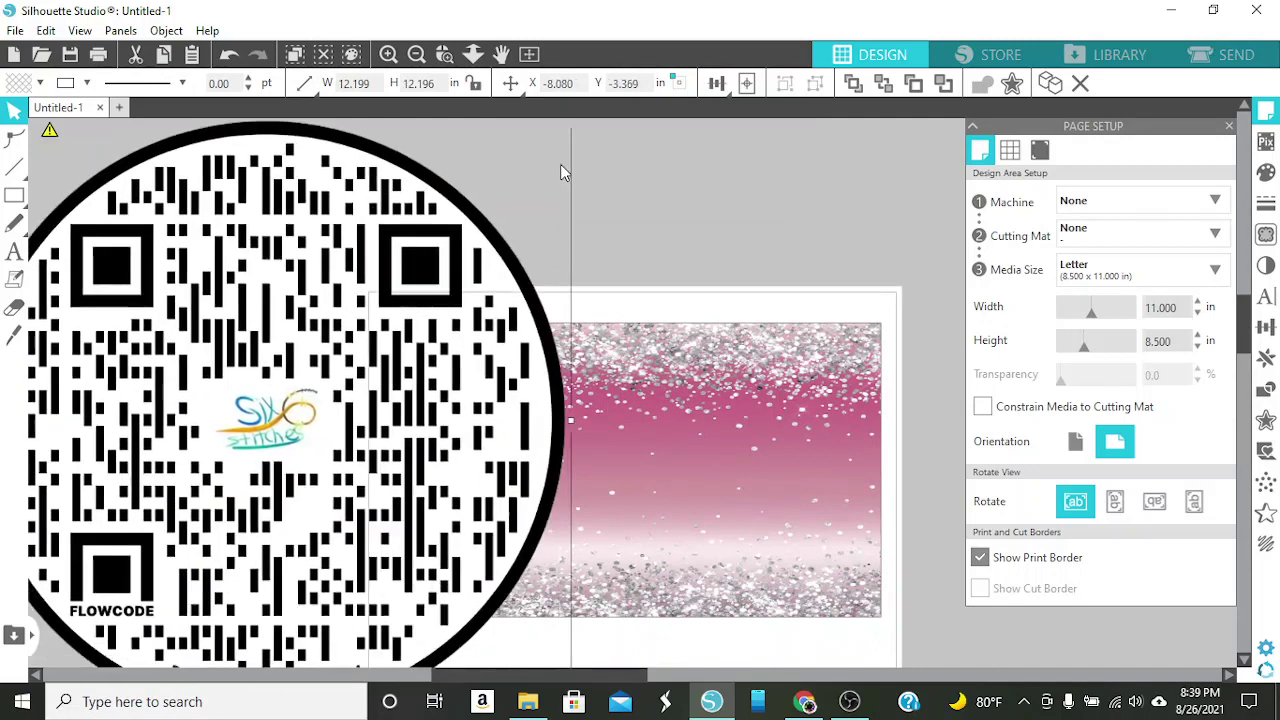
left_click_drag(306, 196, 320, 208)
left_click(362, 132)
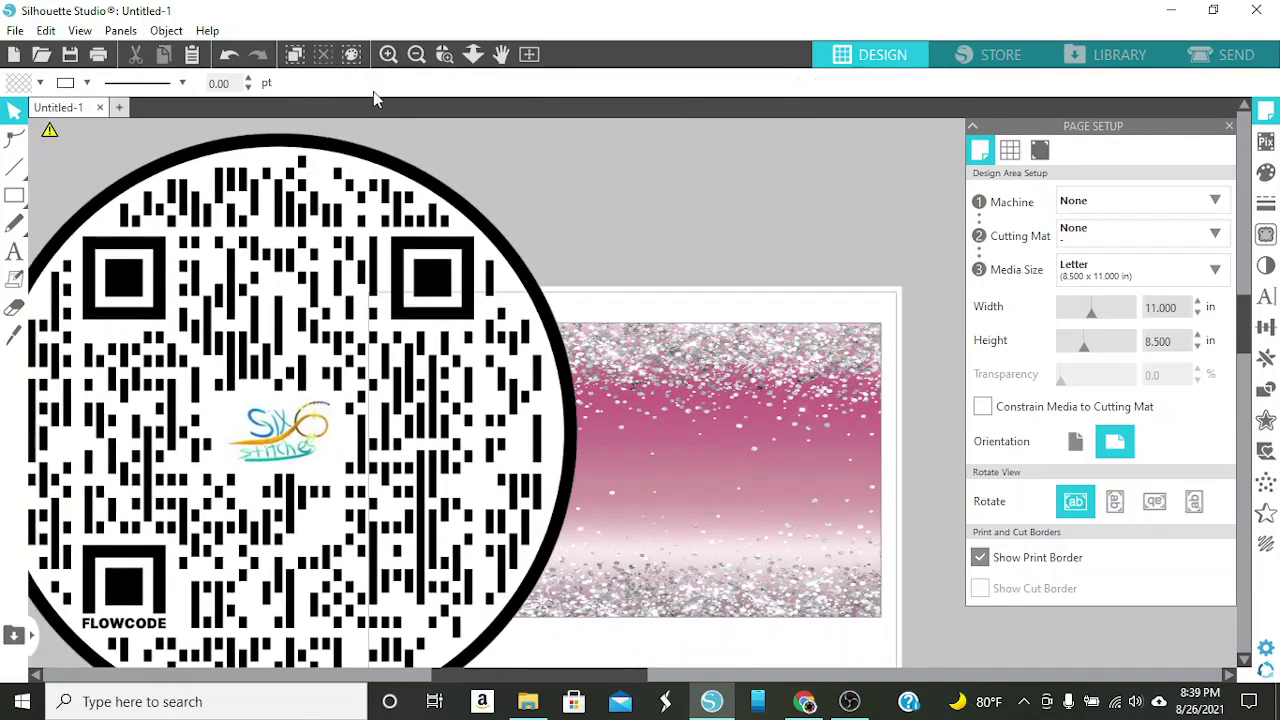
Lock the QR code's aspect ratio, set its width to 2.5 in and place it on the left part of the pink background
left_click(358, 196)
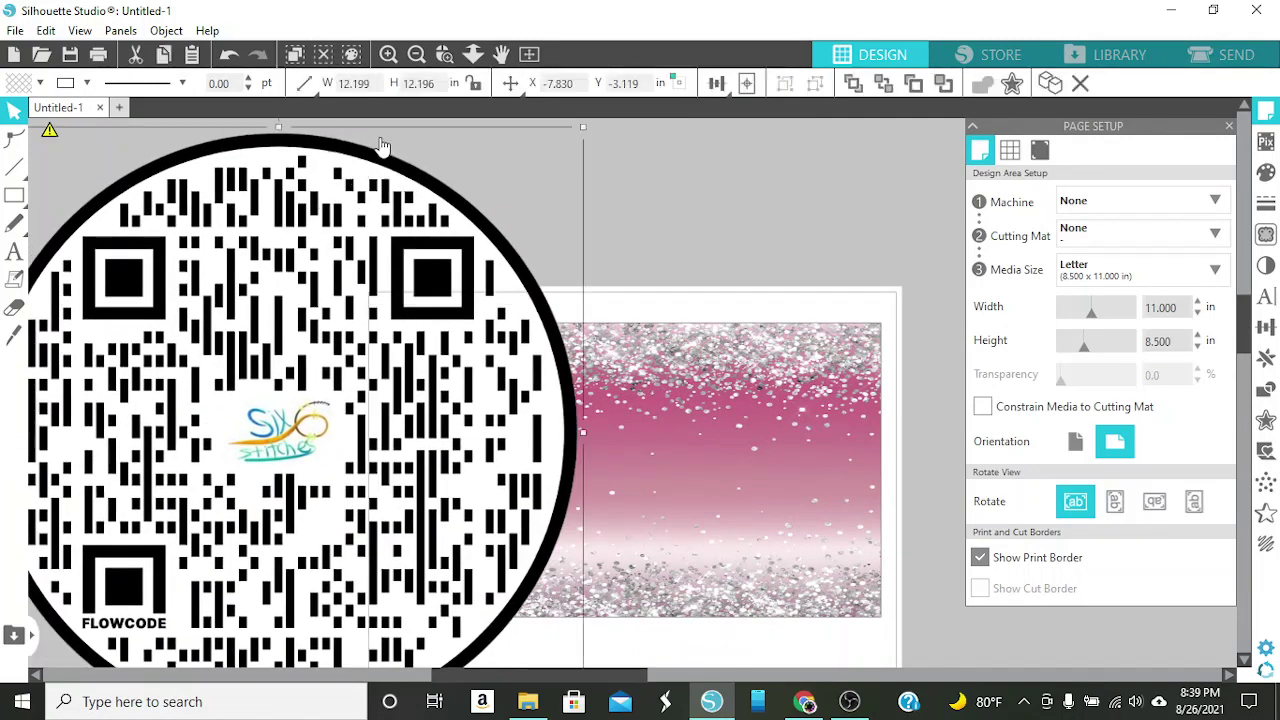
left_click(378, 84)
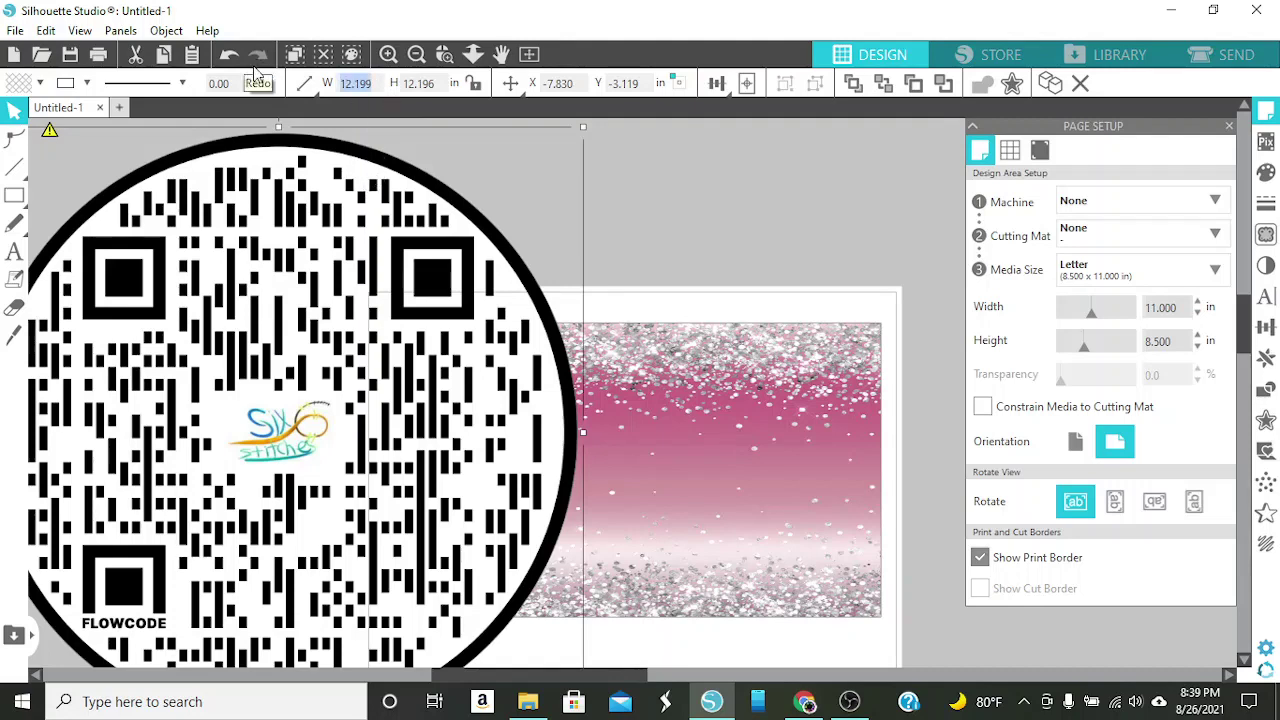
left_click(475, 86)
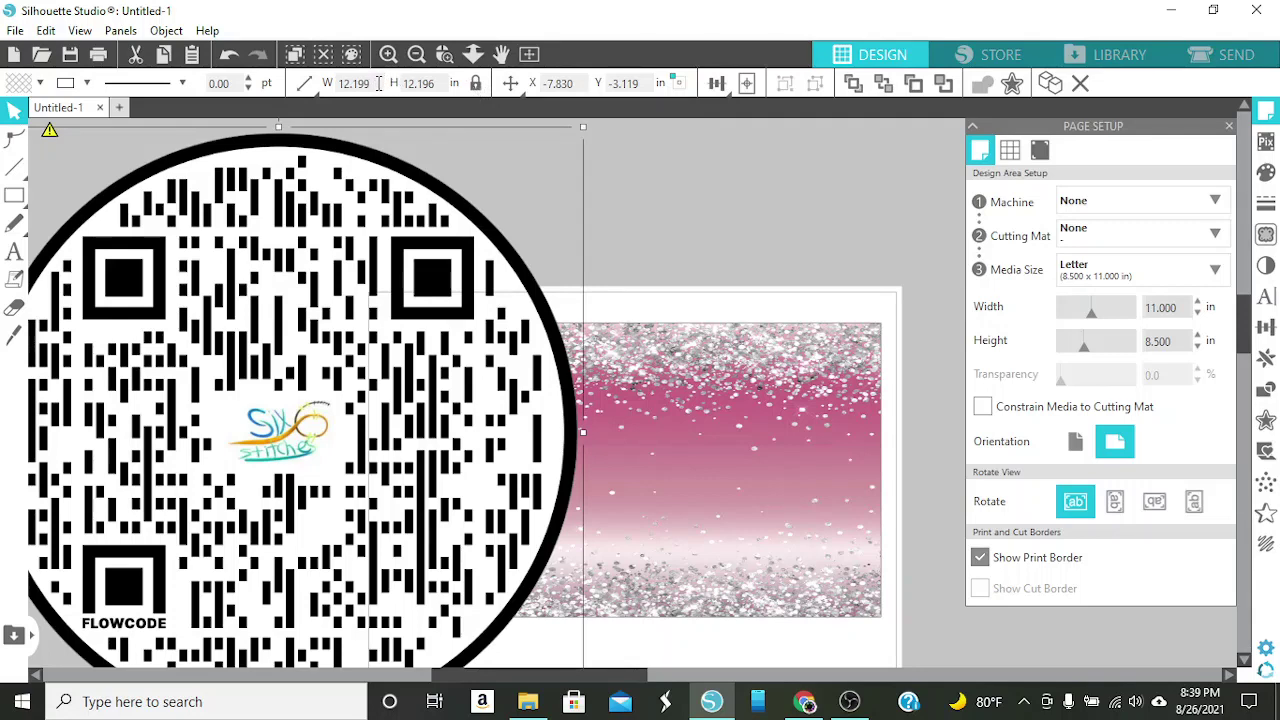
double_click(378, 83)
mouse_move(301, 83)
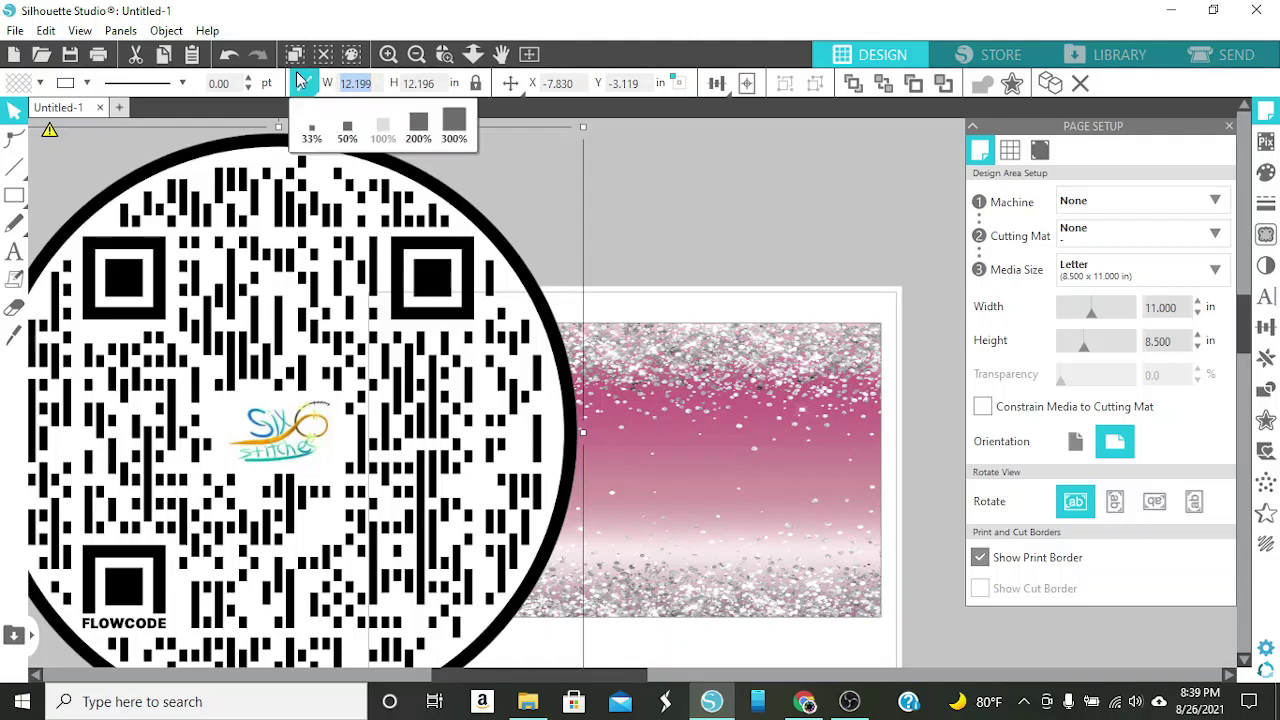
type("2.5")
key("Return")
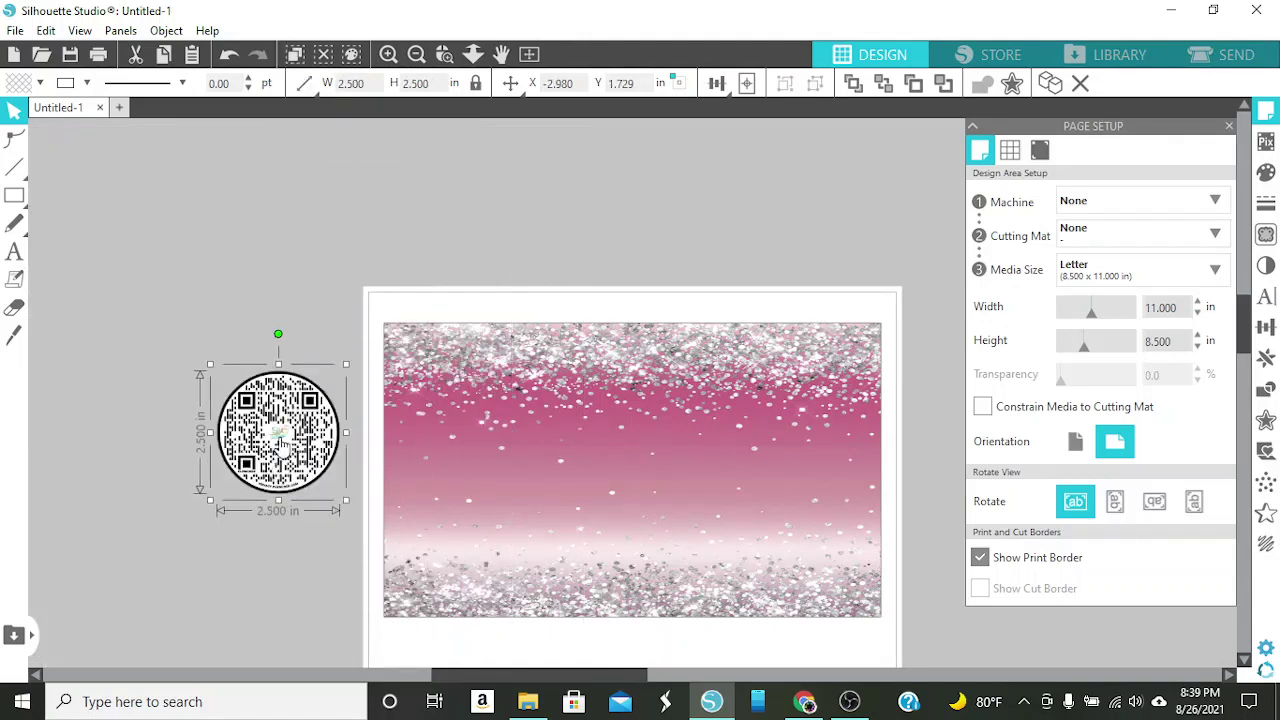
left_click_drag(255, 462, 452, 499)
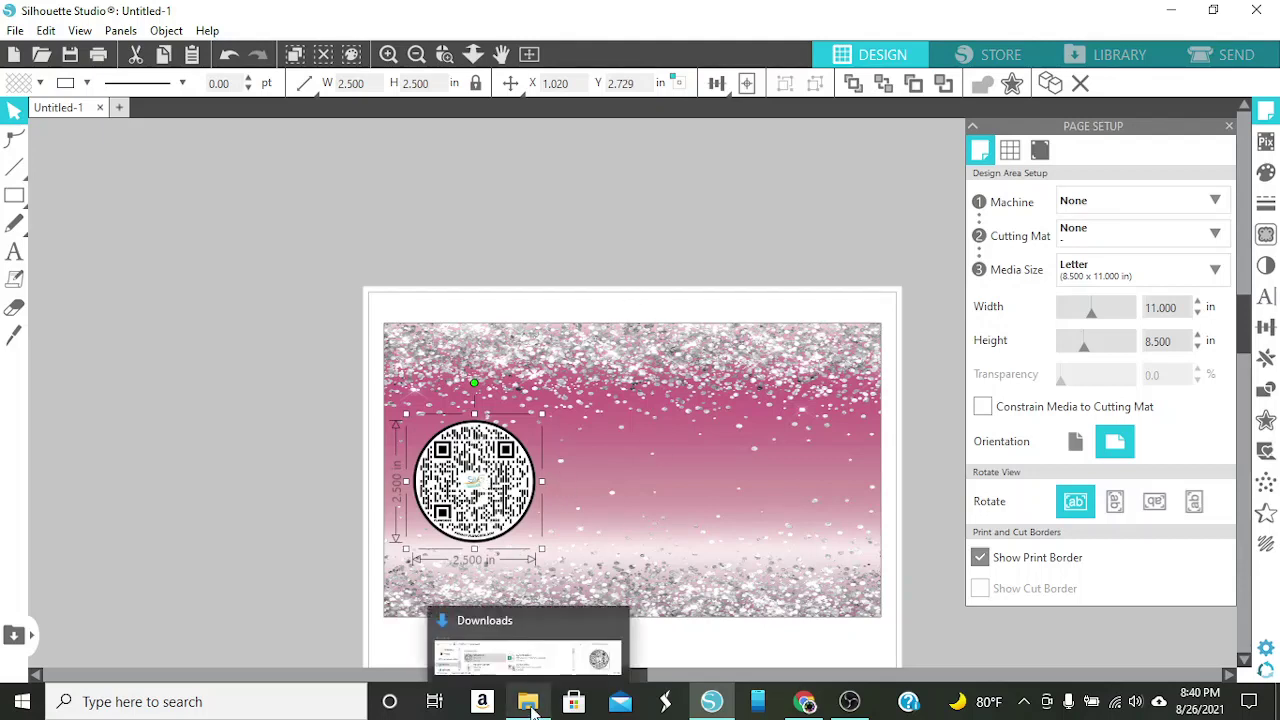
Find the sixstitches logo image on the Desktop and place it in the Silhouette Studio workspace outside the page
left_click(531, 705)
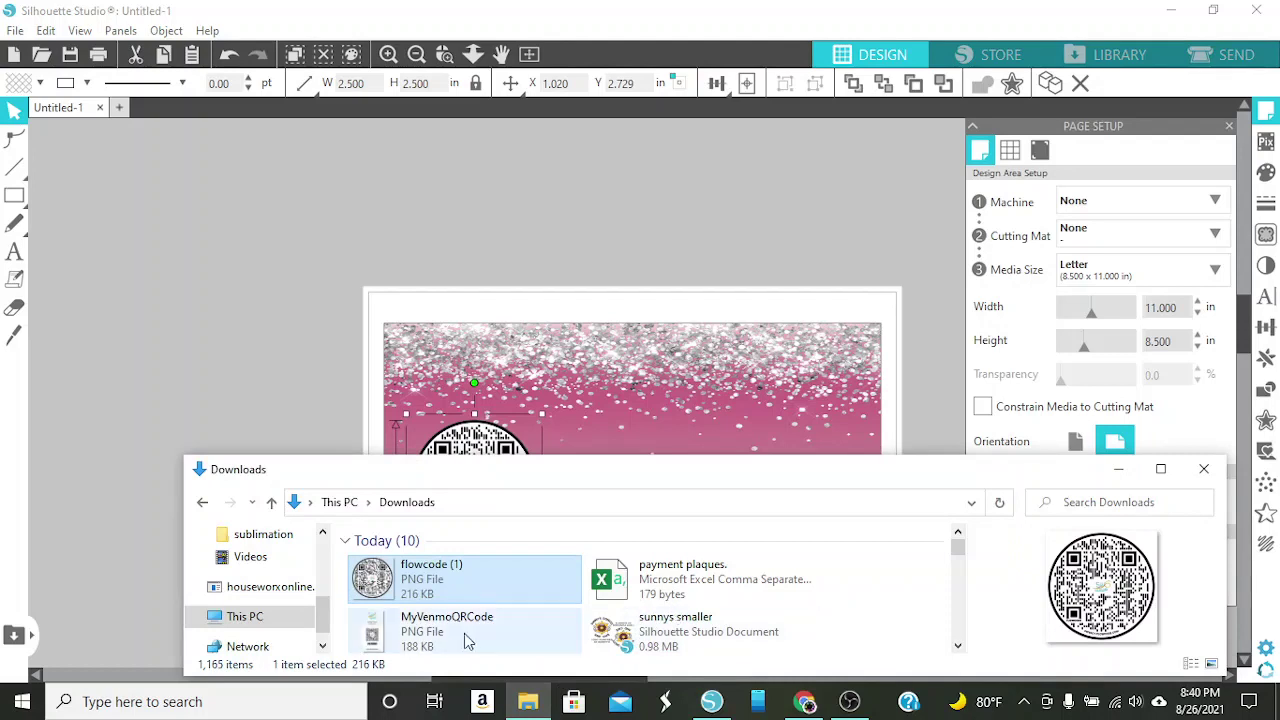
scroll(680, 582, "down", 1)
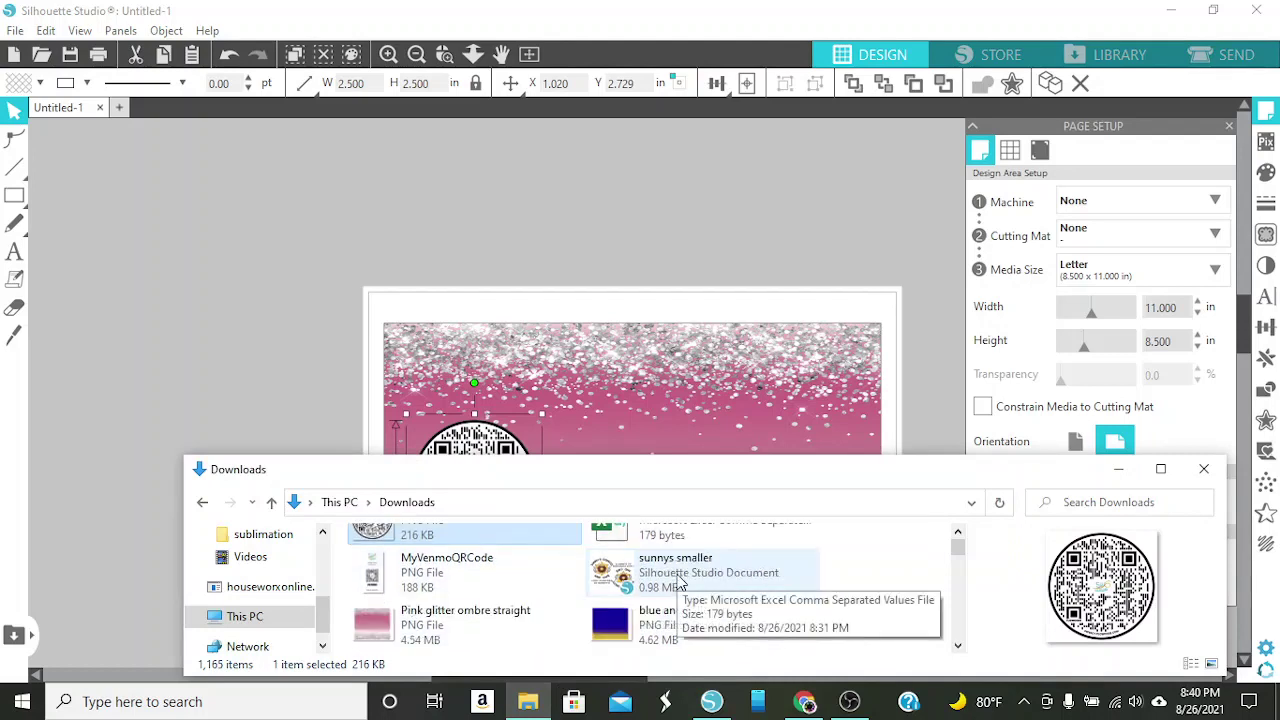
scroll(680, 582, "down", 3)
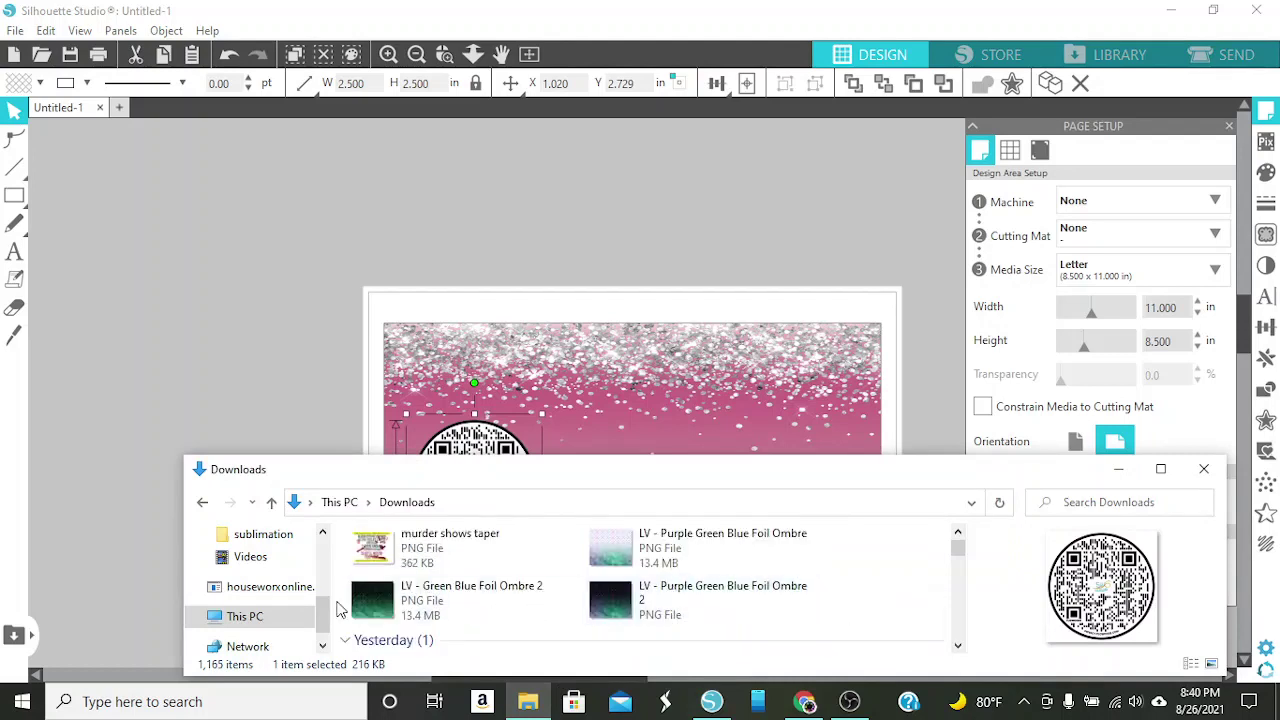
scroll(230, 620, "up", 1)
scroll(235, 590, "up", 2)
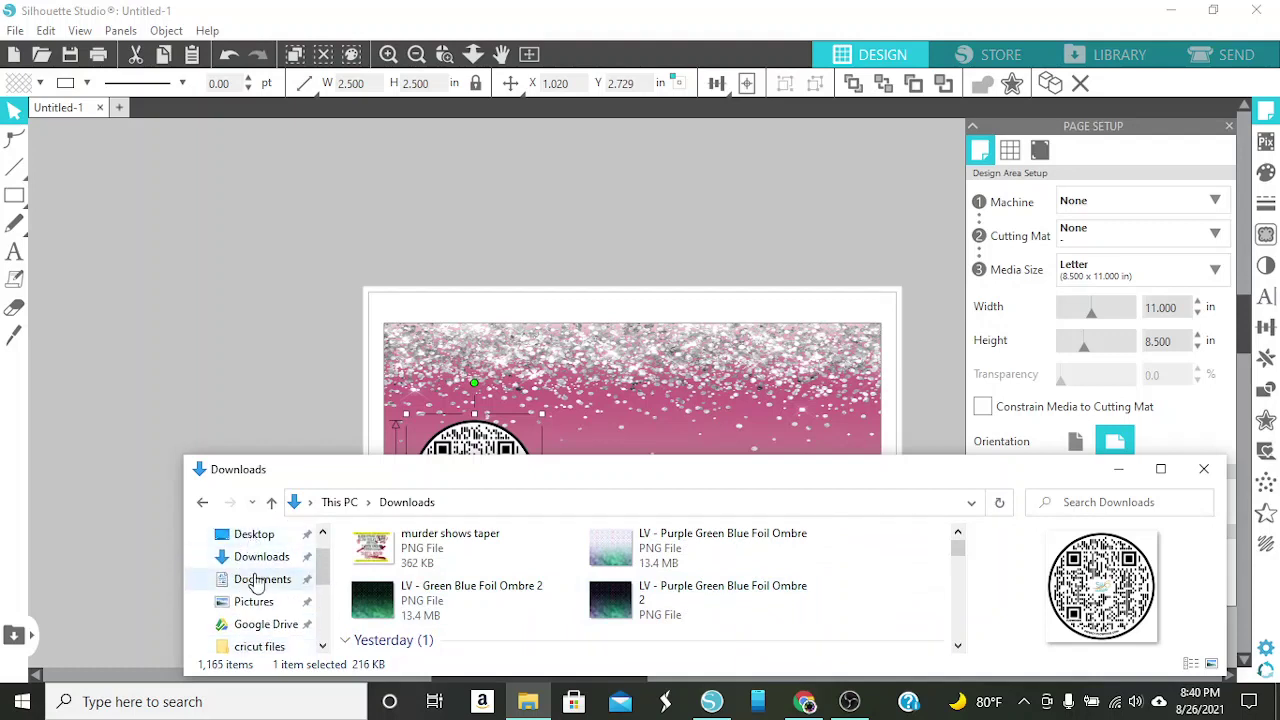
left_click(252, 536)
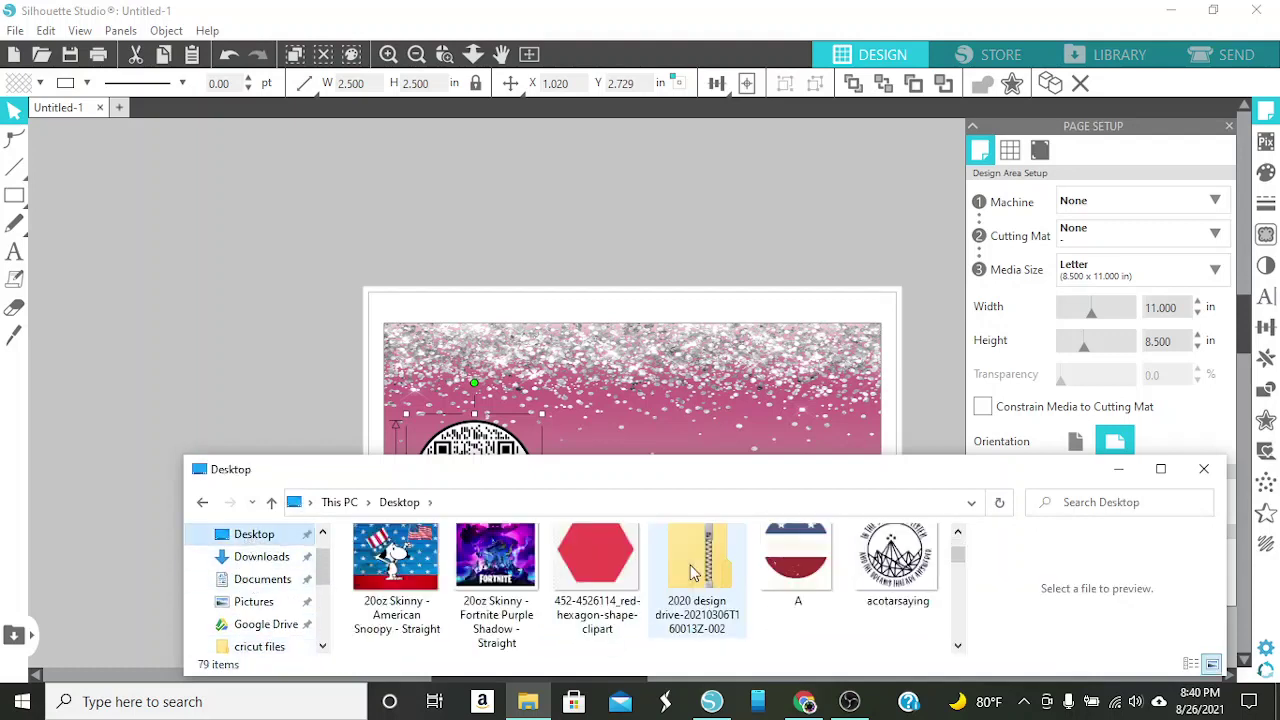
scroll(690, 571, "down", 10)
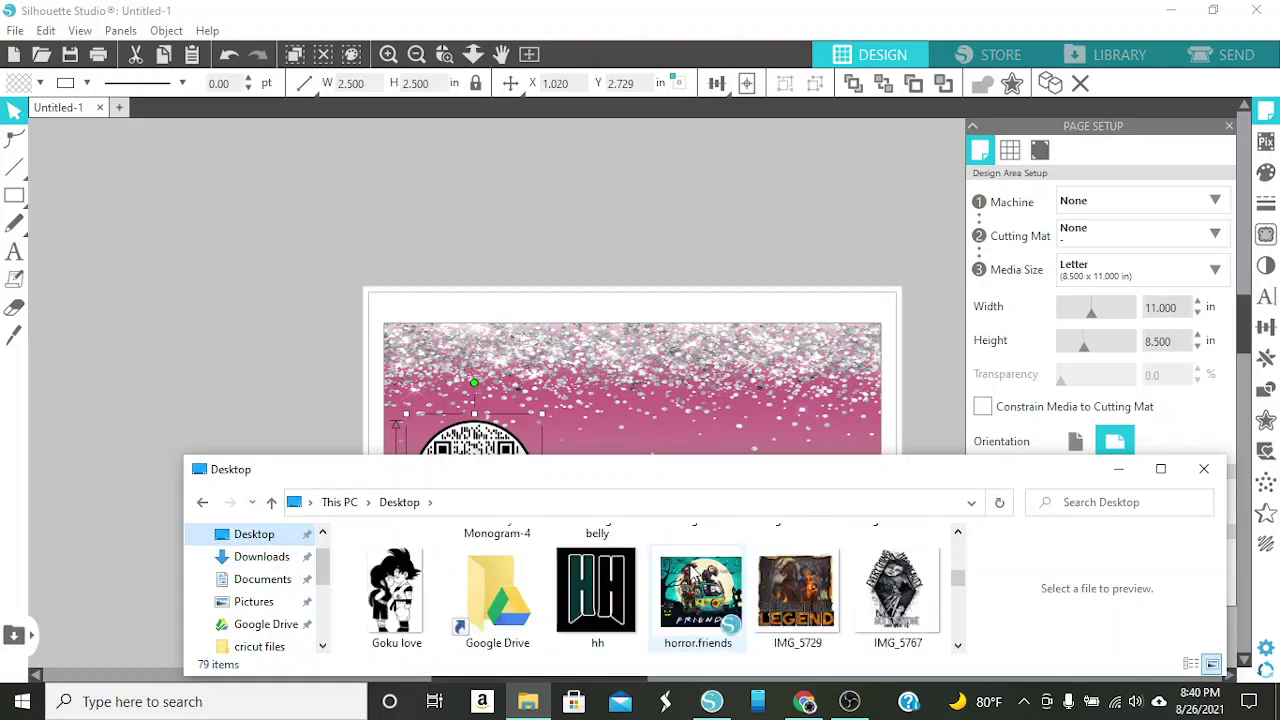
scroll(697, 590, "down", 12)
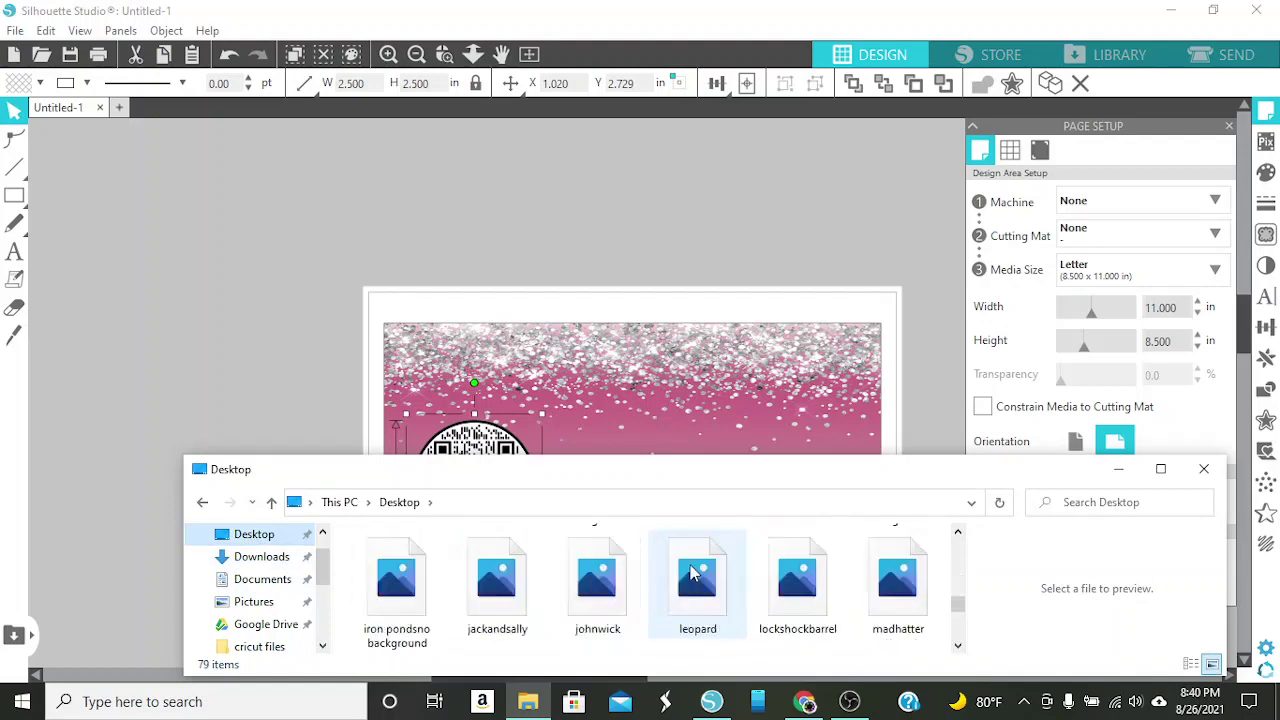
scroll(697, 572, "down", 15)
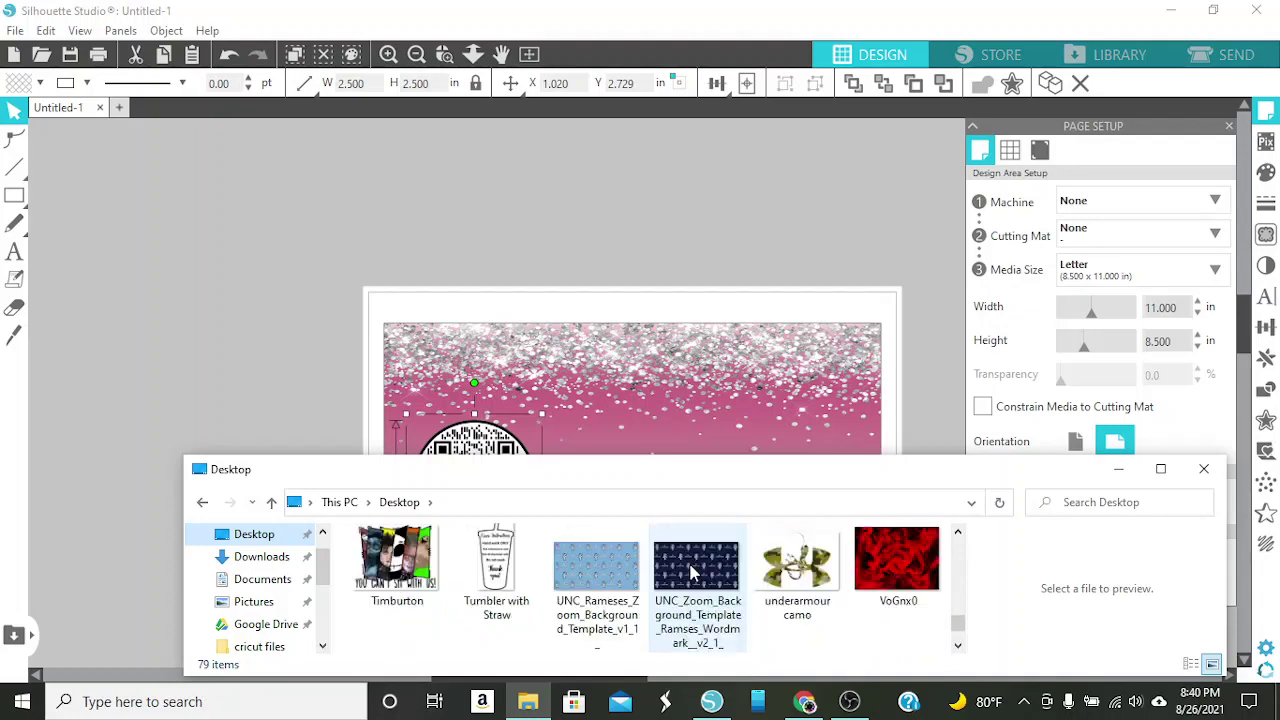
scroll(692, 571, "up", 6)
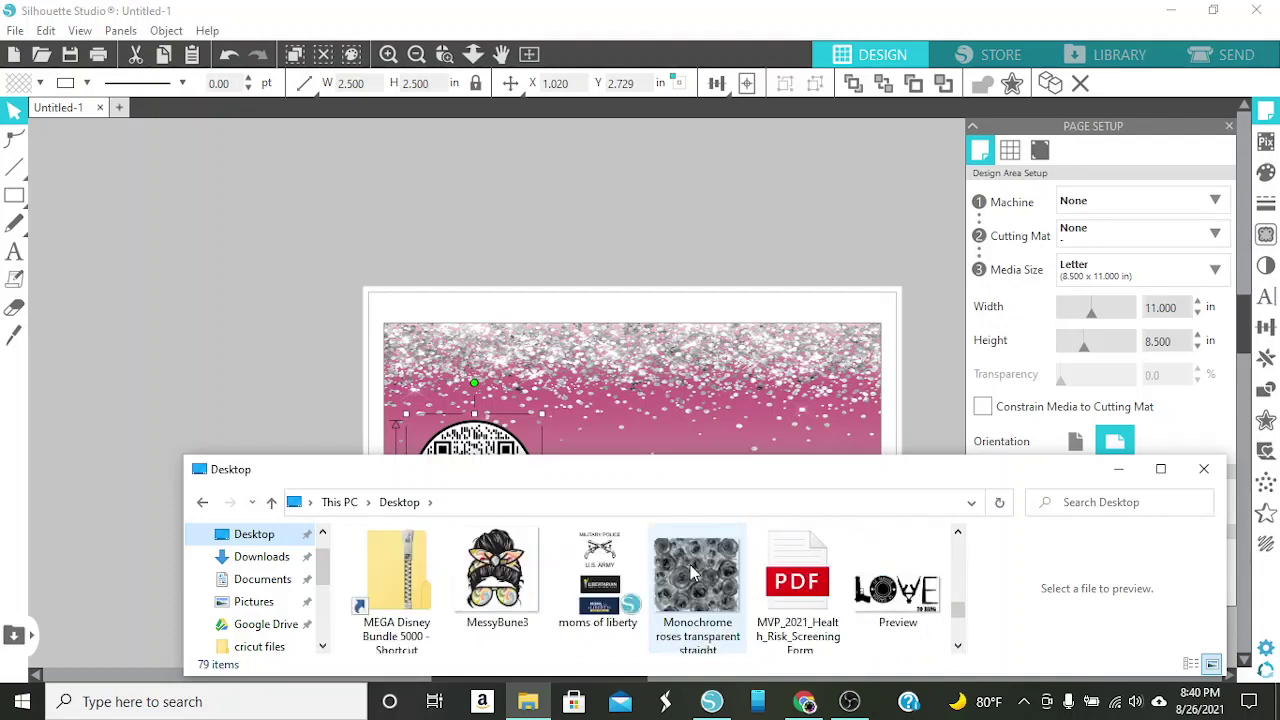
scroll(520, 598, "up", 1)
left_click(482, 584)
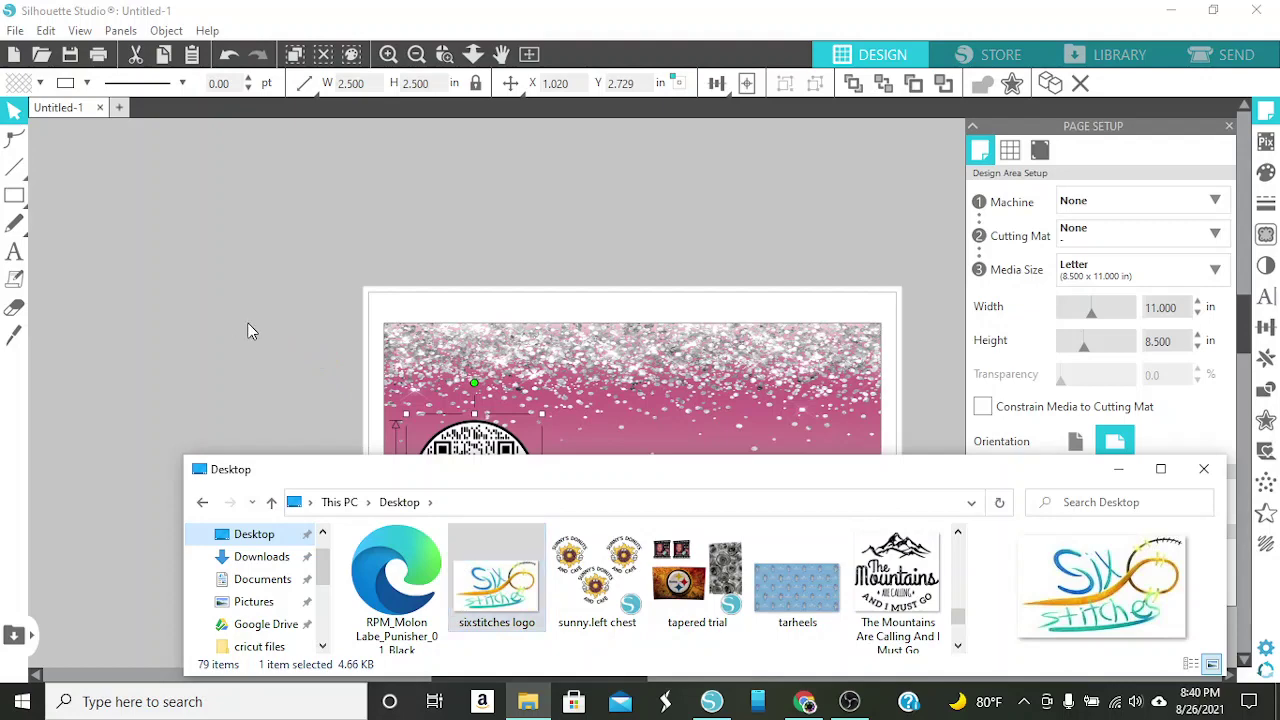
left_click_drag(510, 585, 262, 322)
left_click(1204, 469)
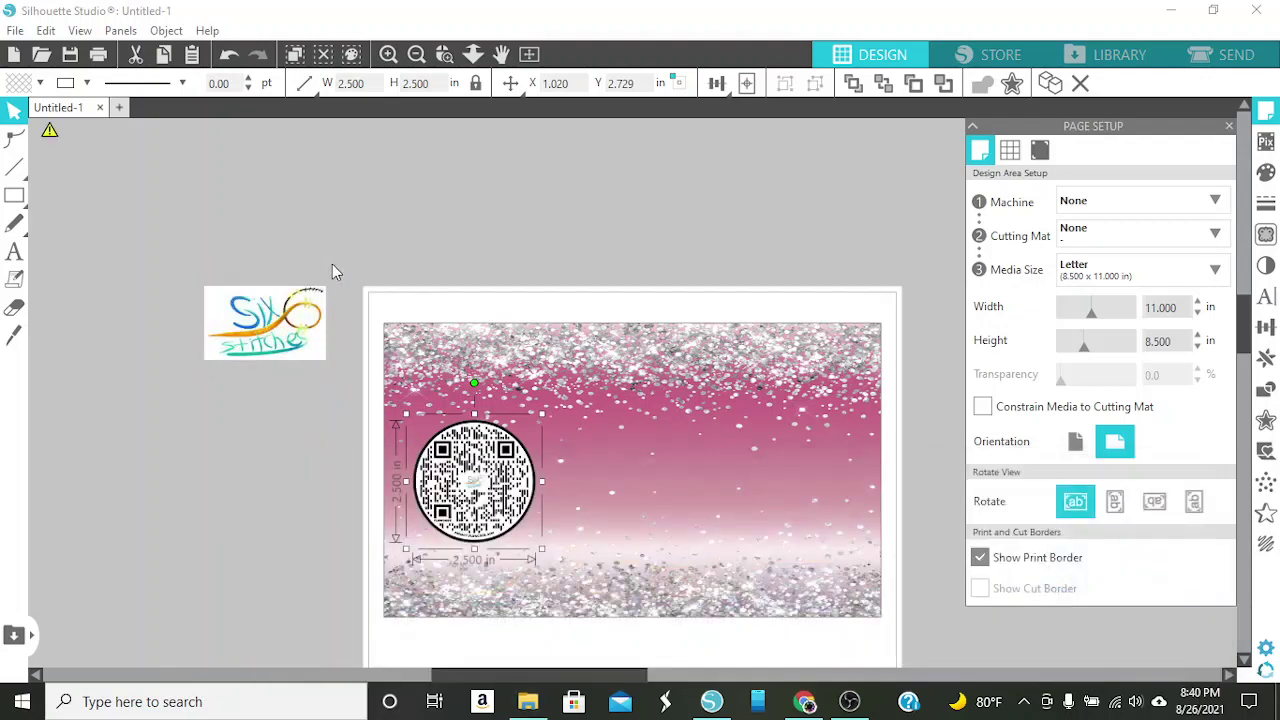
Enlarge the Six Stitches logo to about 5.125 in wide and move it clear of the page, to about X -5.743, Y -1.507 in
left_click(268, 322)
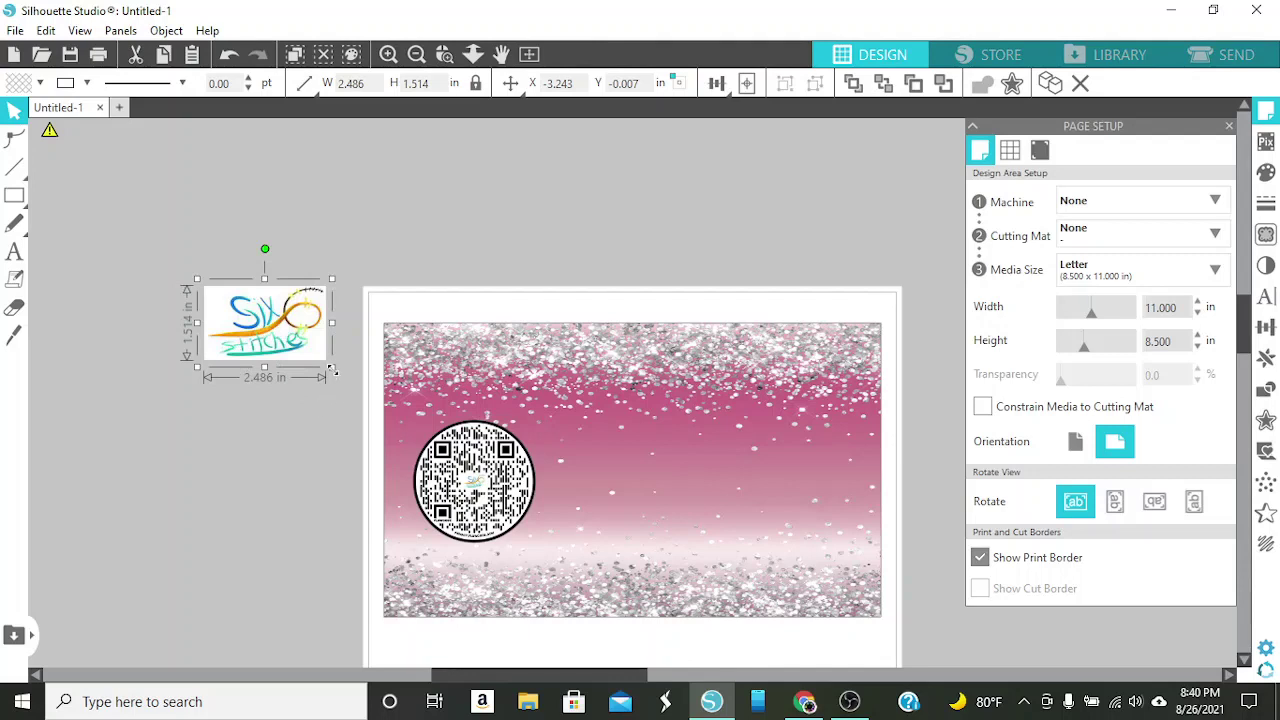
left_click_drag(333, 369, 463, 447)
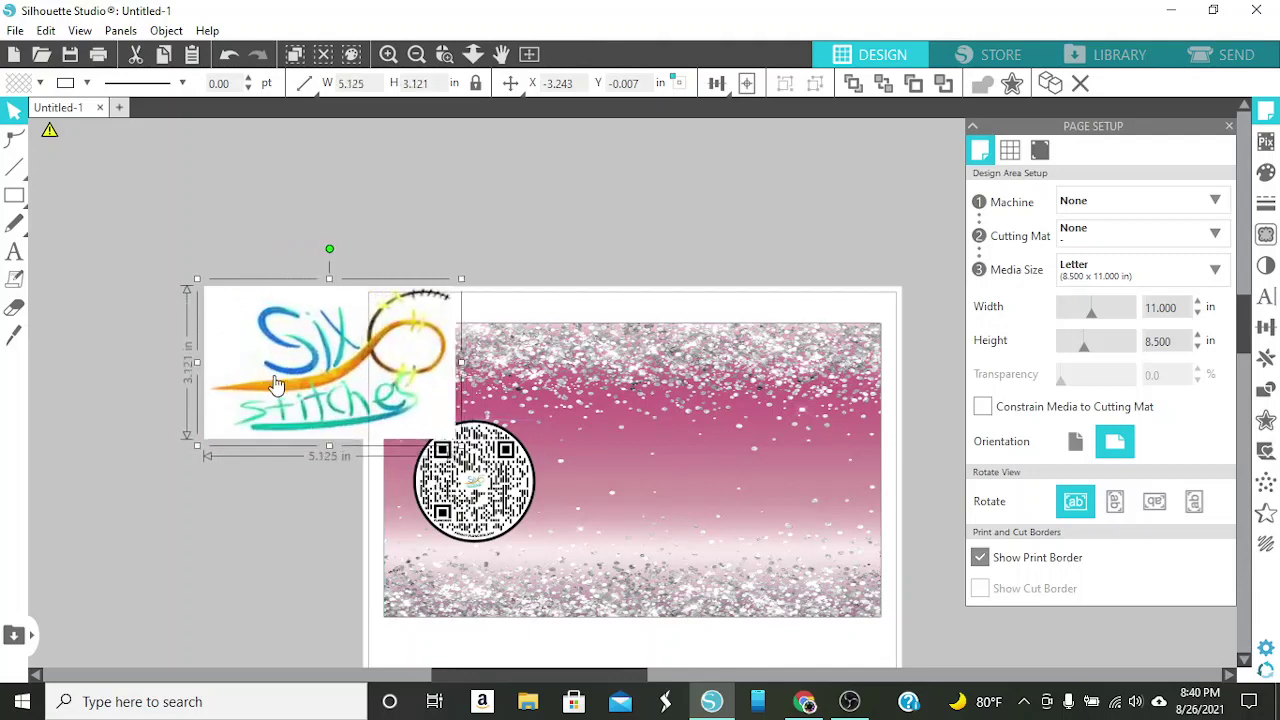
left_click_drag(291, 381, 181, 309)
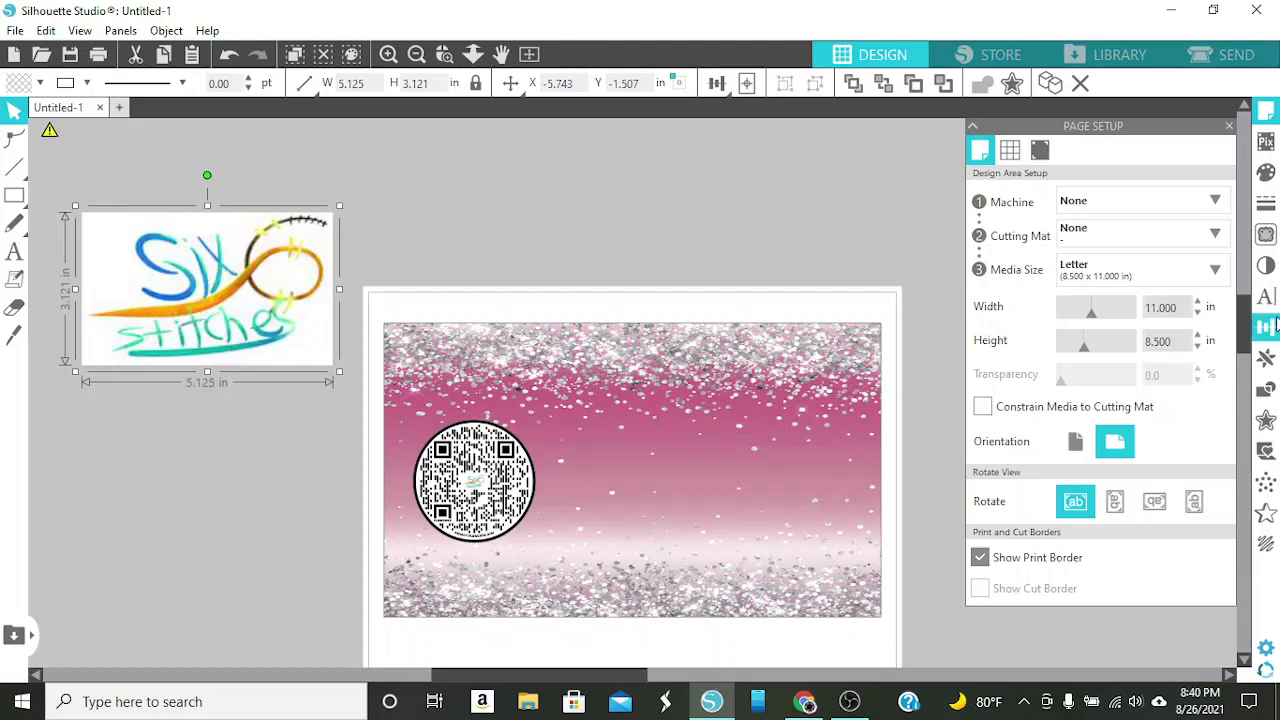
Select the whole Six Stitches logo as the trace area and raise the trace threshold to 93%
left_click(1266, 234)
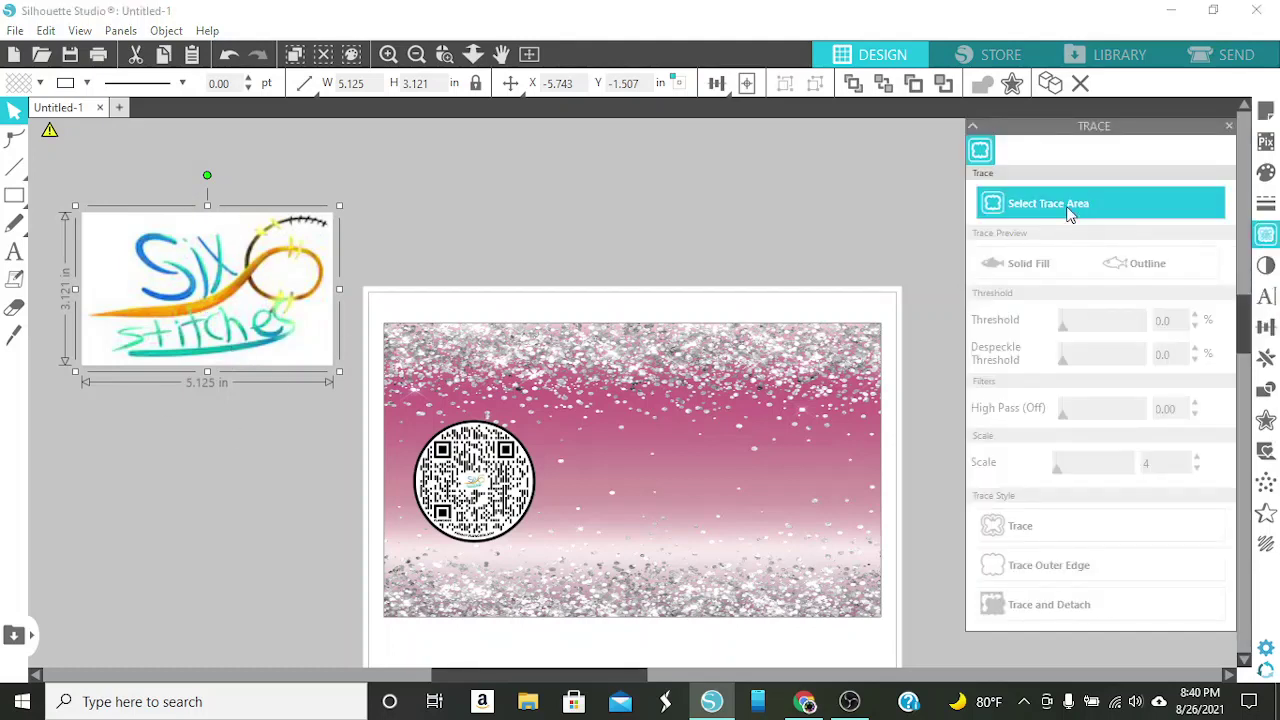
left_click(1069, 213)
mouse_move(56, 187)
left_mouse_down()
mouse_move(196, 196)
mouse_move(361, 366)
mouse_move(343, 386)
left_mouse_up()
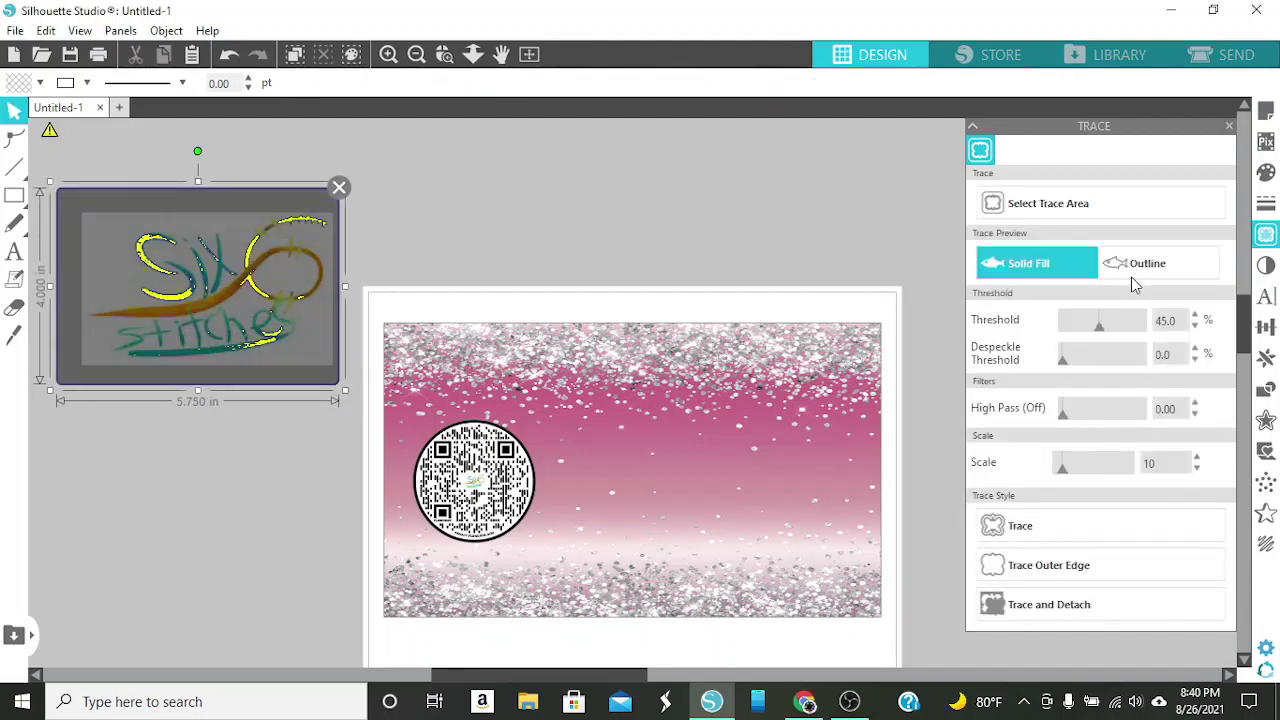
left_click_drag(1099, 330, 1139, 332)
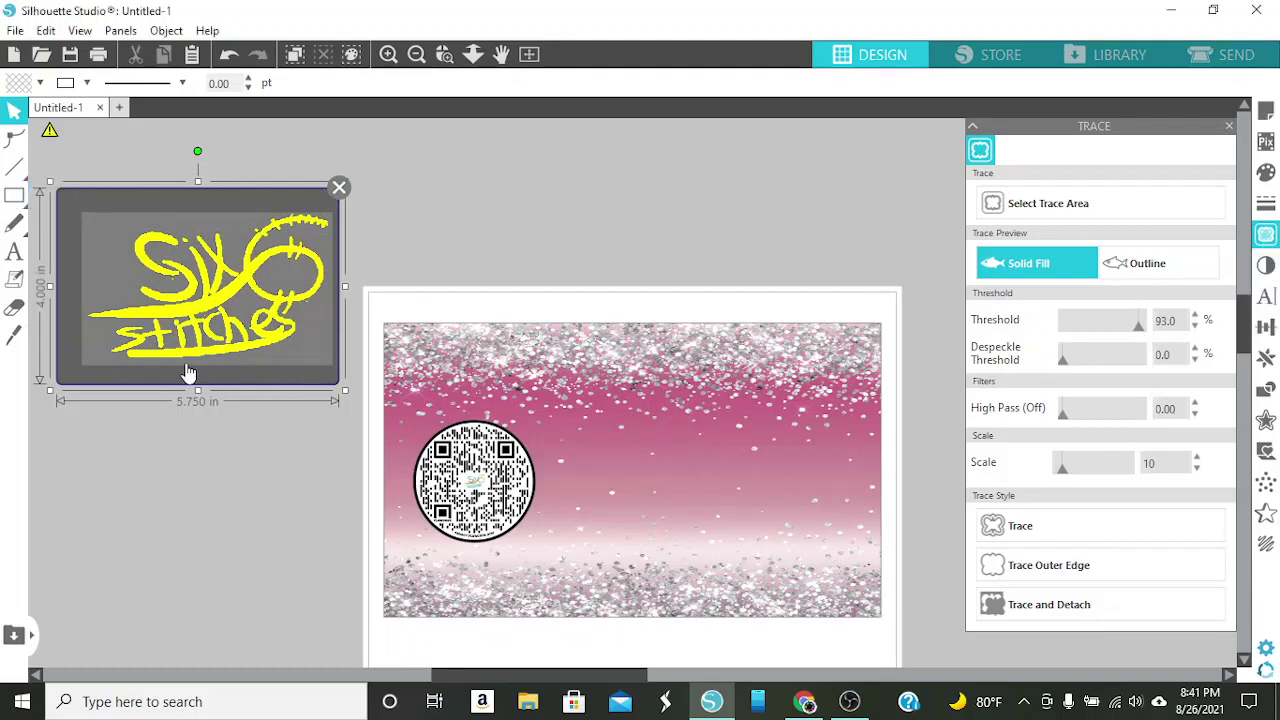
Trace and detach the logo from its white background, and delete the leftover background image
left_click(1070, 205)
mouse_move(106, 197)
left_mouse_down()
mouse_move(346, 326)
mouse_move(334, 337)
left_mouse_up()
left_click(985, 604)
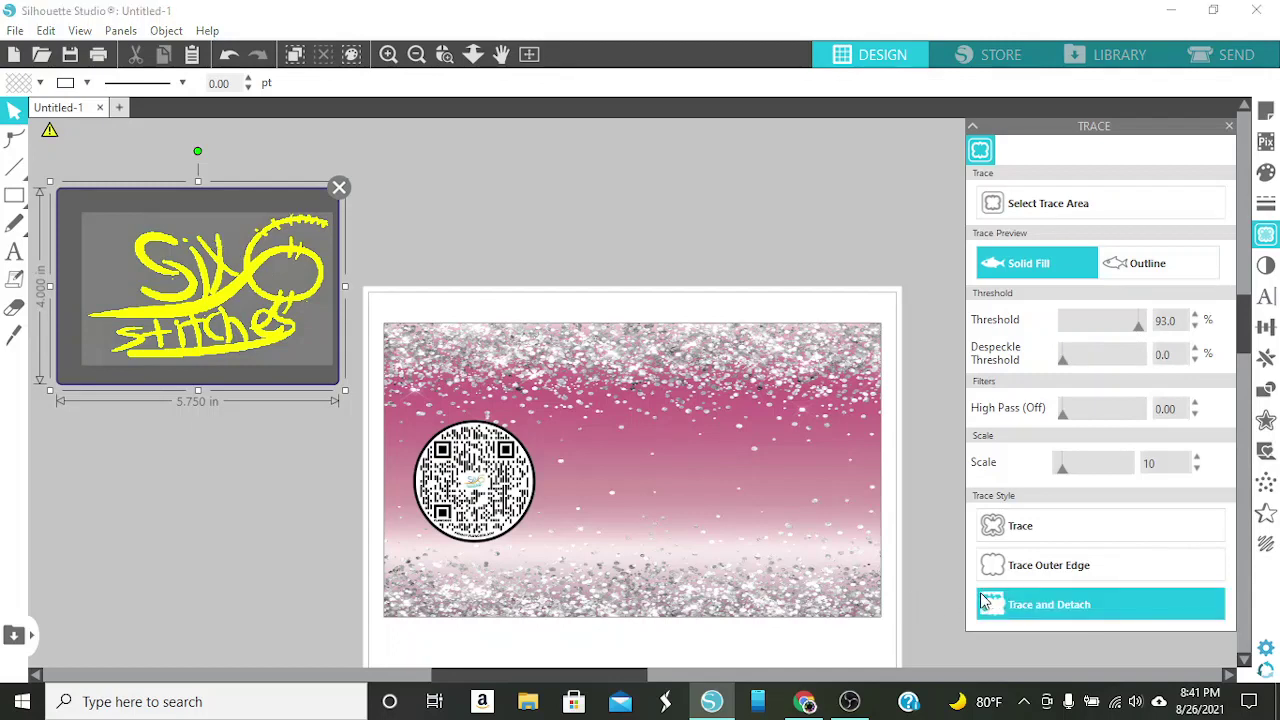
left_click(340, 187)
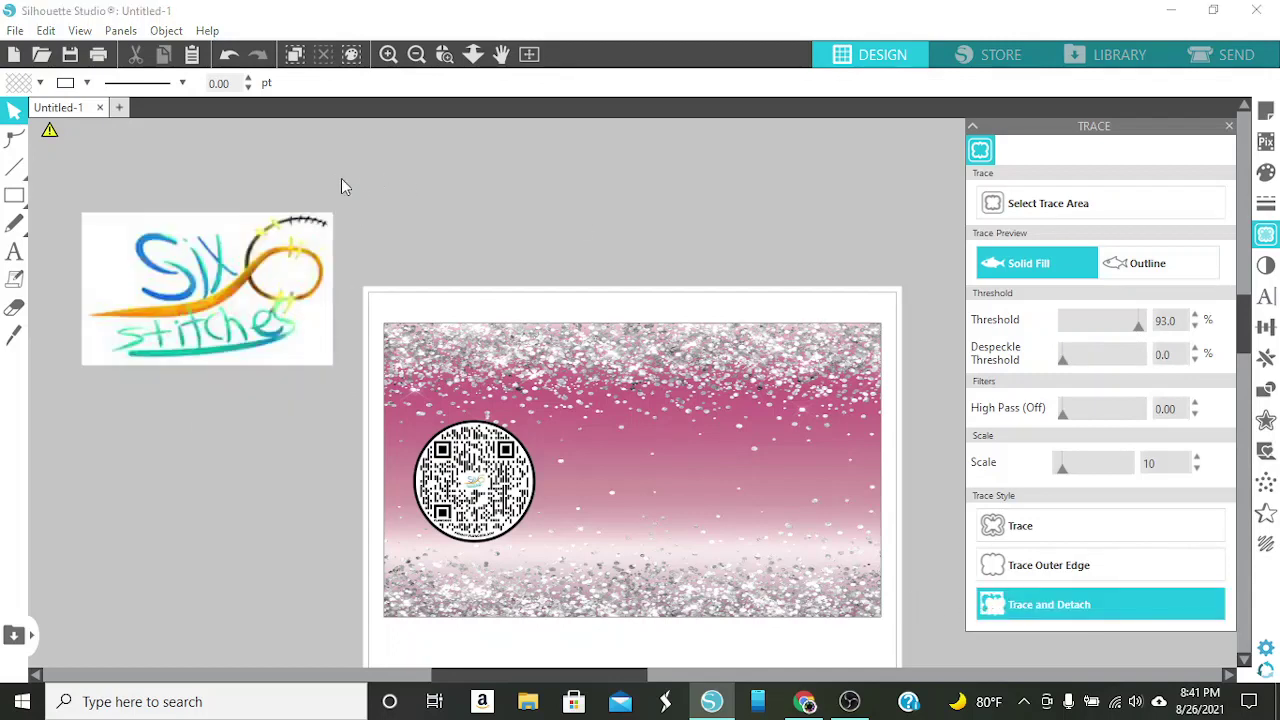
mouse_move(229, 200)
left_mouse_down()
mouse_move(448, 166)
mouse_move(561, 184)
left_mouse_up()
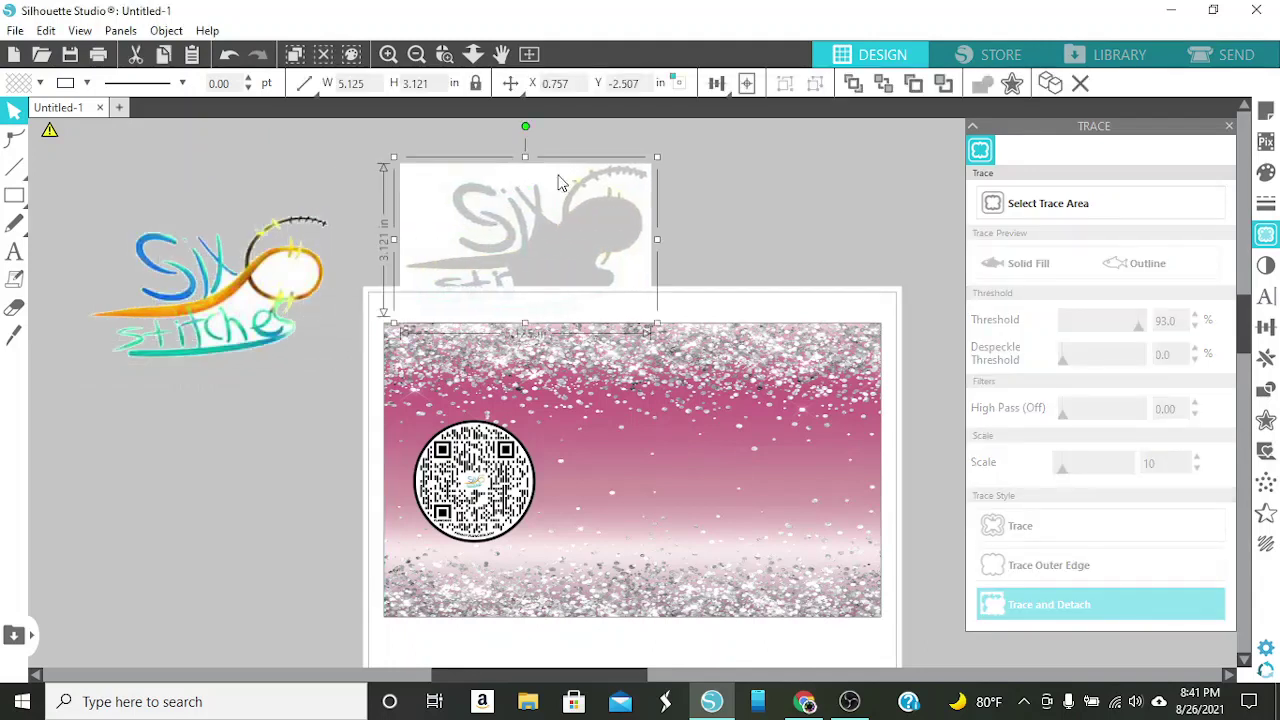
key("Delete")
left_click(283, 278)
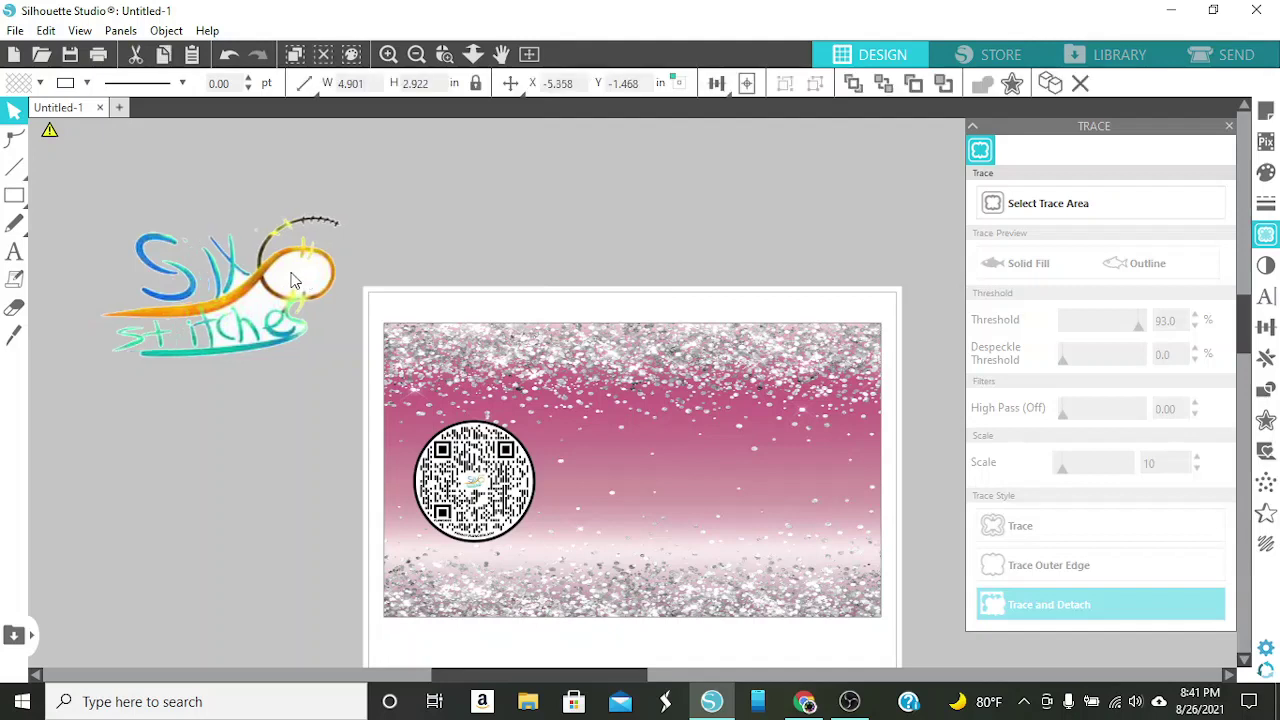
left_click(243, 364)
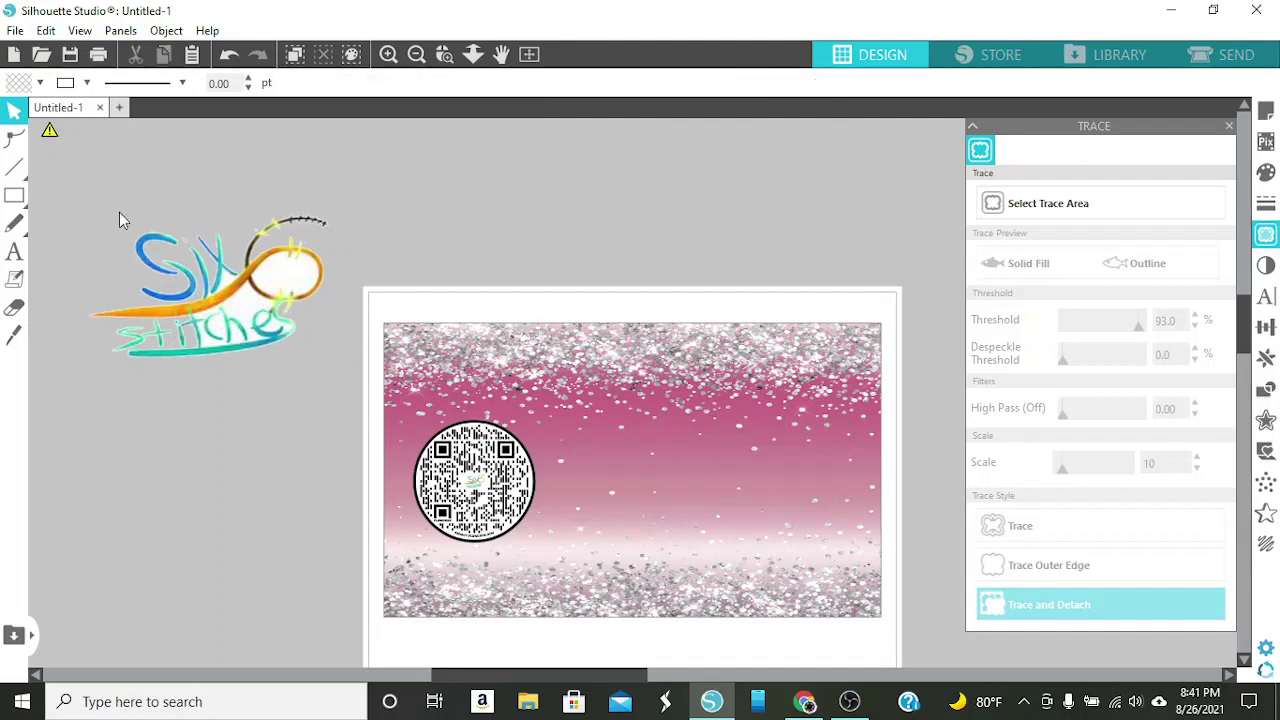
left_click_drag(119, 211, 343, 291)
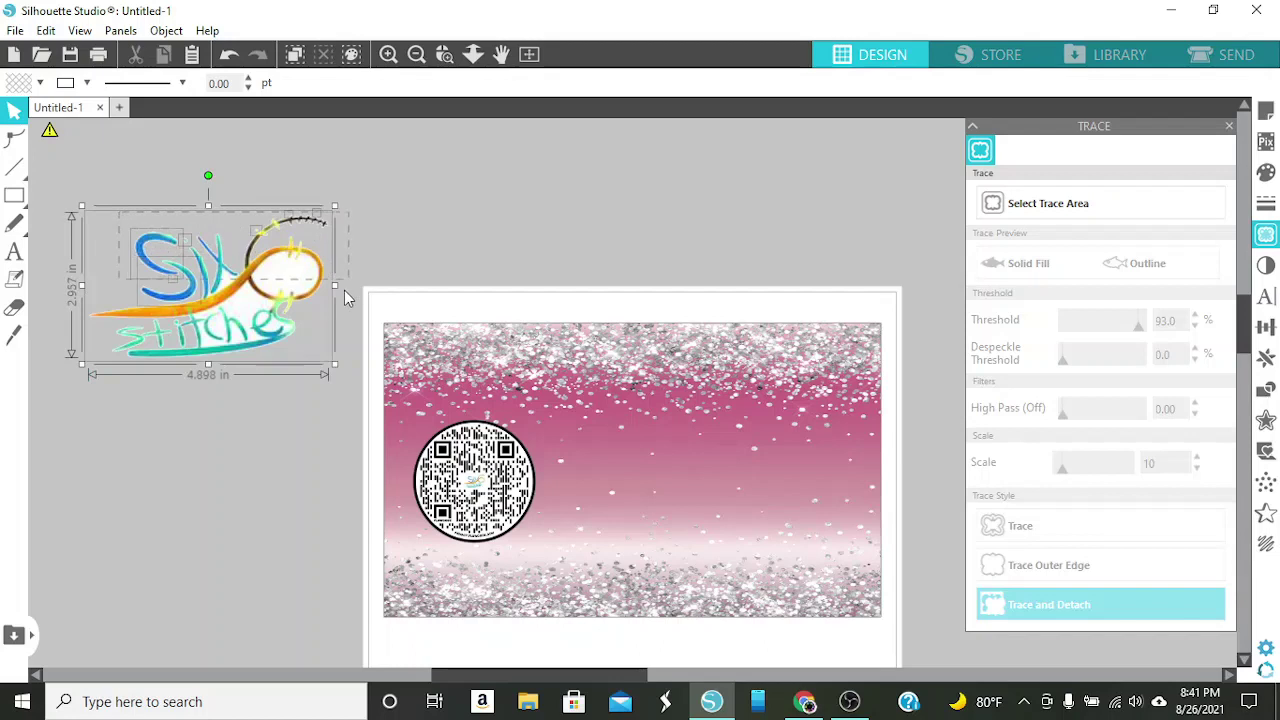
left_click(340, 370)
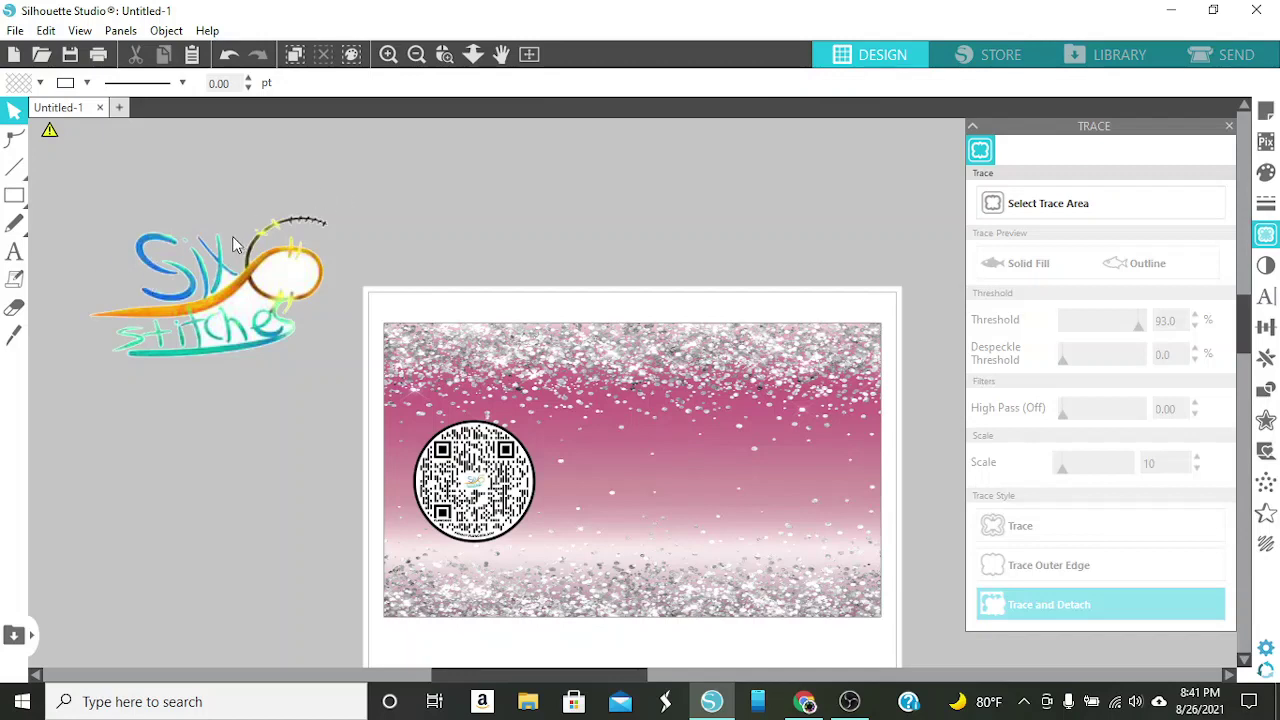
Select all the detached logo pieces and apply an outward offset of 0.060 in with rounded corners around them
left_click(1228, 126)
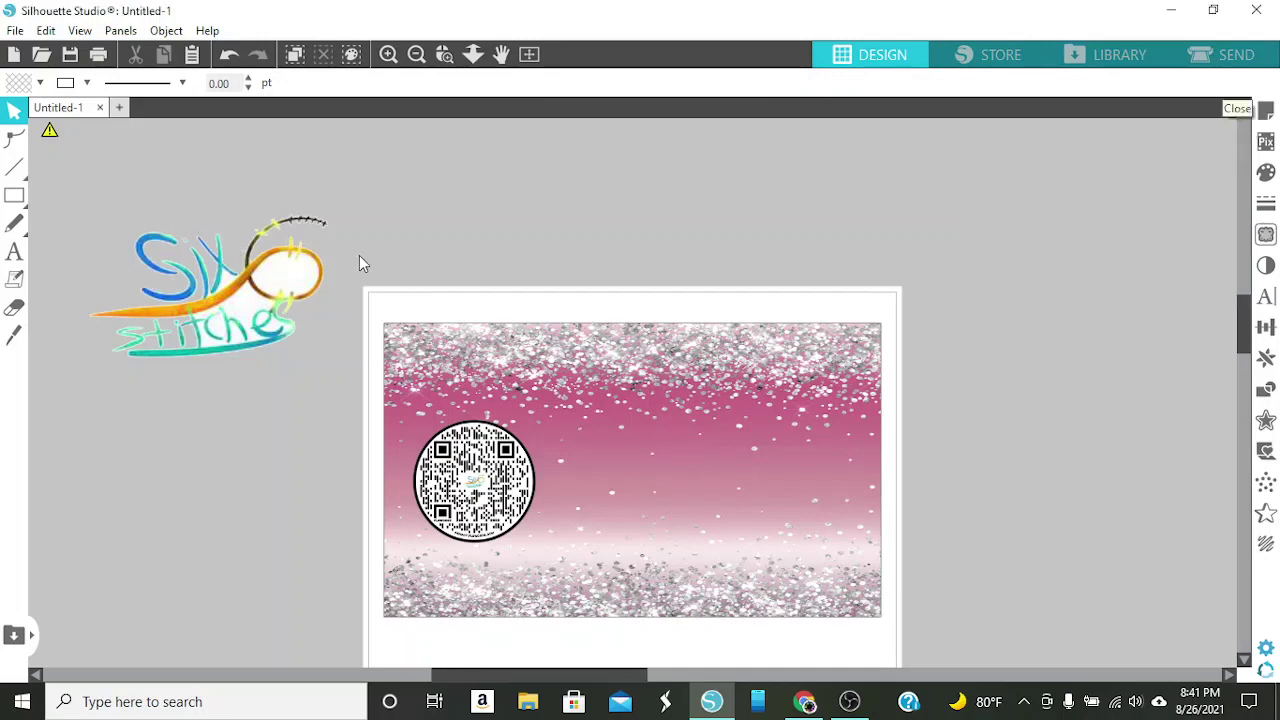
left_click_drag(114, 192, 326, 370)
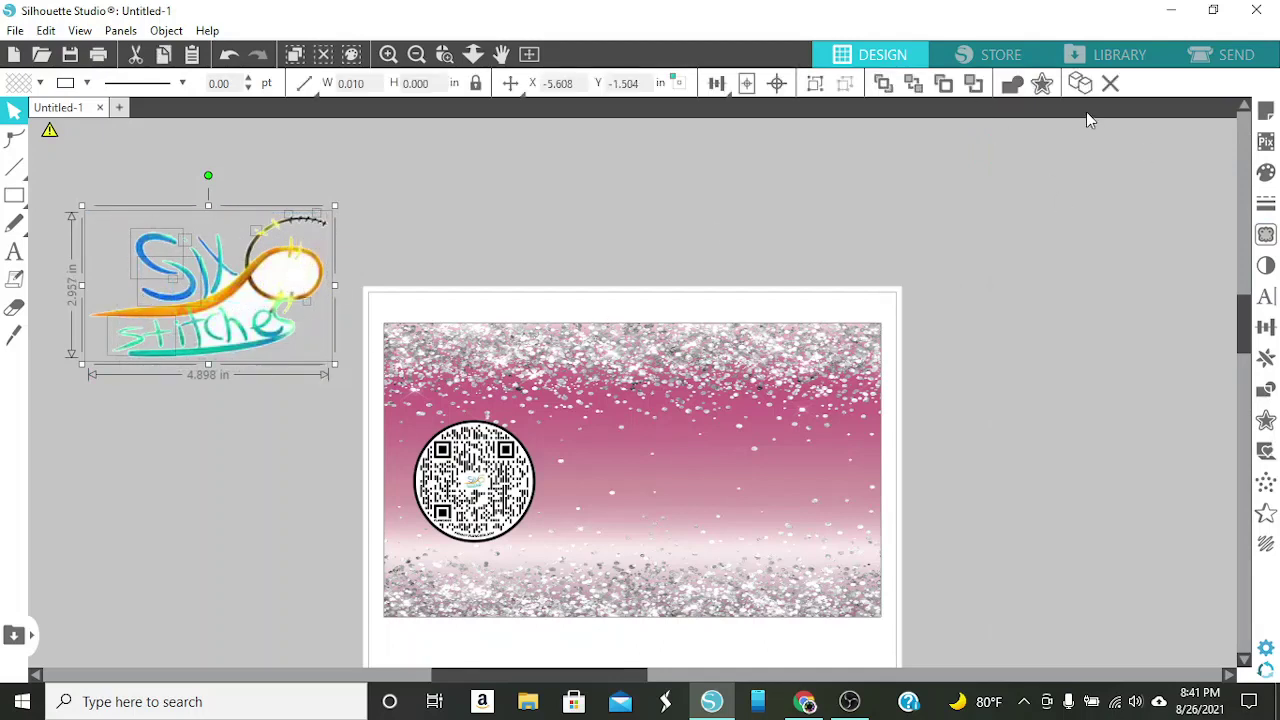
left_click(1043, 85)
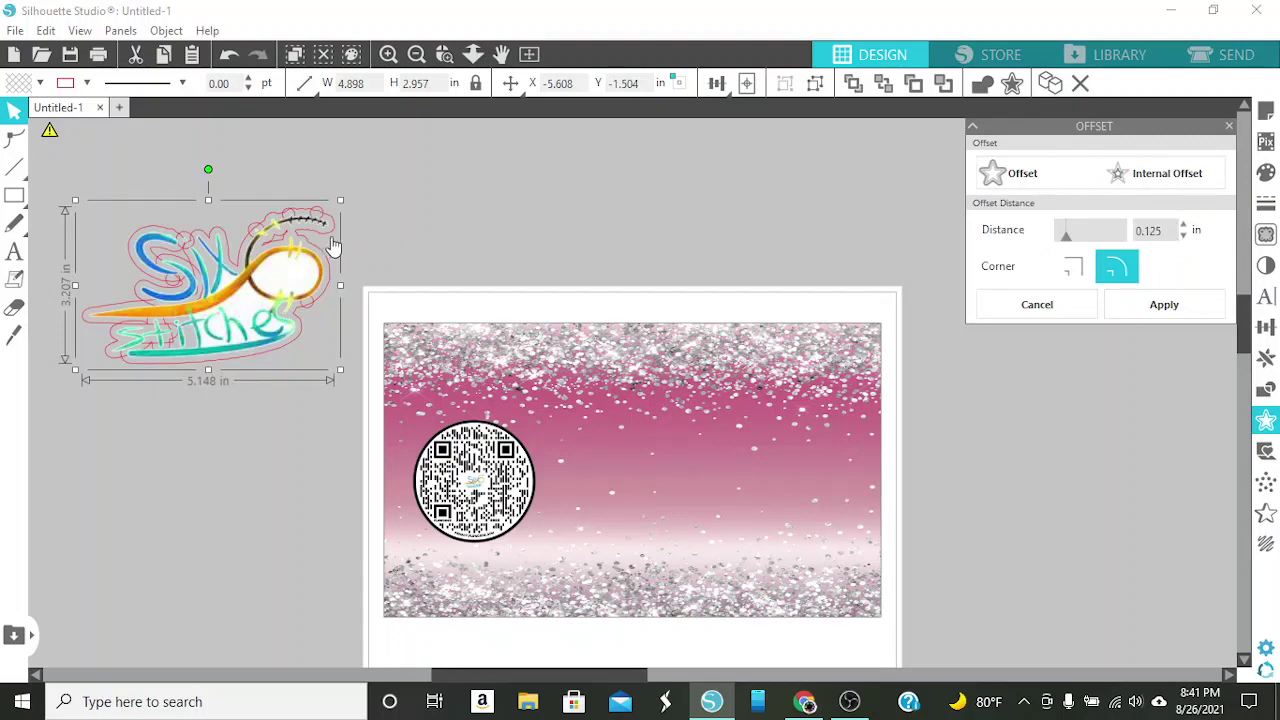
left_click(1183, 237)
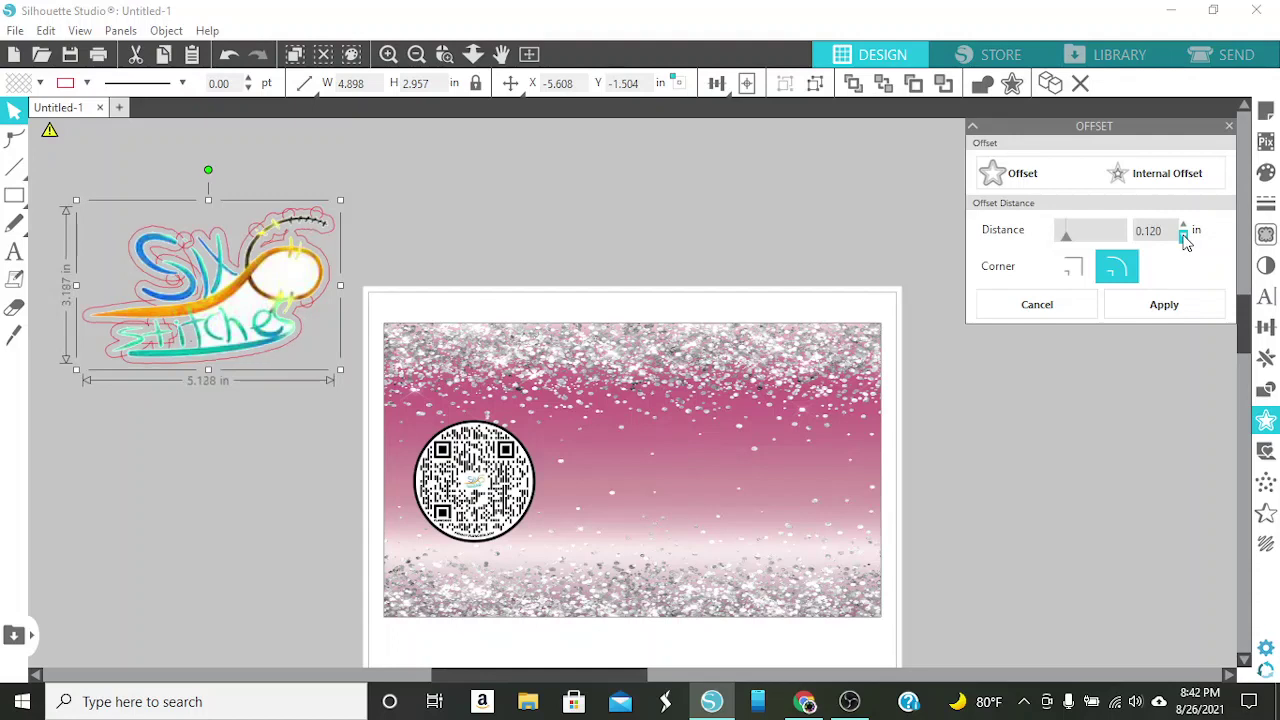
left_click(1183, 237)
left_click(1183, 237)
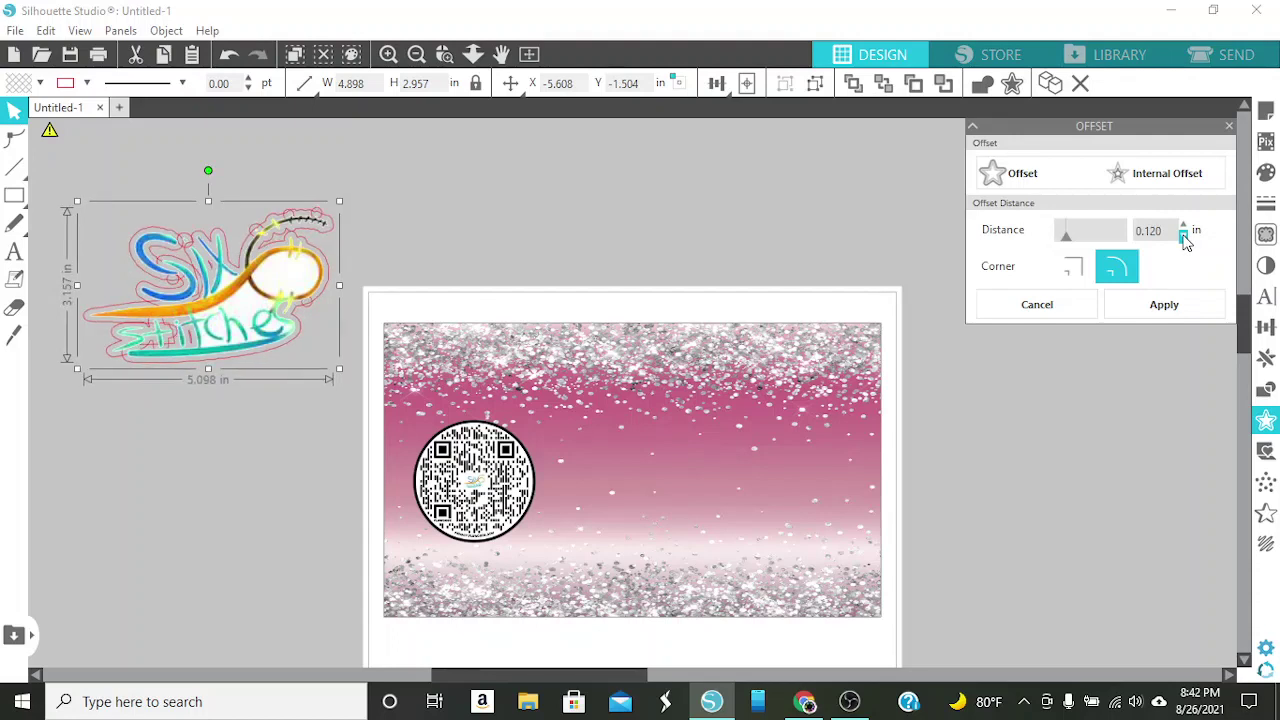
left_click(1183, 237)
left_click(1183, 237)
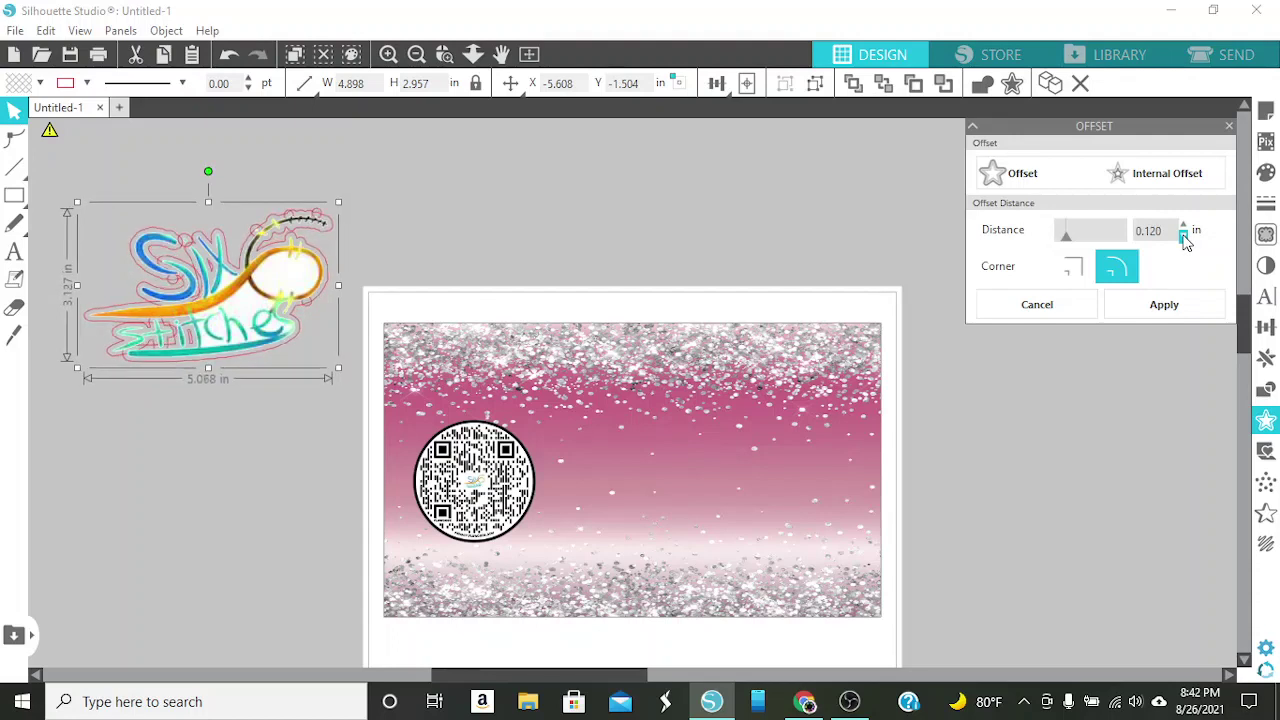
left_click(1183, 237)
left_click(1183, 237)
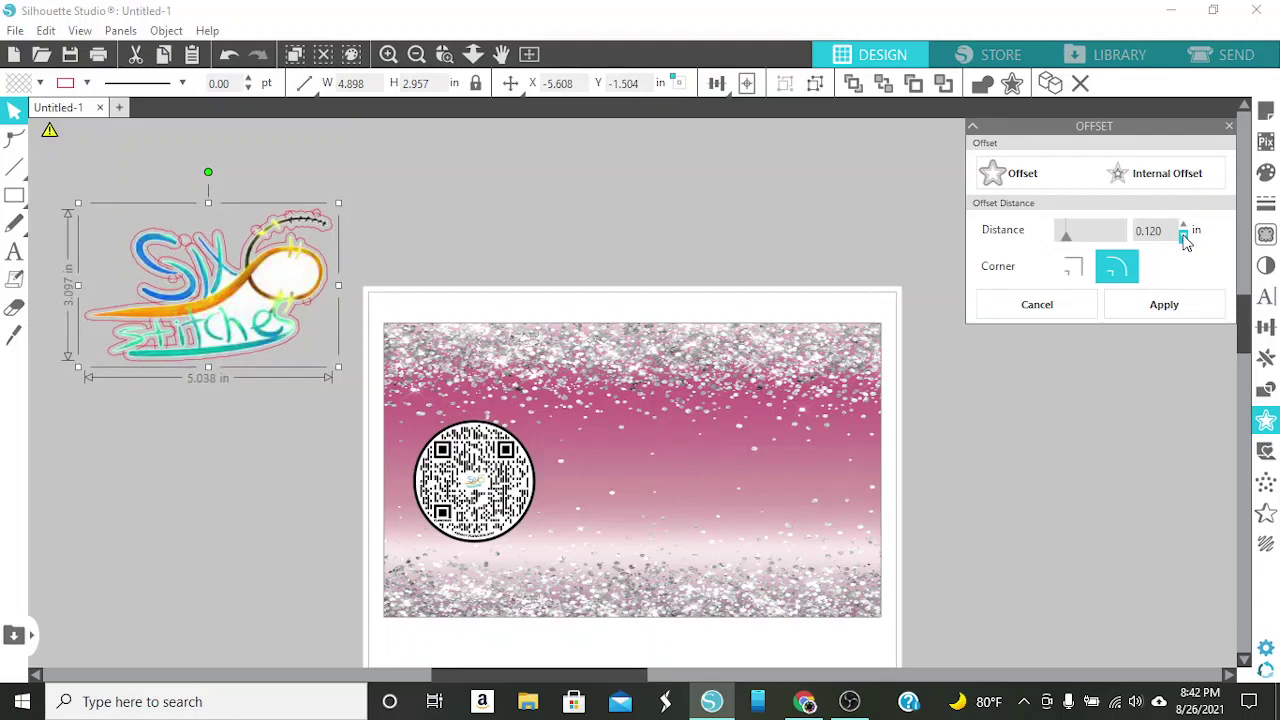
left_click(1183, 237)
left_click(1183, 237)
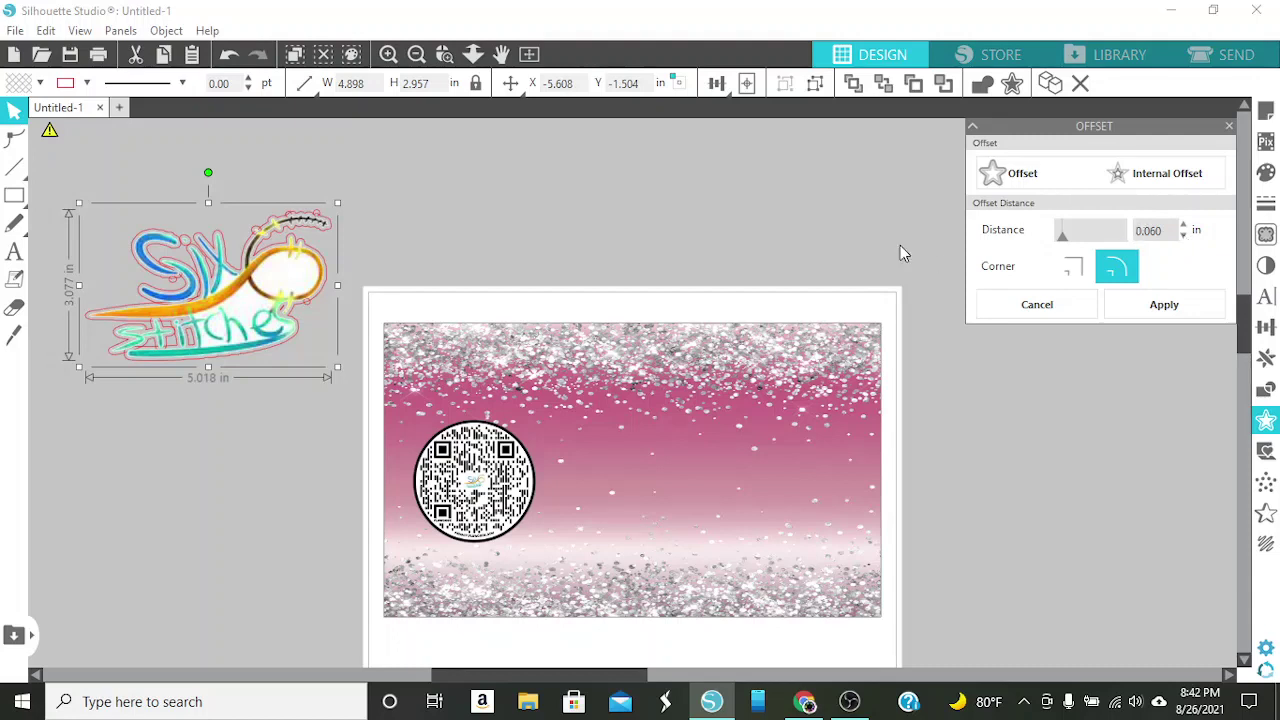
left_click(1166, 304)
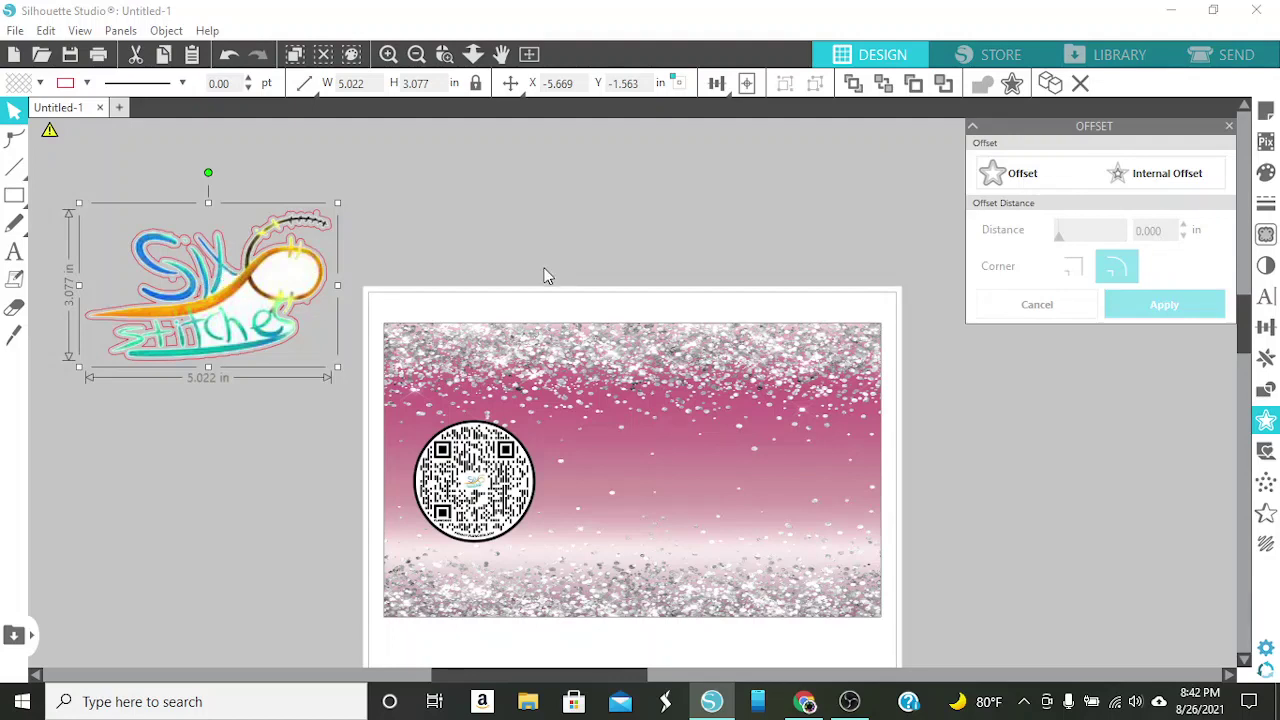
left_click(1229, 128)
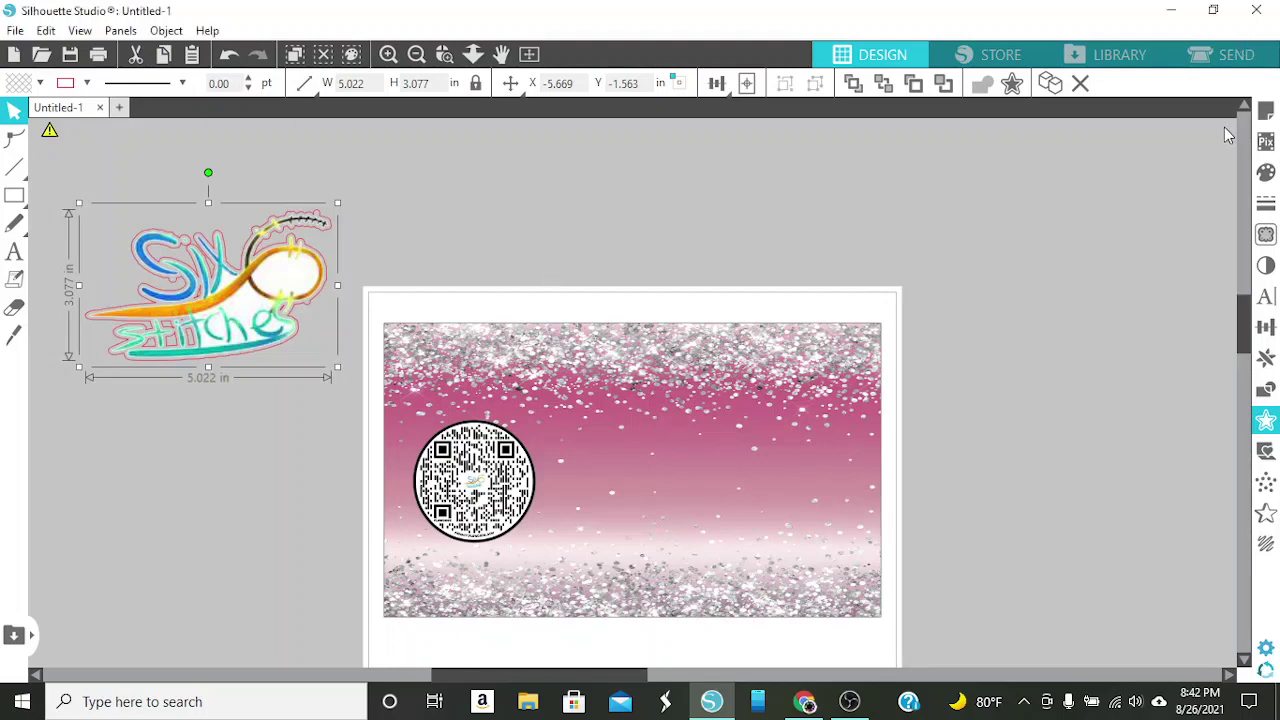
Try filling all the selected logo pieces together with their offset outline in white
left_click(137, 262)
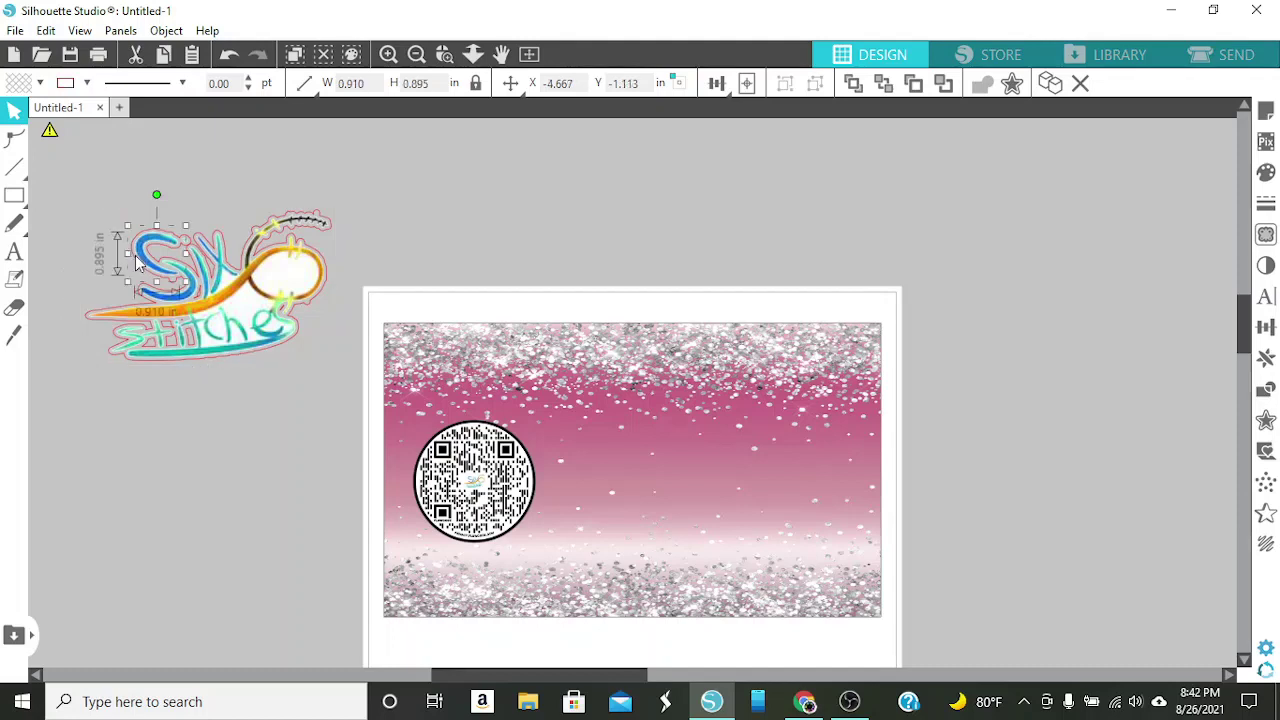
left_click_drag(91, 205, 352, 373)
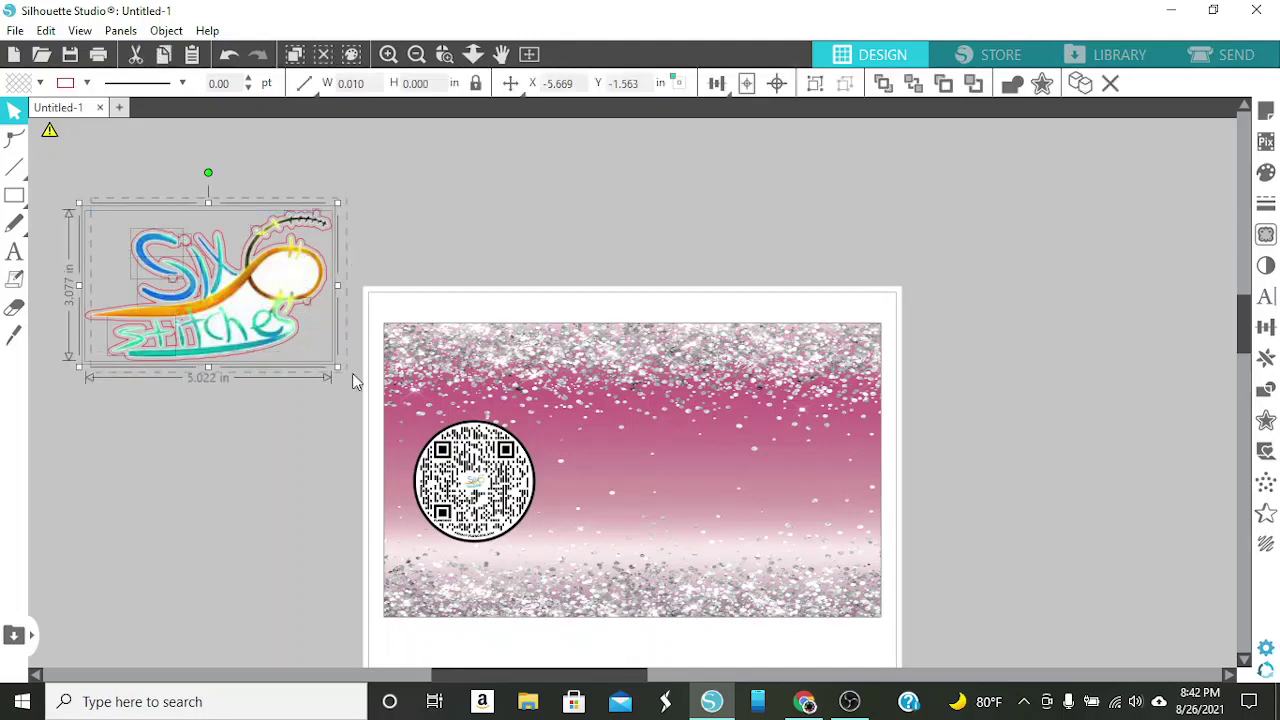
left_click(39, 86)
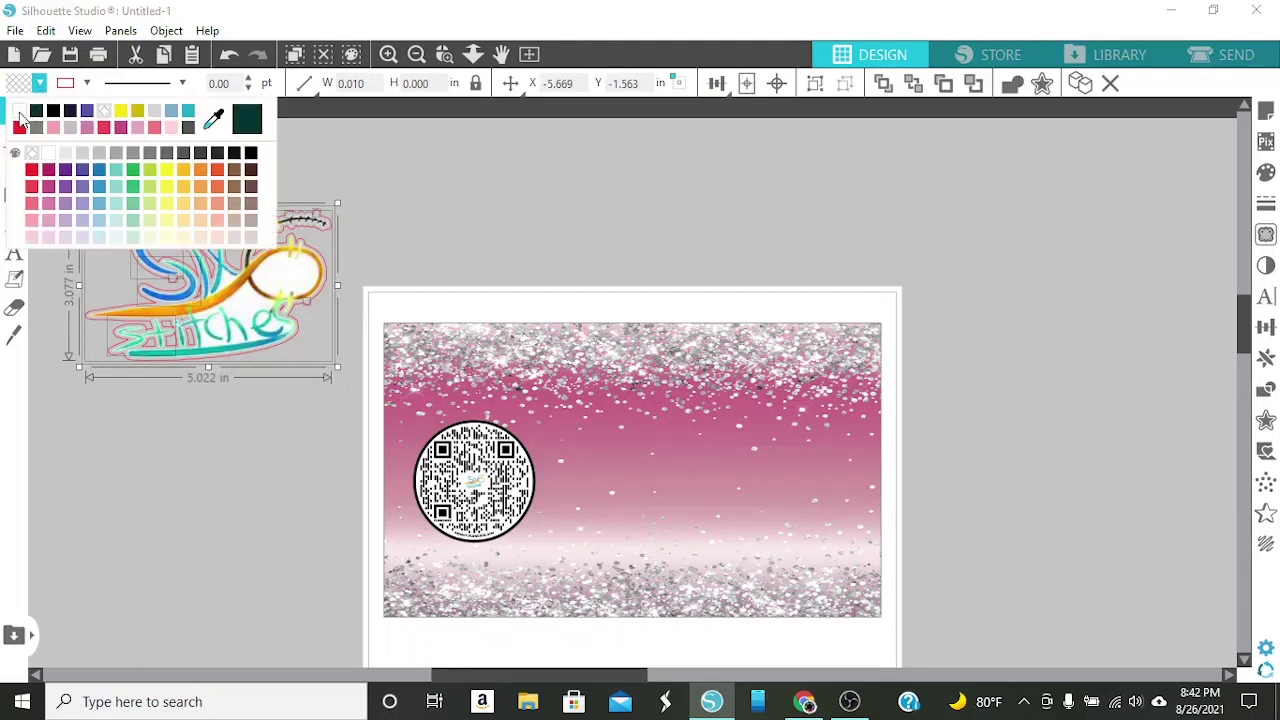
left_click(24, 118)
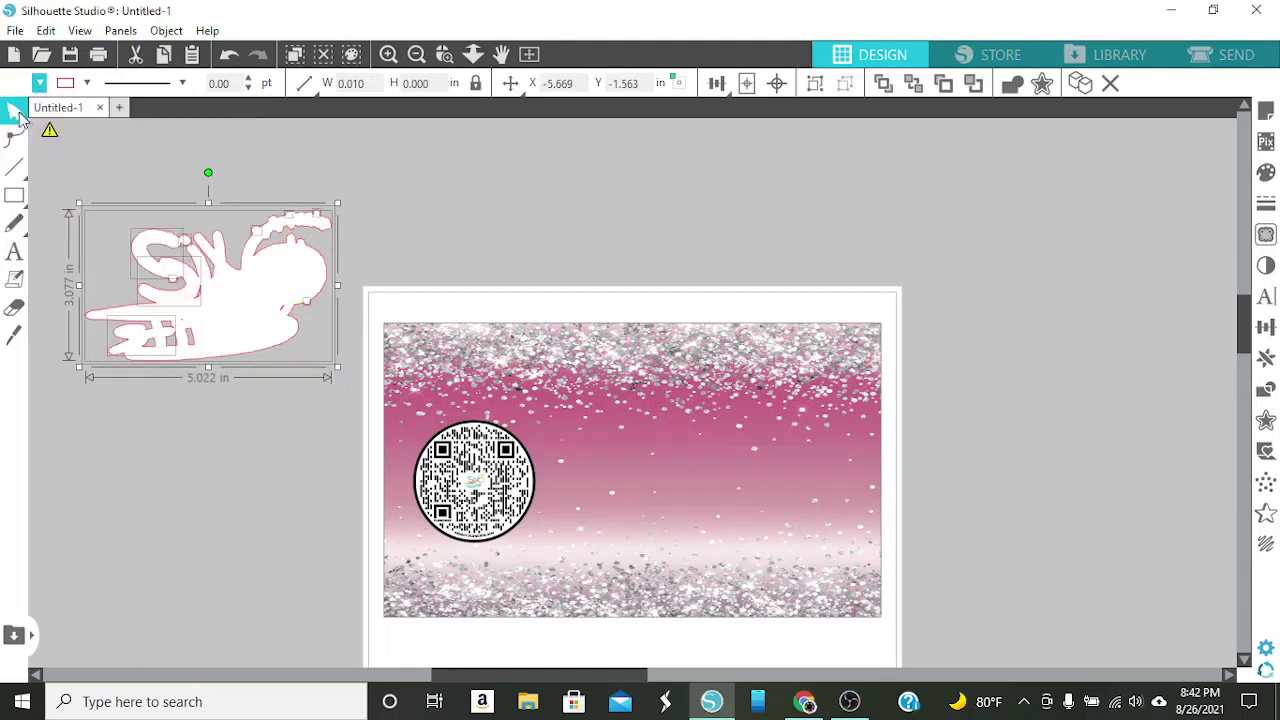
left_click(229, 54)
left_click(97, 157)
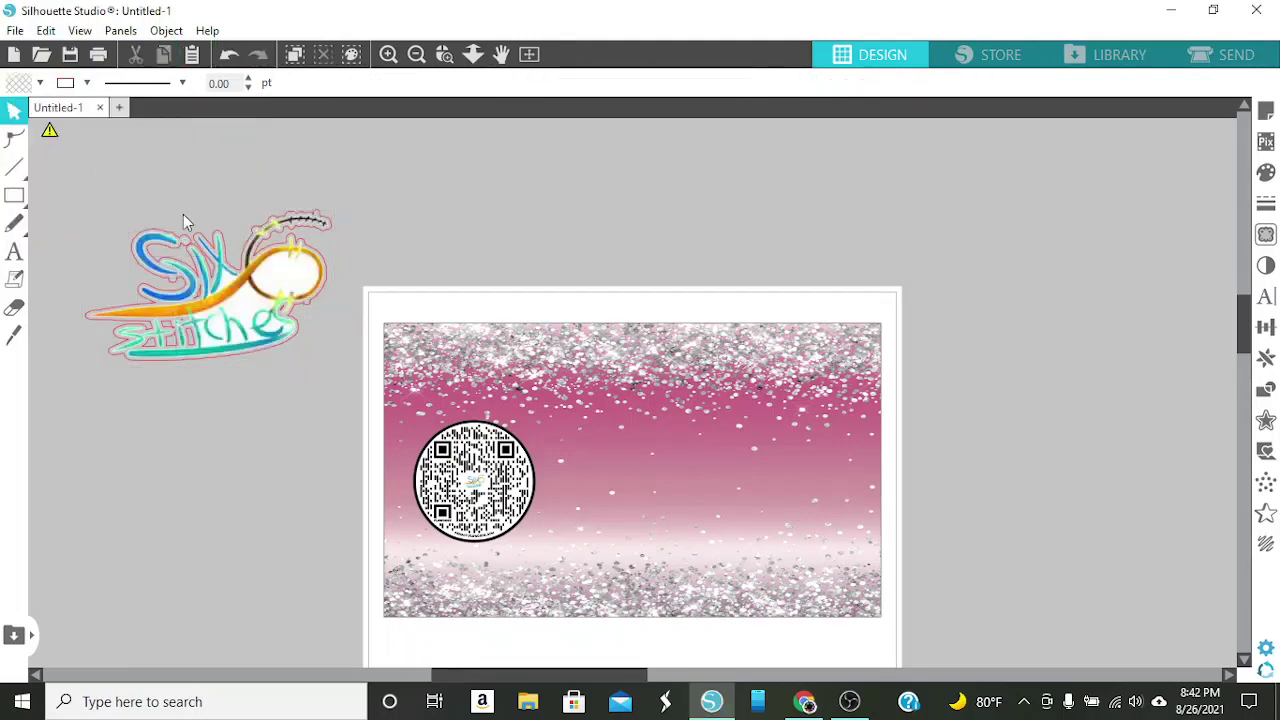
Fill only the offset shape behind the Six Stitches logo with white and replace its red line color
left_click(256, 262)
left_click(39, 86)
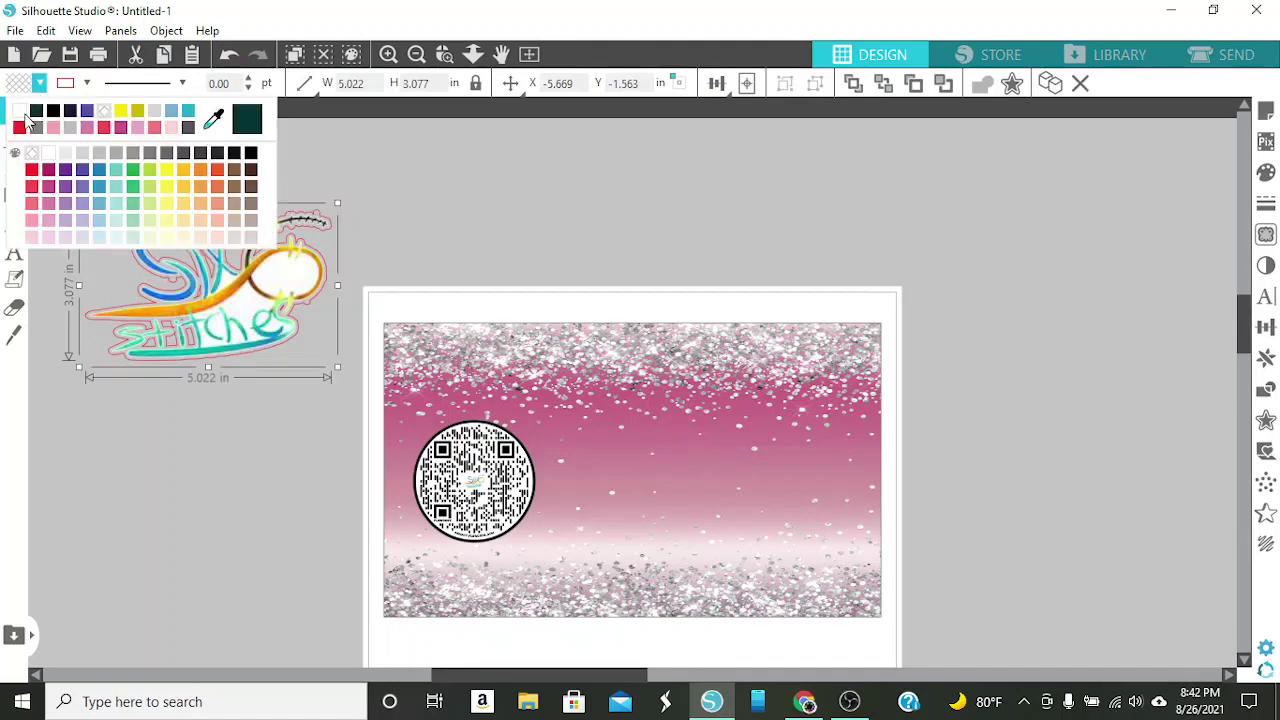
left_click(26, 120)
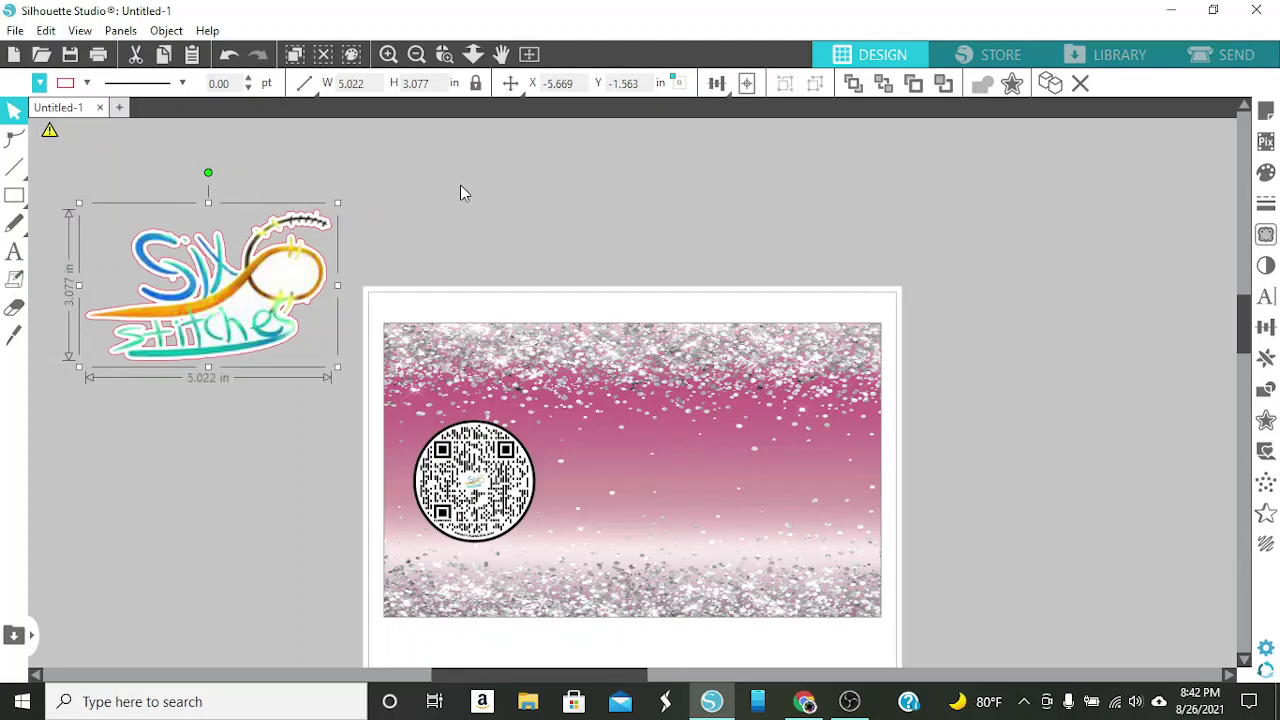
left_click(86, 83)
left_click(83, 127)
left_click(404, 157)
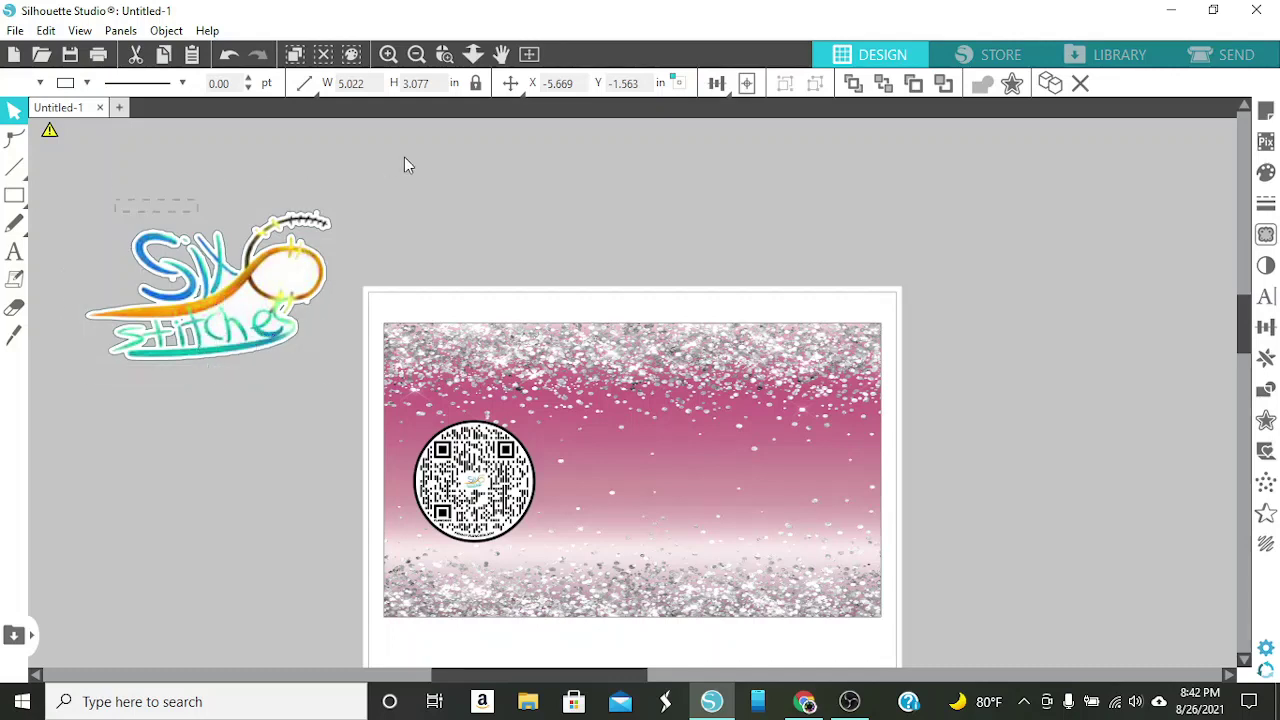
Select all the logo pieces together with their white offset shape and group them
left_click(295, 333)
left_click(295, 333)
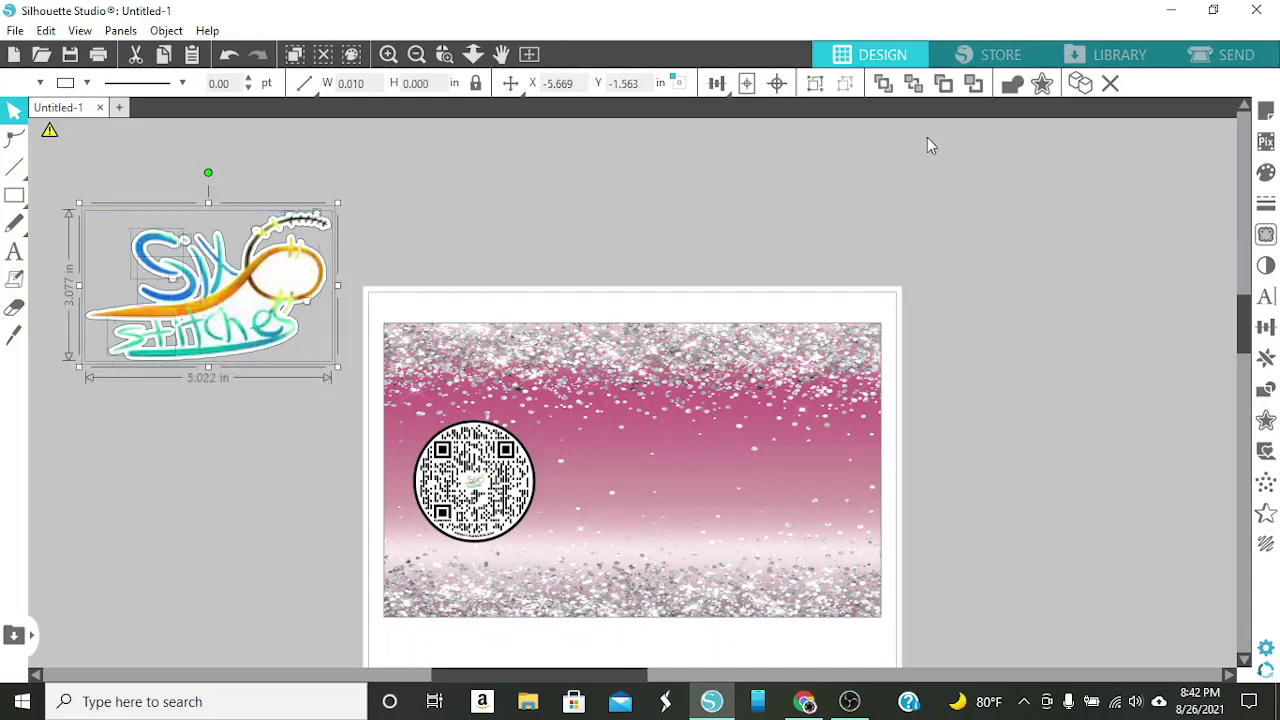
left_click(815, 83)
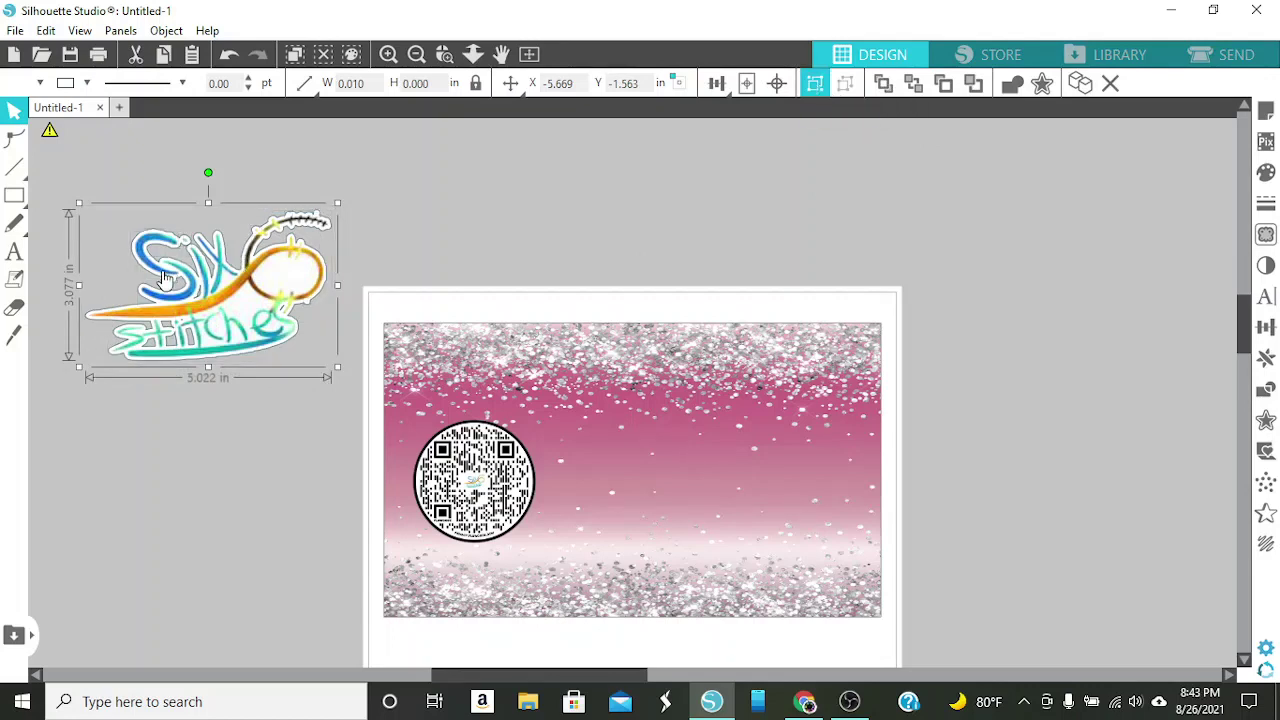
Place the grouped logo on the glitter background's upper center at about X 3.831, Y 0.937 in, scaled to about 2.77 in wide
left_click_drag(189, 315, 626, 399)
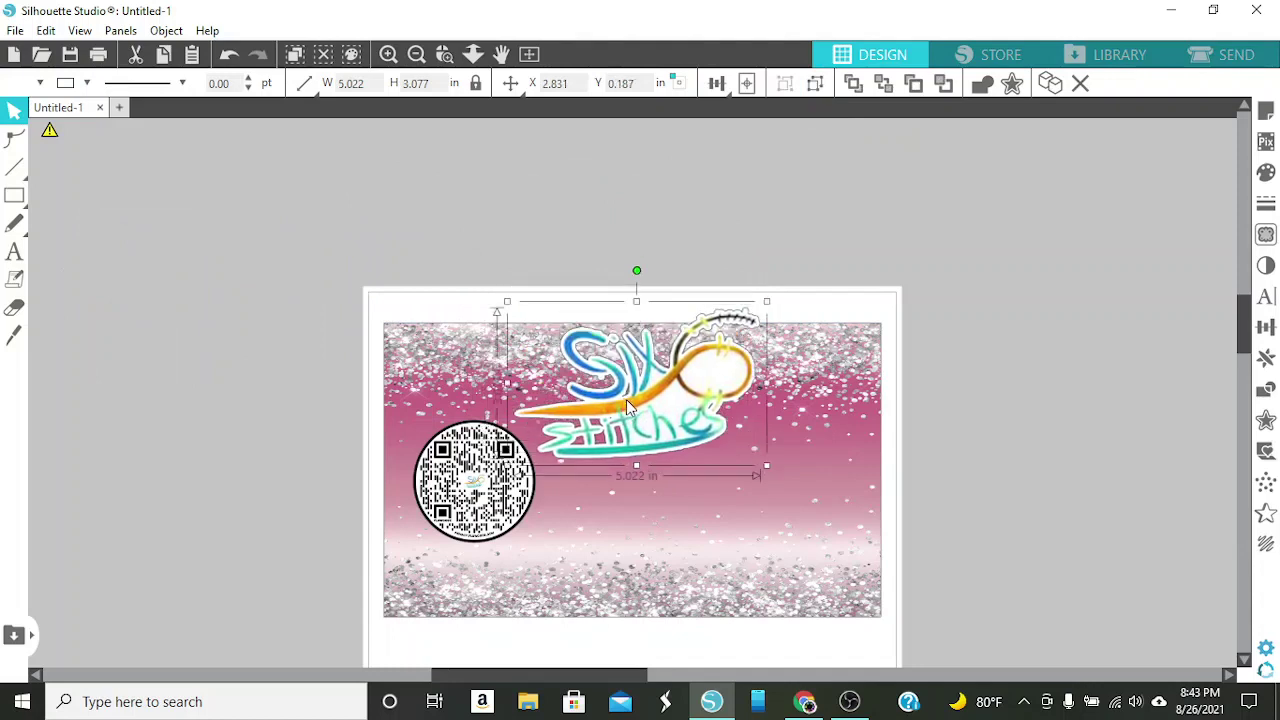
left_click_drag(766, 476, 657, 400)
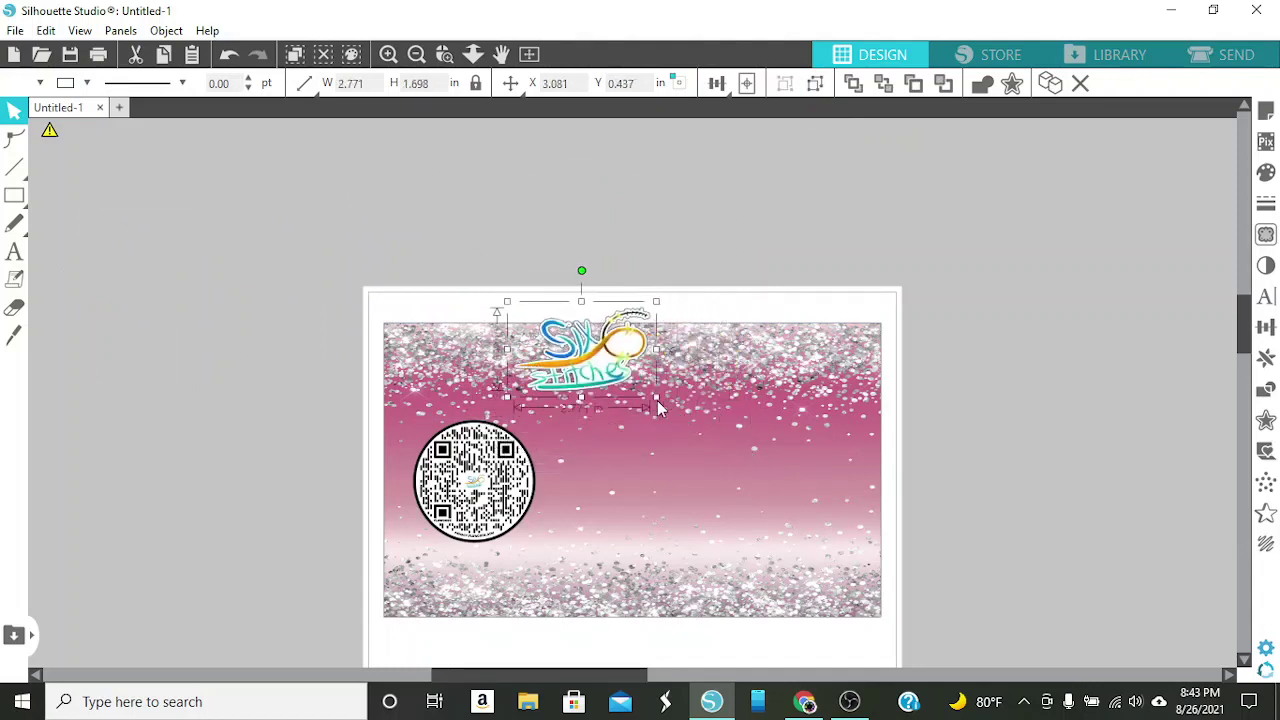
left_click_drag(612, 341, 650, 368)
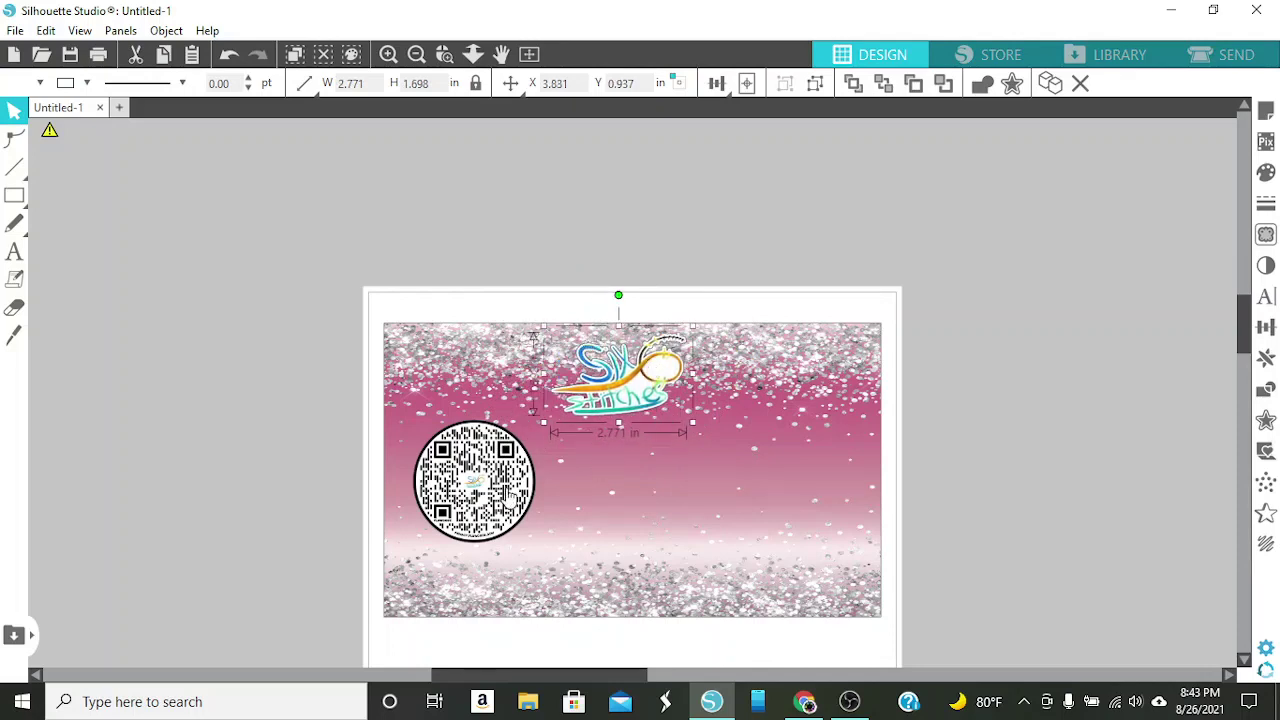
Move the round QR code down to about Y 3.229 in and stretch the logo to about 3.25 in wide
left_click_drag(497, 487, 498, 512)
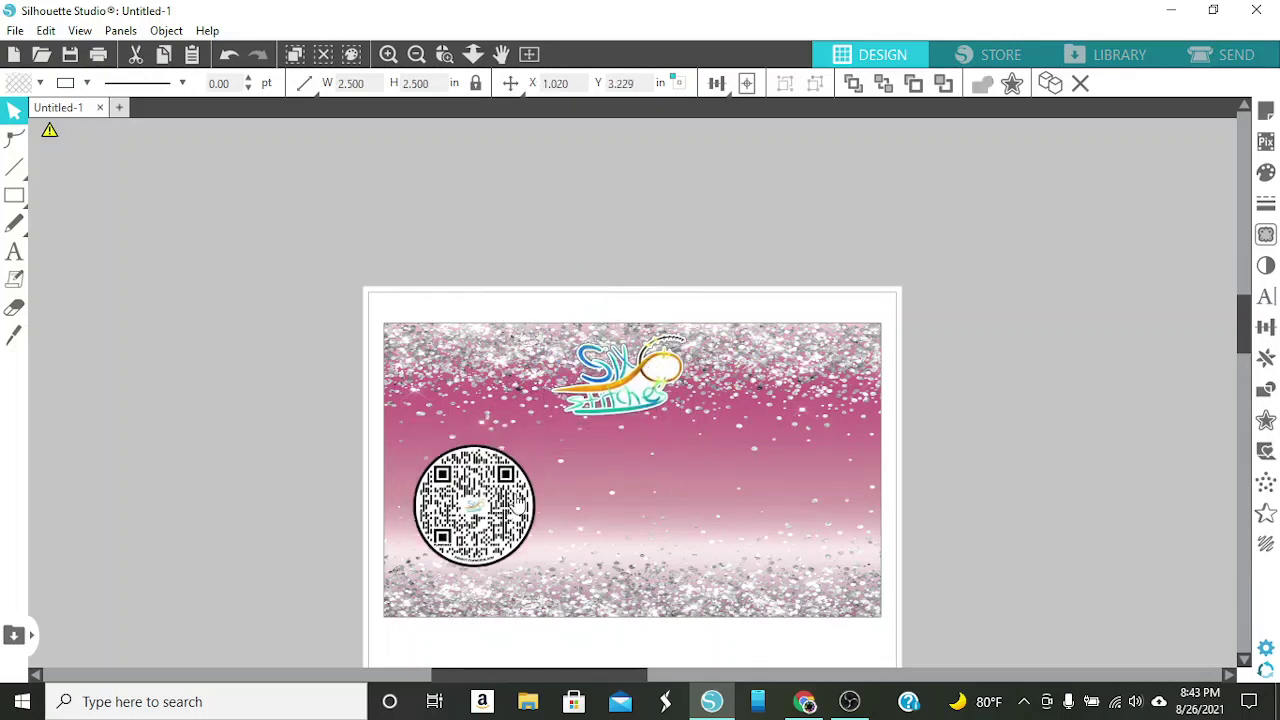
key("Escape")
left_click(648, 373)
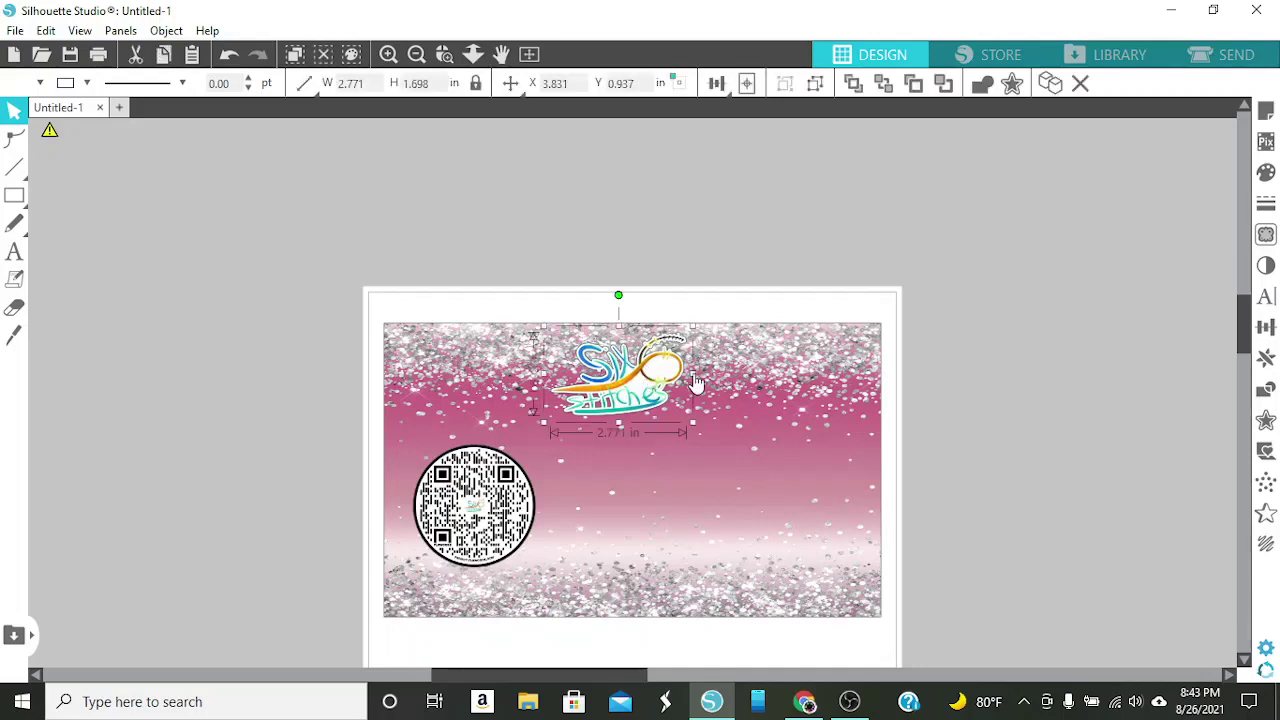
left_click_drag(711, 379, 719, 381)
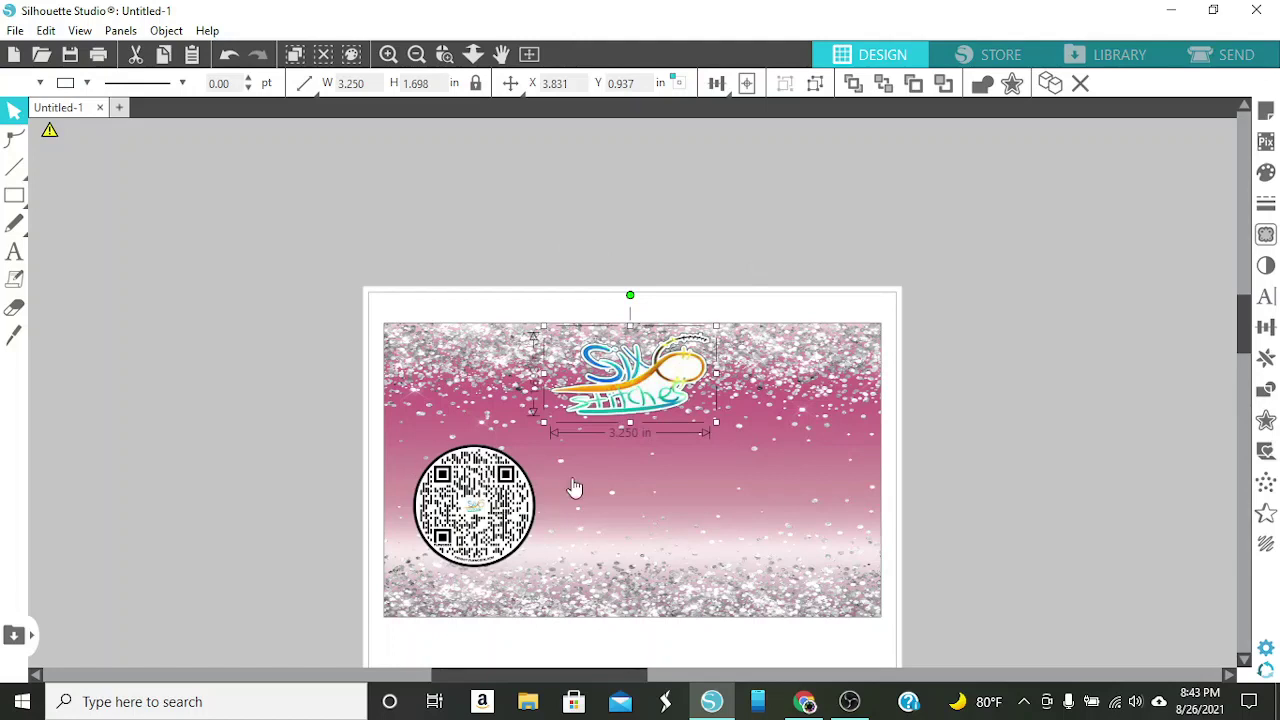
left_click(488, 514)
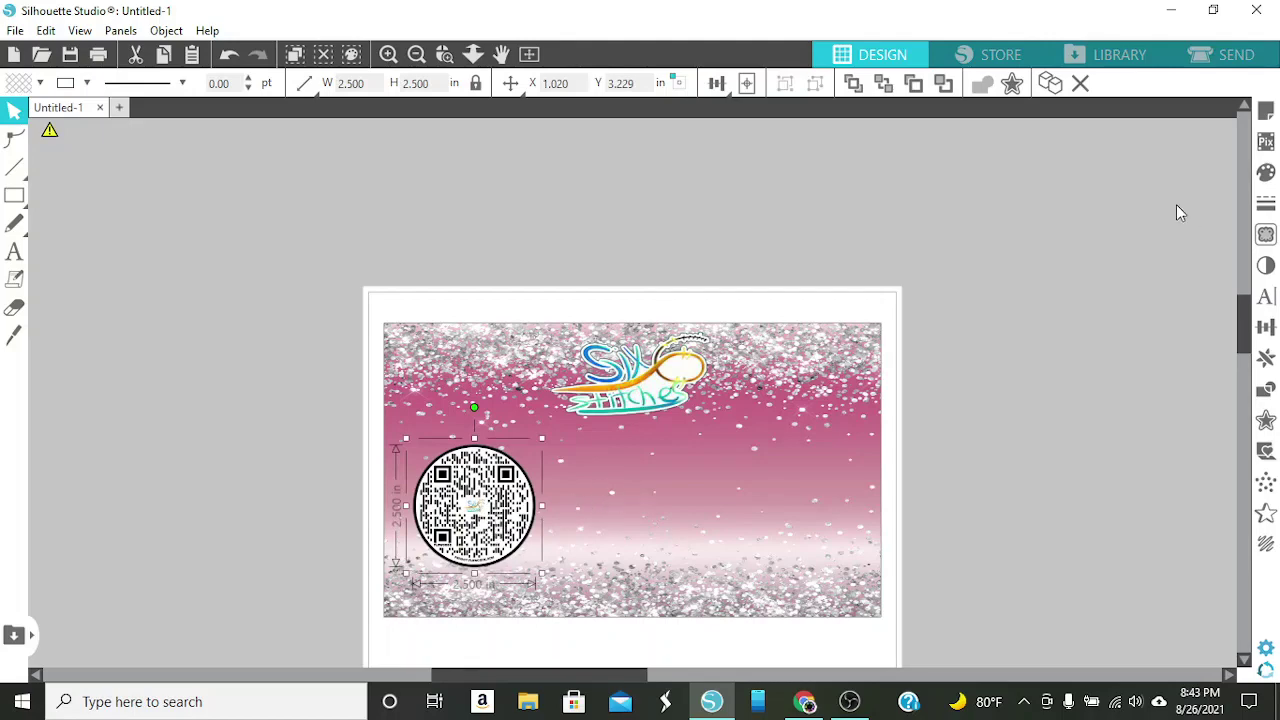
Save the design as "six stitches" in the sublimation folder
left_click(70, 54)
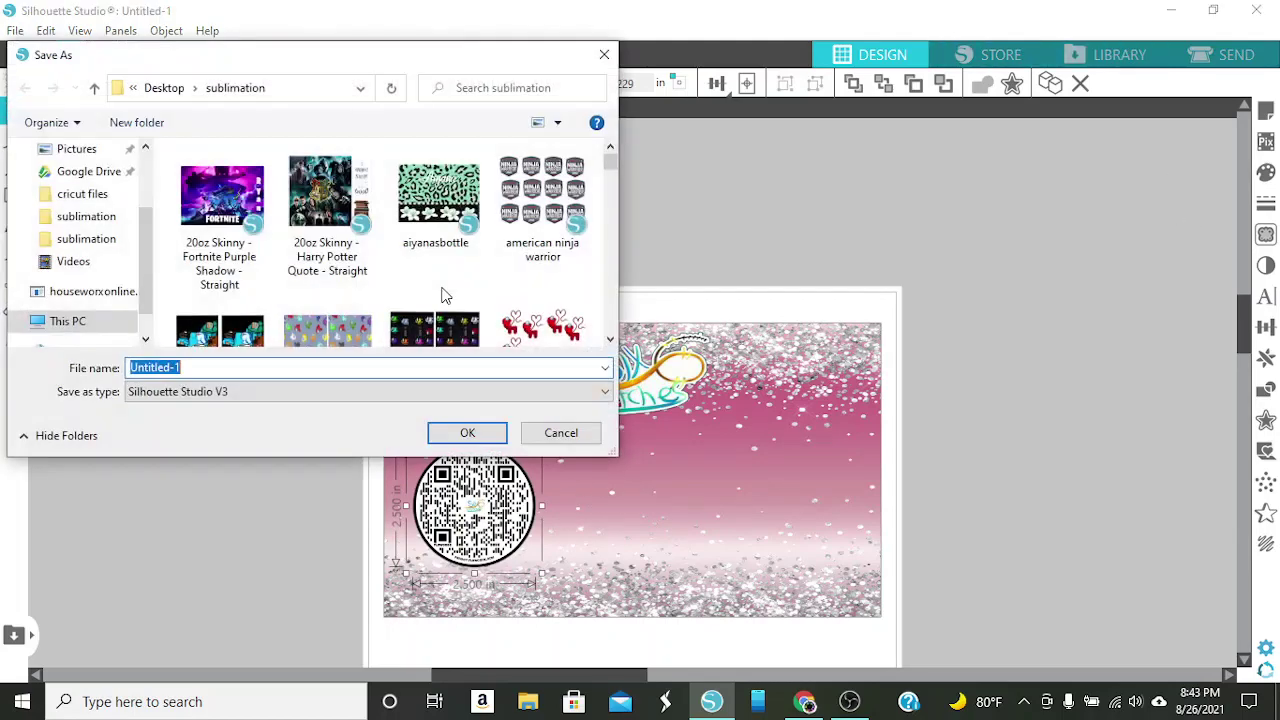
type("six stitches")
left_click(441, 434)
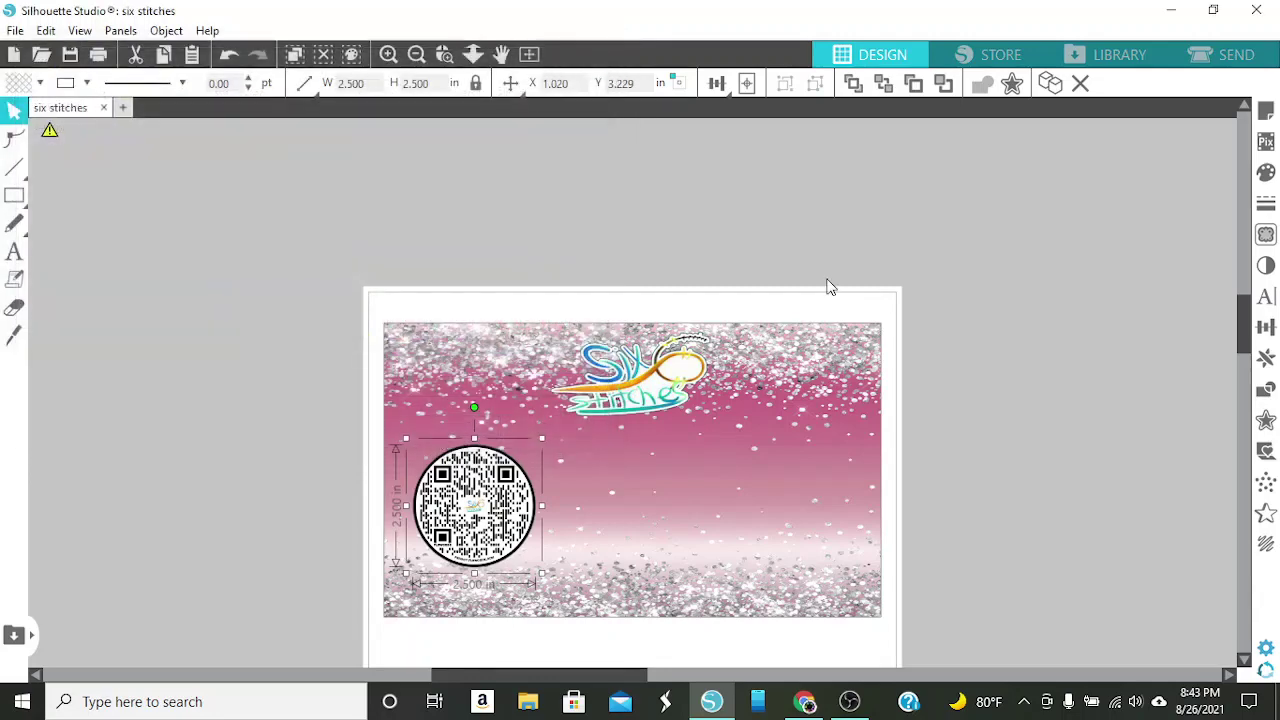
Switch to the Flowcode site in the Chrome browser and start creating a new code
left_click(806, 697)
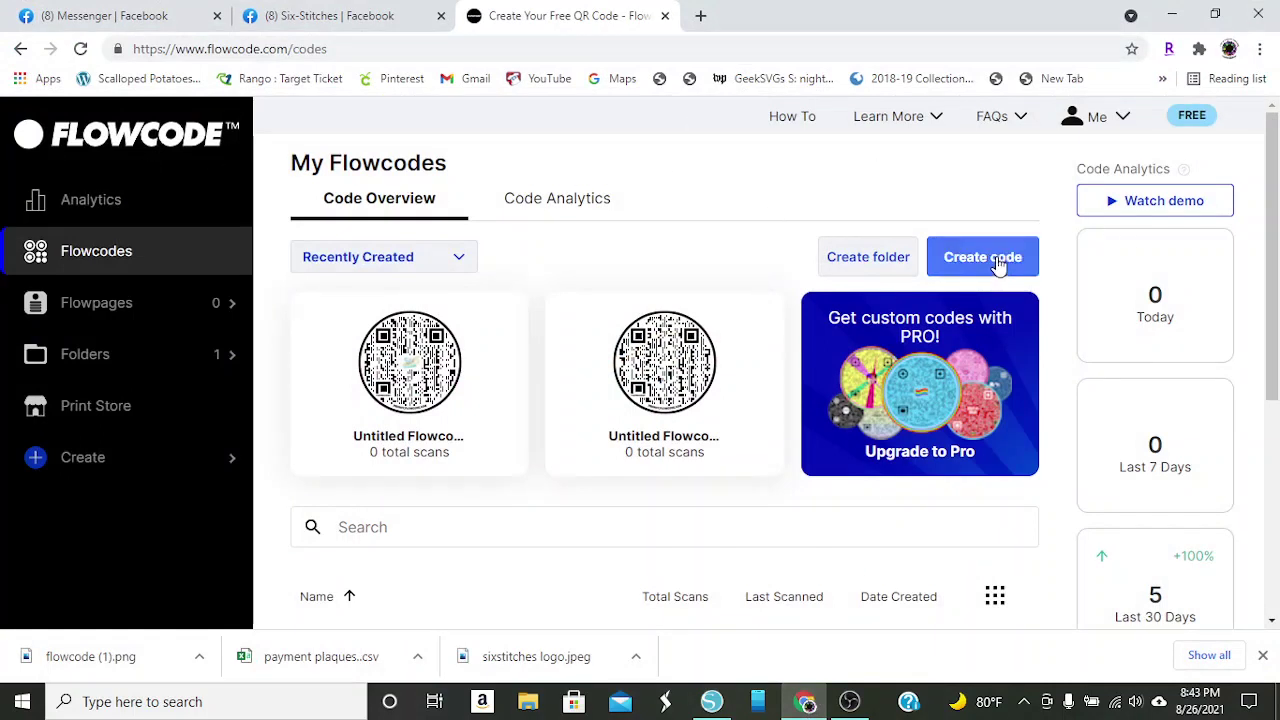
left_click(982, 257)
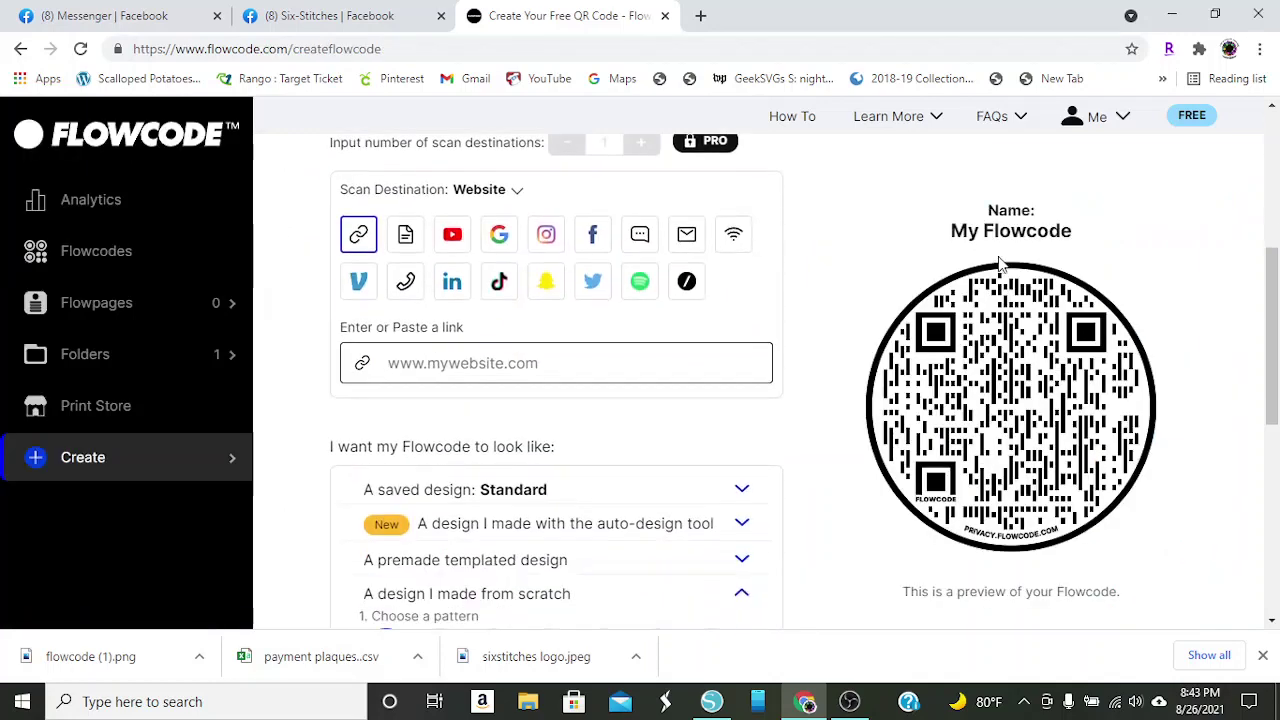
right_click(387, 362)
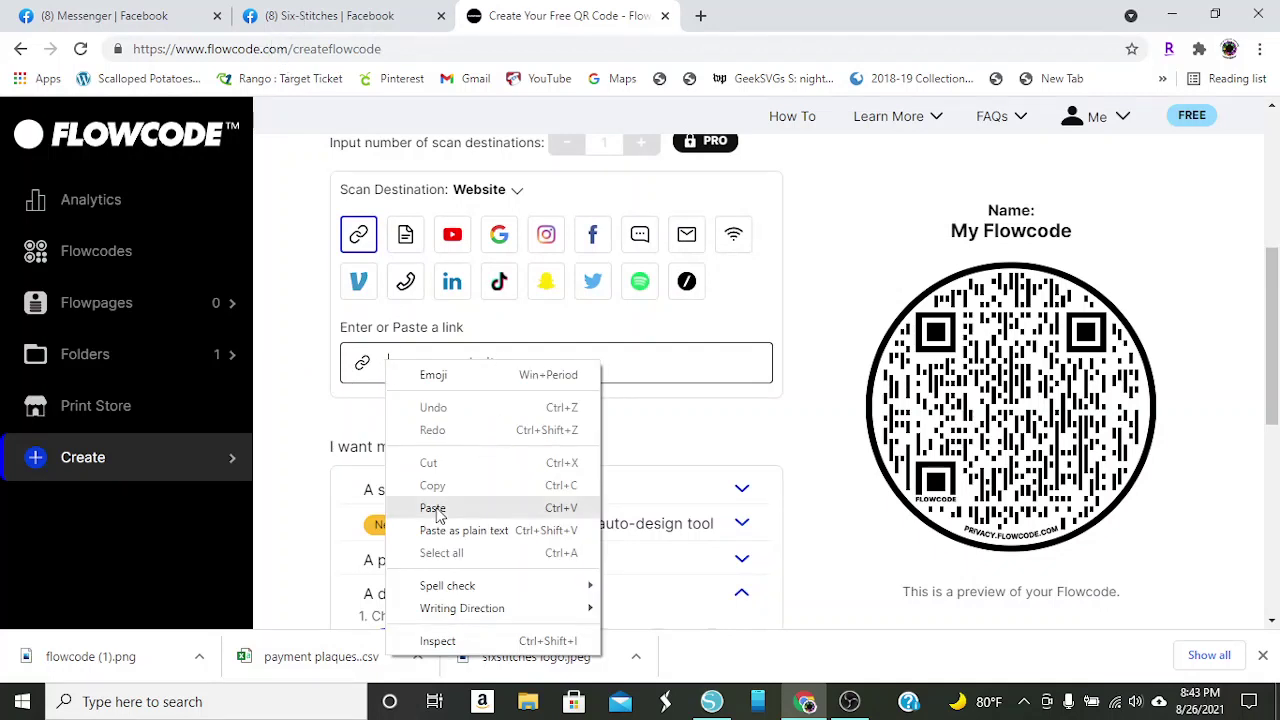
left_click(320, 20)
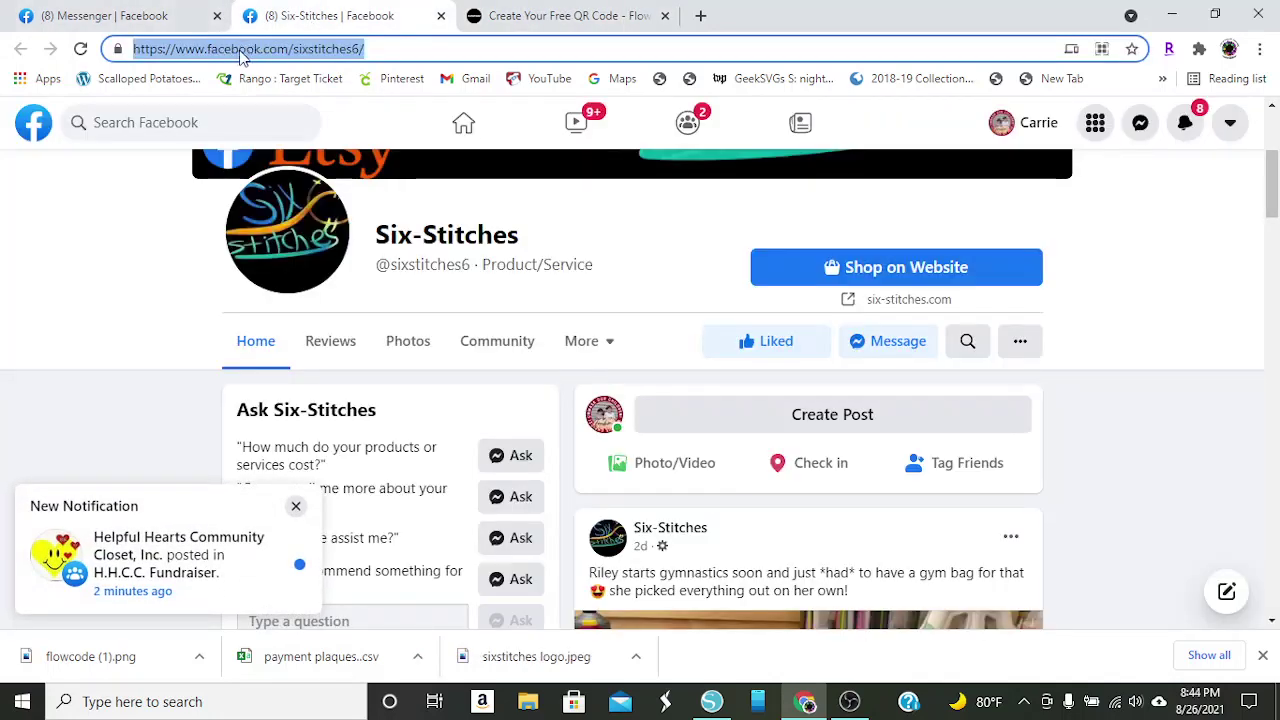
left_click(478, 20)
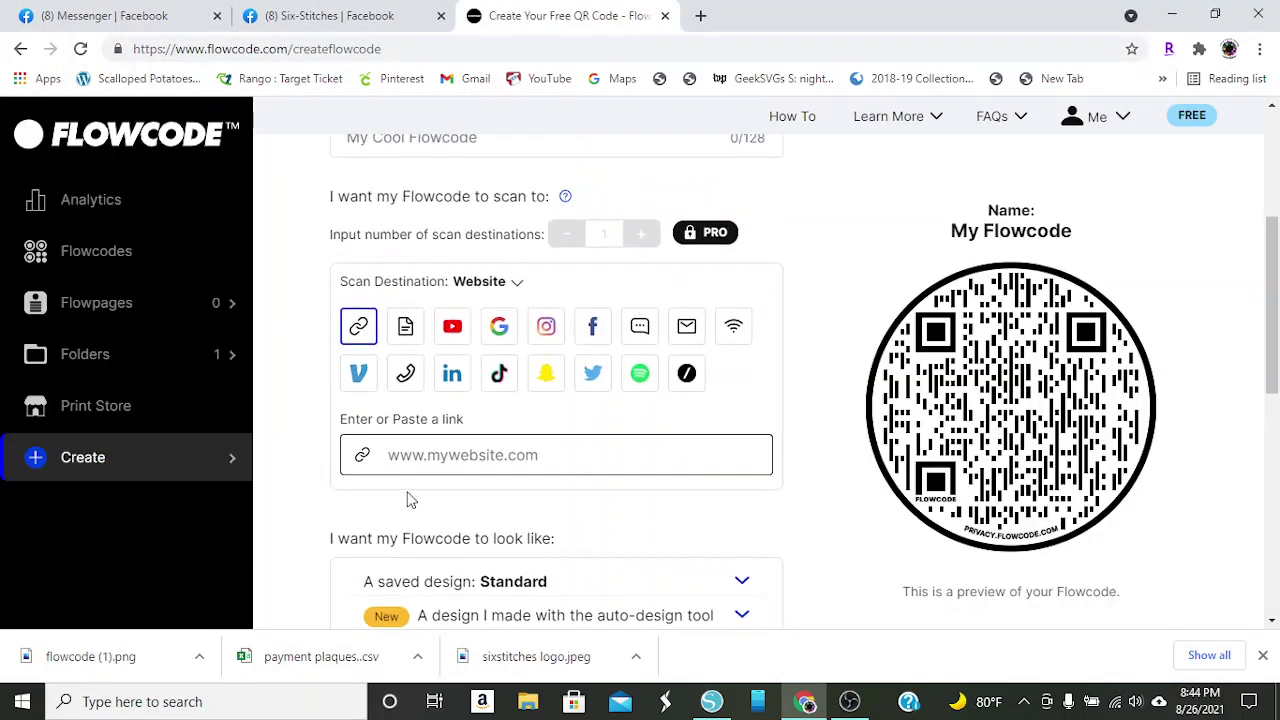
right_click(391, 457)
left_click(435, 304)
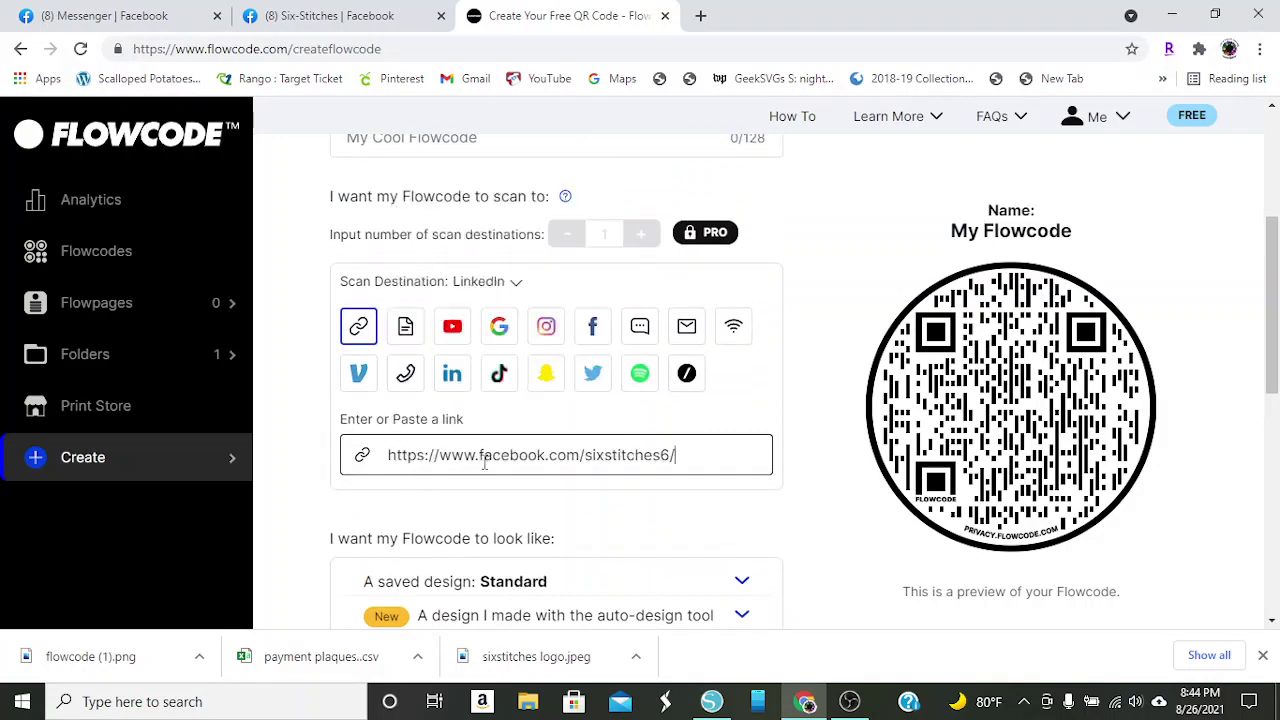
left_click(594, 330)
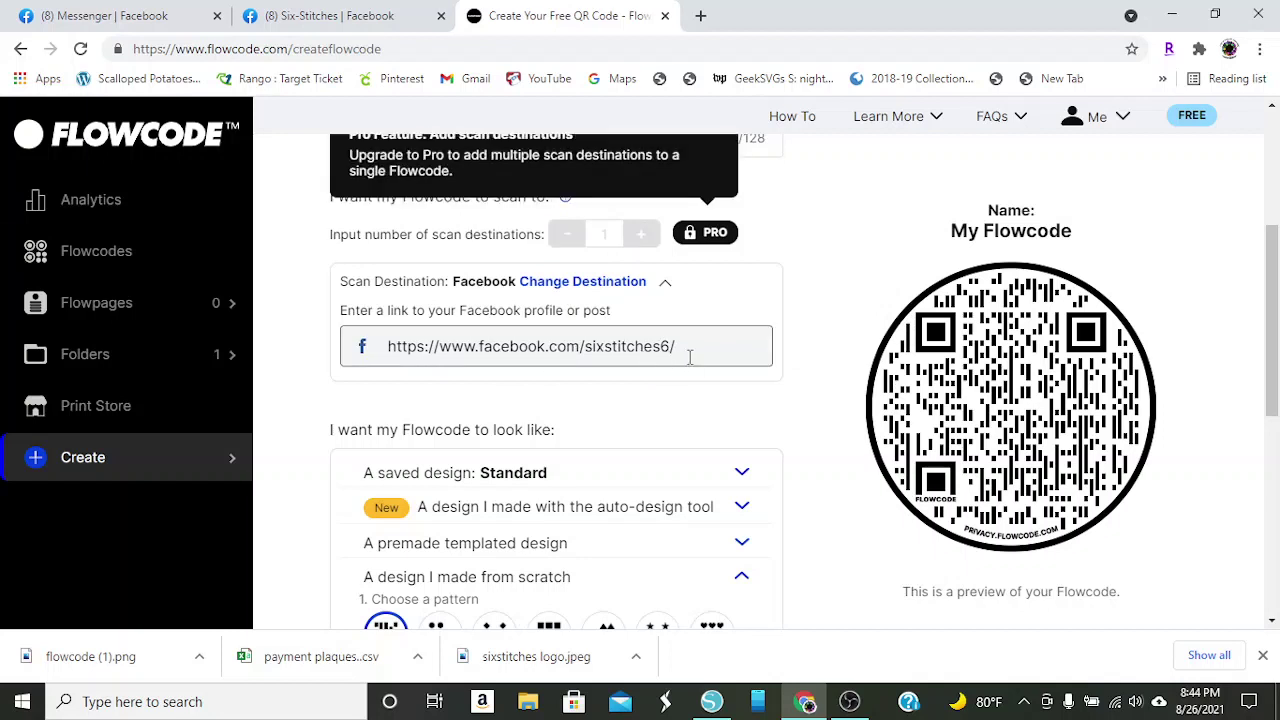
Try to set sixstitches logo.jpeg from the Desktop as the Flowcode's center image
scroll(710, 370, "down", 2)
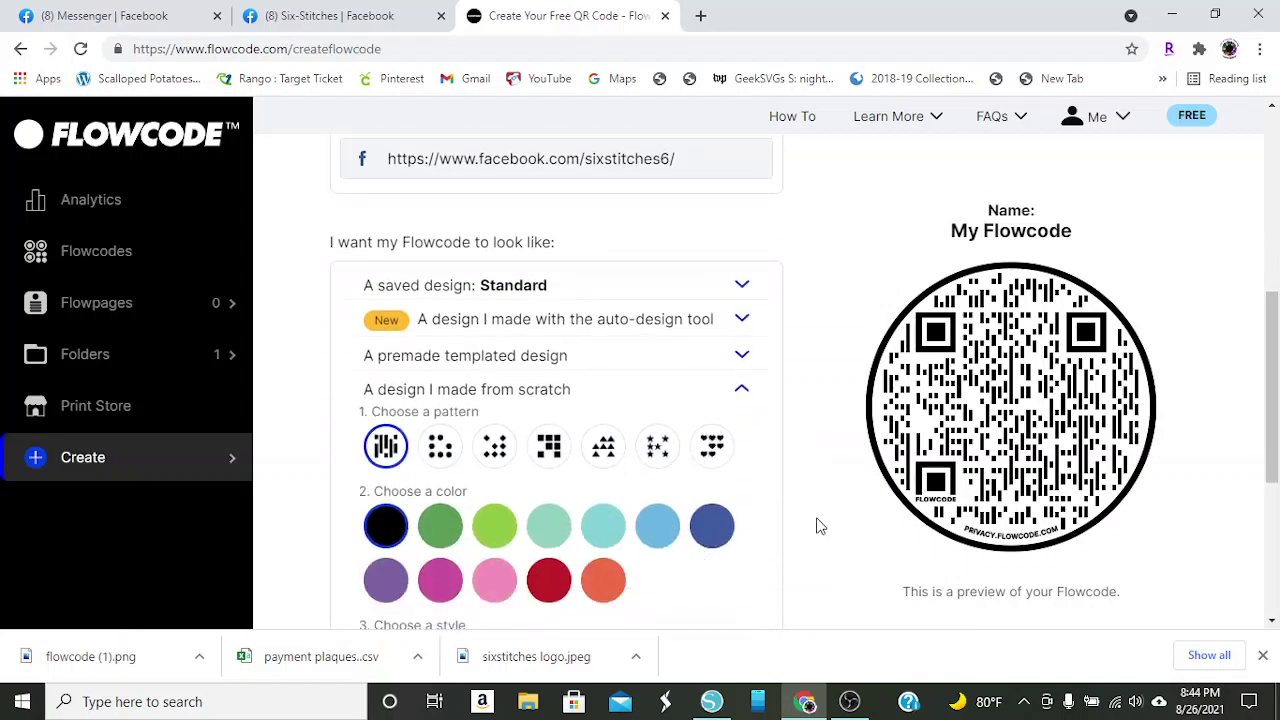
scroll(765, 465, "down", 2)
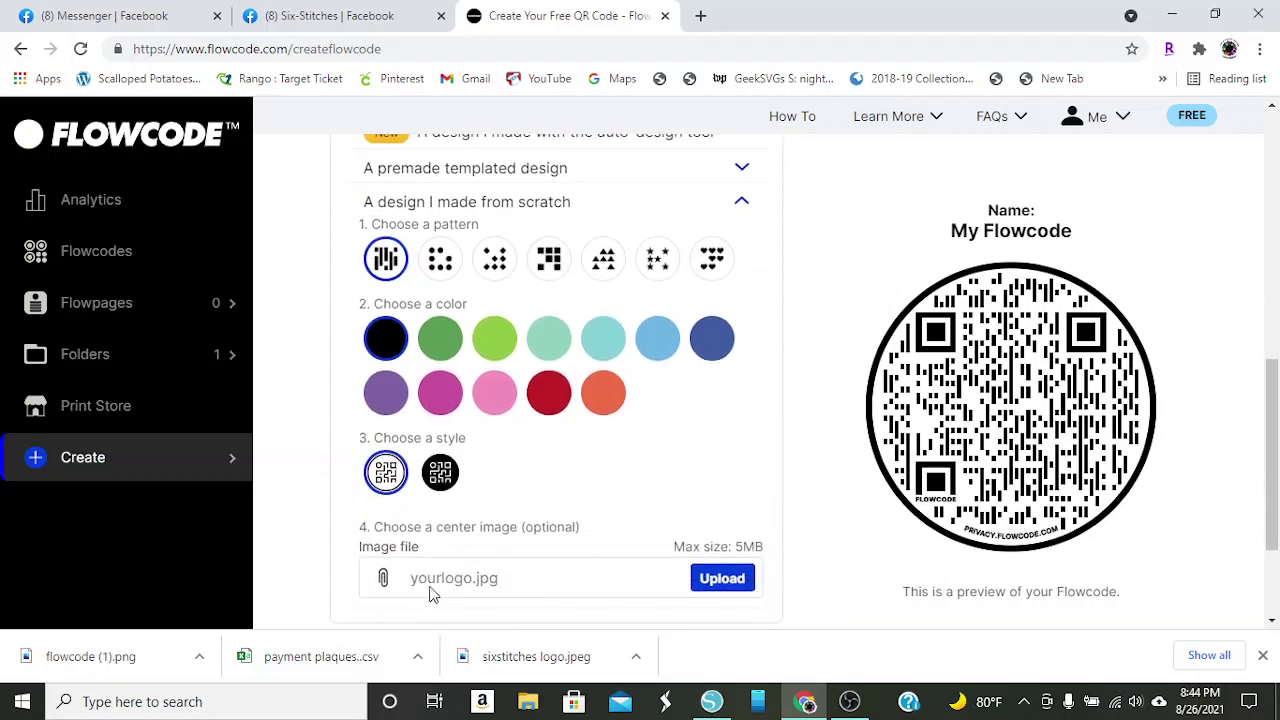
left_click(428, 580)
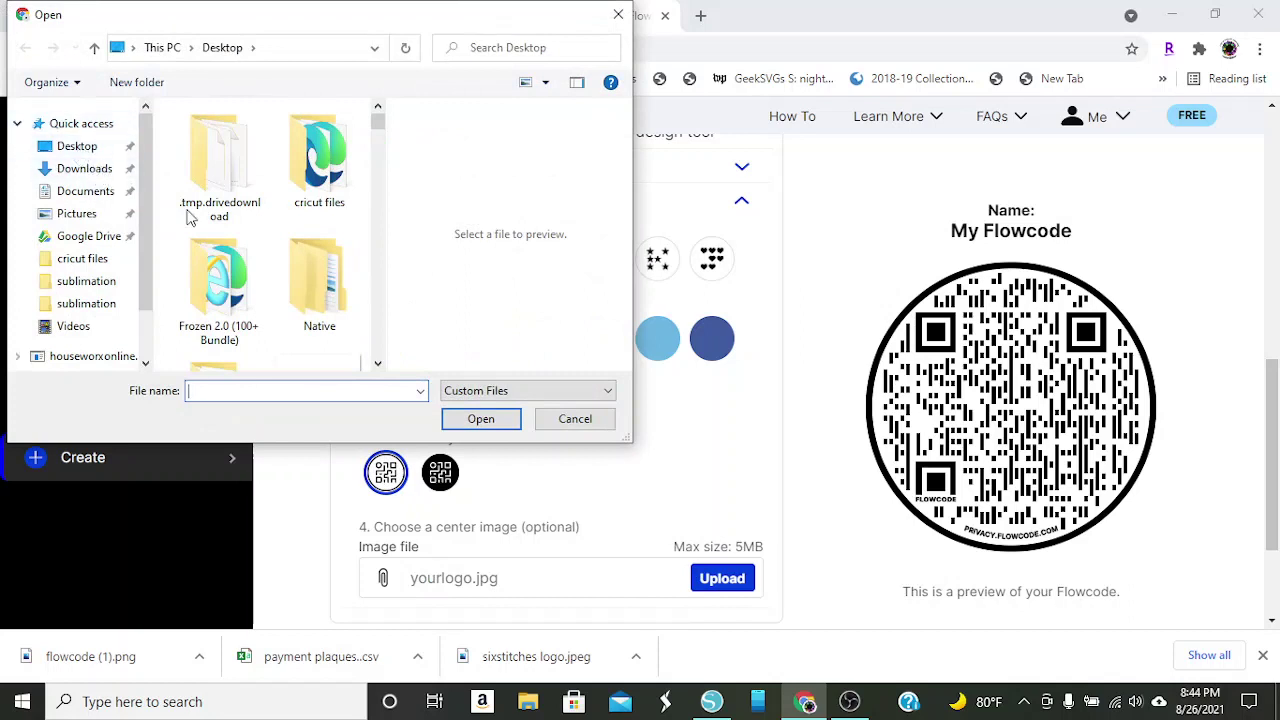
scroll(266, 225, "down", 1)
scroll(266, 225, "down", 5)
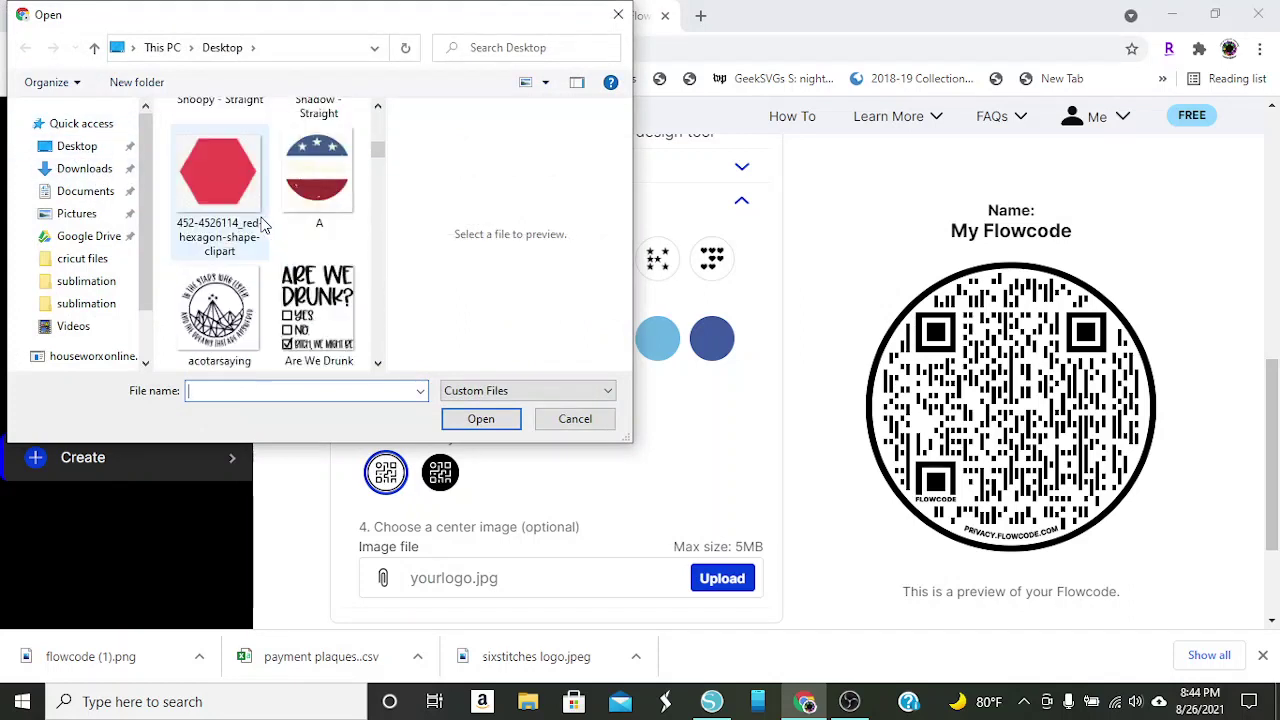
scroll(266, 225, "down", 2)
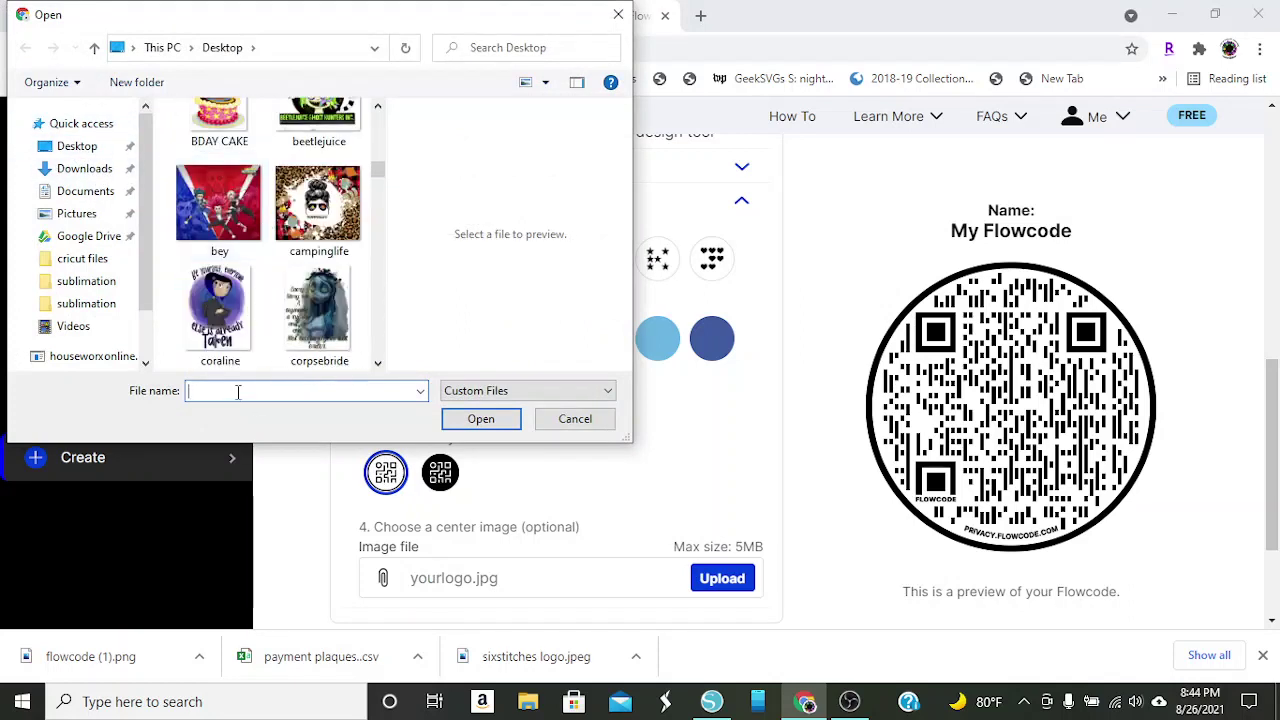
type("six")
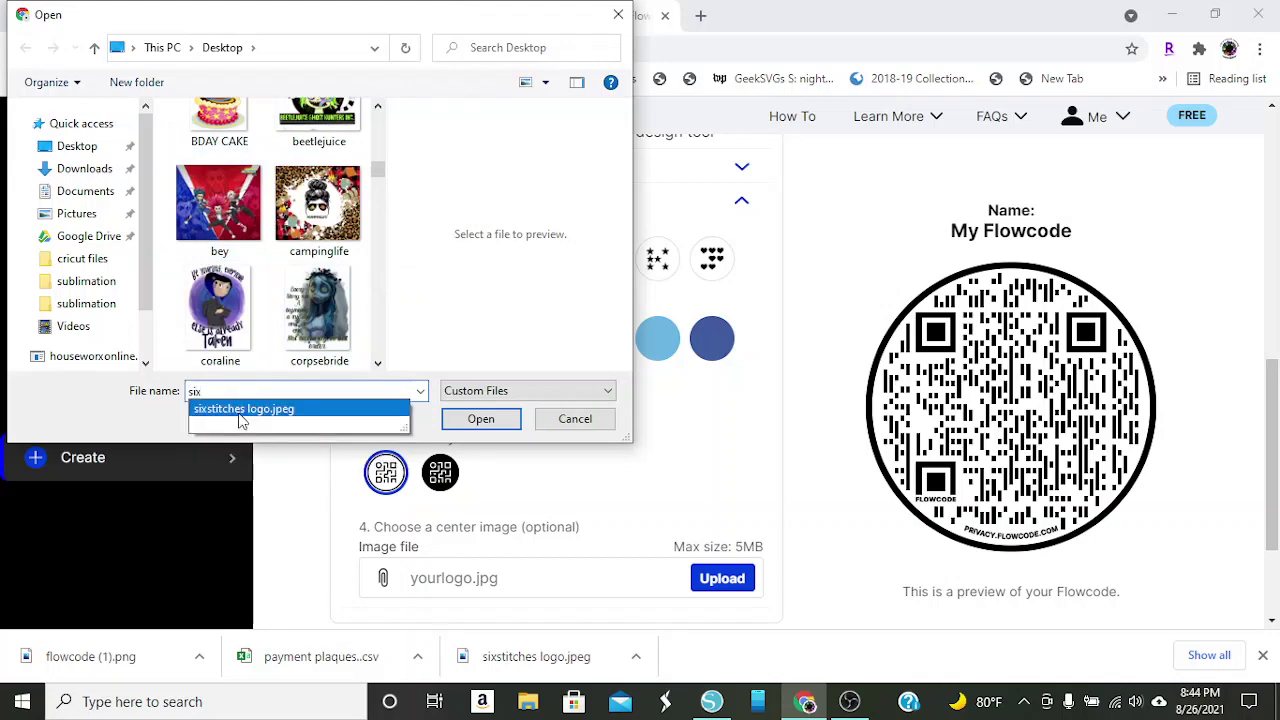
left_click(300, 408)
left_click(478, 421)
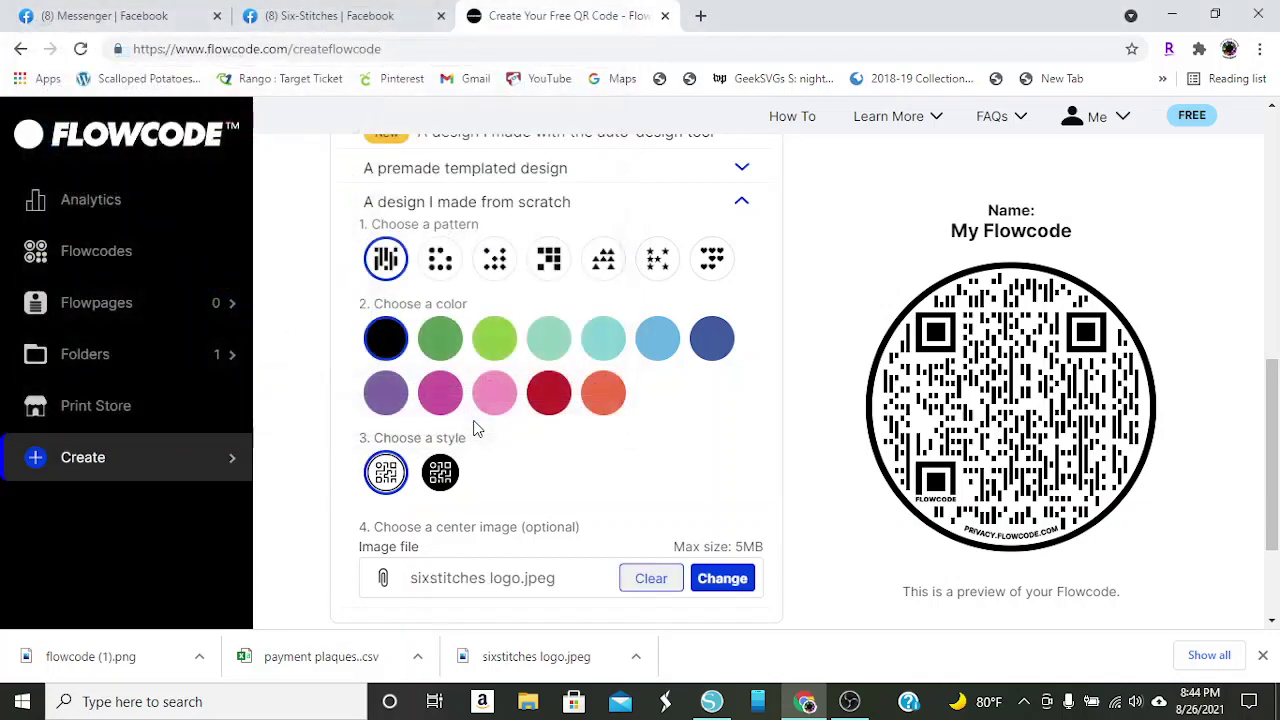
left_click(737, 590)
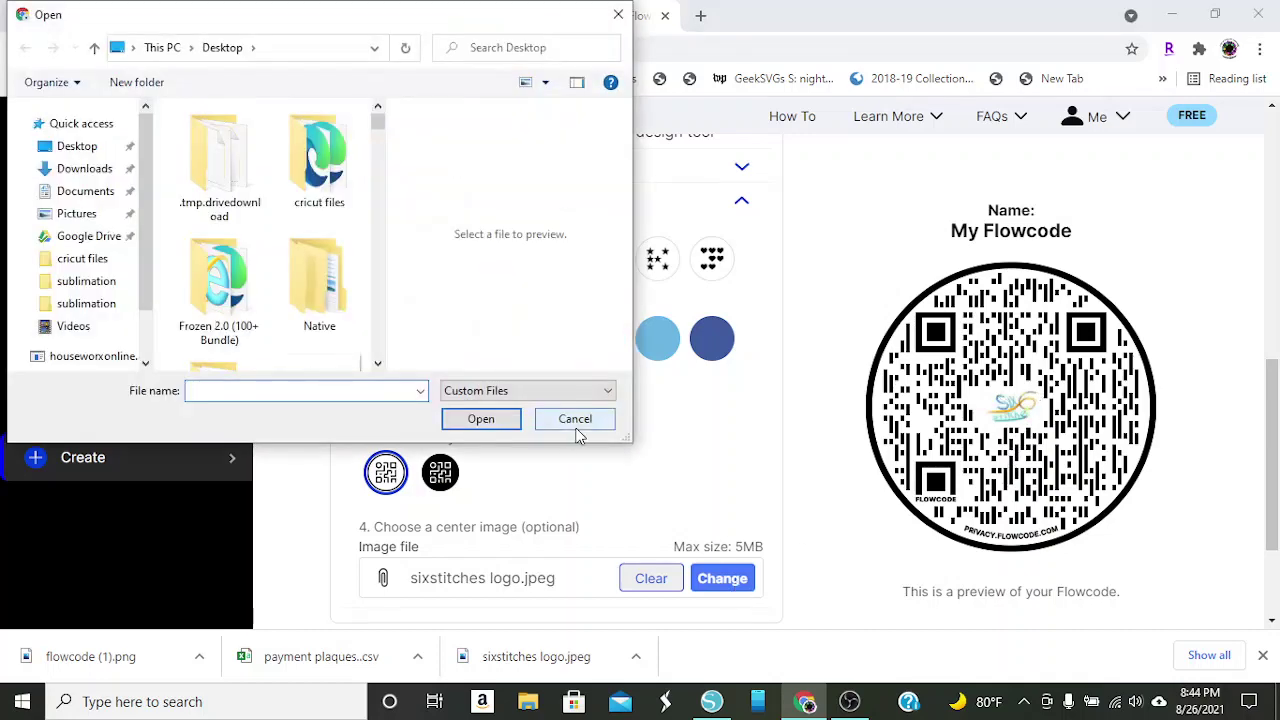
left_click(575, 421)
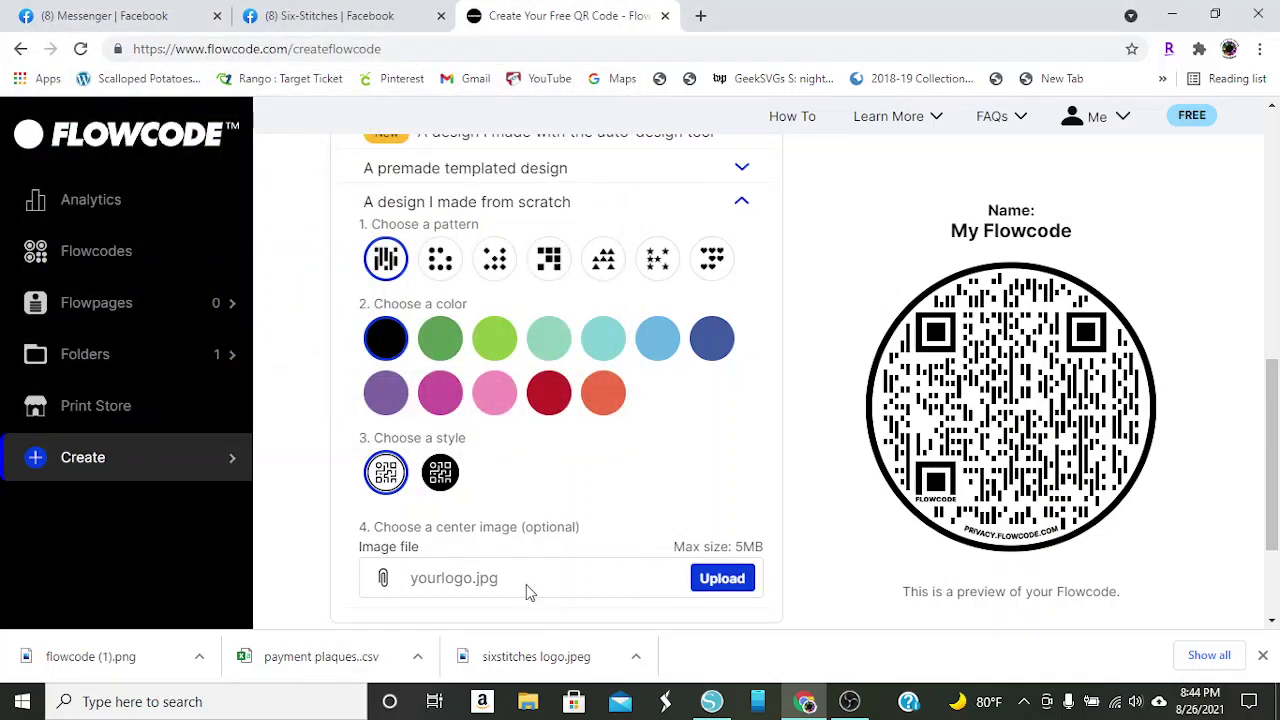
Set sixstitches logo.jpeg from the Desktop as the Flowcode's center image
left_click(517, 590)
scroll(234, 300, "down", 3)
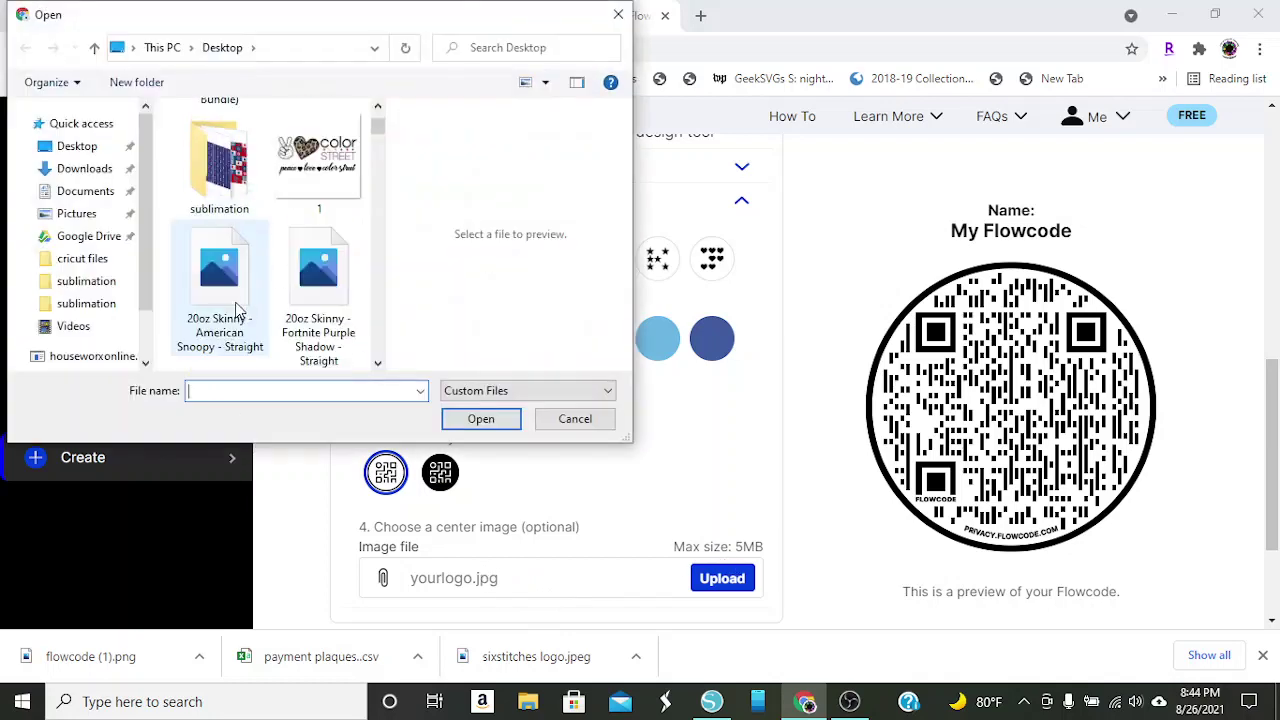
type("six")
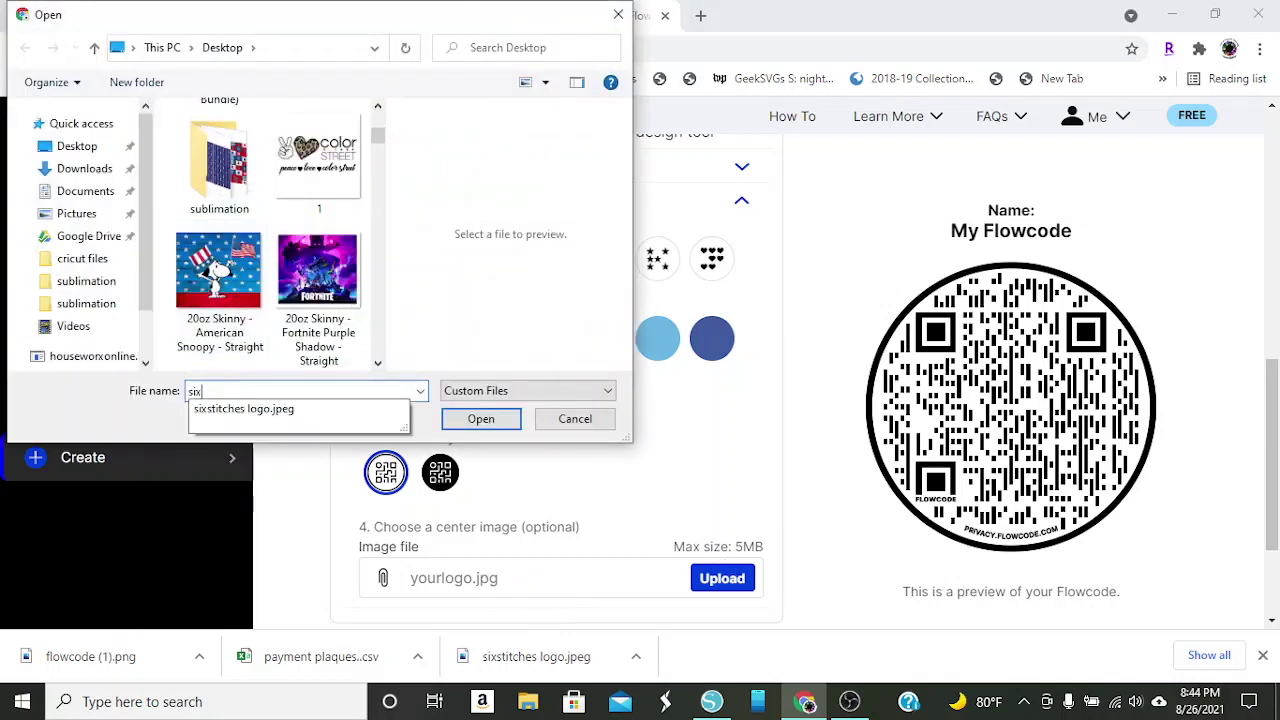
left_click(481, 419)
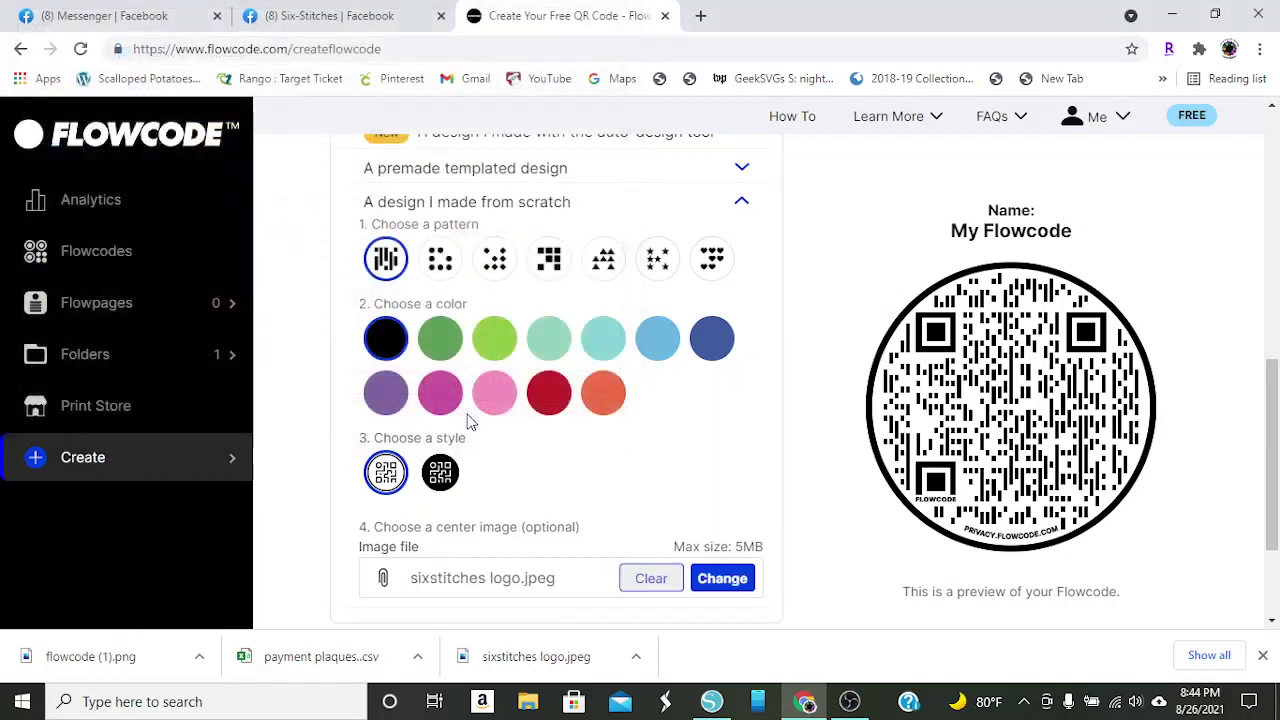
Try to replace the center image with a Desktop file named fbsix, and cancel the file selection
left_click(726, 586)
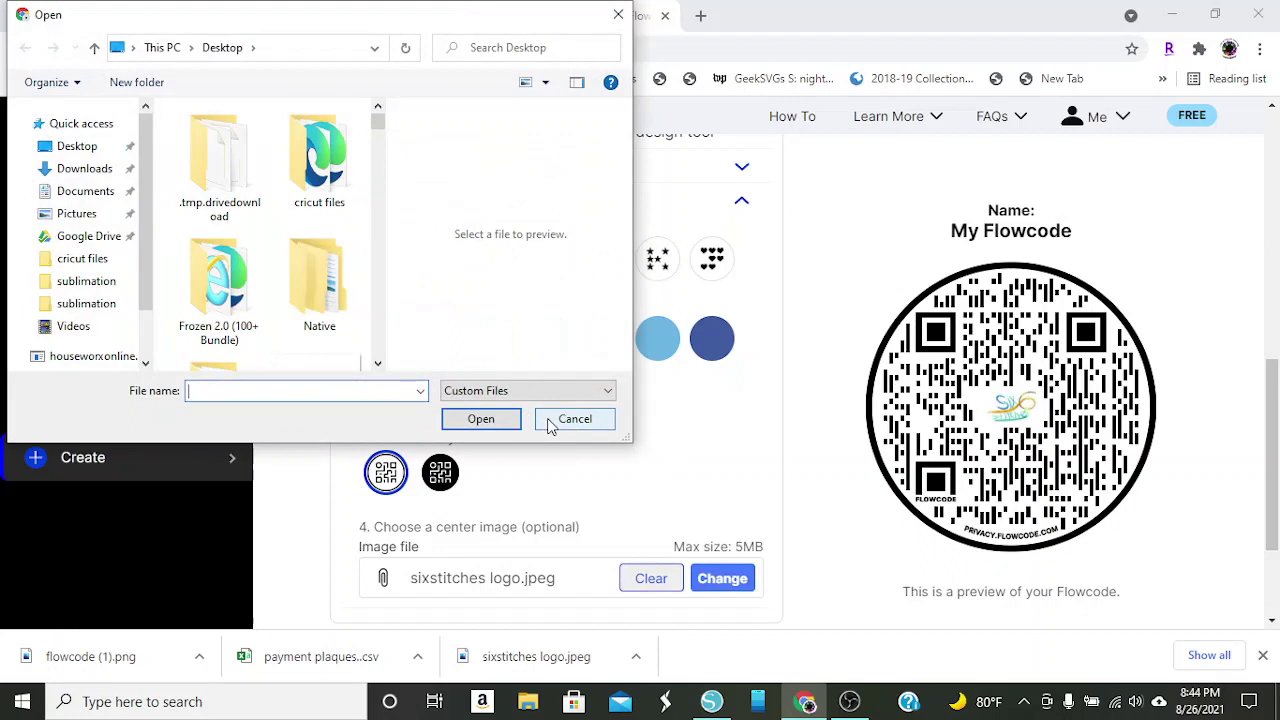
type("fbsix")
left_click(481, 419)
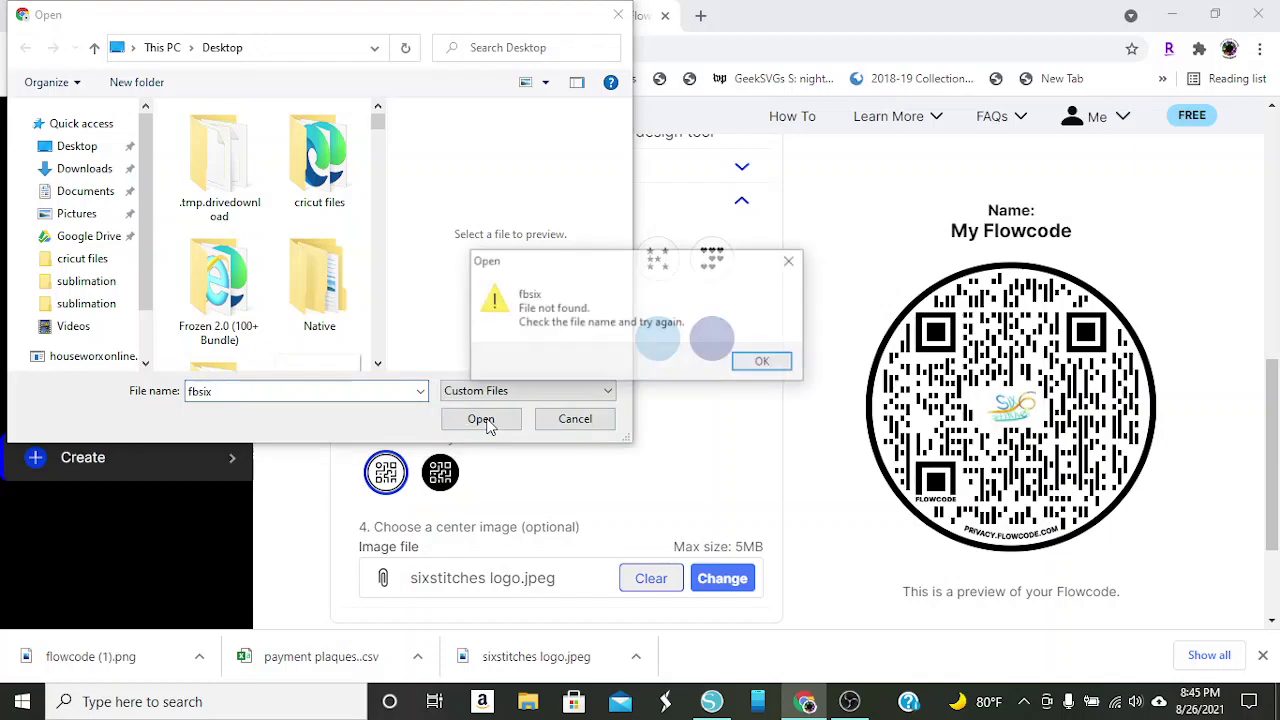
left_click(763, 364)
left_click(568, 419)
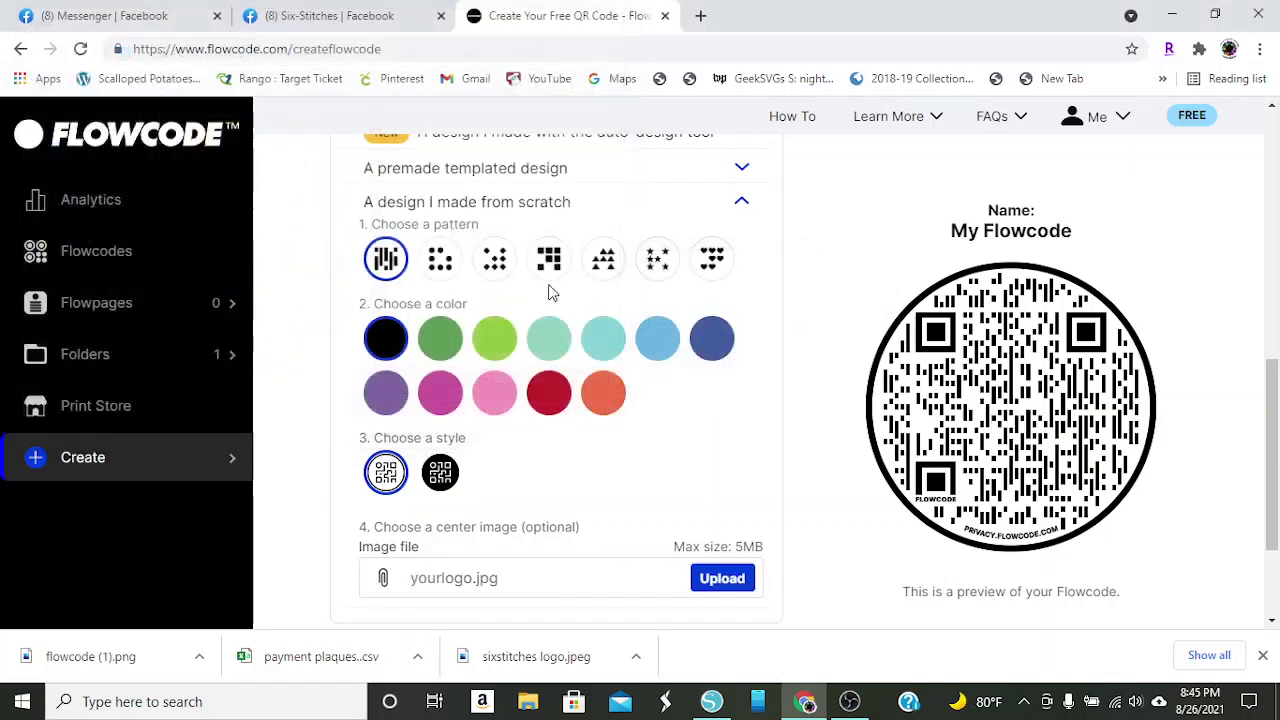
Upload sixstitches logo.jpeg from the Desktop again as the center image of the code
left_click(722, 579)
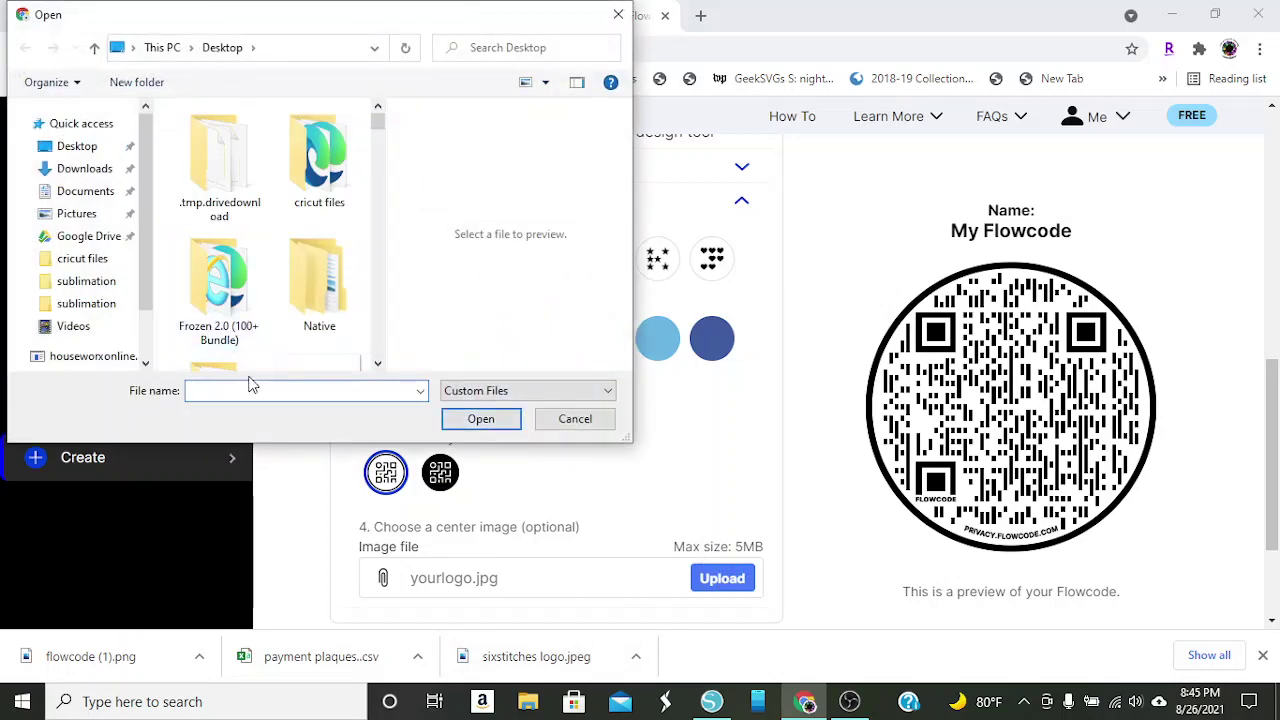
type("six")
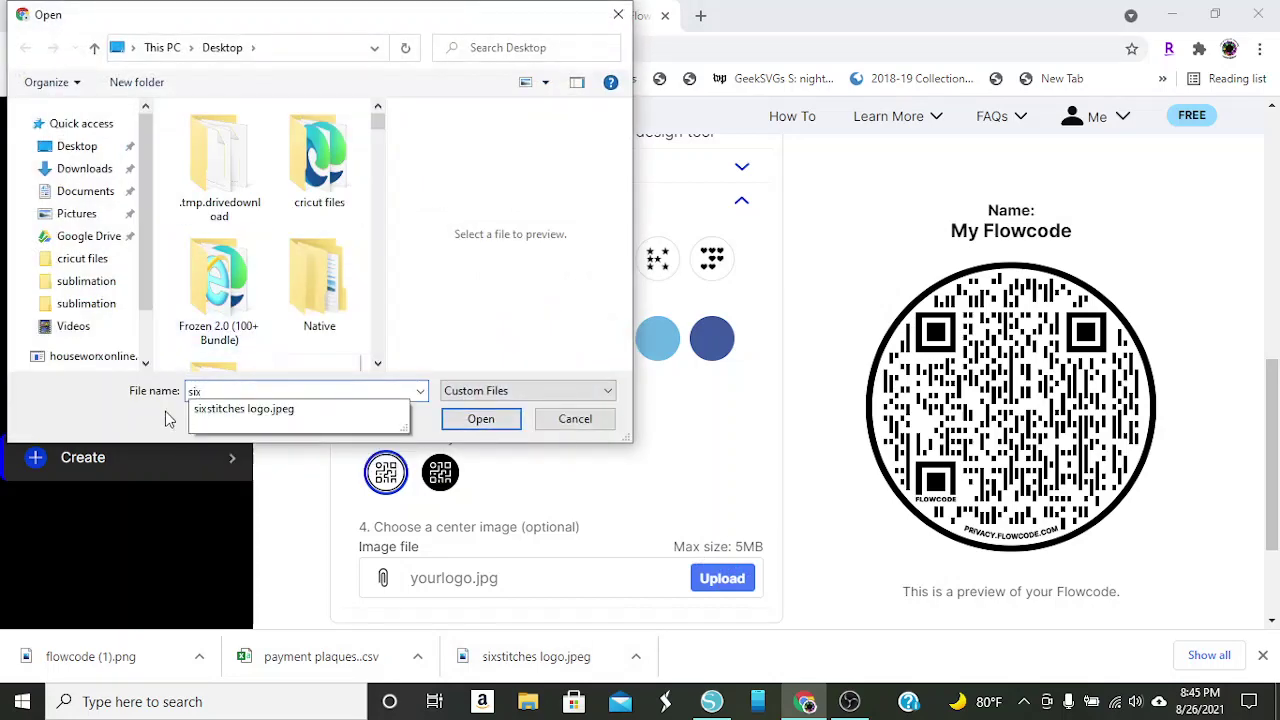
left_click(230, 409)
left_click(481, 419)
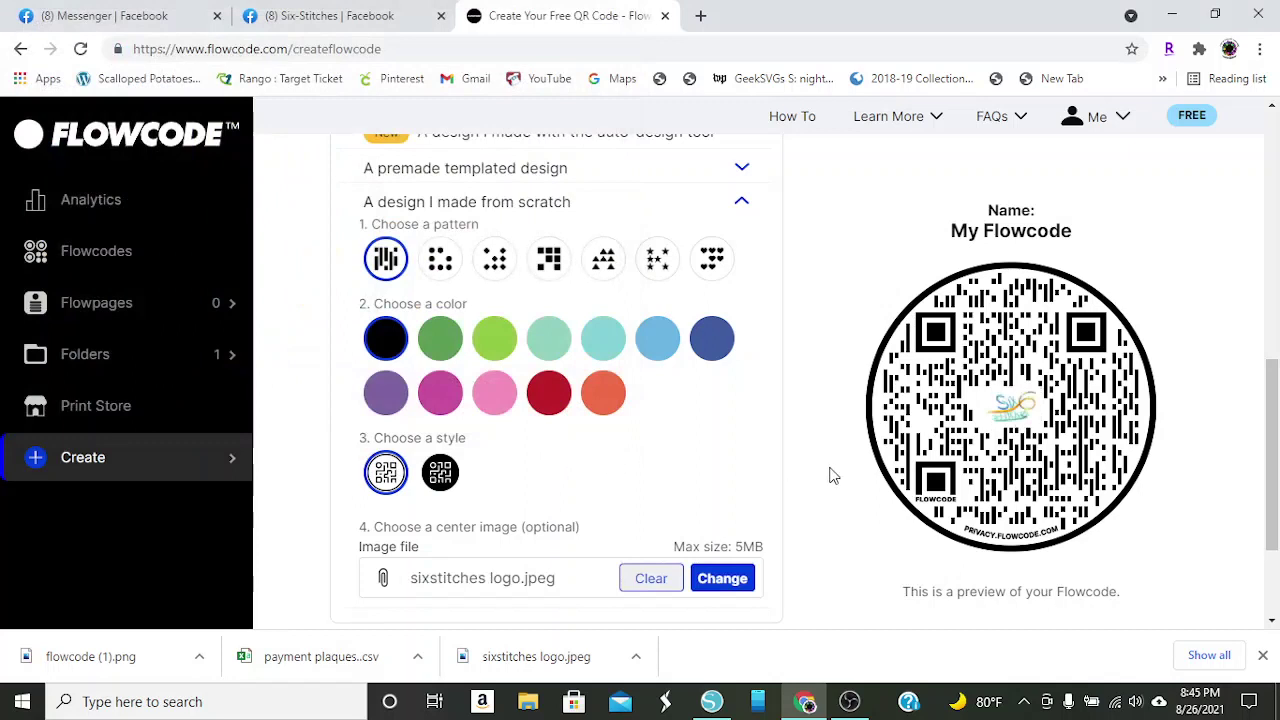
Try the heart pattern on the code and return it to the vertical-bar pattern
scroll(849, 503, "down", 1)
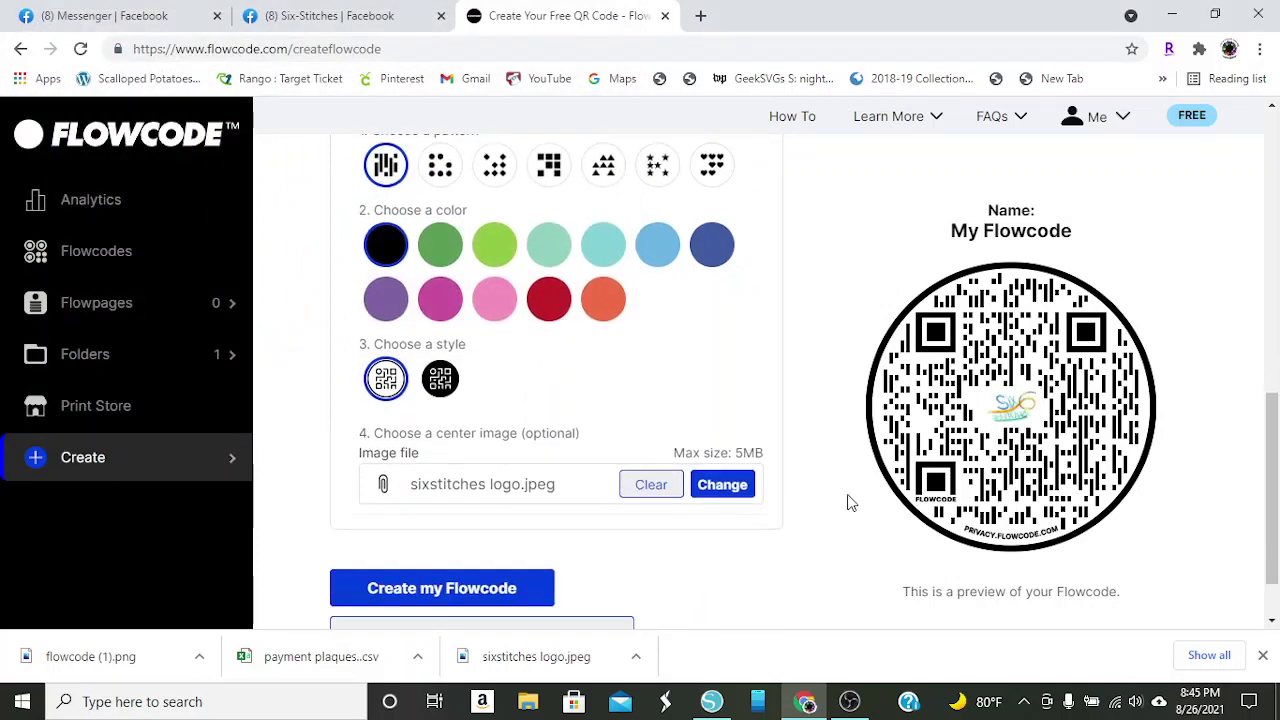
scroll(810, 468, "down", 1)
left_click(587, 557)
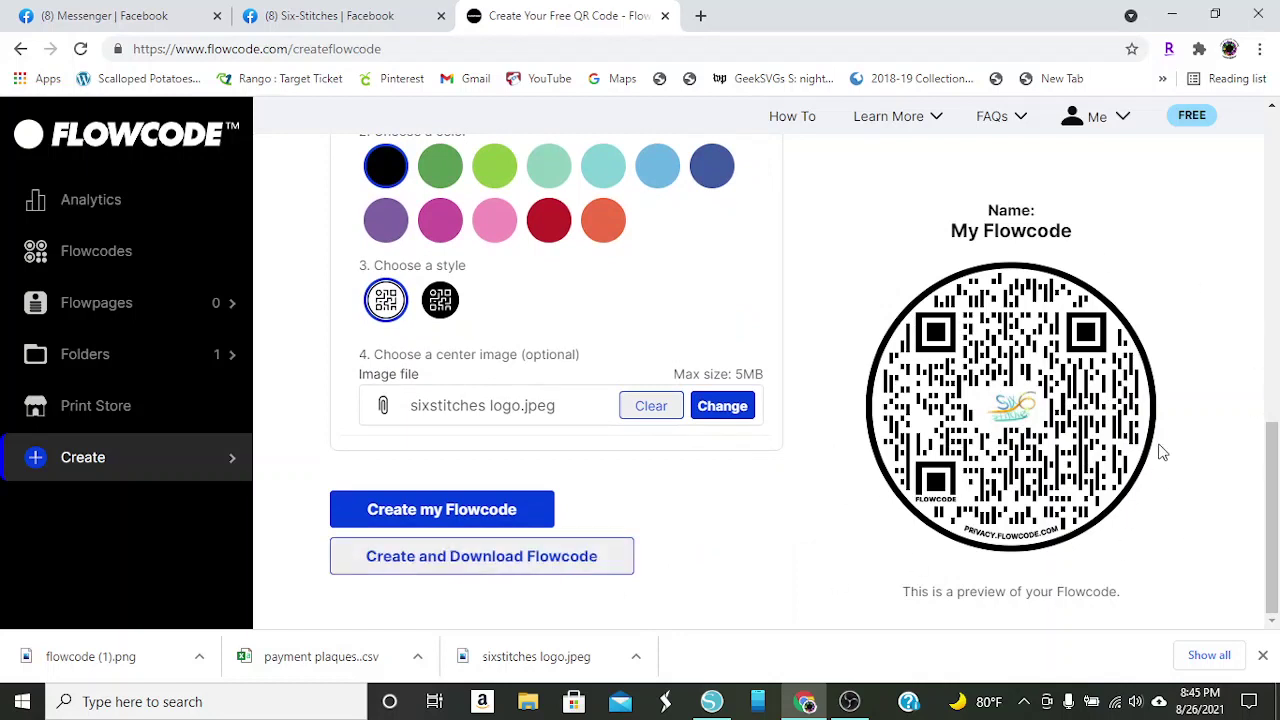
scroll(850, 333, "up", 1)
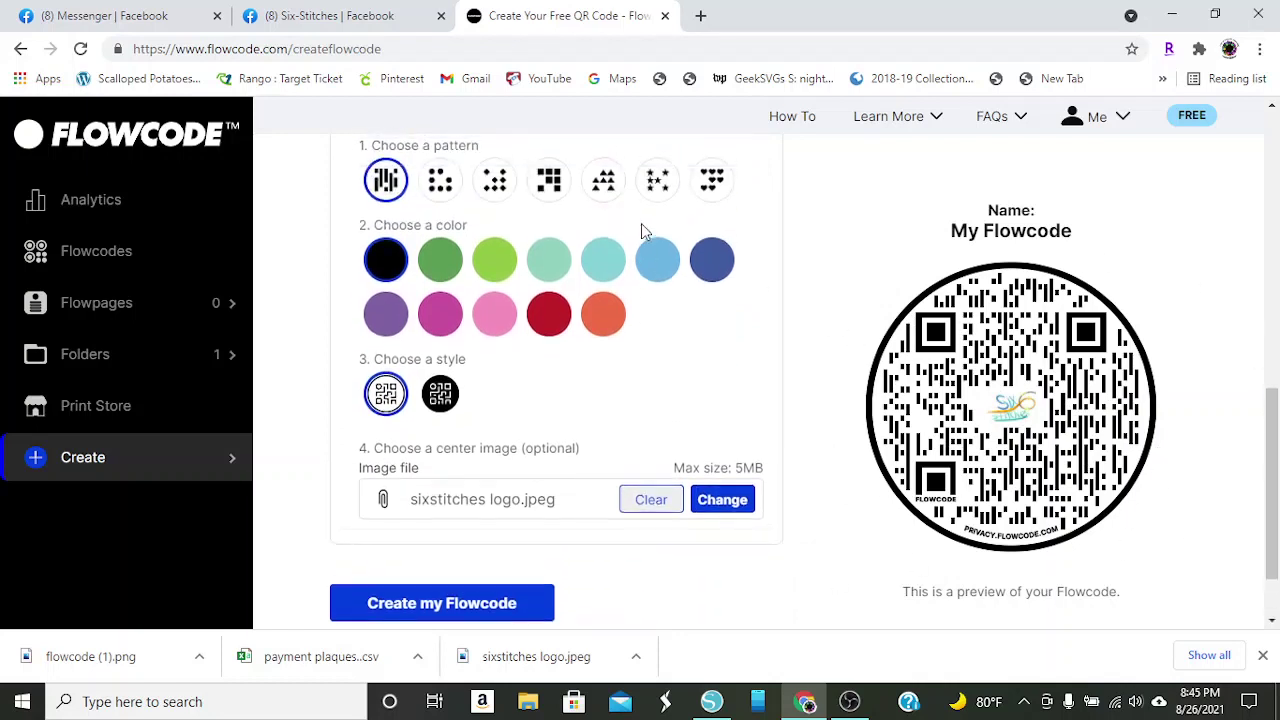
left_click(711, 182)
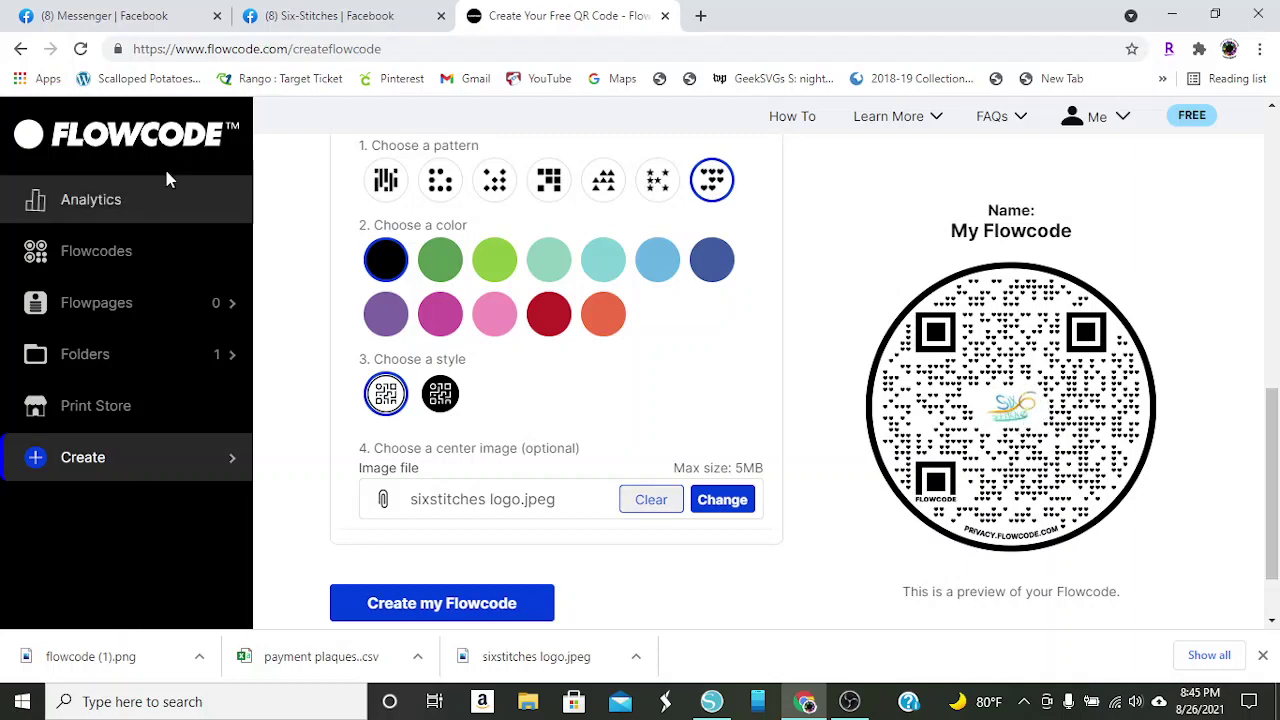
left_click(384, 182)
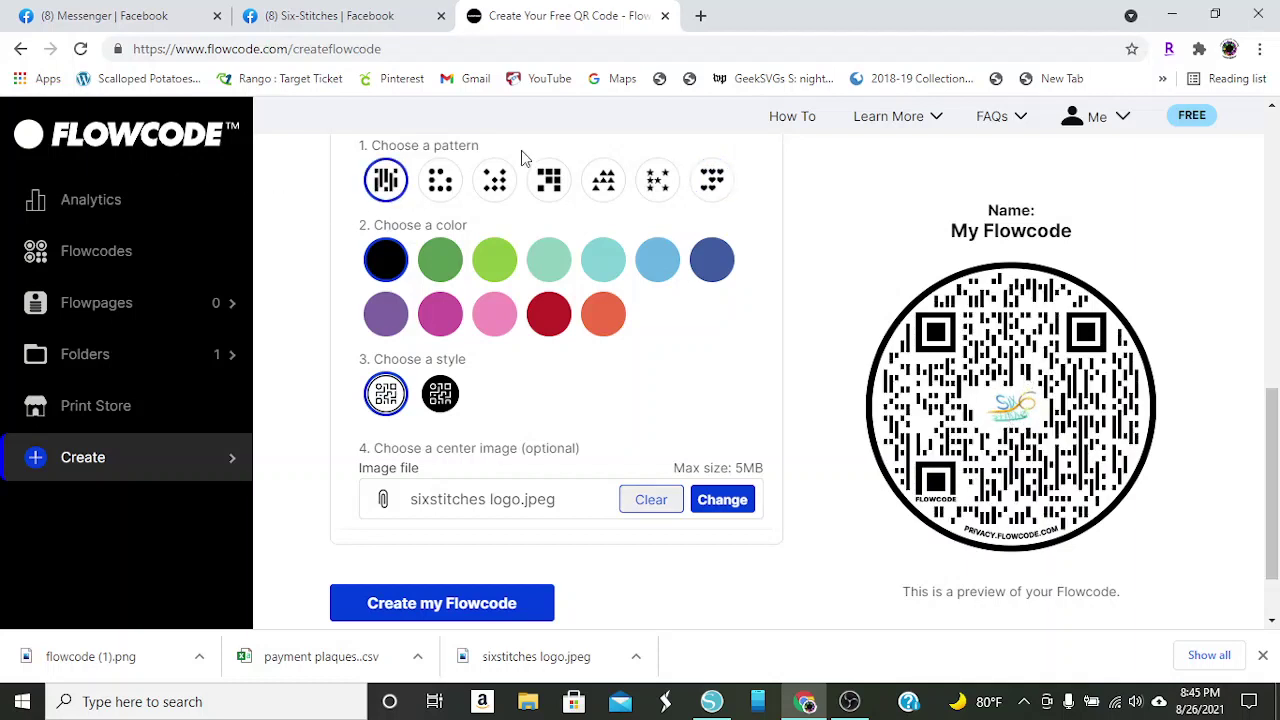
Create the Flowcode and download it as a PNG file without a transparent background
scroll(889, 551, "down", 1)
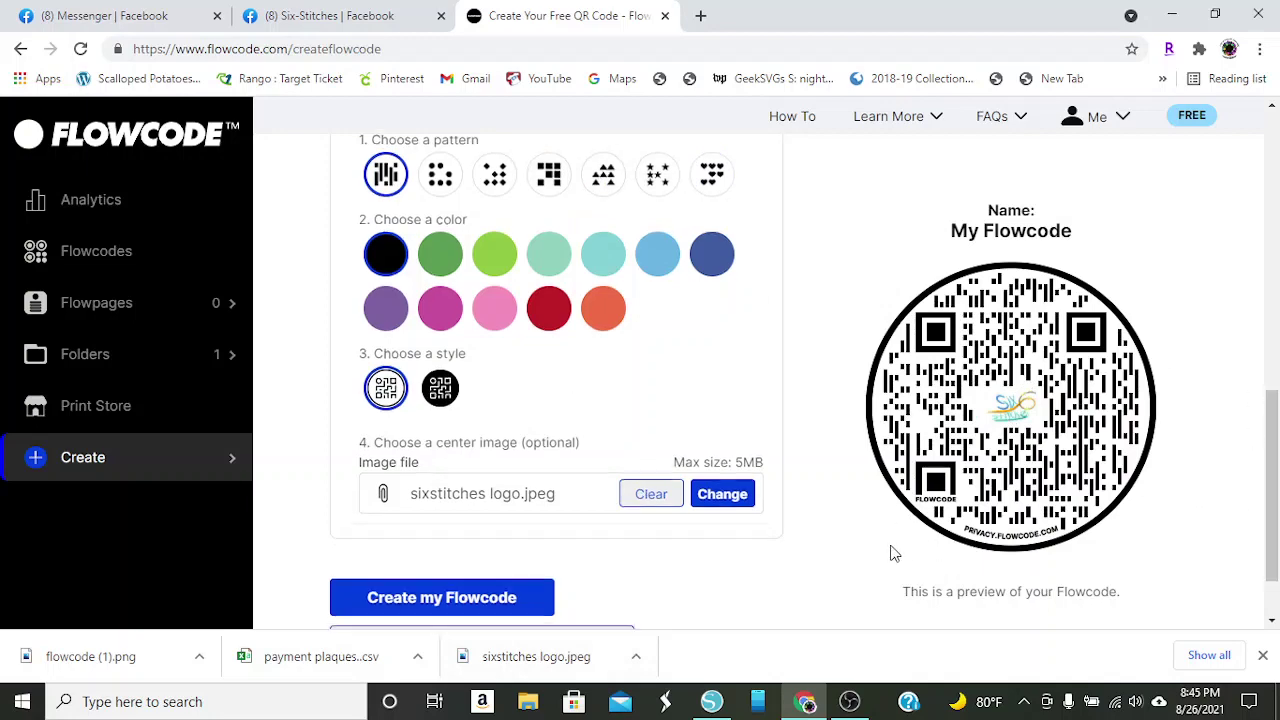
left_click(525, 561)
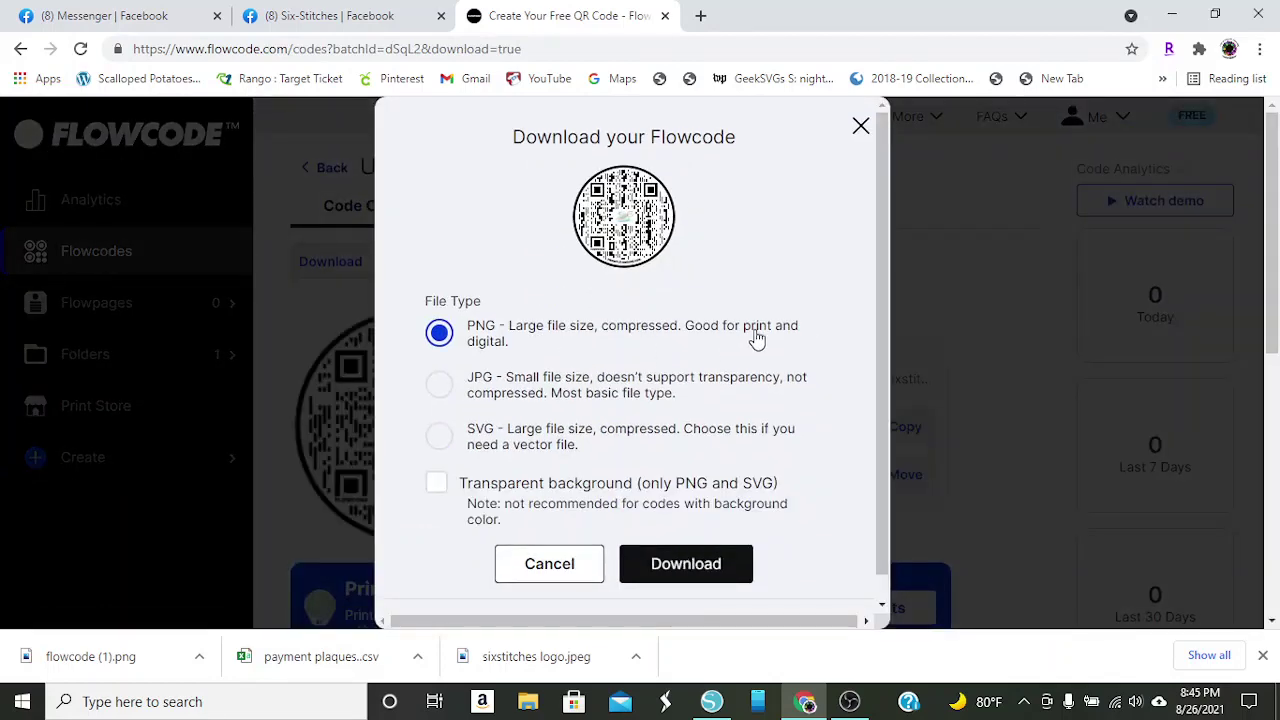
left_click(661, 566)
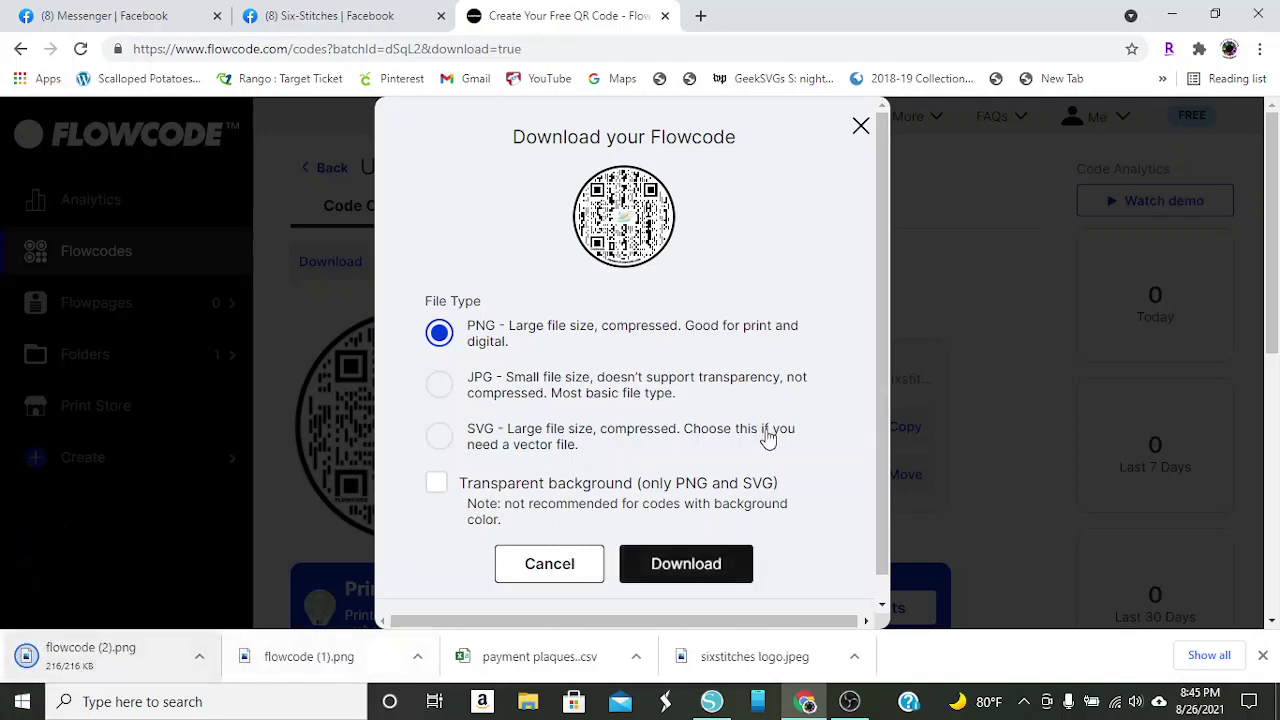
left_click(861, 128)
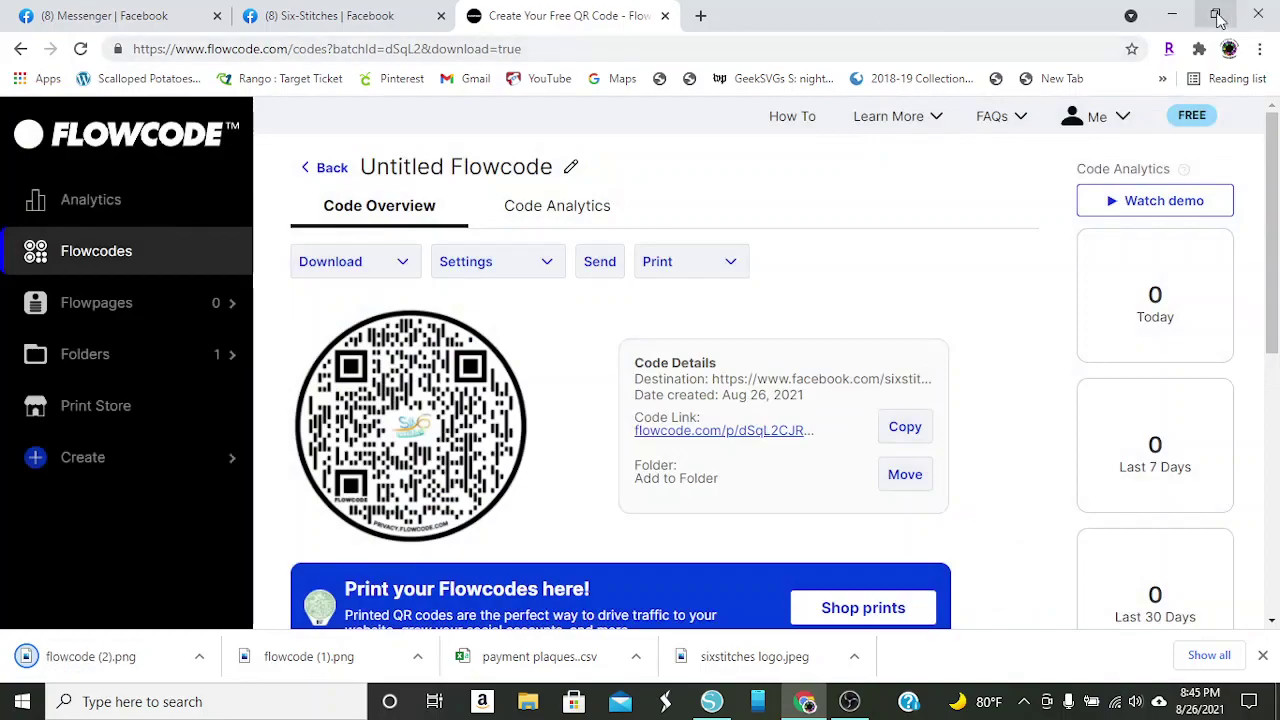
Switch to Silhouette Studio and import flowcode (2).png from the Downloads folder into the six stitches design
left_click(1172, 12)
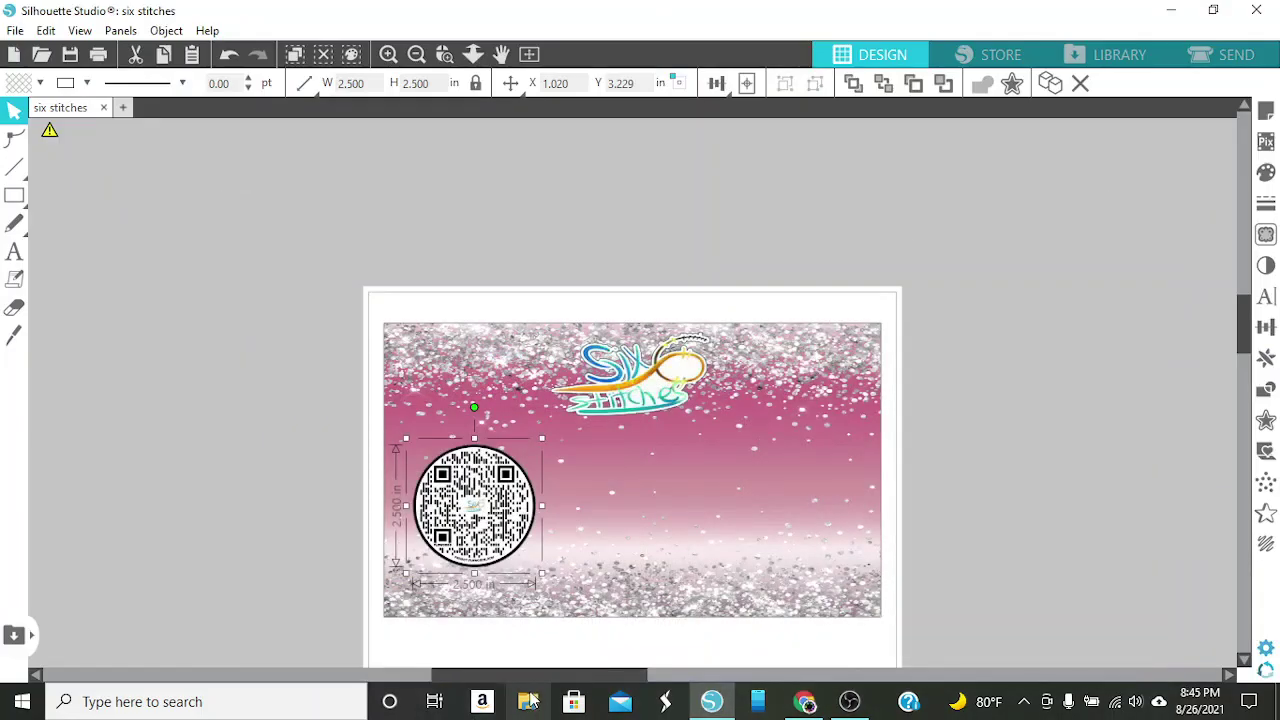
left_click(530, 705)
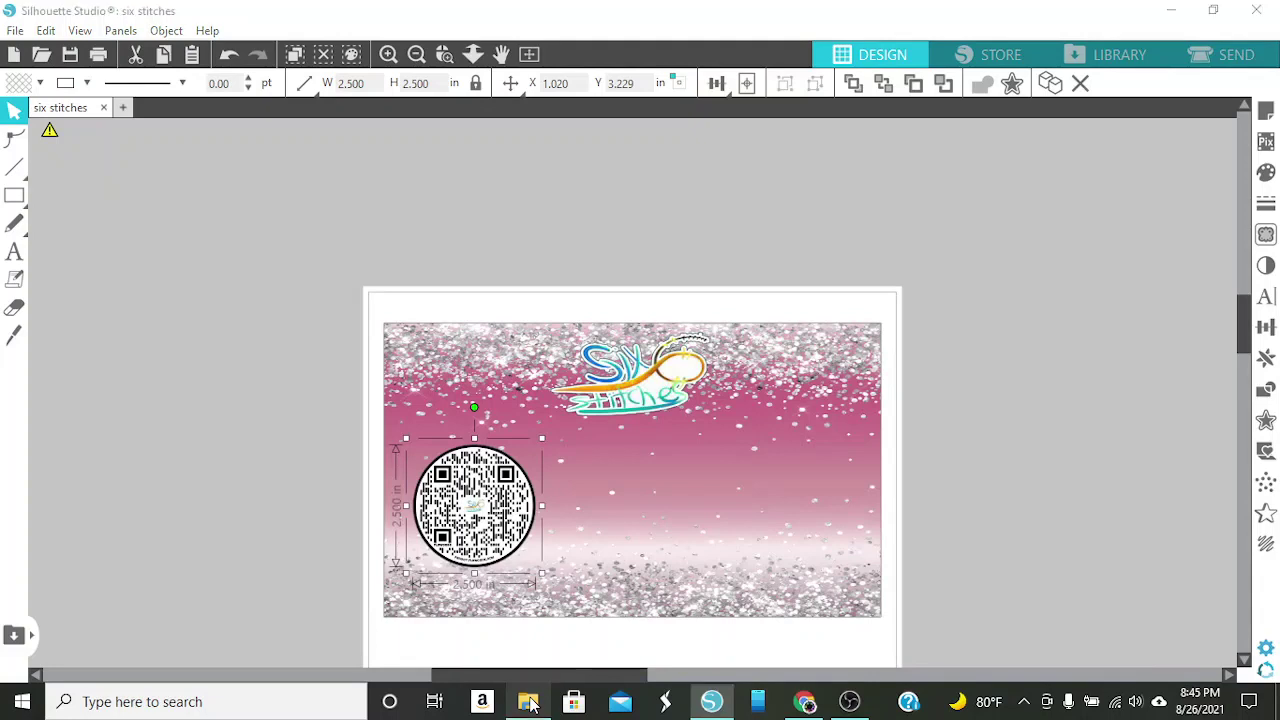
double_click(657, 597)
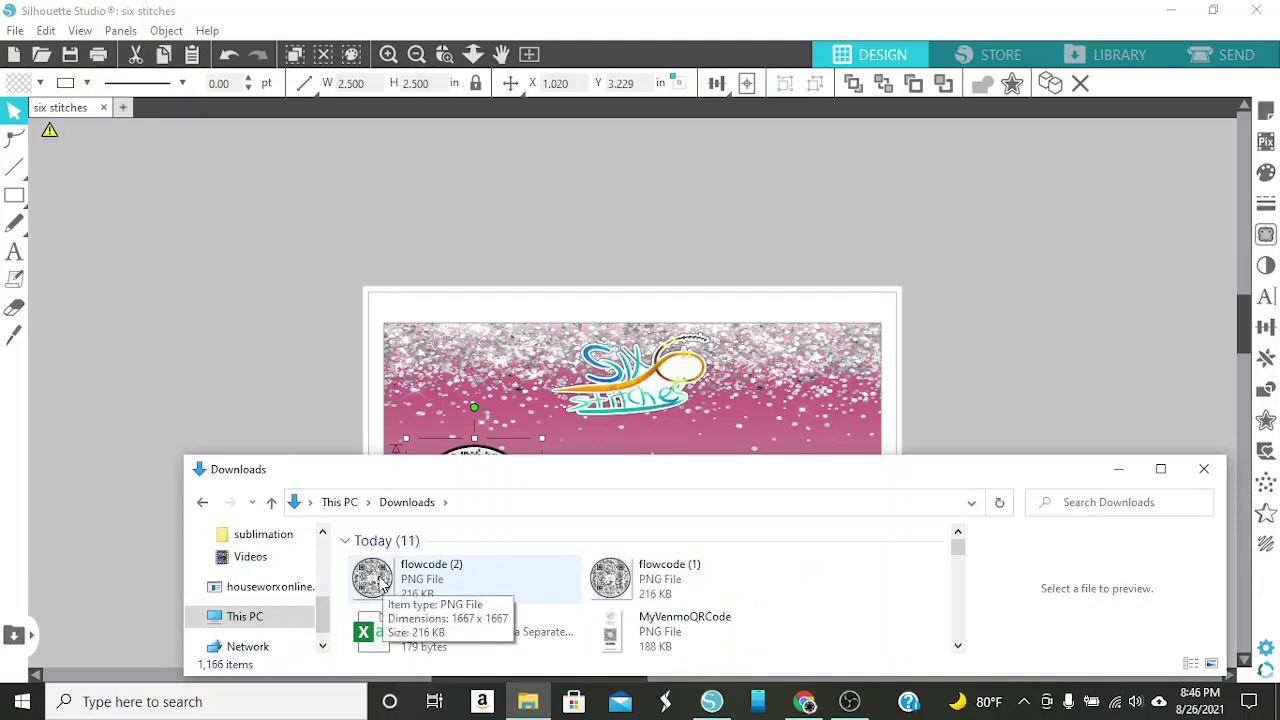
left_click_drag(383, 586, 795, 428)
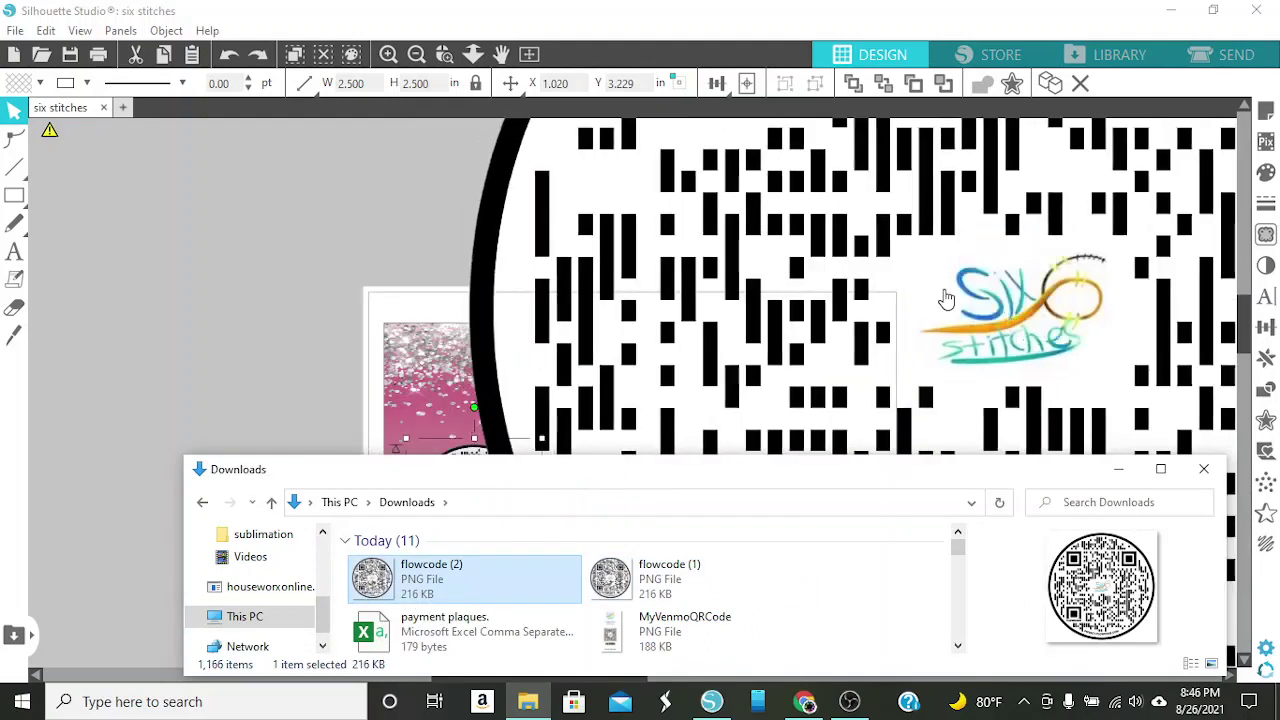
Resize the imported Facebook QR code to 2.5 in wide with its proportions kept
left_click(620, 185)
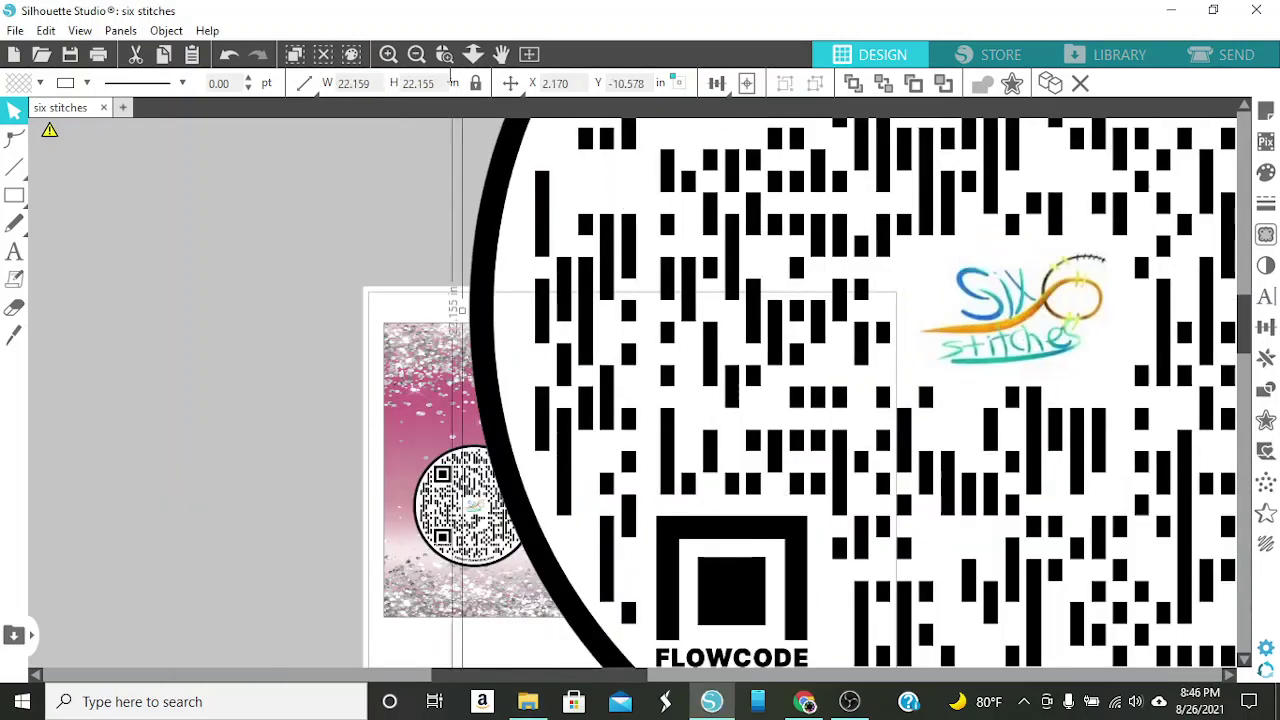
double_click(360, 83)
type("2.5")
key("Return")
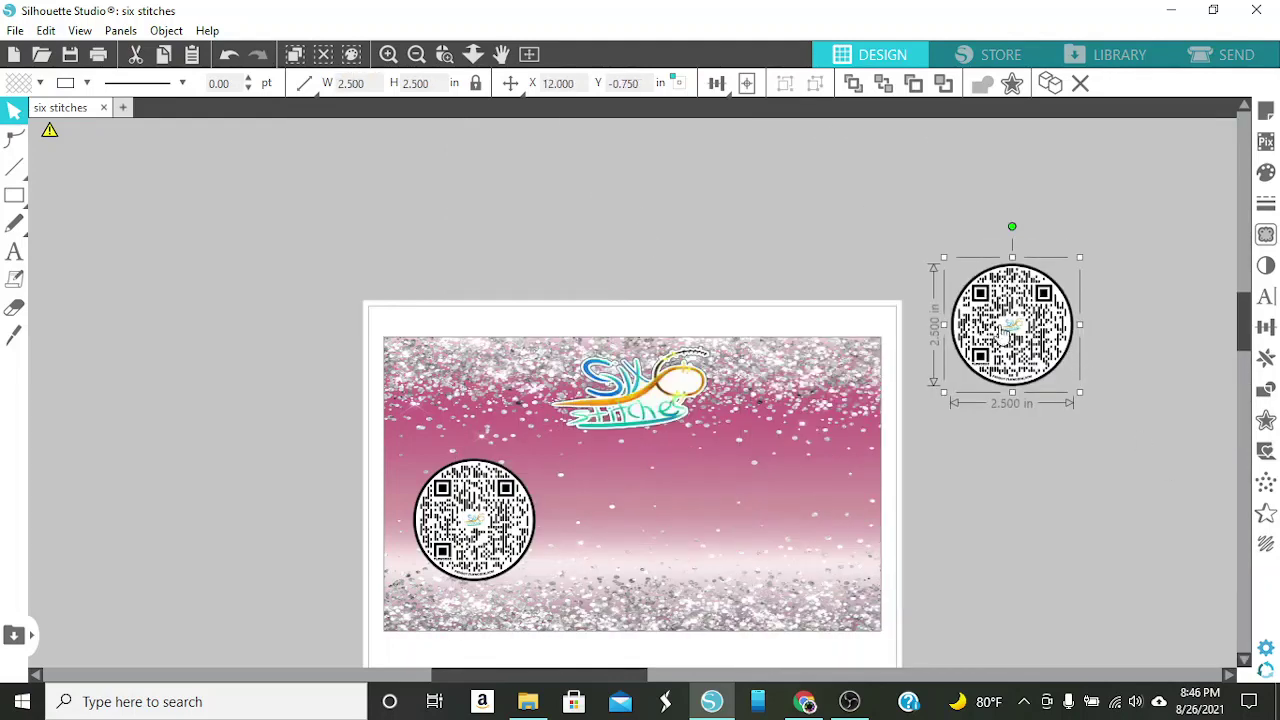
Place the Facebook QR code below the logo on the glitter background and shift the payment code slightly toward the background's left edge
left_click_drag(1007, 330, 600, 566)
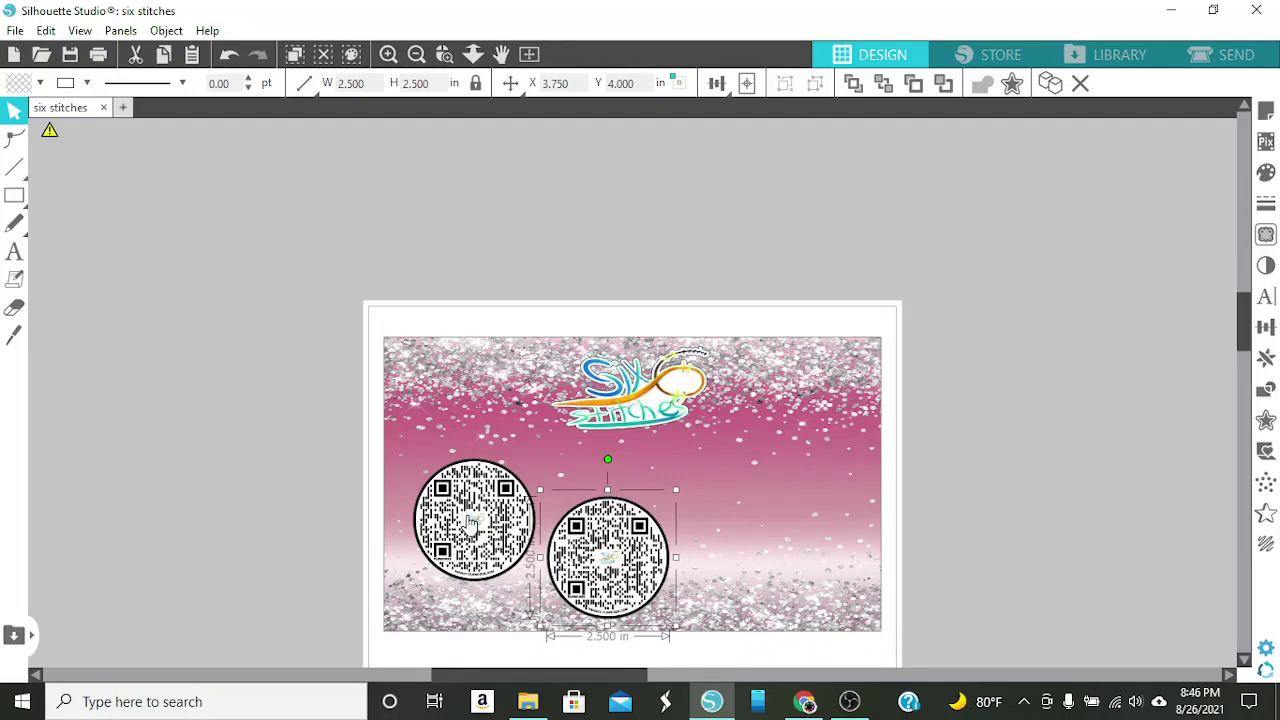
left_click_drag(470, 524, 462, 520)
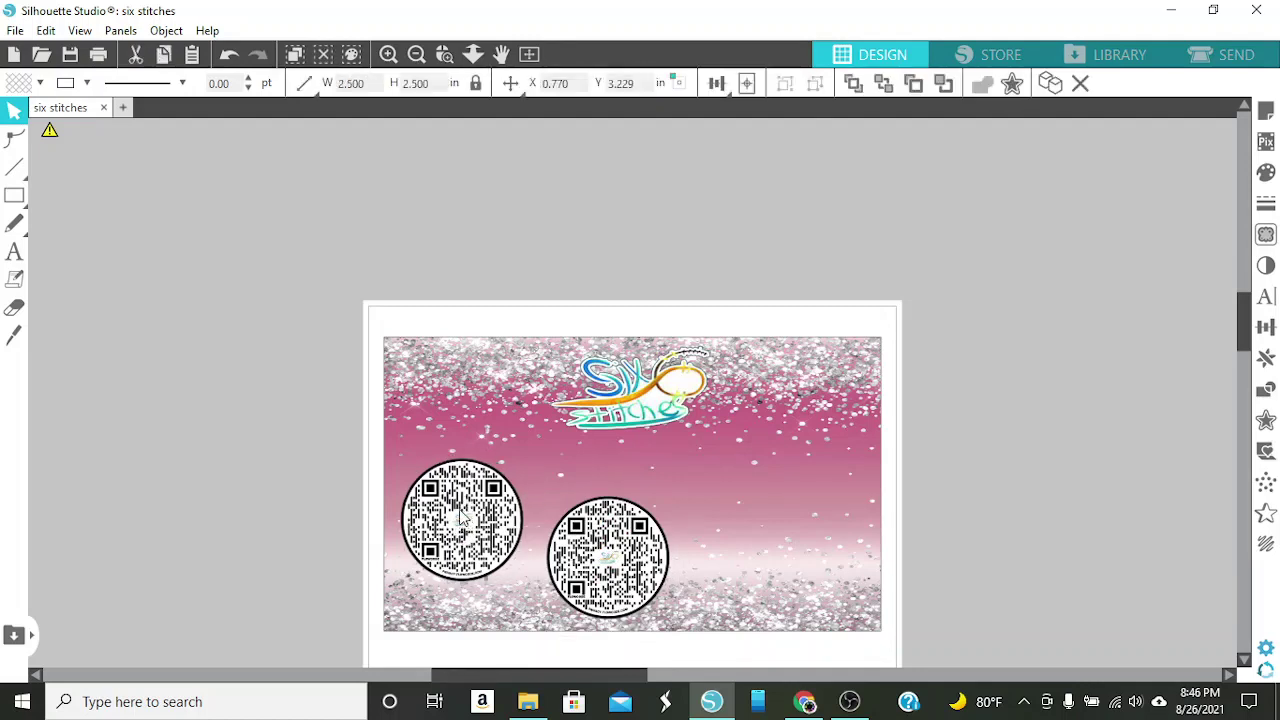
left_click(464, 516)
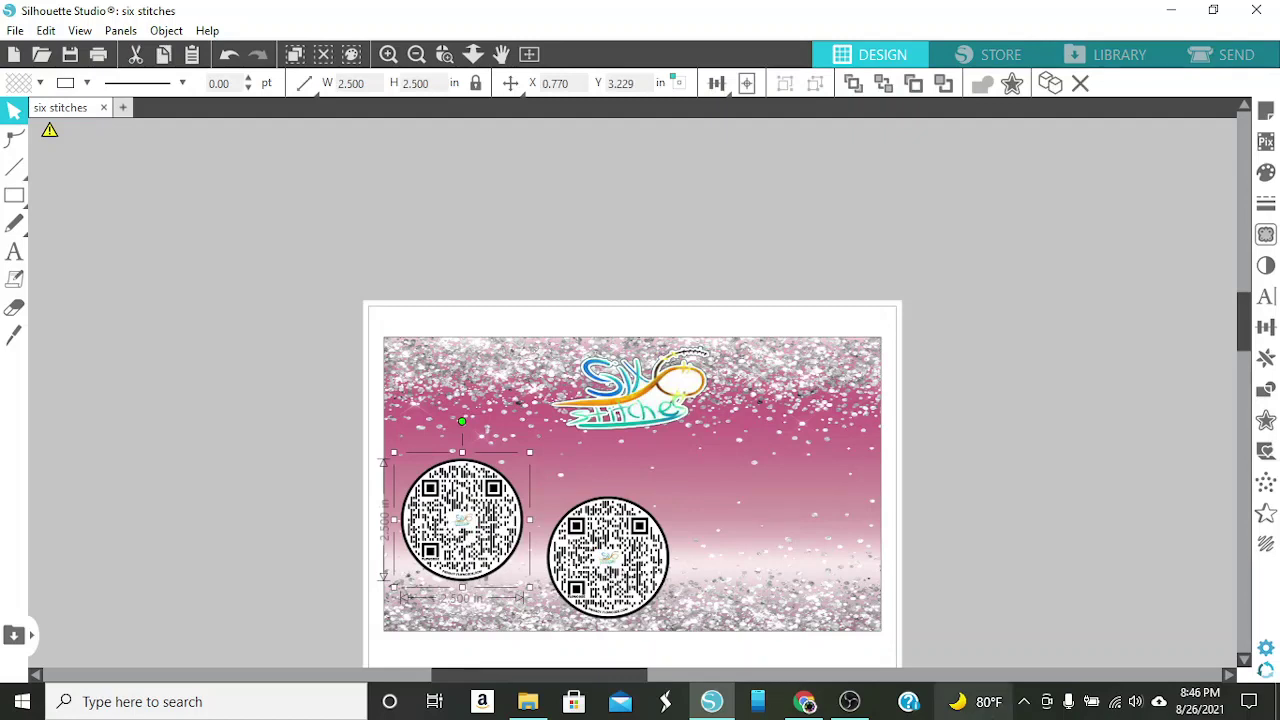
left_click(853, 702)
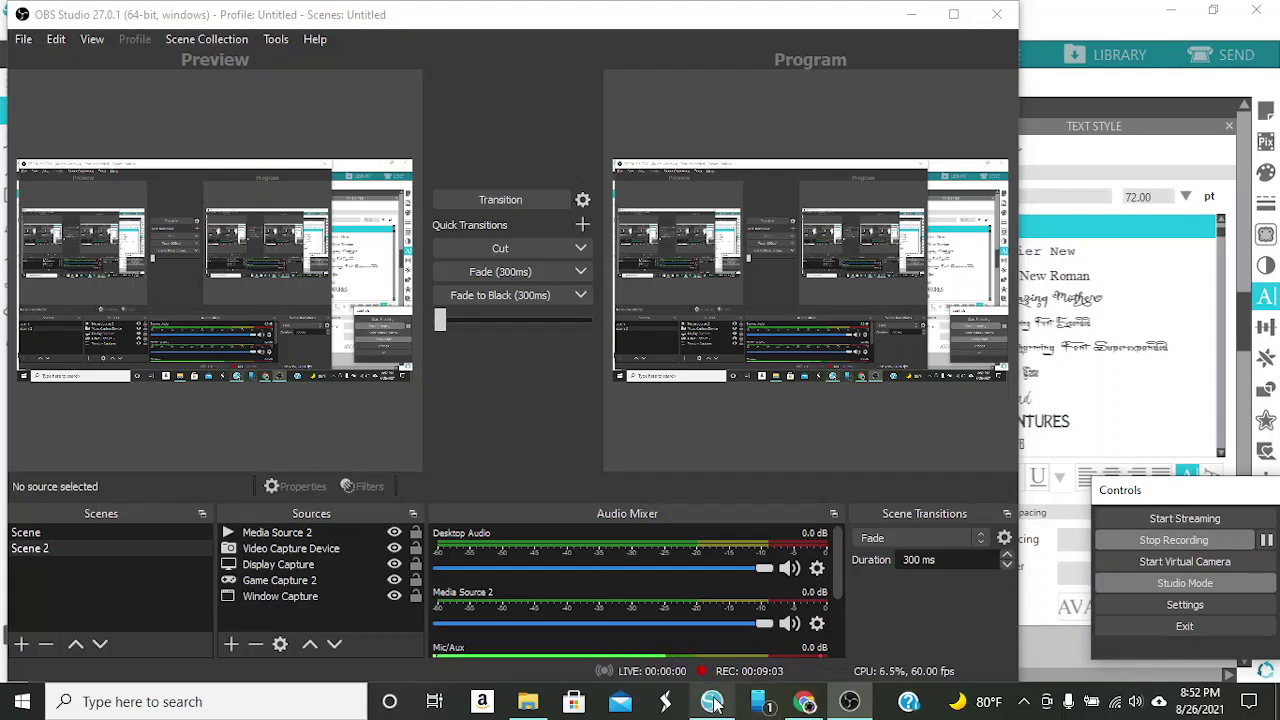
left_click(711, 702)
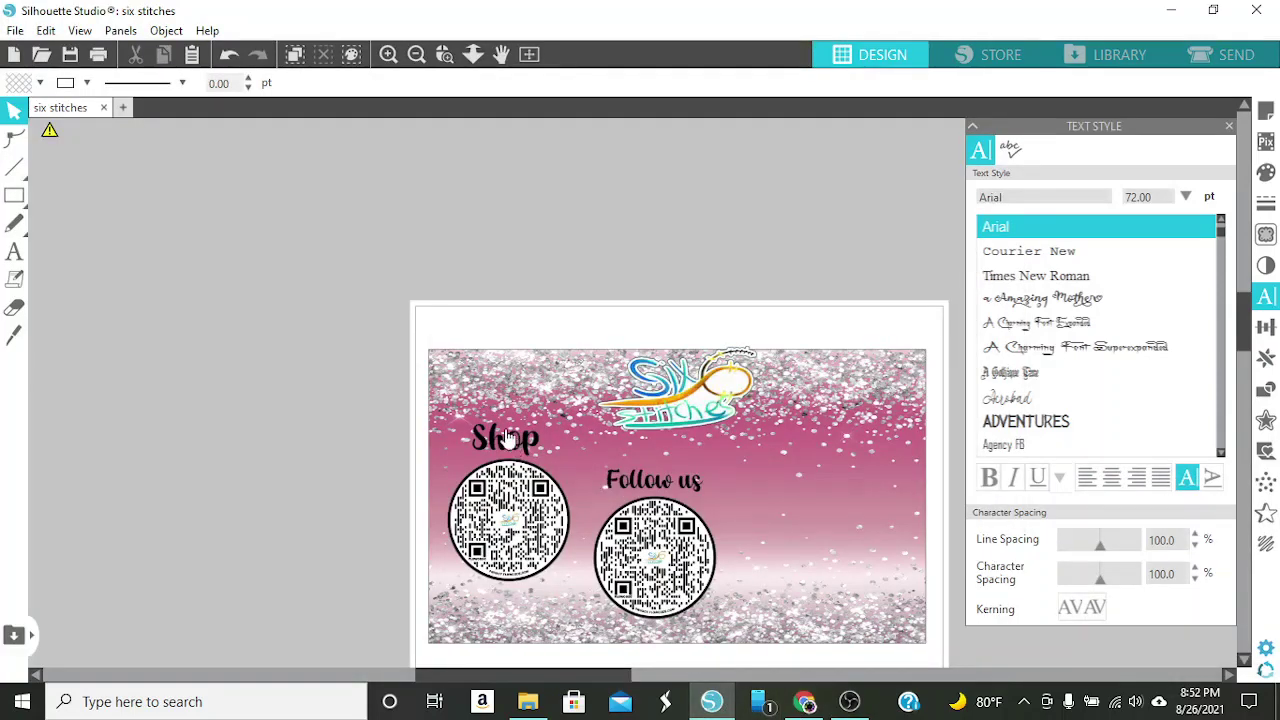
Add the text "Pay here" on two lines in the empty area beside the page
left_click(15, 258)
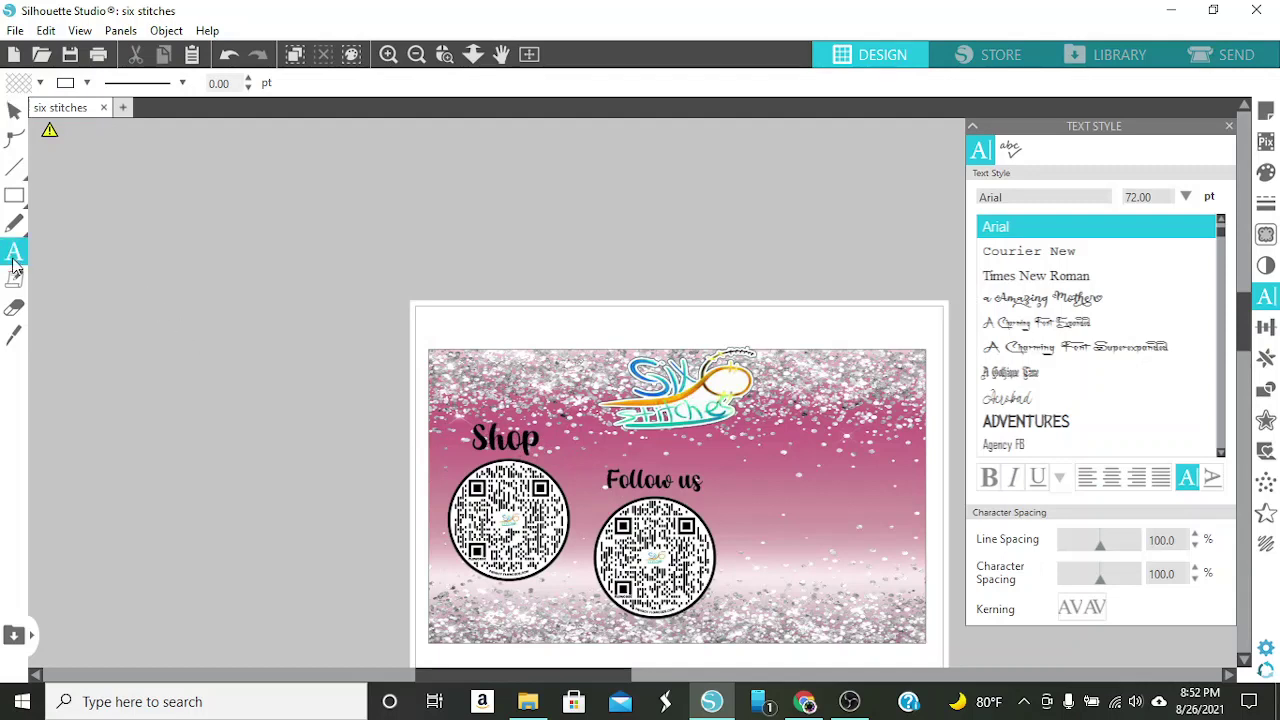
left_click(80, 275)
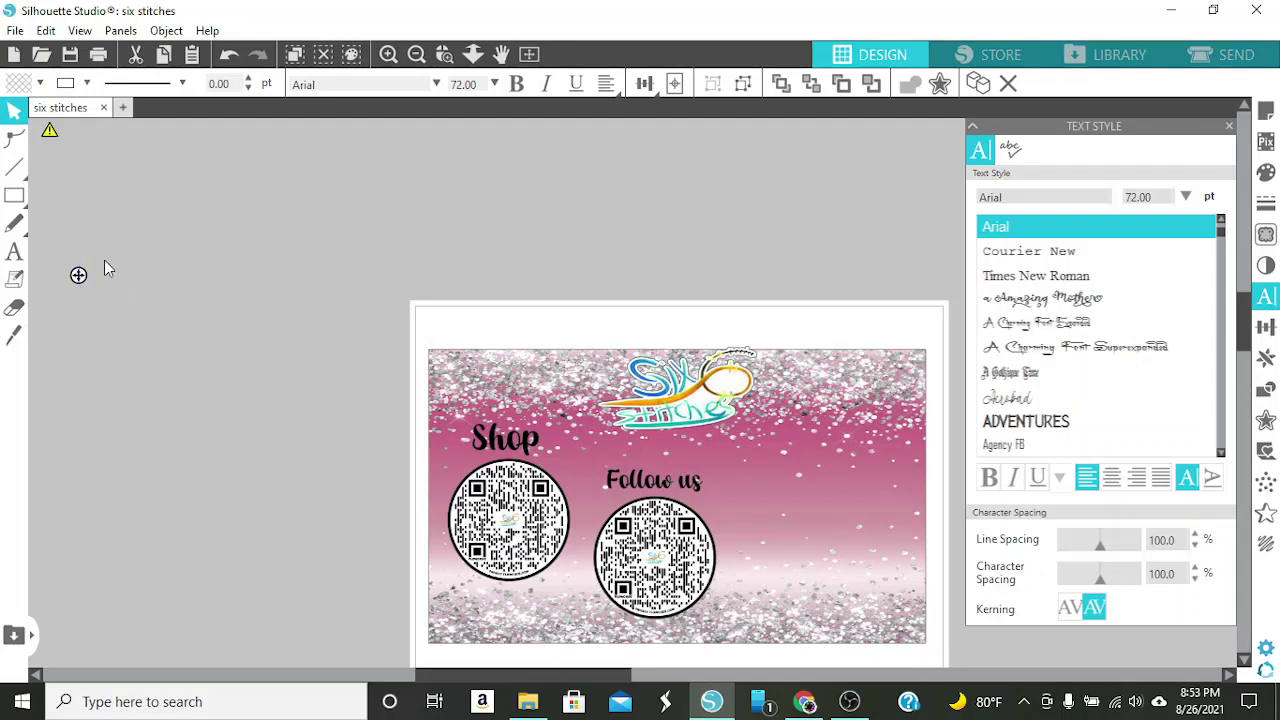
type("Pay")
key("Return")
type("H")
key("BackSpace")
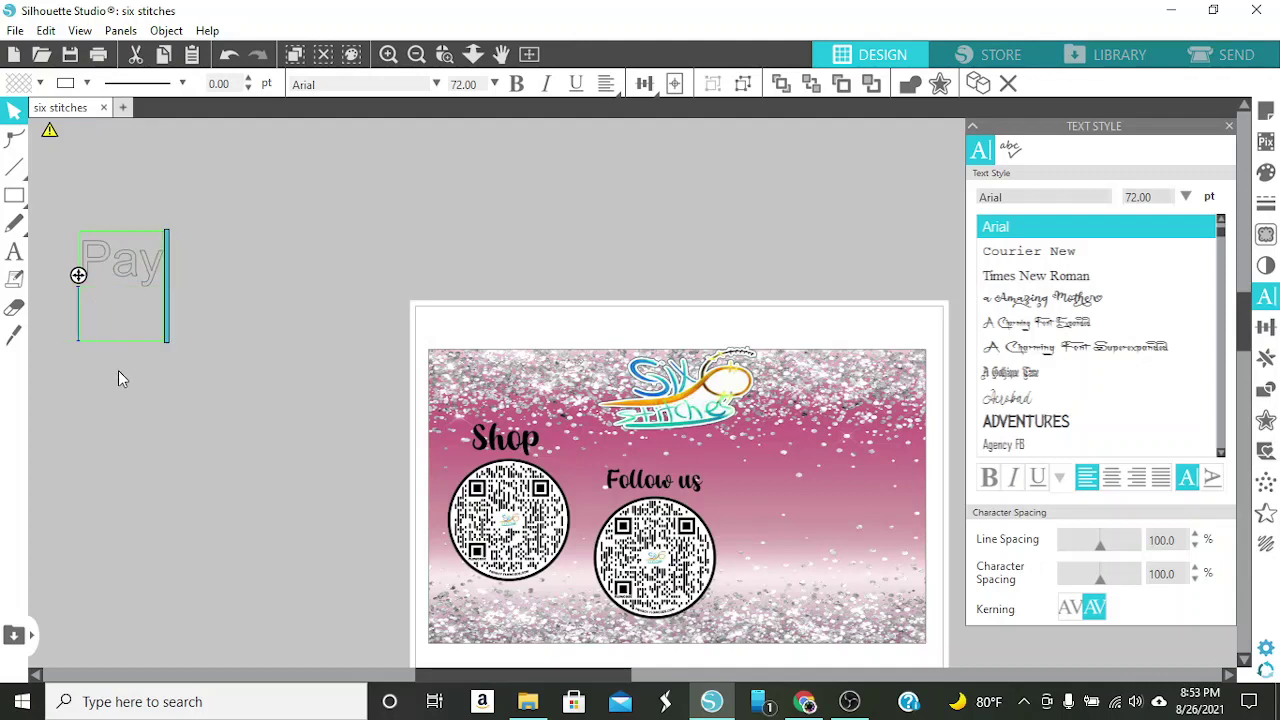
type("here")
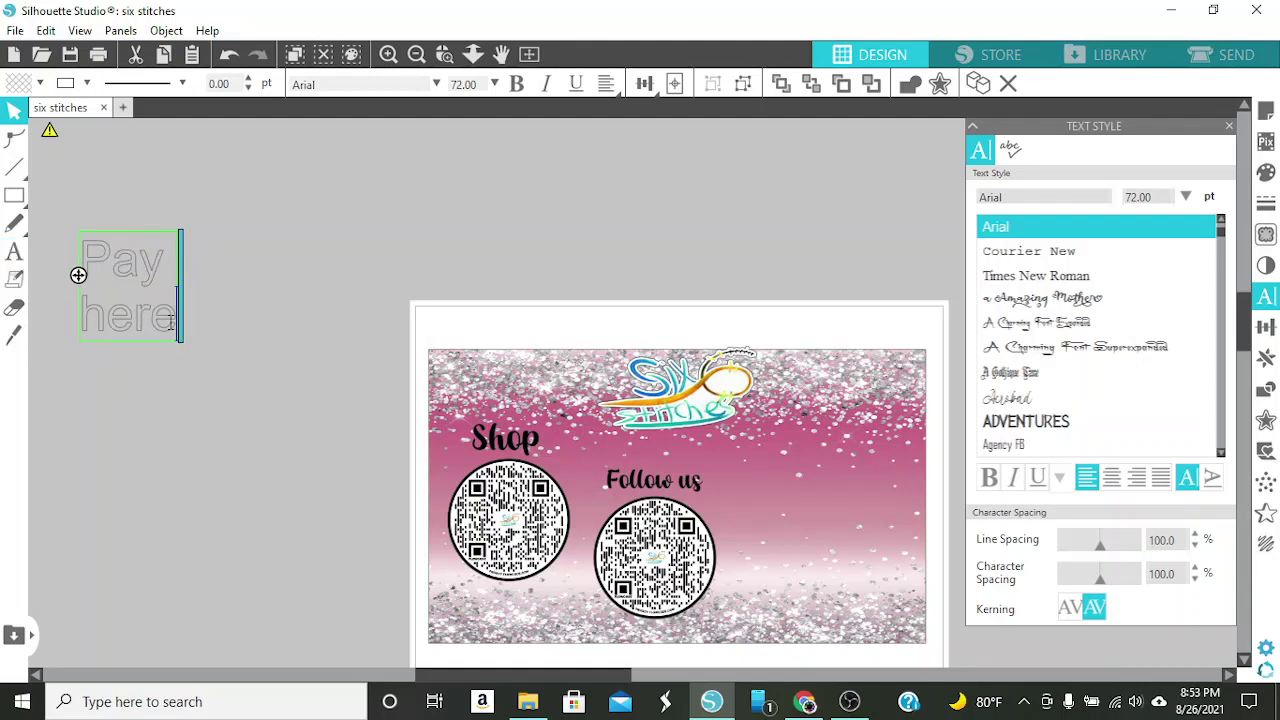
Set the font of the two-line "Pay here" text beside the page to Ashburton
mouse_move(180, 331)
left_mouse_down()
mouse_move(134, 305)
mouse_move(195, 343)
mouse_move(204, 333)
left_mouse_up()
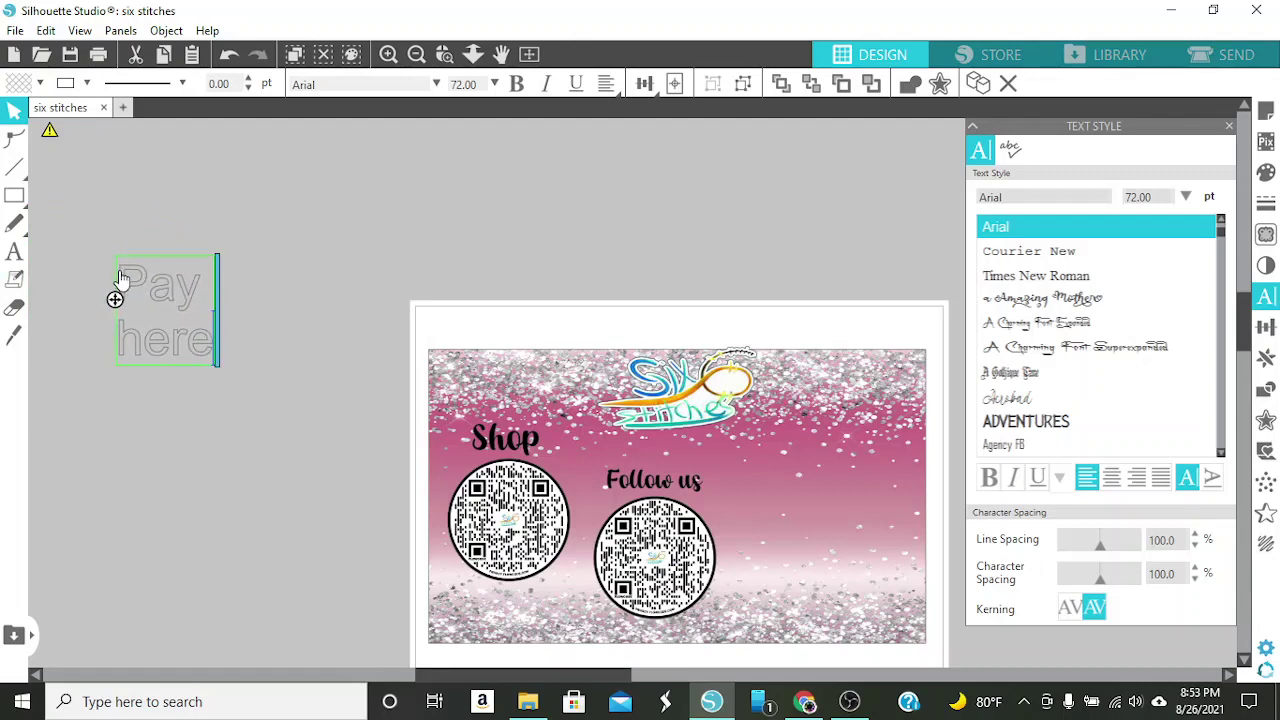
left_click_drag(129, 279, 195, 337)
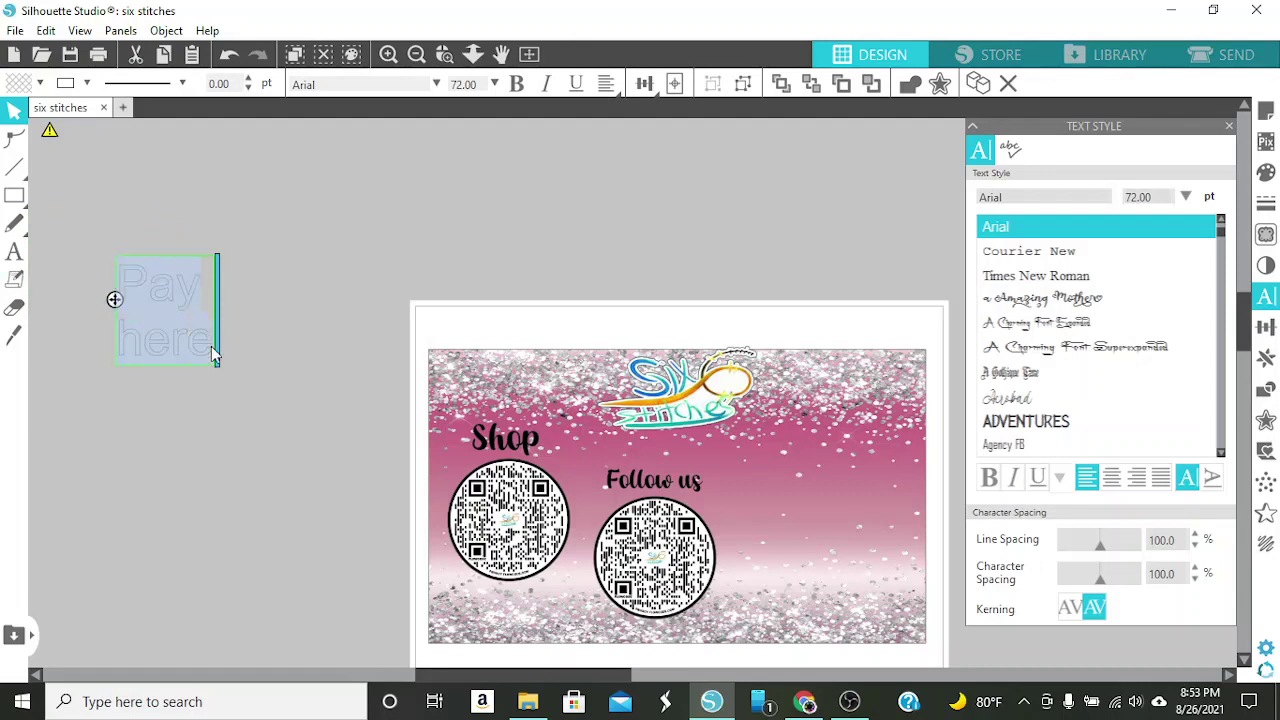
scroll(1072, 396, "down", 10)
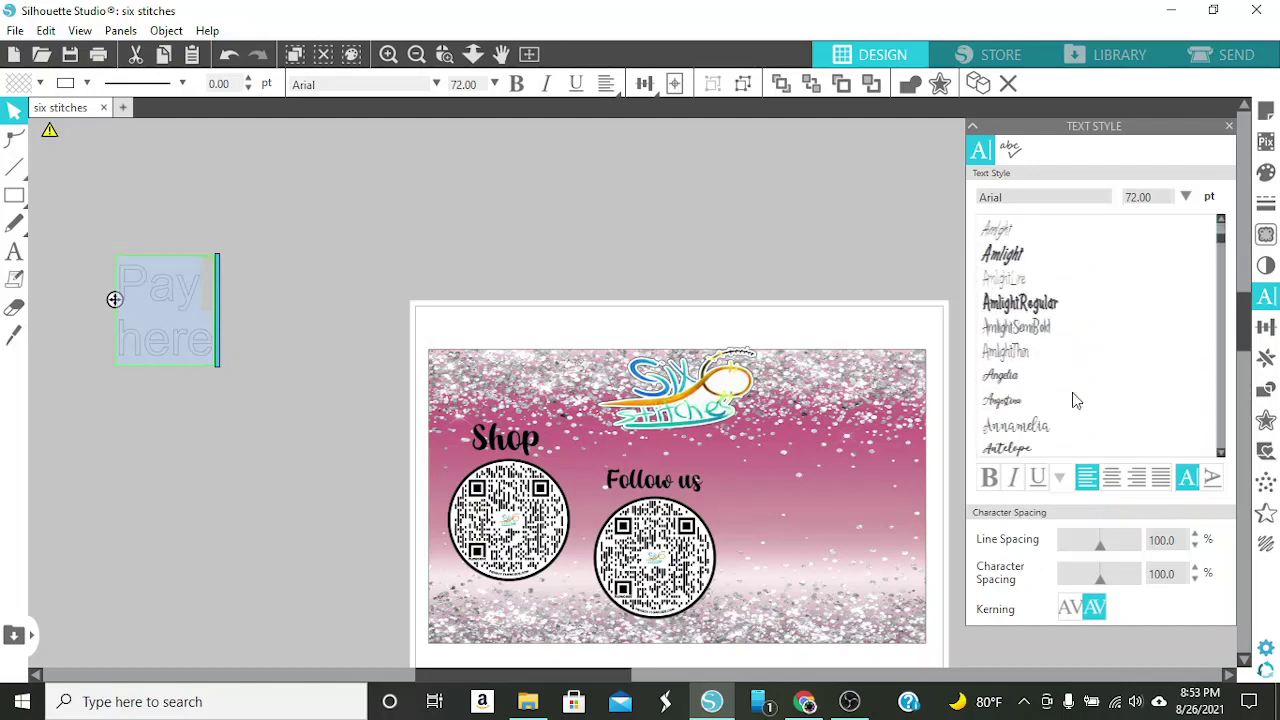
scroll(1072, 392, "down", 6)
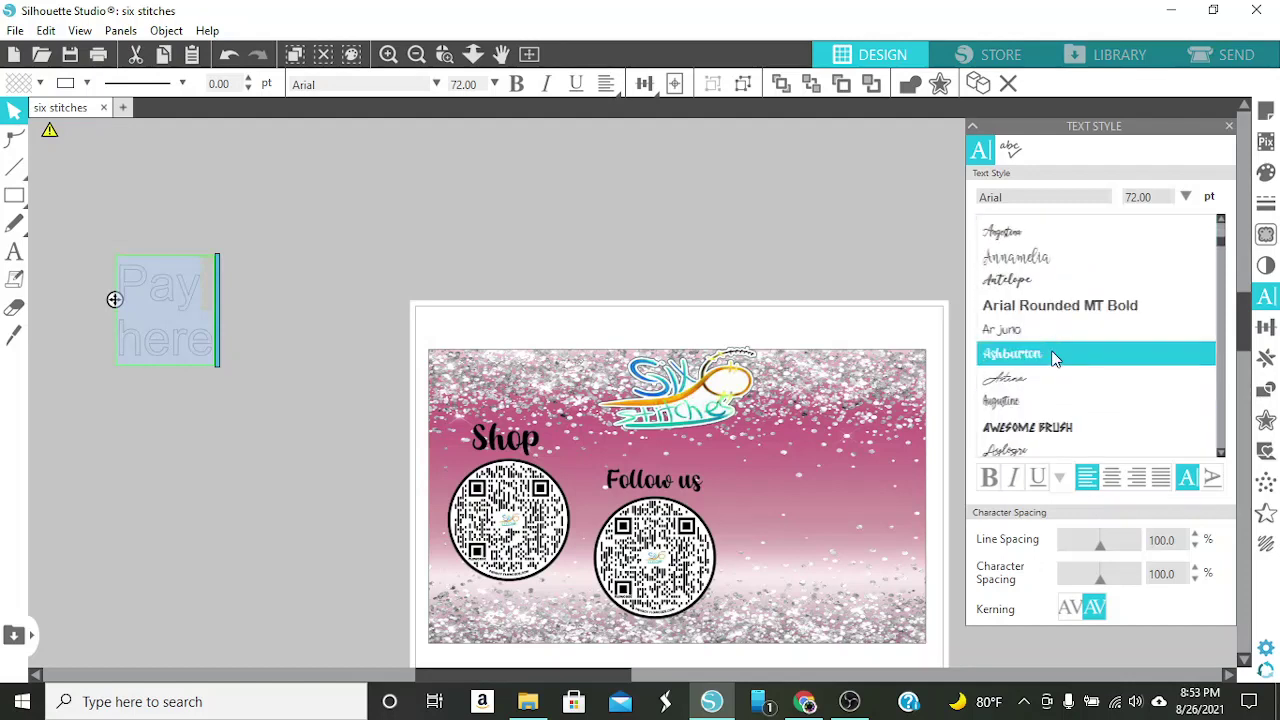
left_click(1053, 358)
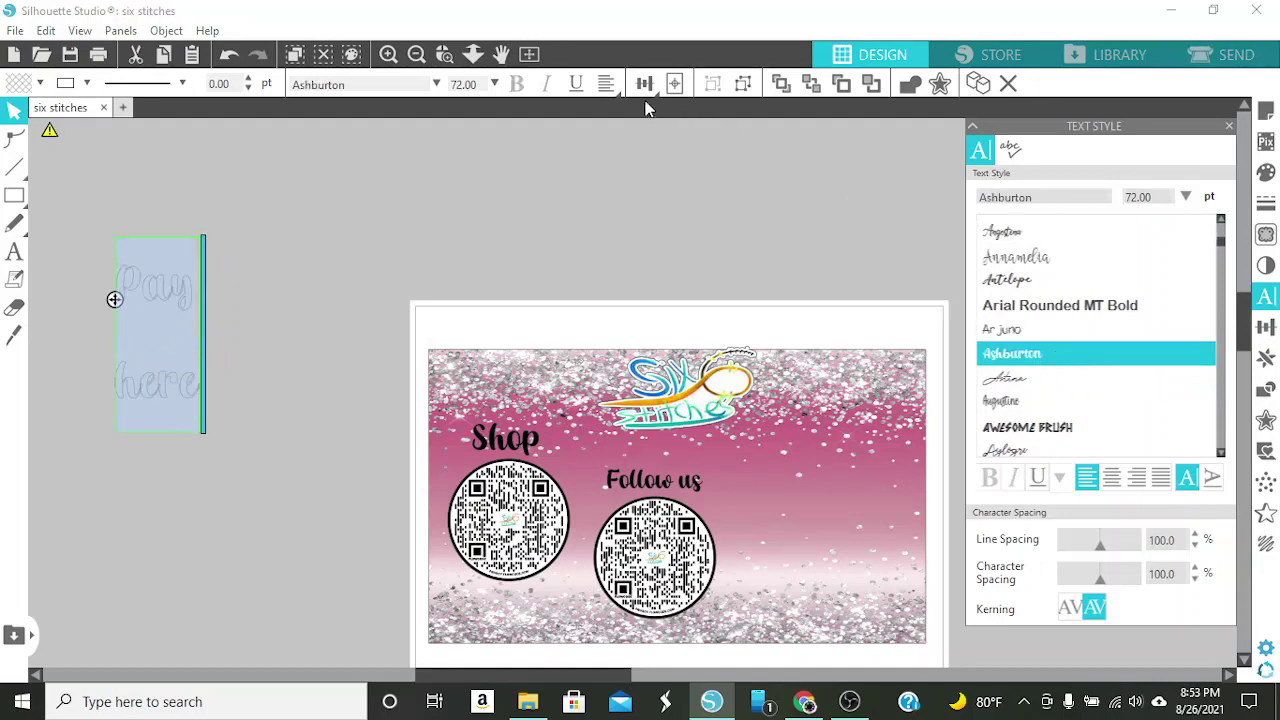
Weld the two-line "Pay here" lettering and scale it down to about 1.48 in wide as one group
left_click(910, 86)
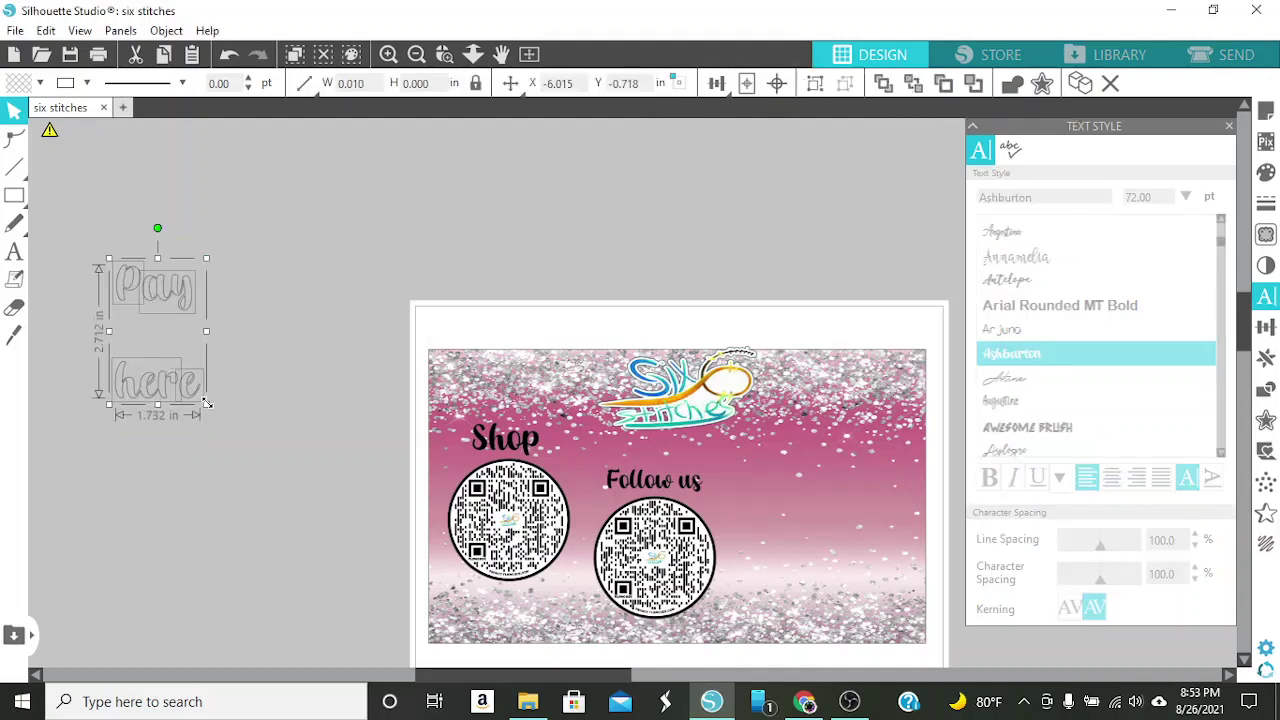
mouse_move(204, 407)
left_mouse_down()
mouse_move(197, 377)
mouse_move(205, 385)
left_mouse_up()
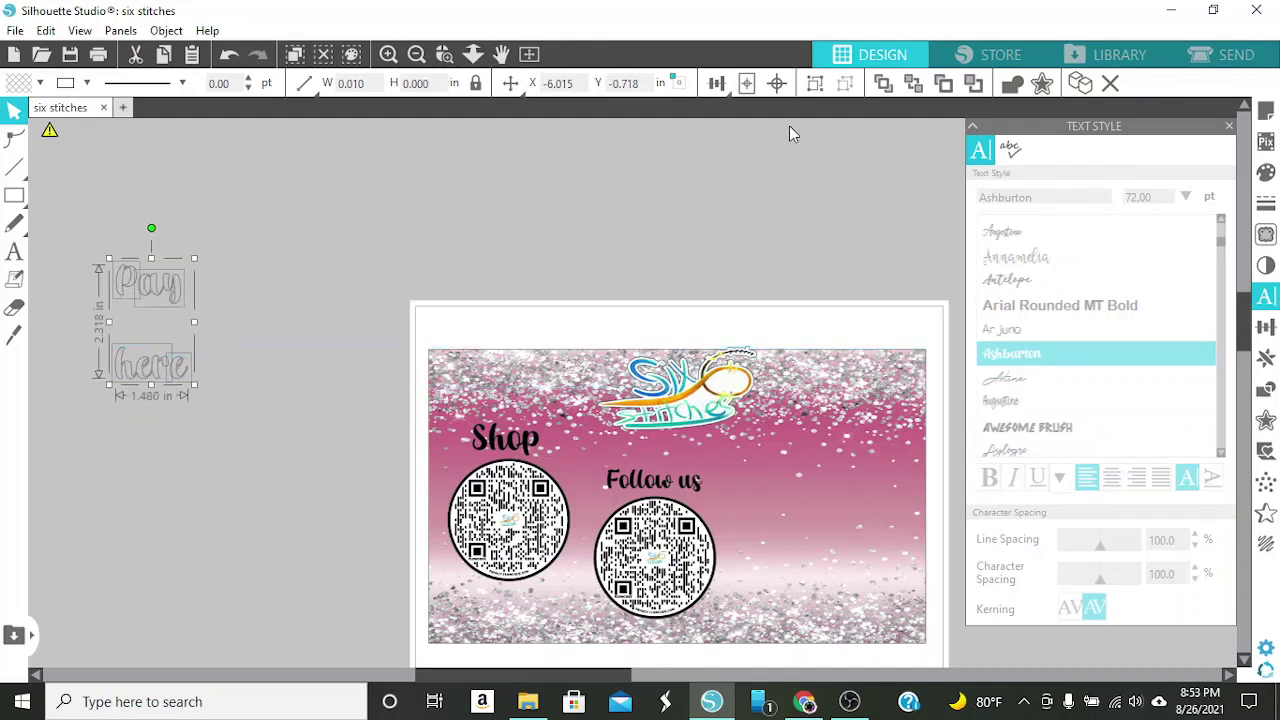
left_click(817, 86)
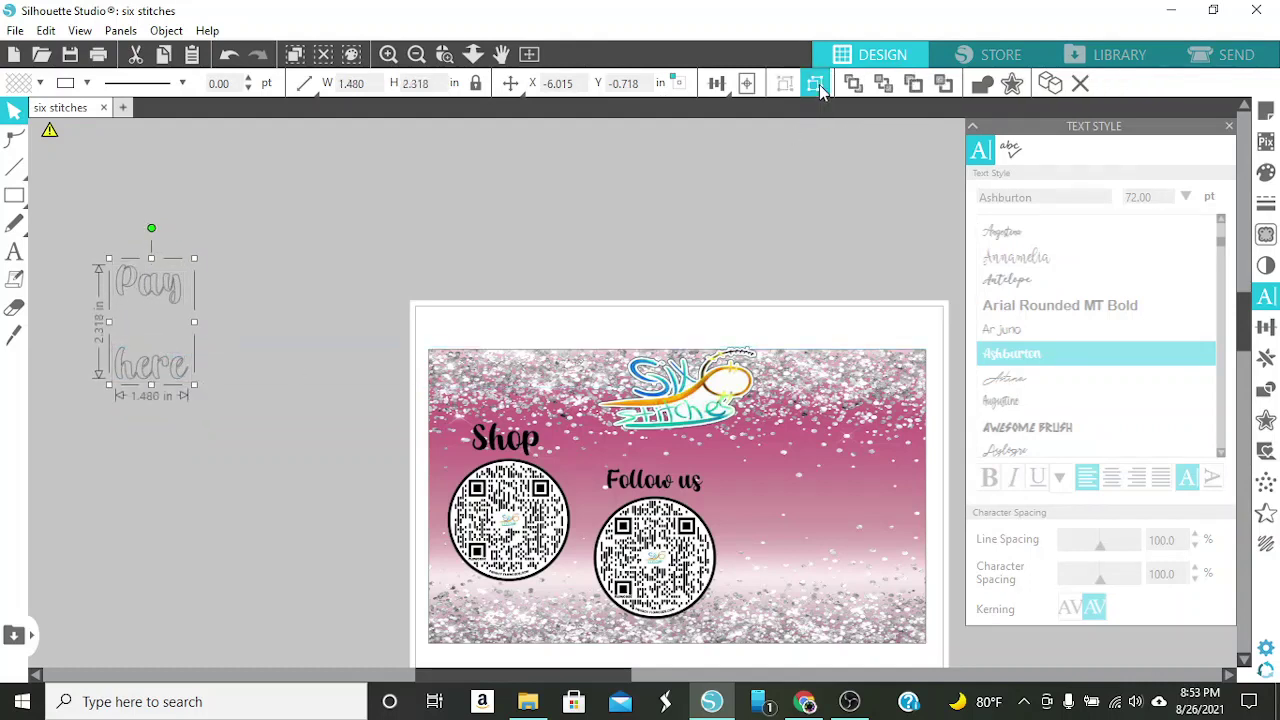
left_click(121, 255)
left_click(150, 300)
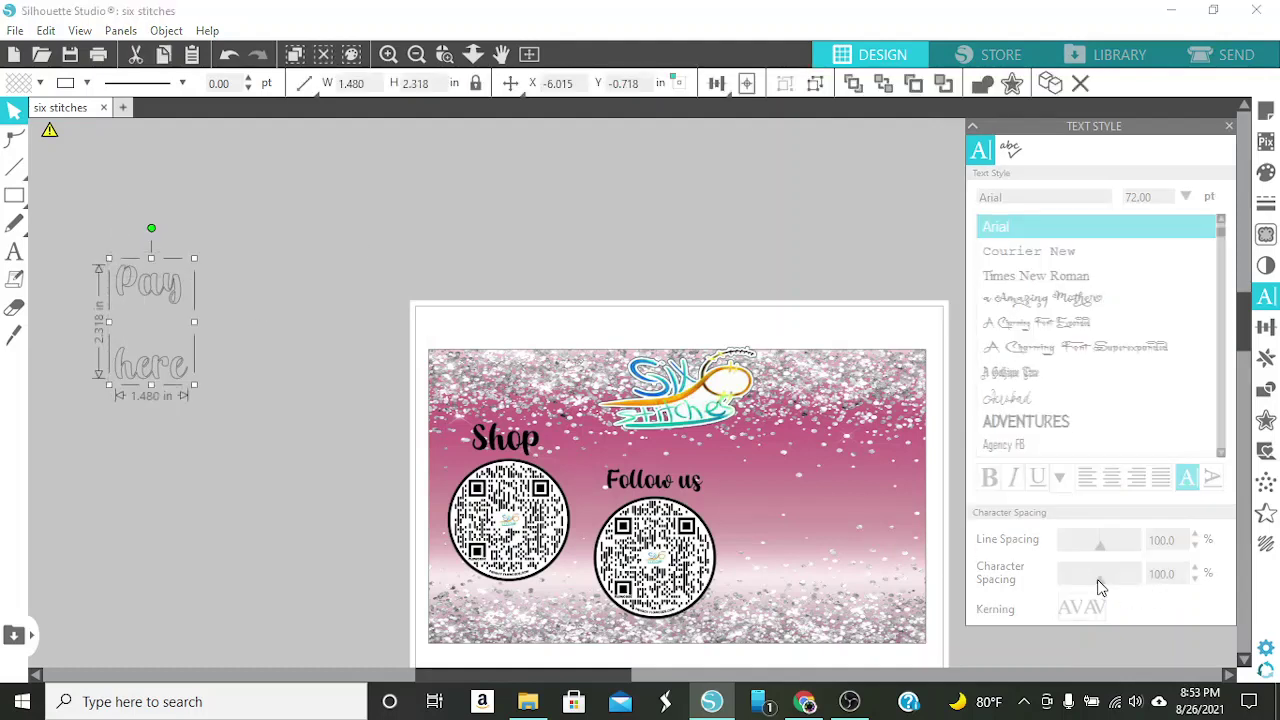
Ungroup the two-line "Pay here" lettering and scale it down further to about 1.21 in wide
left_click(816, 84)
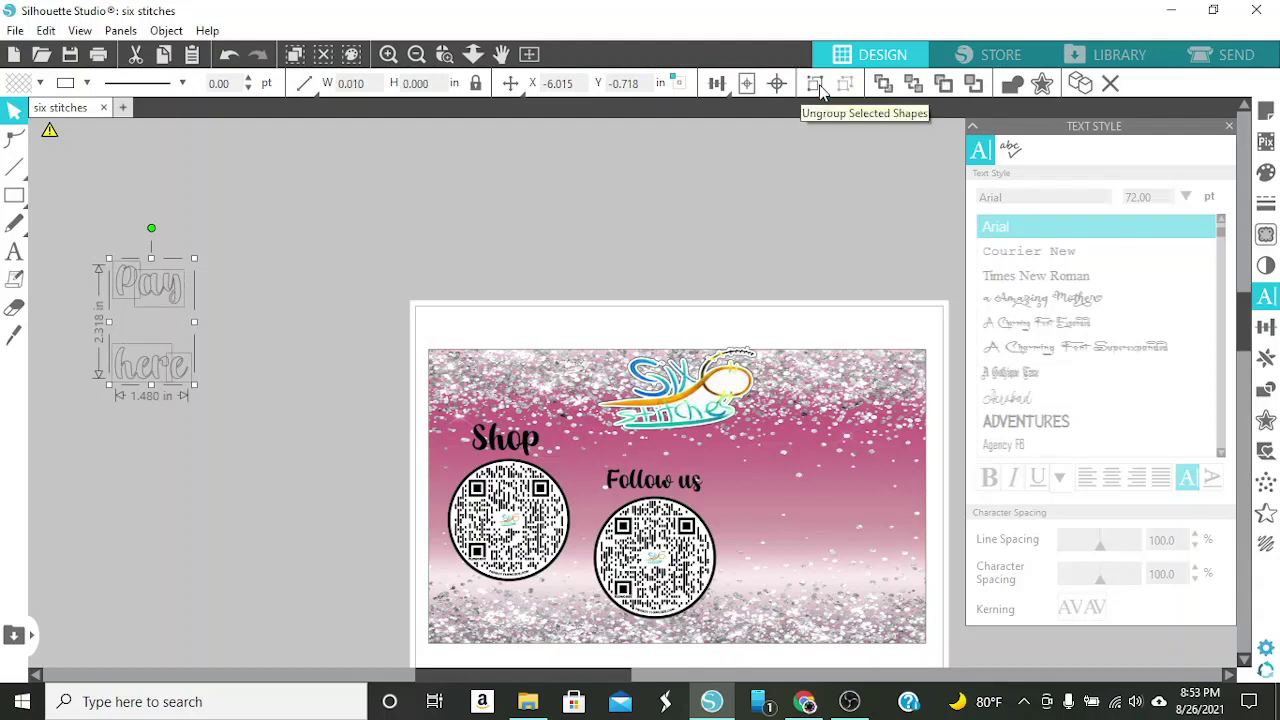
left_click(243, 285)
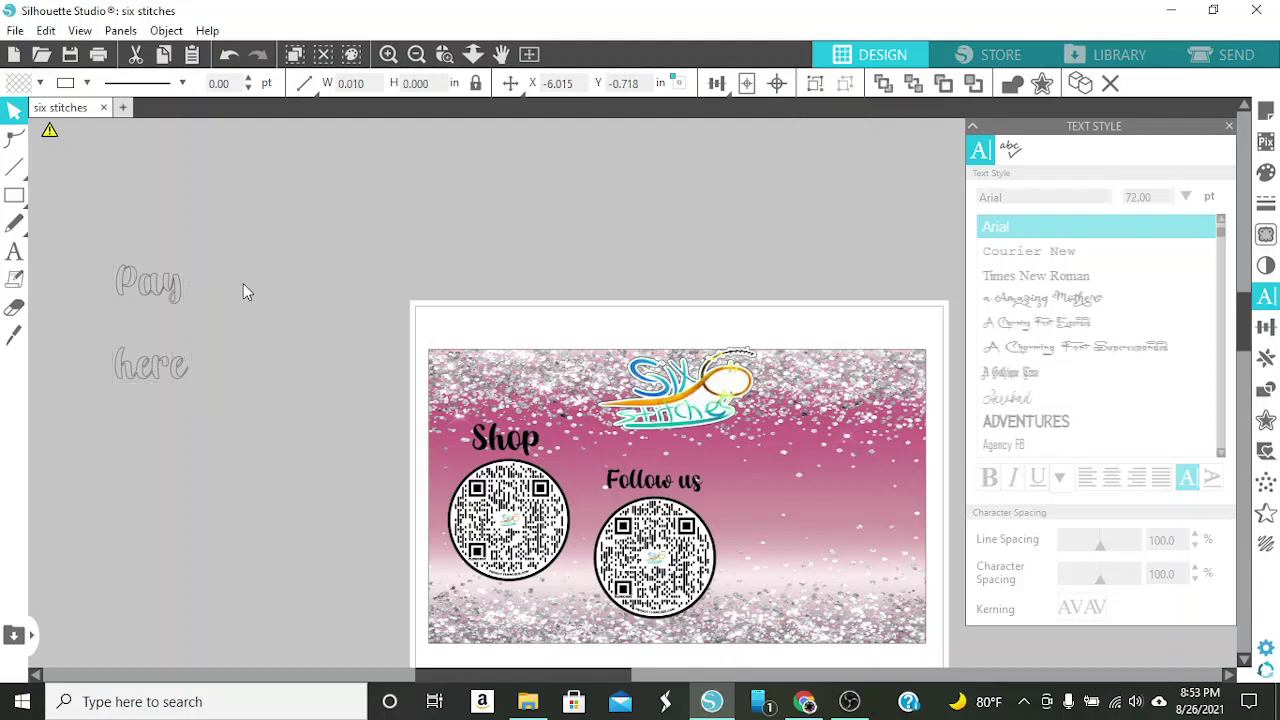
left_click_drag(101, 255, 195, 381)
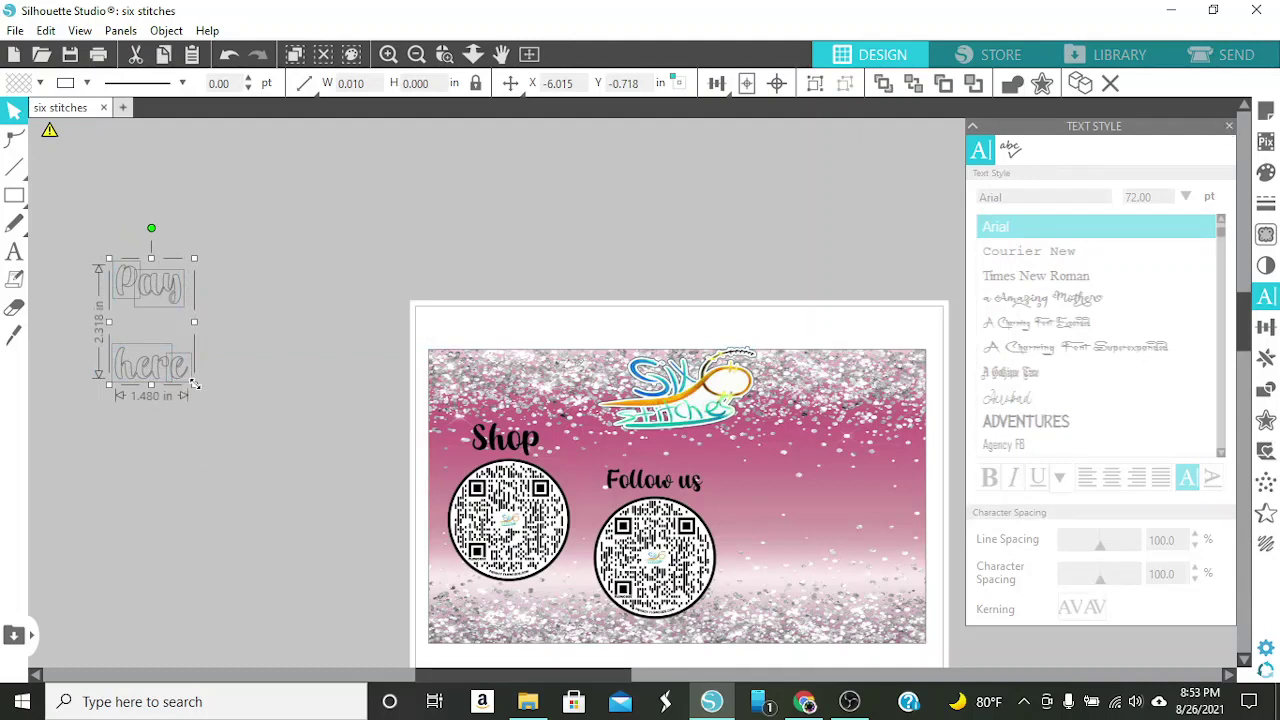
left_click_drag(195, 387, 177, 371)
left_click(299, 243)
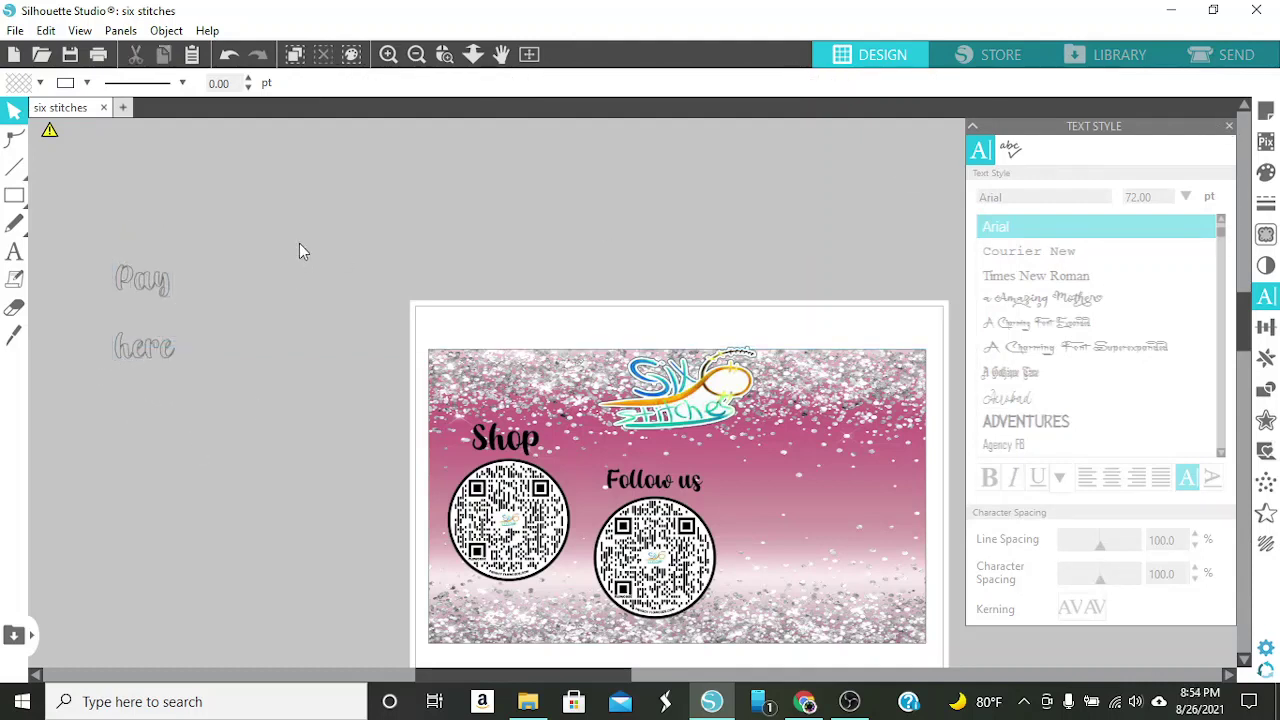
left_click(128, 290)
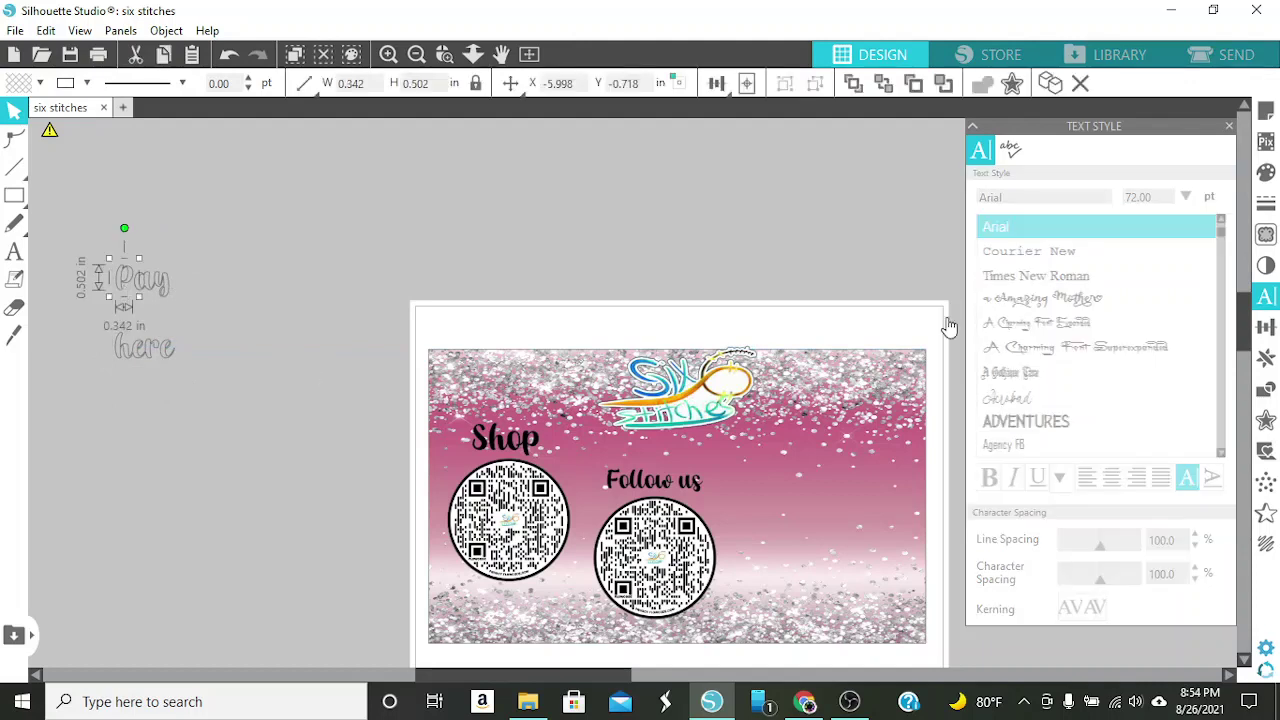
left_click(196, 334)
Add the text "Pay Here" on one line above the page and delete the old two-line lettering
left_click(14, 252)
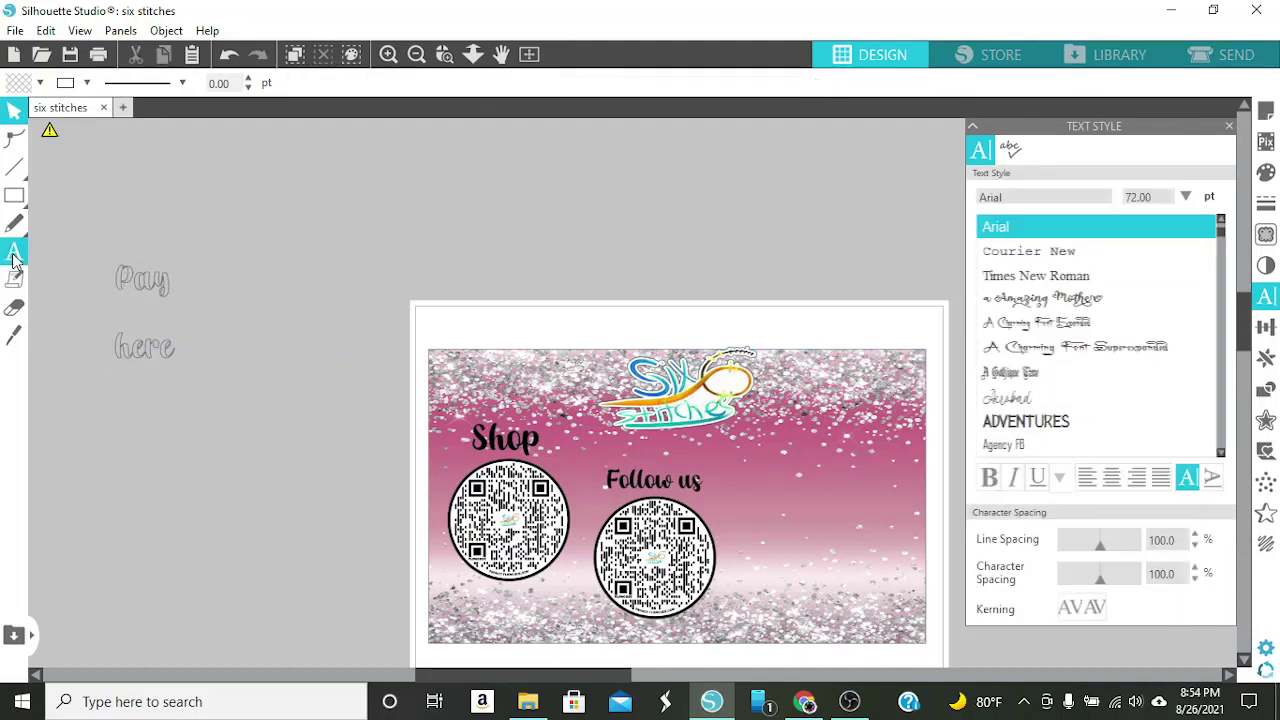
left_click(287, 200)
type("Pay")
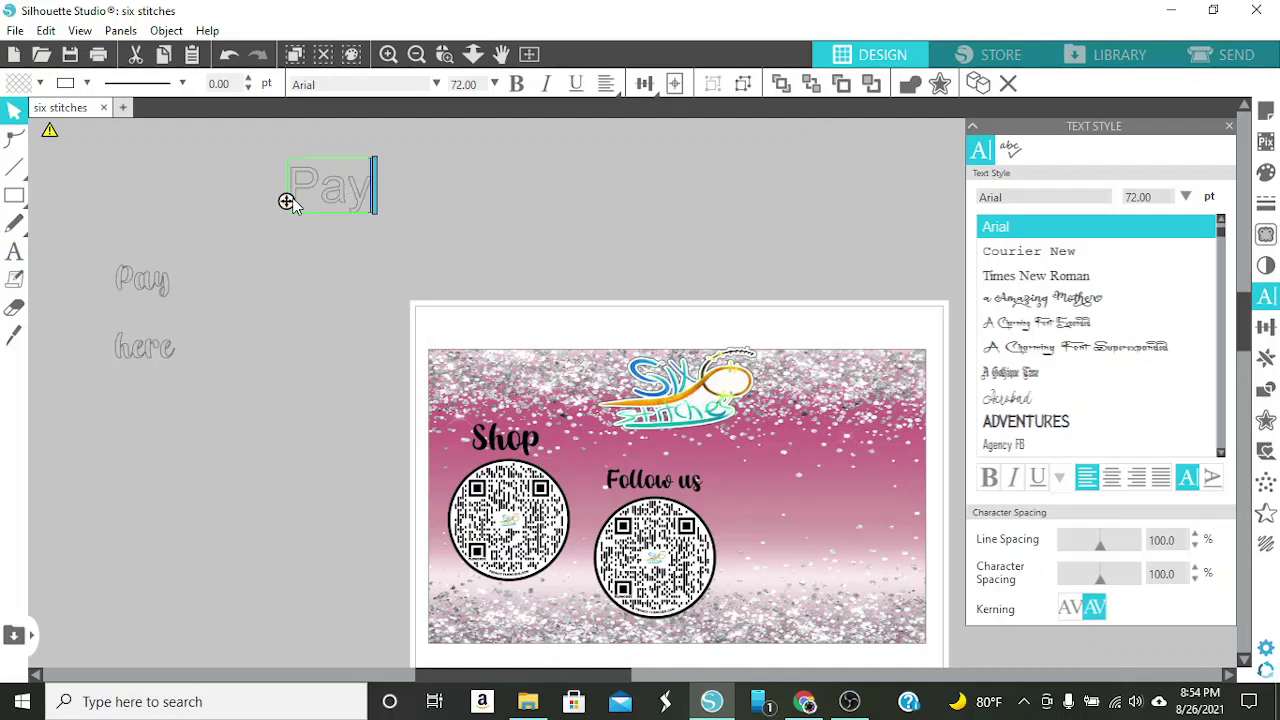
type(" Here")
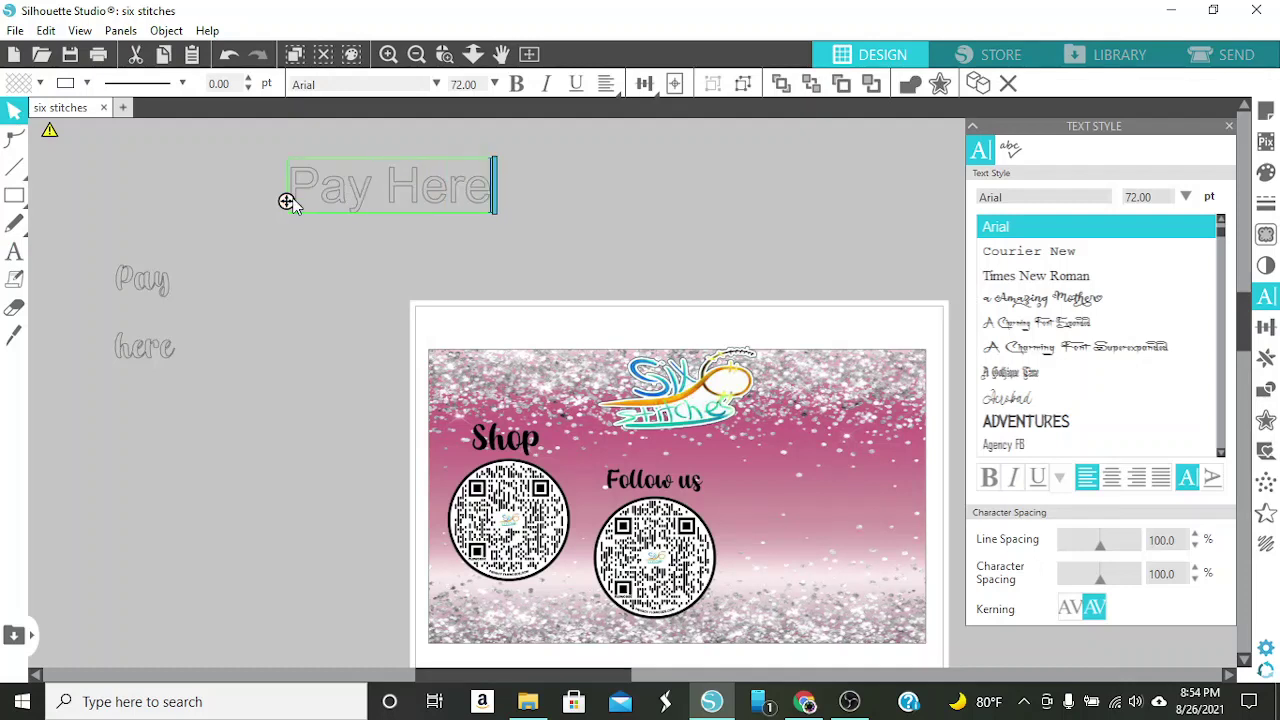
left_click_drag(176, 372, 75, 260)
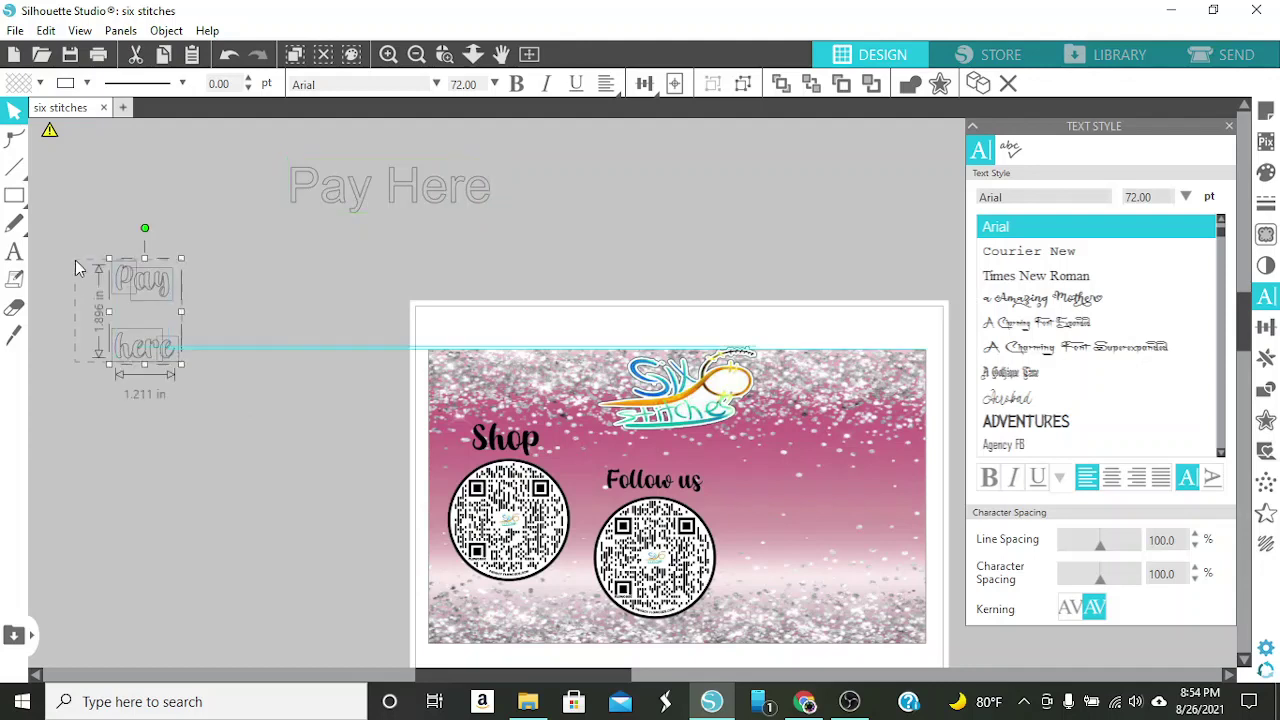
key("Delete")
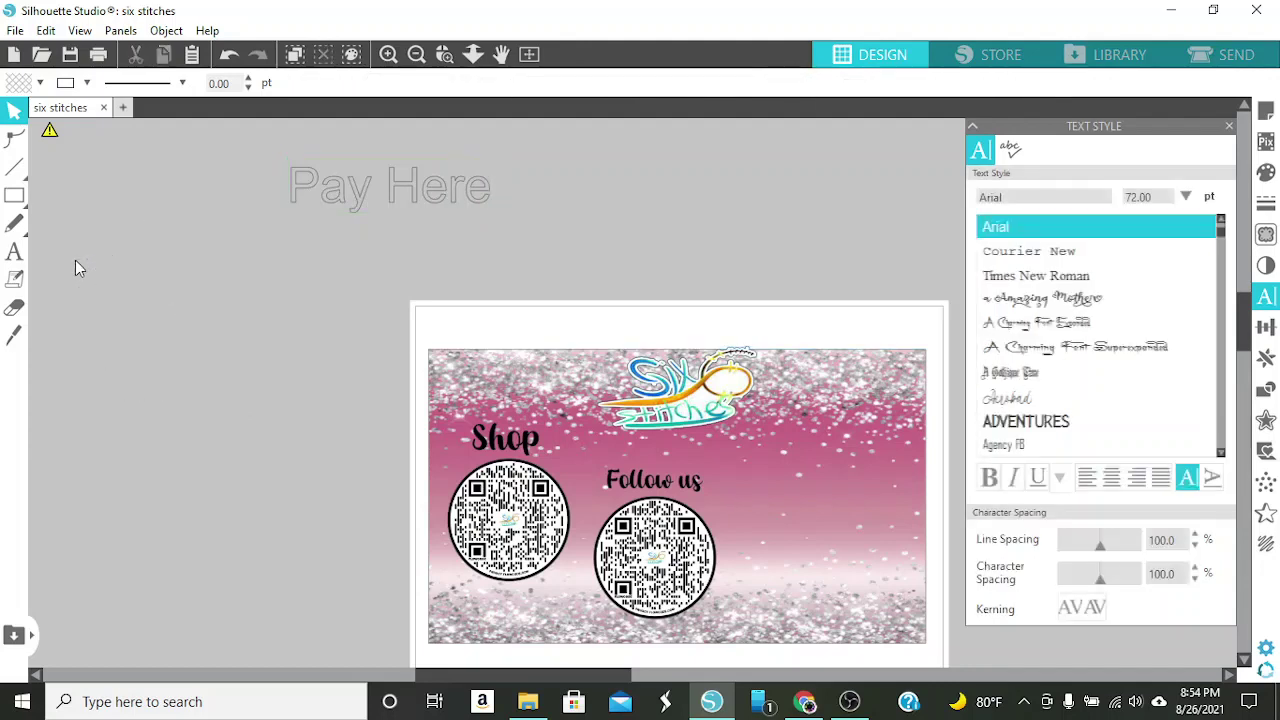
Fill the one-line "Pay Here" text with black and set its font to Ashburton
left_click(284, 157)
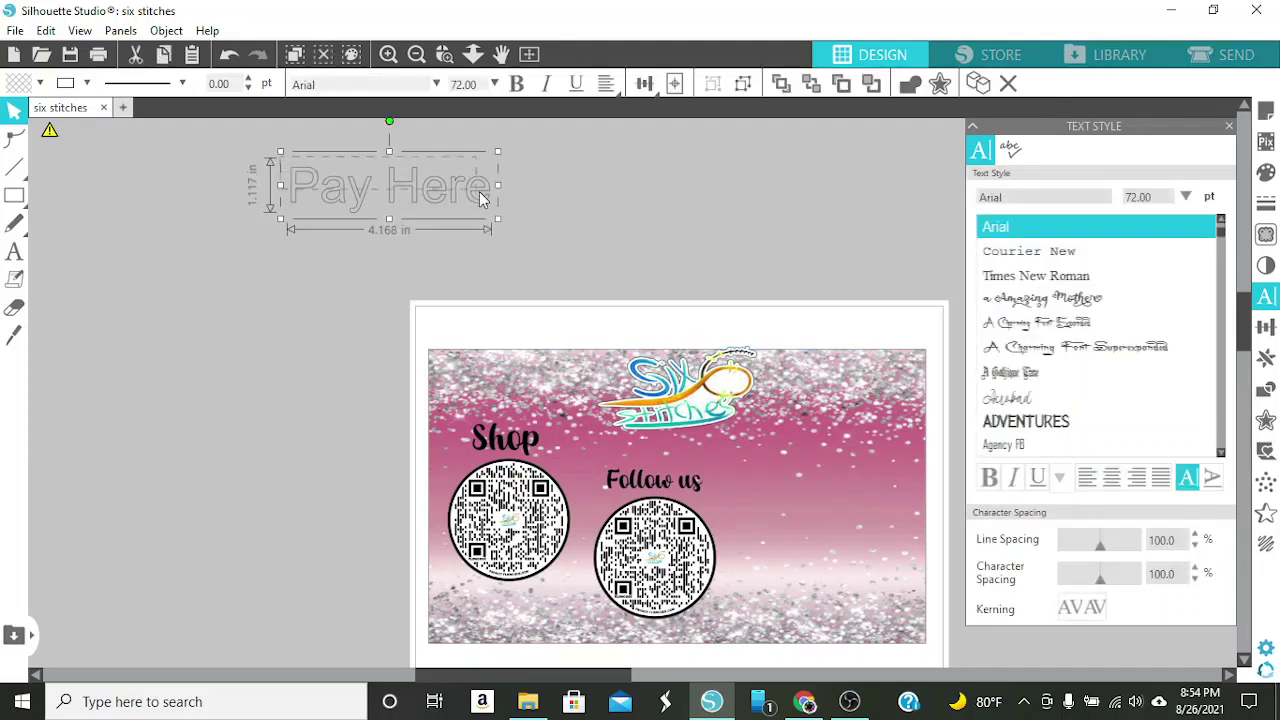
left_click(40, 83)
left_click(252, 170)
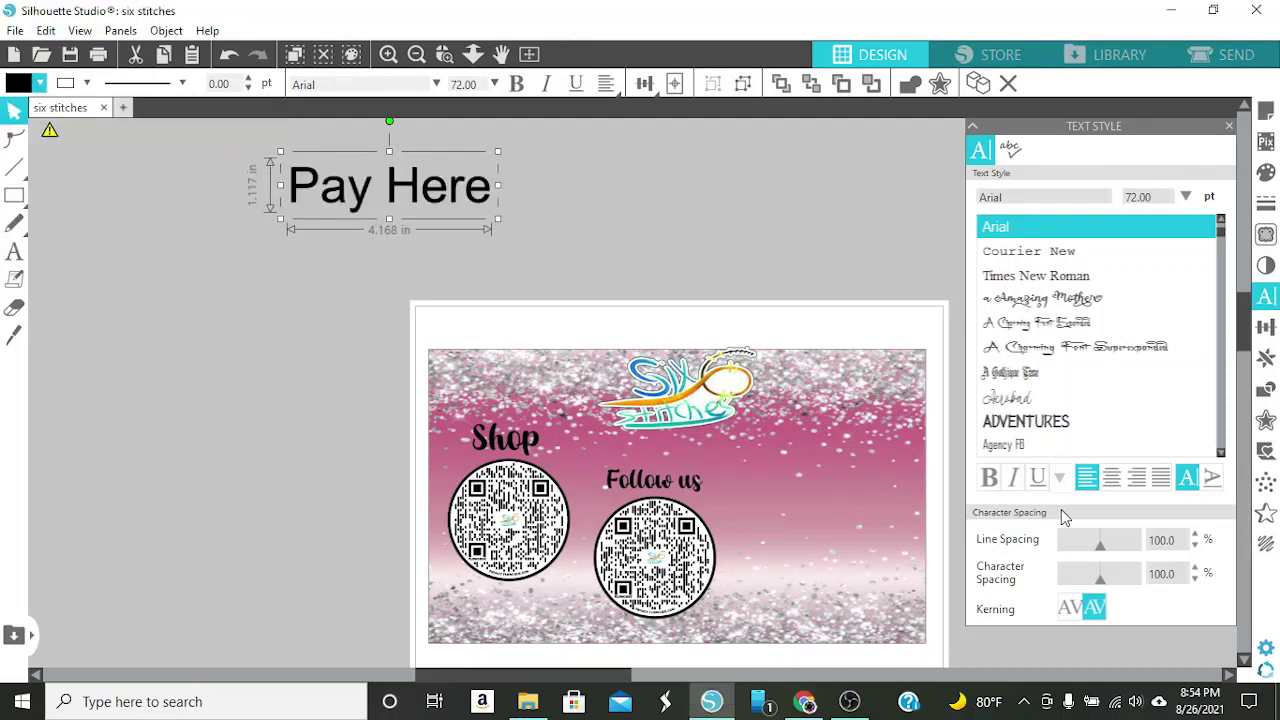
scroll(1064, 375, "down", 8)
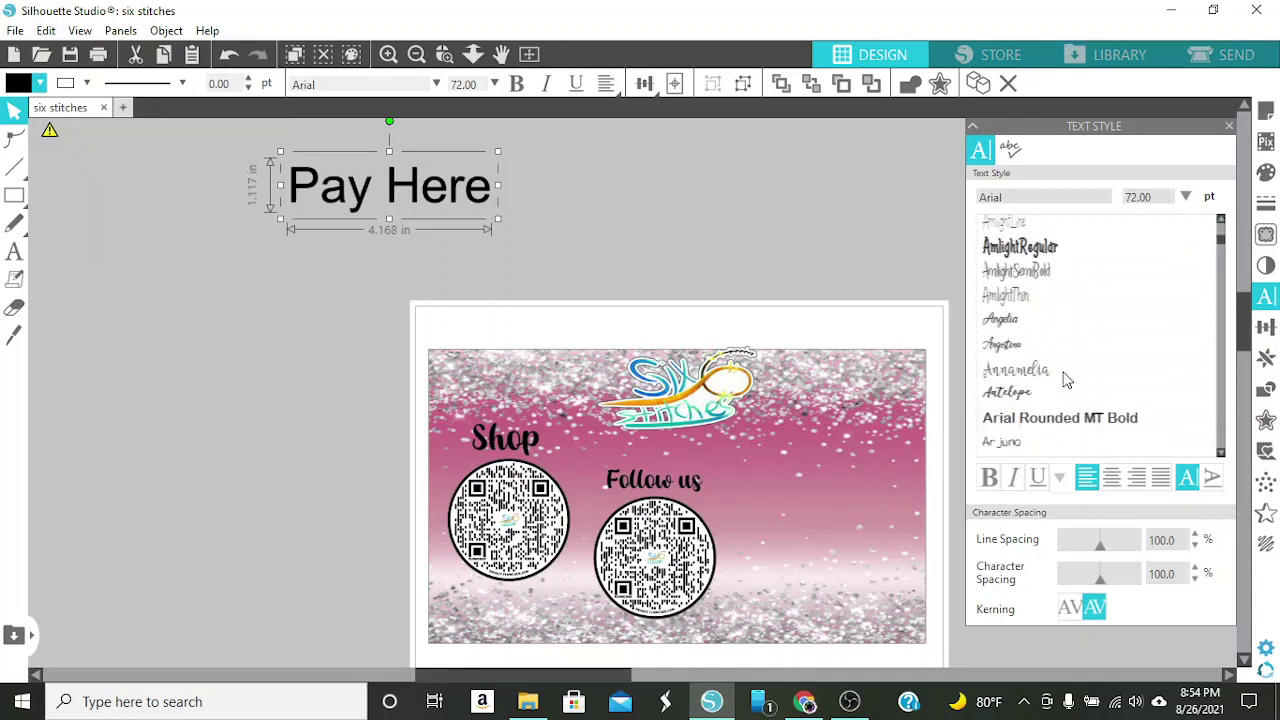
scroll(1064, 378, "down", 4)
left_click(1055, 355)
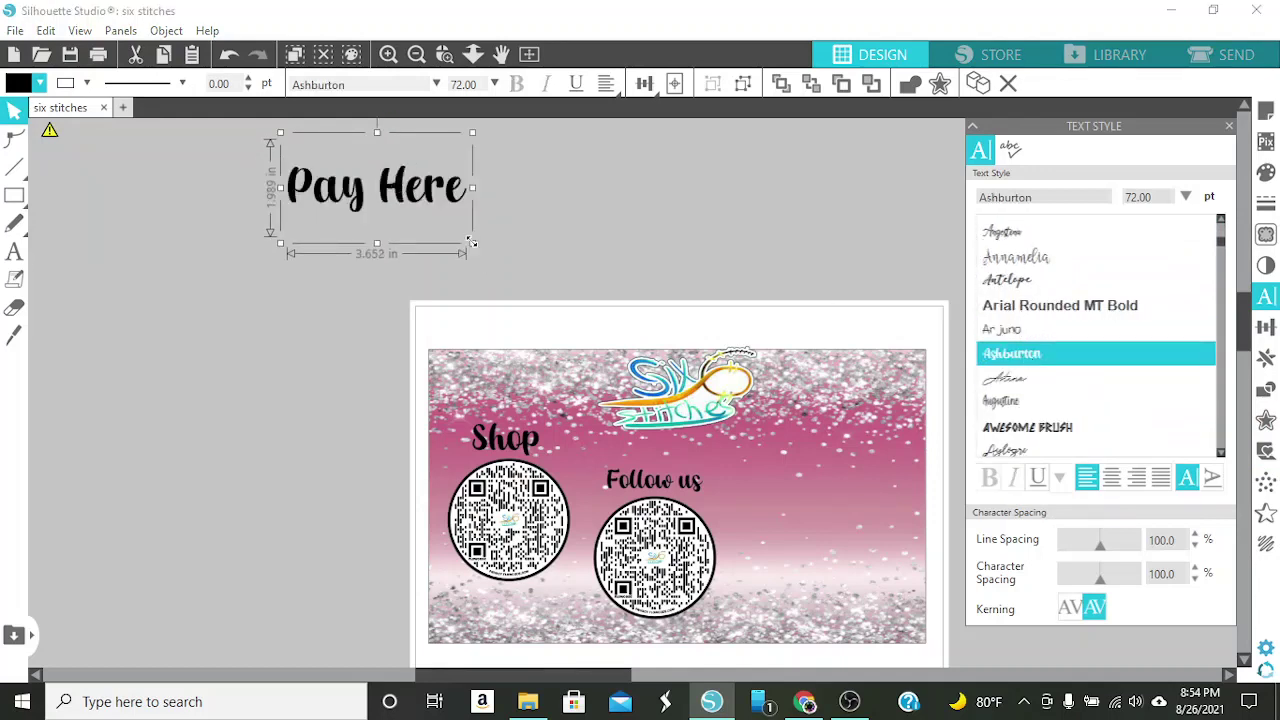
Scale the "Pay Here" text to about 2.4 in wide and place it on the right part of the glitter background
left_click_drag(472, 245, 856, 477)
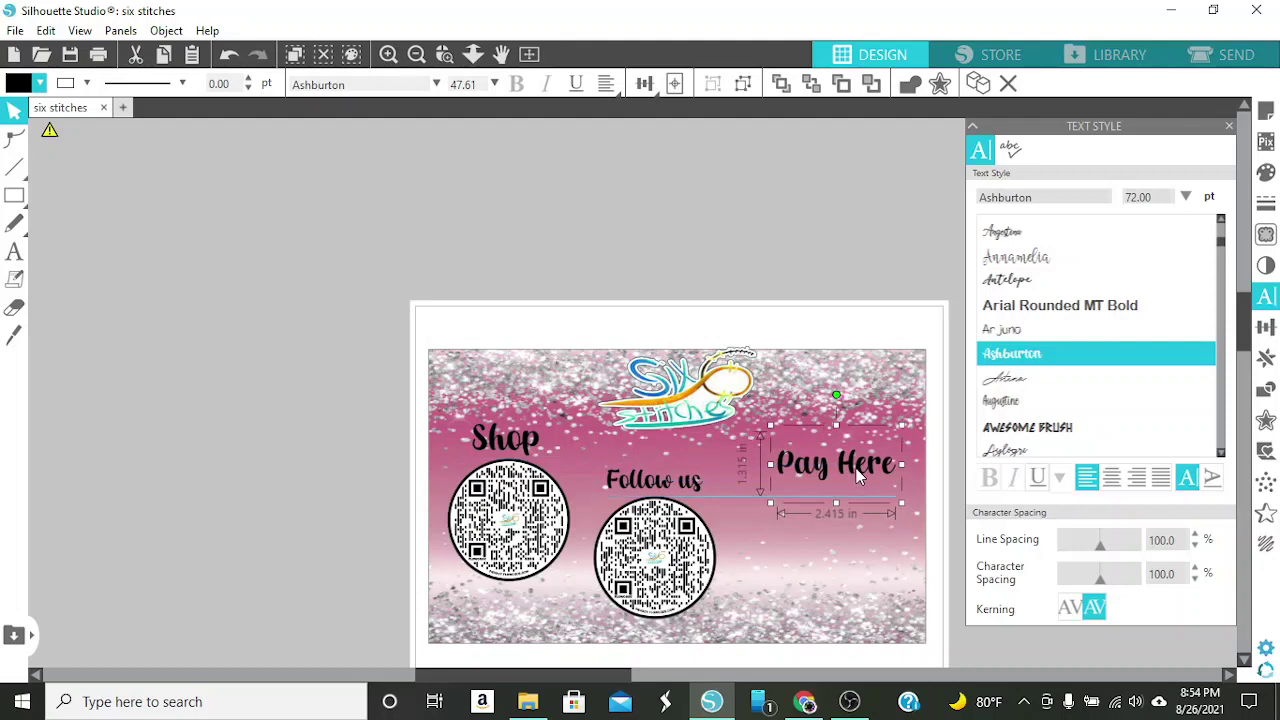
left_click_drag(856, 477, 868, 468)
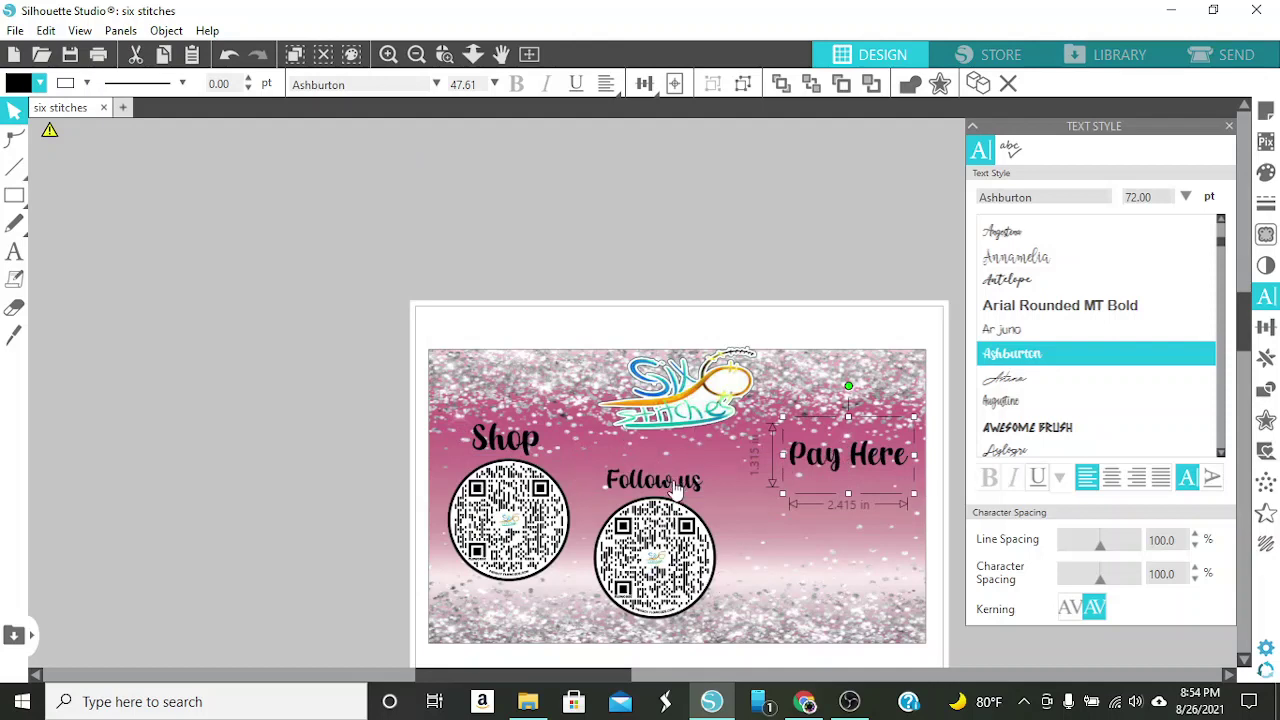
Center the Facebook QR code beneath the Six Stitches logo and align the "Follow us" label above it
left_click_drag(660, 556, 682, 556)
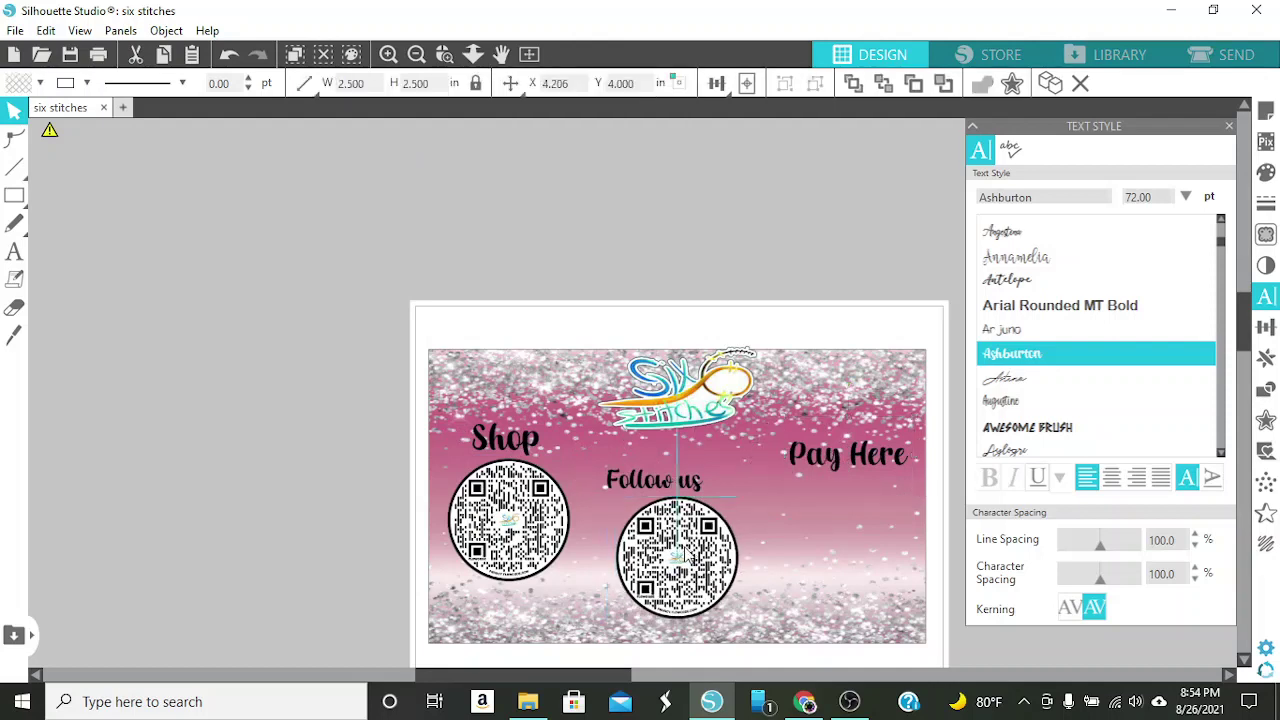
left_click(656, 488)
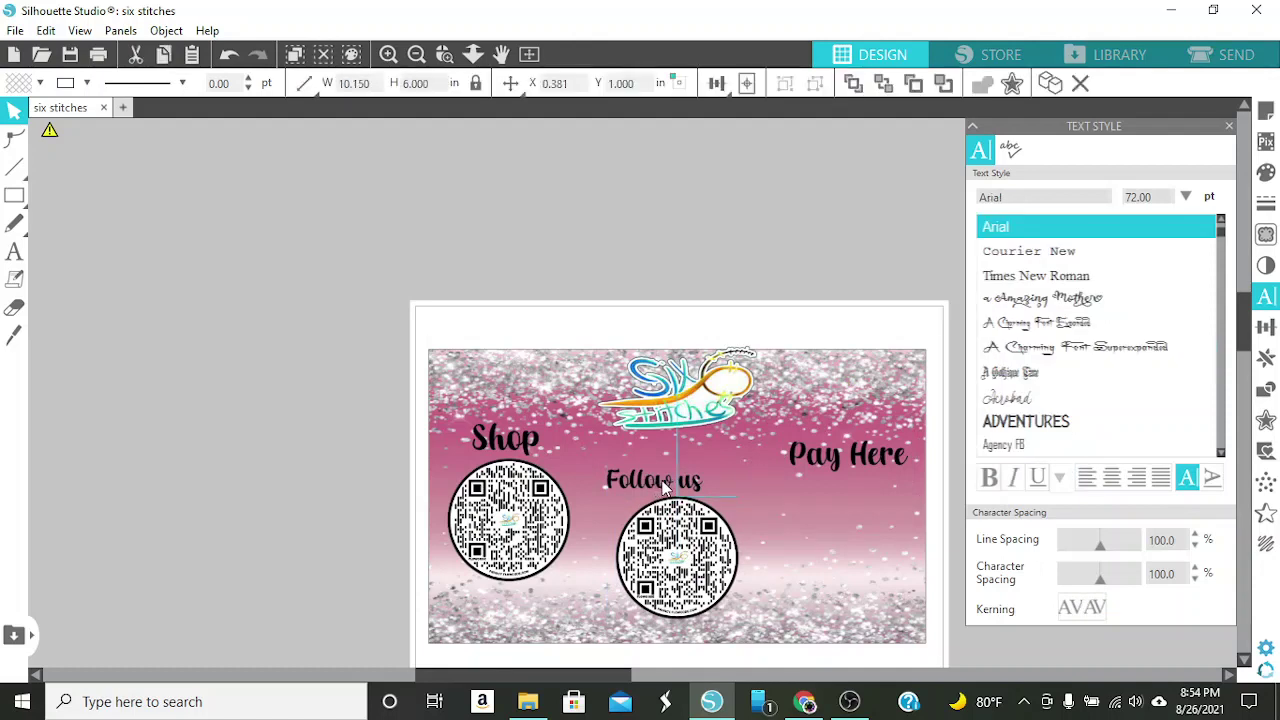
left_click_drag(665, 487, 610, 445)
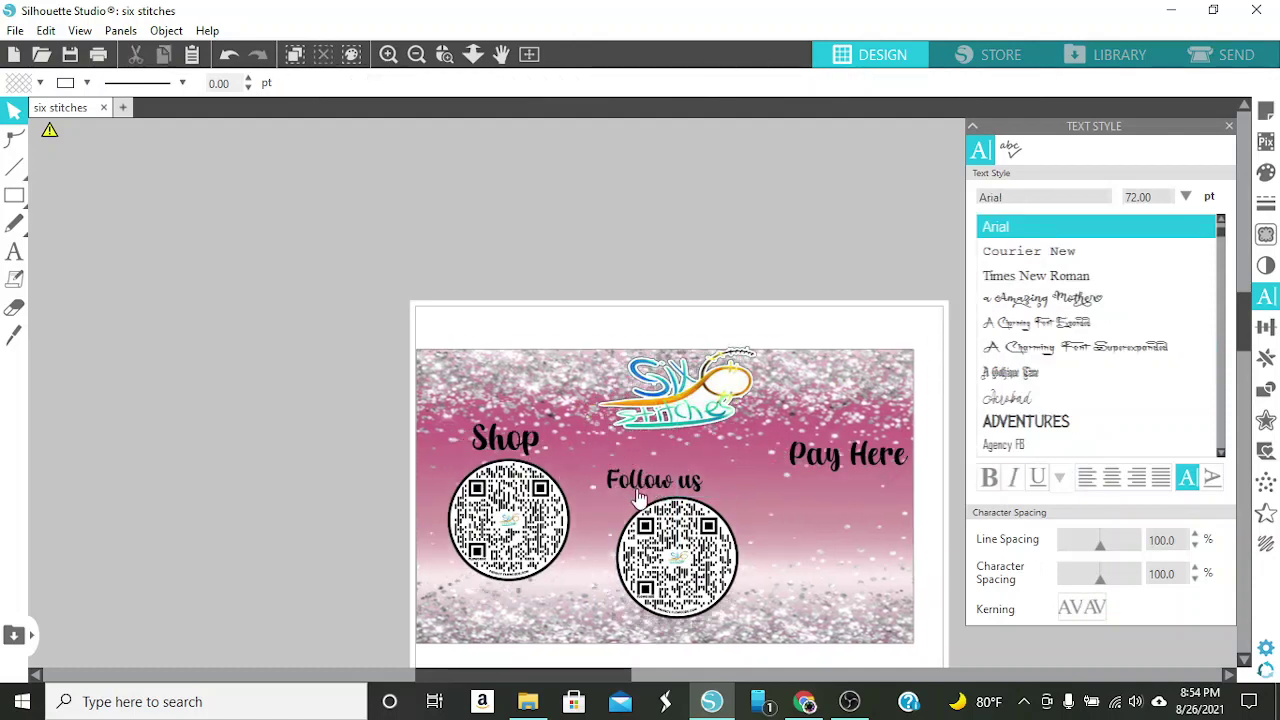
left_click(637, 486)
left_click_drag(637, 486, 657, 484)
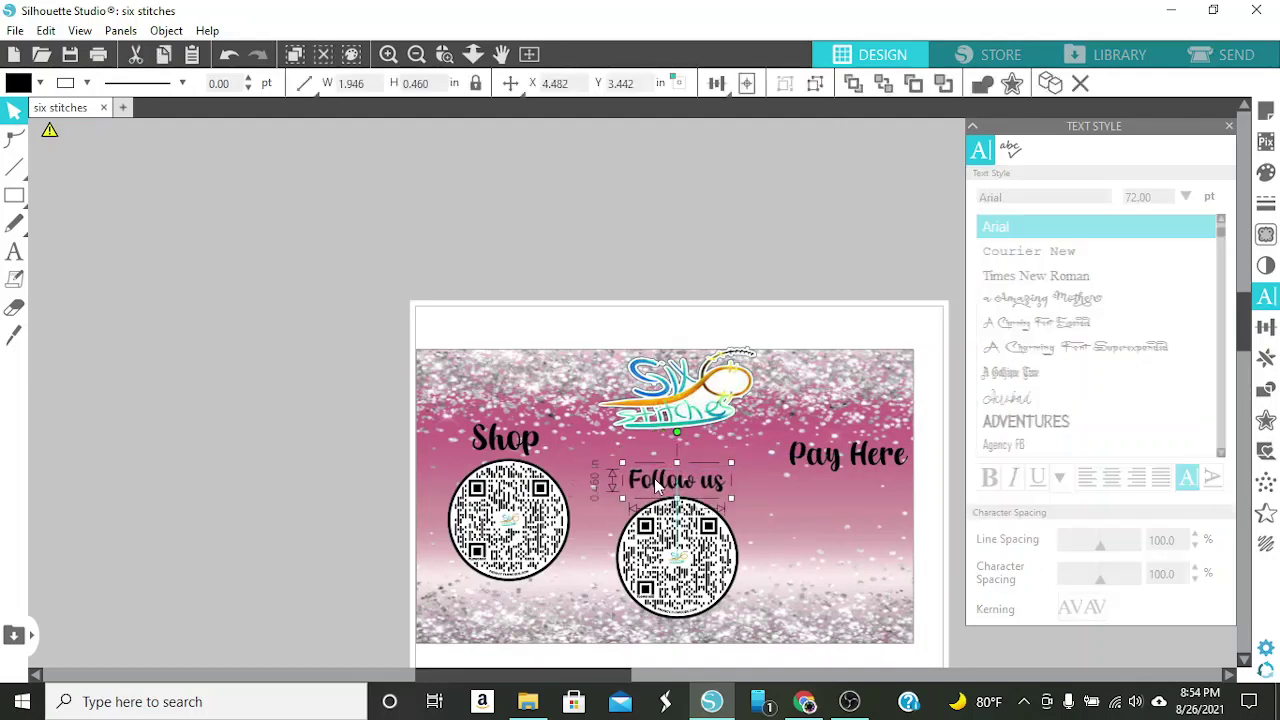
Shift the "Pay Here" text slightly inward from the background's right edge
left_click(830, 468)
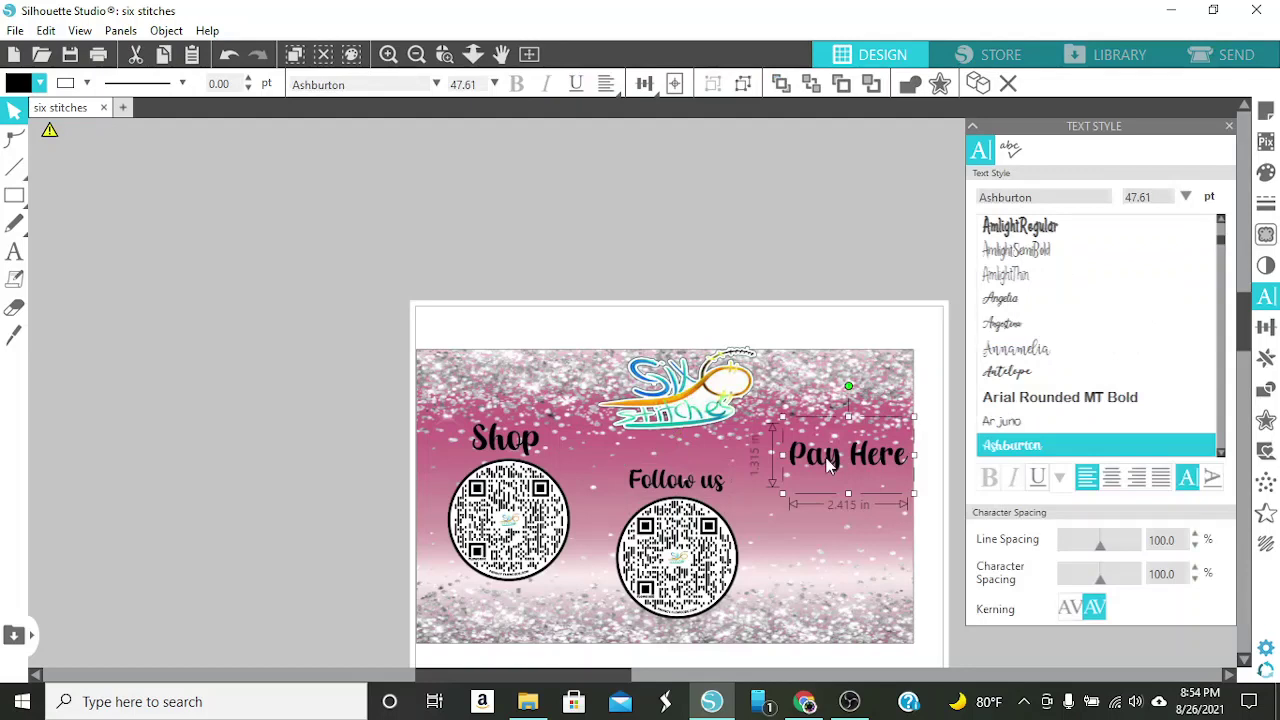
left_click_drag(822, 458, 817, 457)
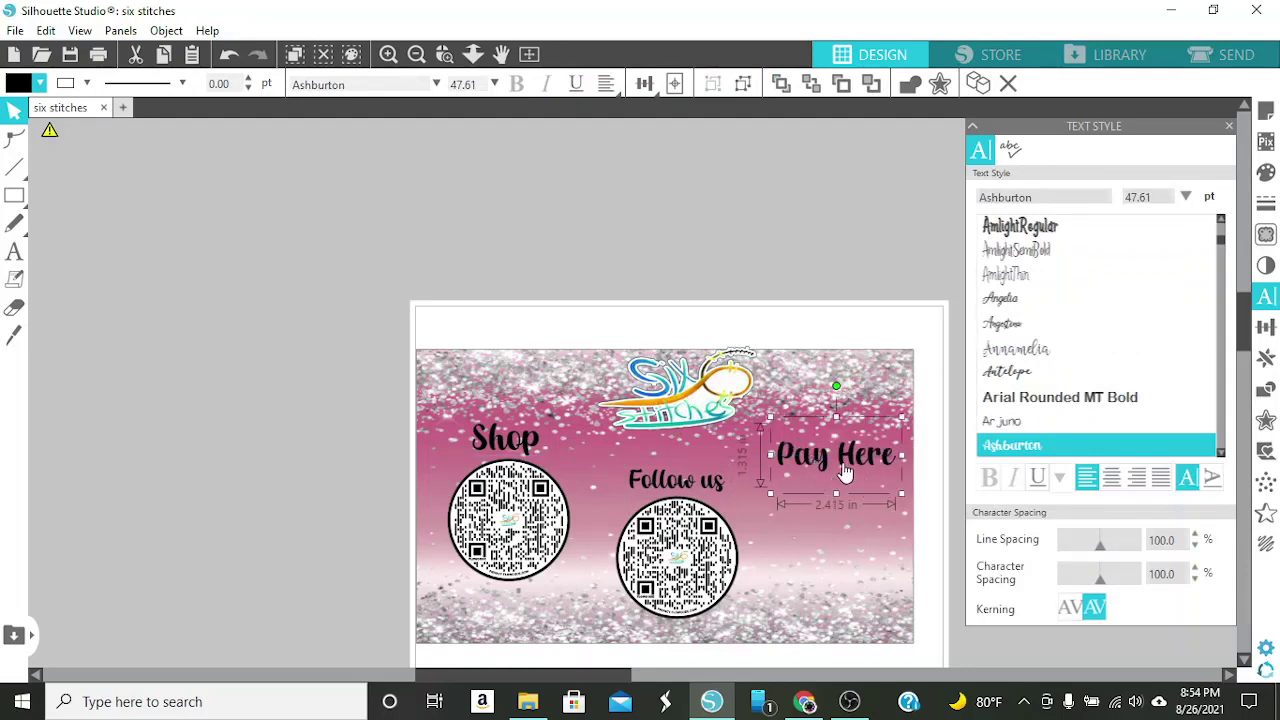
left_click(648, 485)
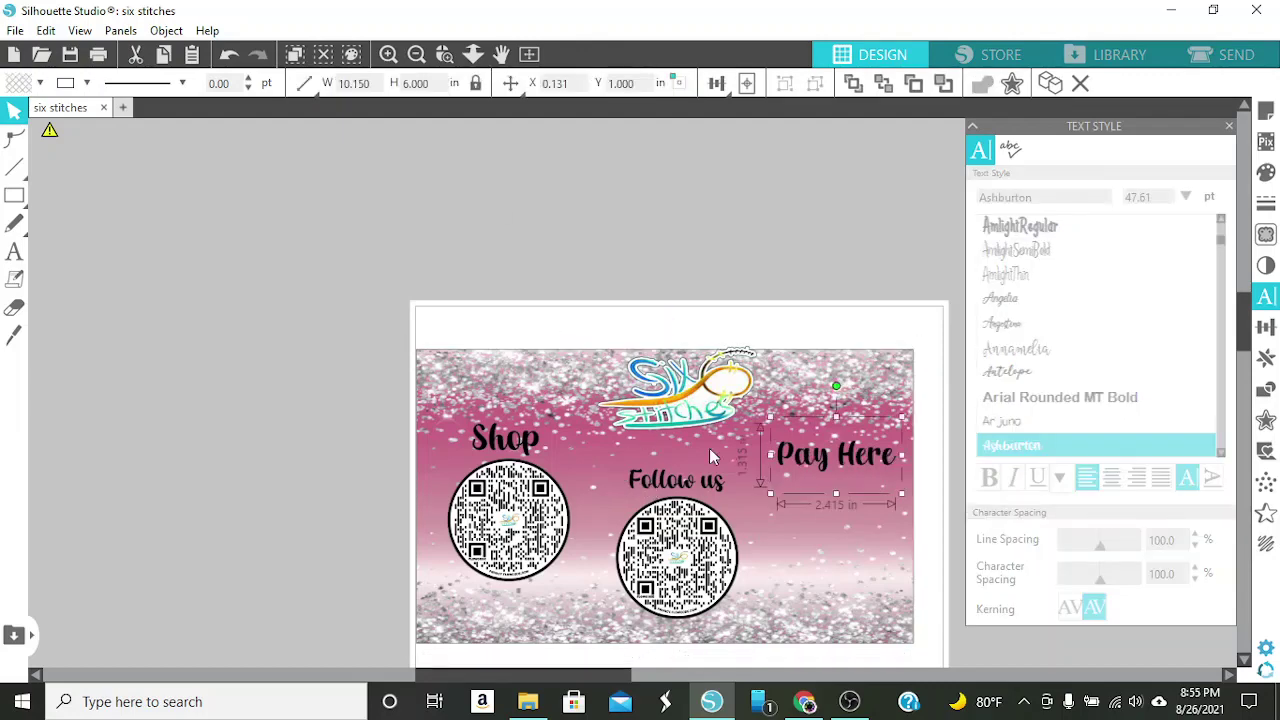
left_click(690, 480)
left_click(690, 481)
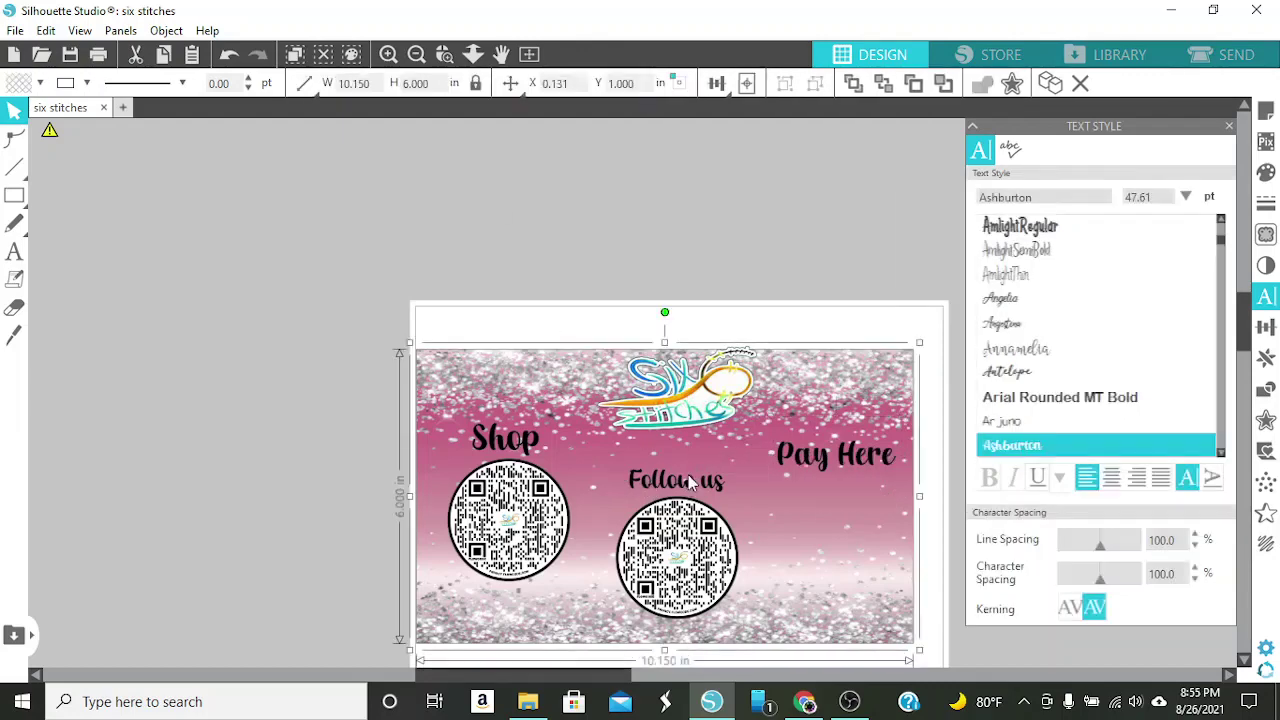
left_click(851, 468)
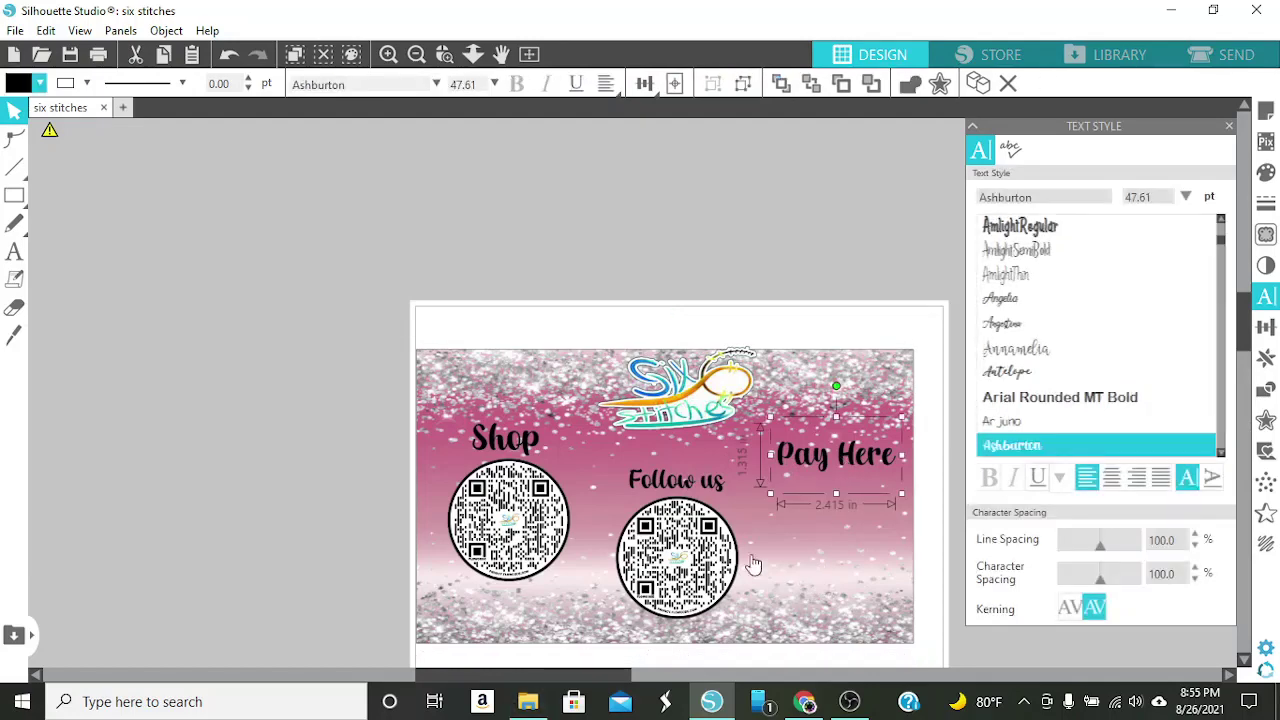
Place the MyVenmoQRCode image from the Downloads folder in the empty workspace beside the page
left_click(528, 703)
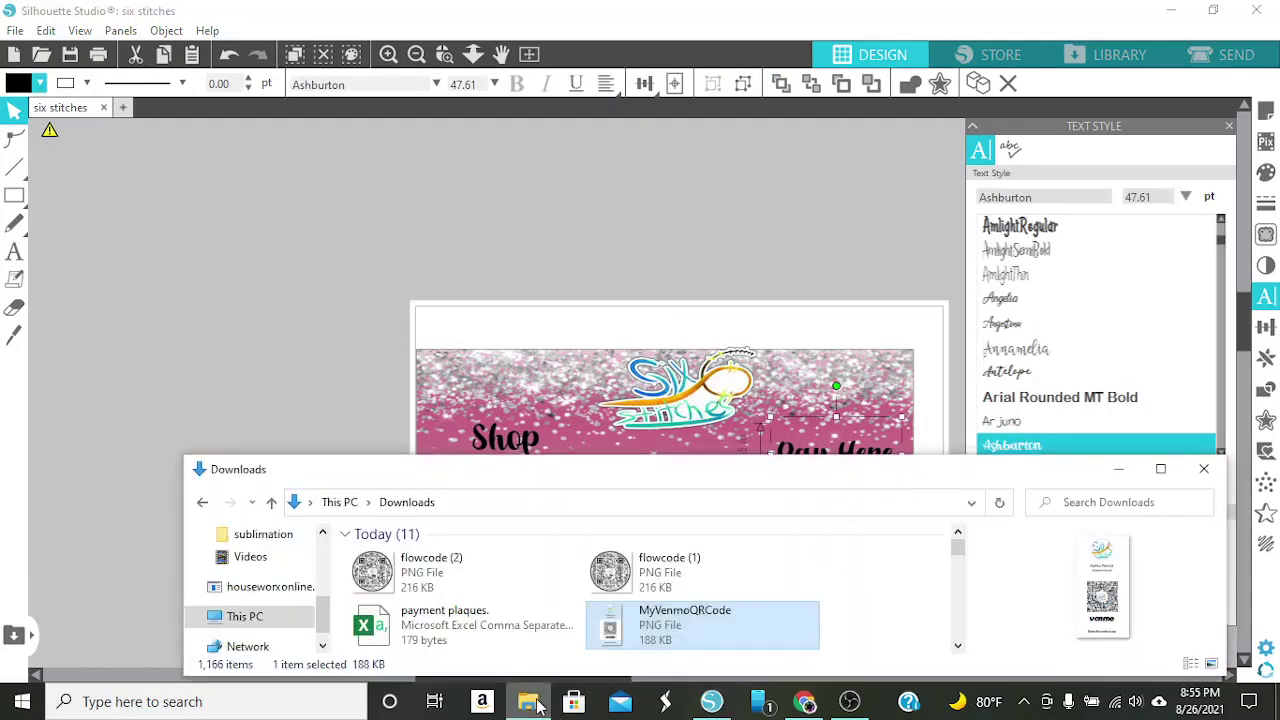
left_click_drag(620, 635, 300, 375)
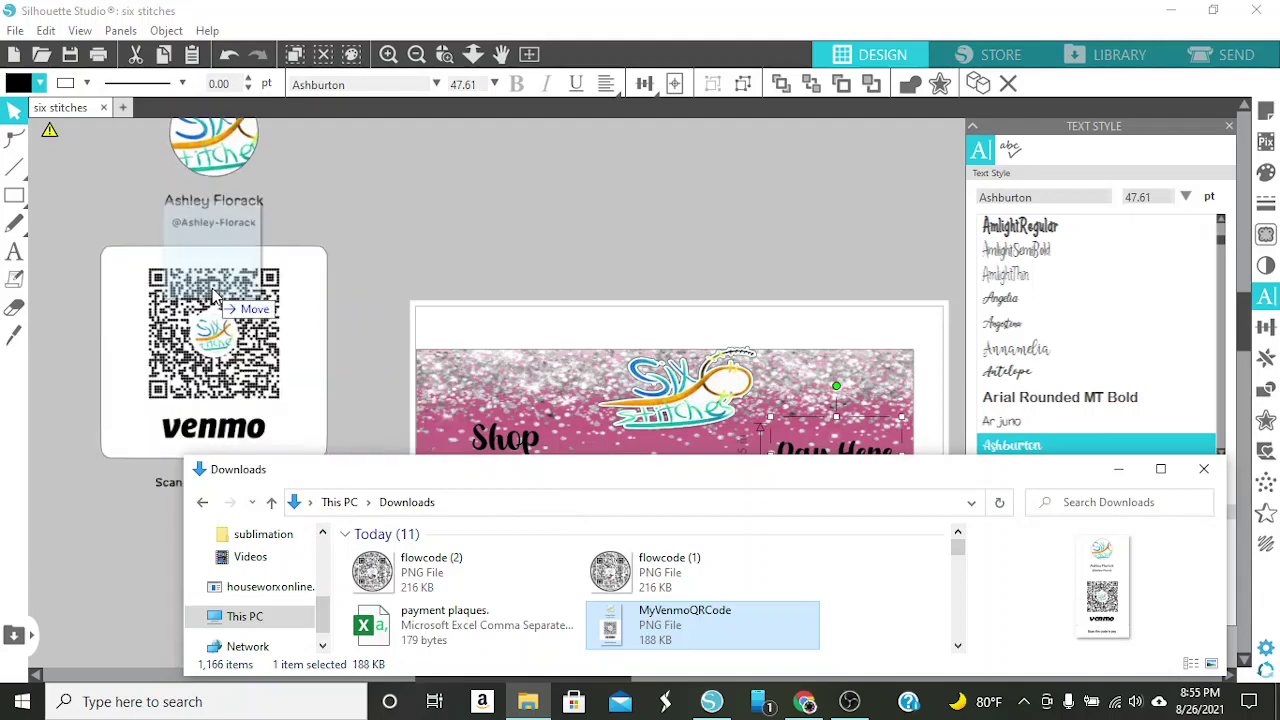
left_click(1204, 469)
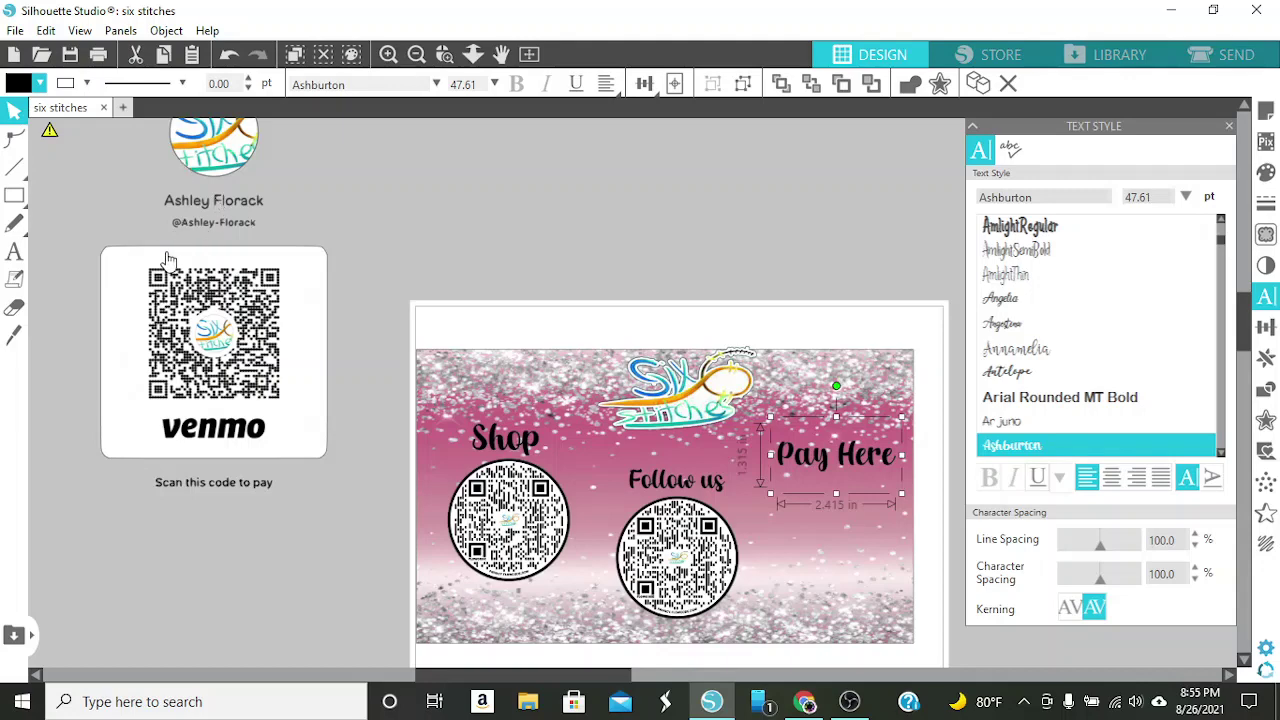
left_click_drag(168, 258, 168, 270)
Erase the logo, account name and handle above the Venmo code card and the "Scan this code to pay" line beneath it
key("ctrl+shift+e")
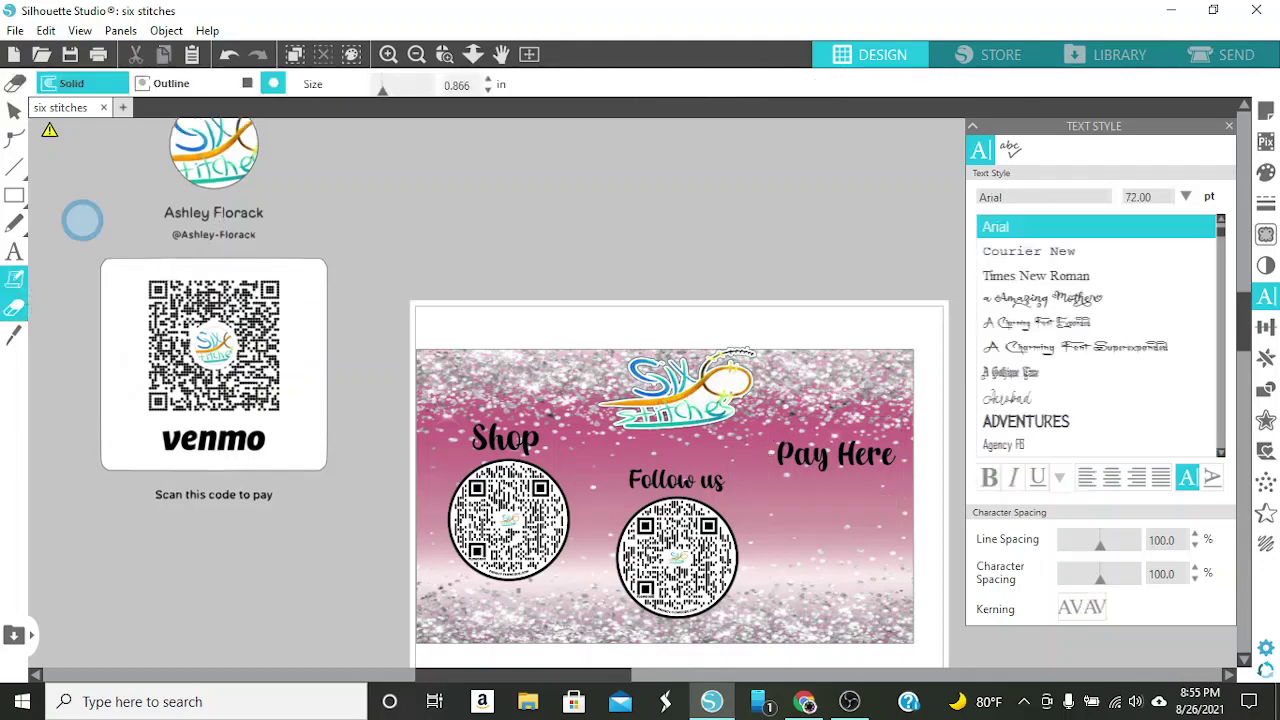
mouse_move(135, 130)
left_mouse_down()
mouse_move(283, 142)
mouse_move(184, 224)
mouse_move(195, 230)
left_mouse_up()
left_click(14, 309)
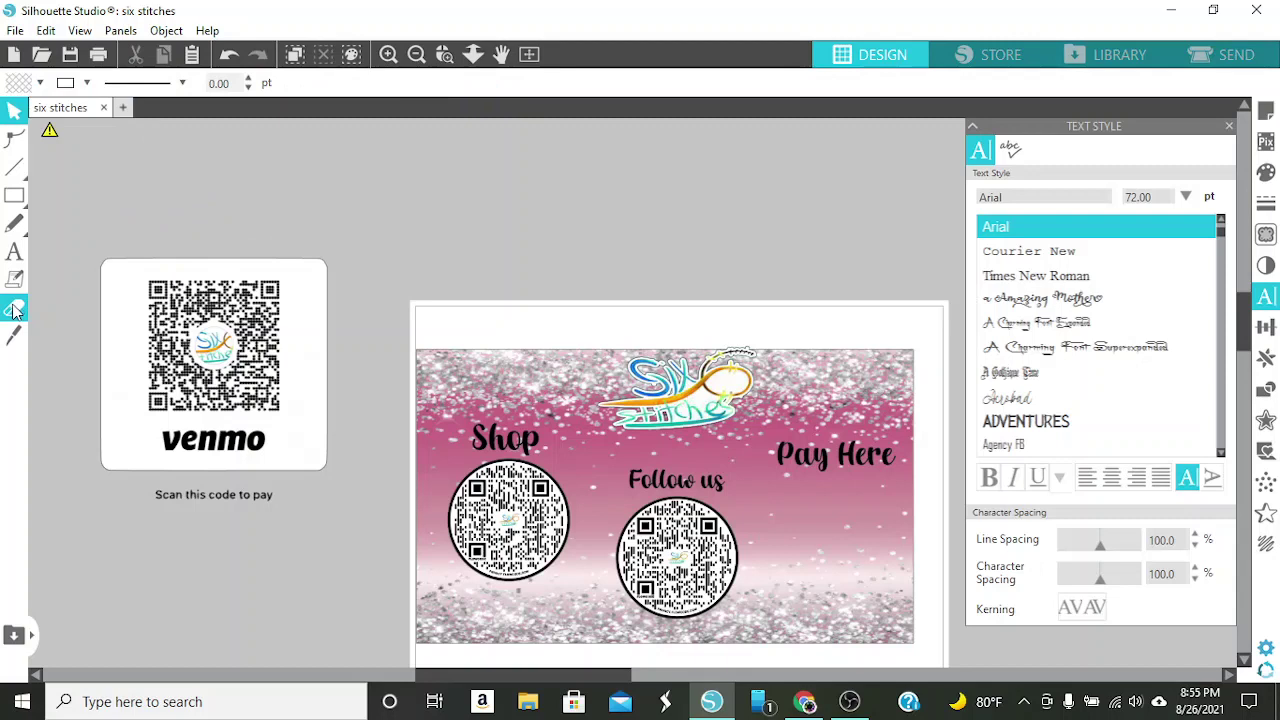
left_click(14, 309)
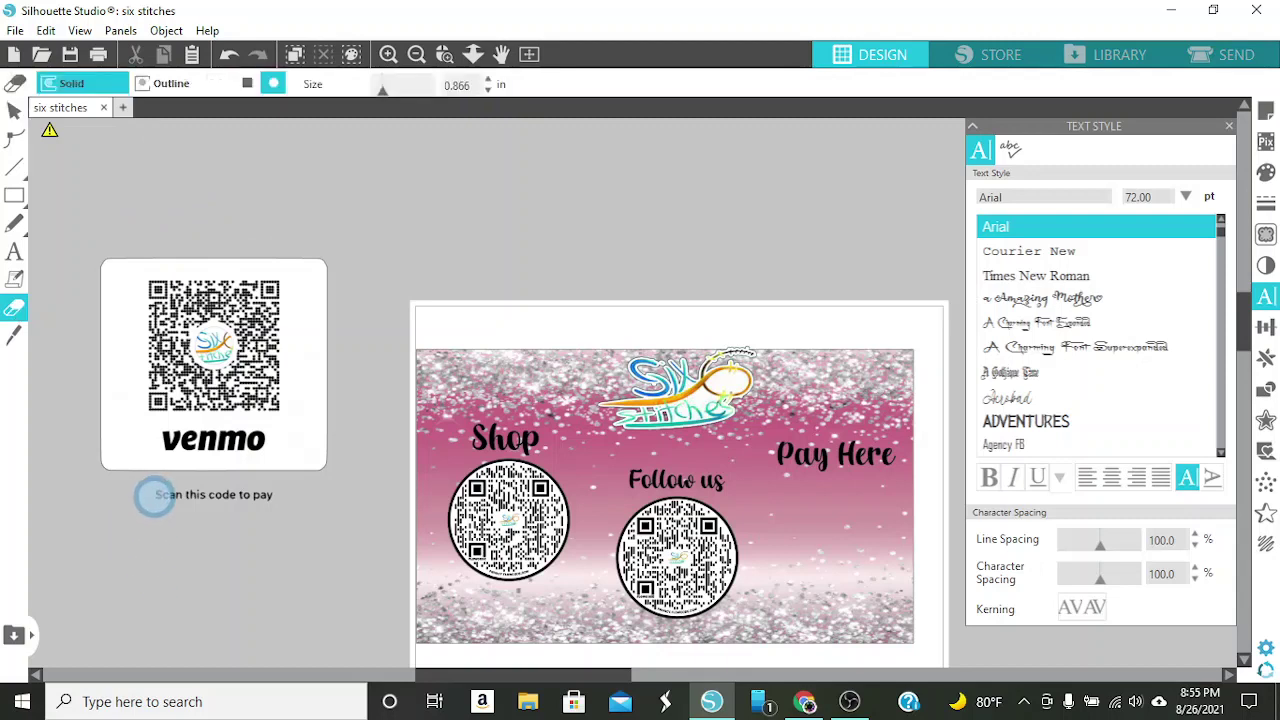
left_click_drag(155, 494, 280, 508)
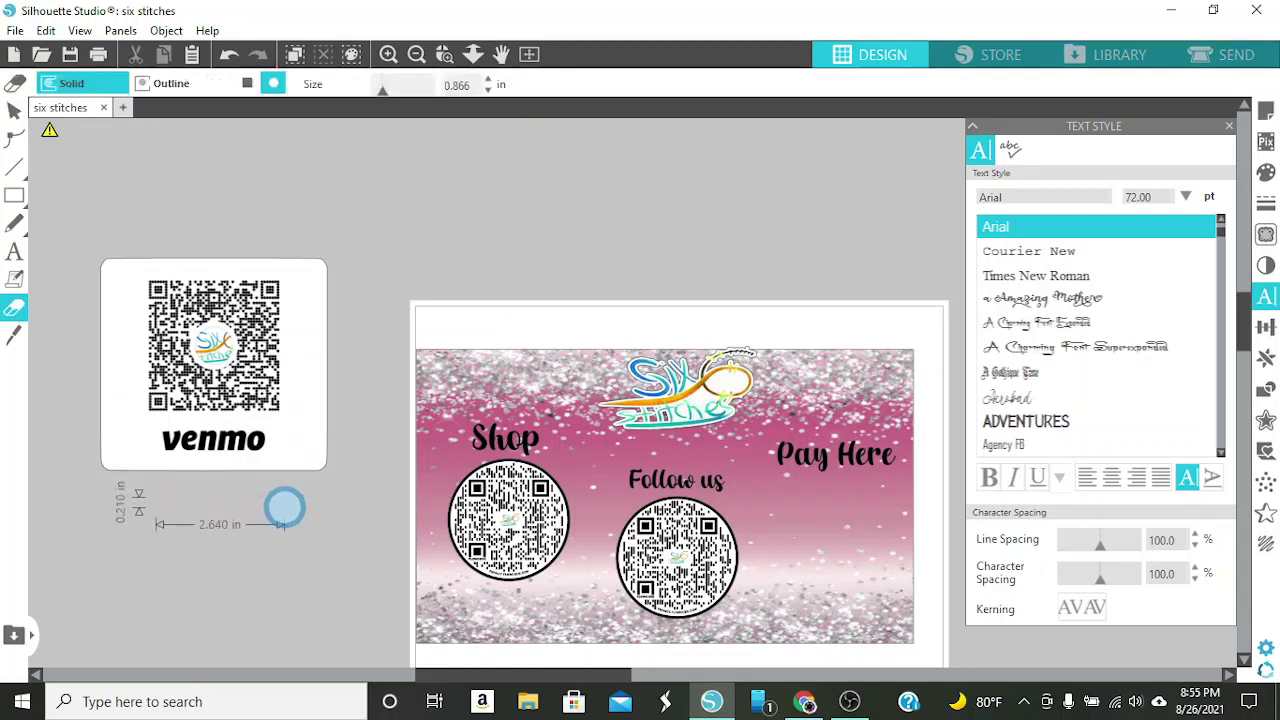
Try the Venmo card at about 3.1 in wide beneath "Pay Here", and move it back off the page
left_click(178, 343)
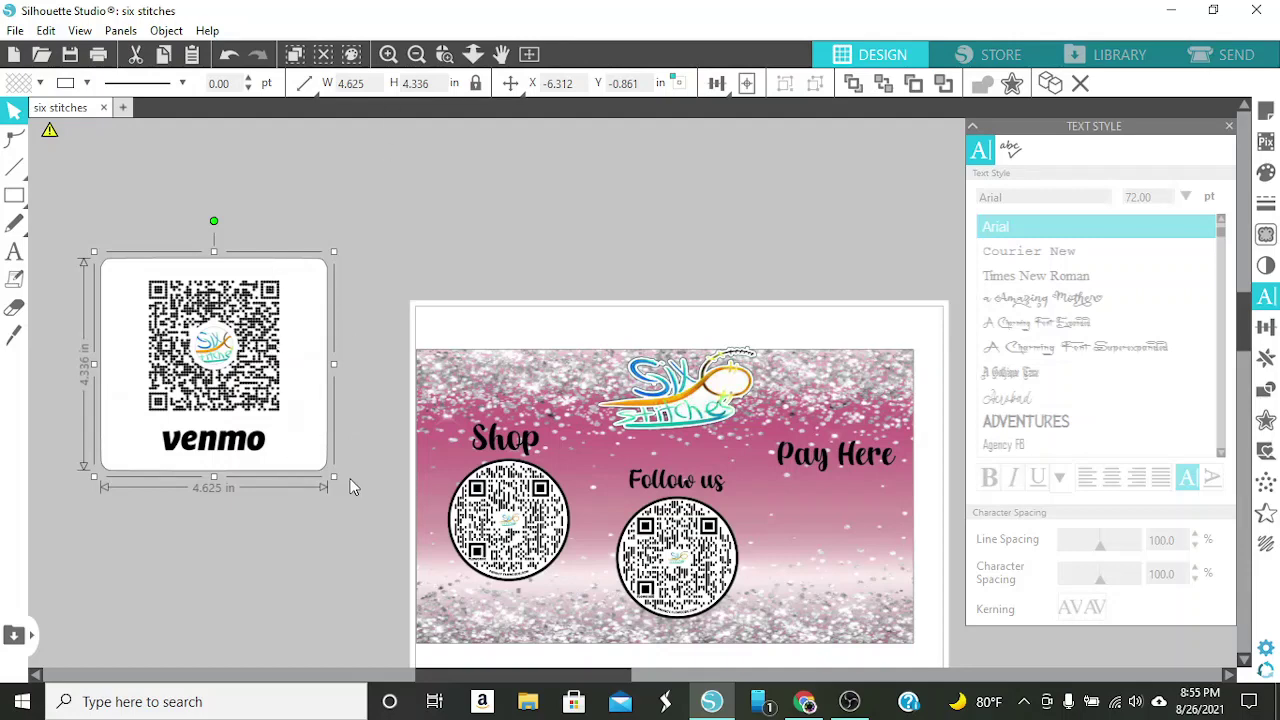
left_click_drag(333, 479, 252, 419)
left_click_drag(208, 352, 848, 566)
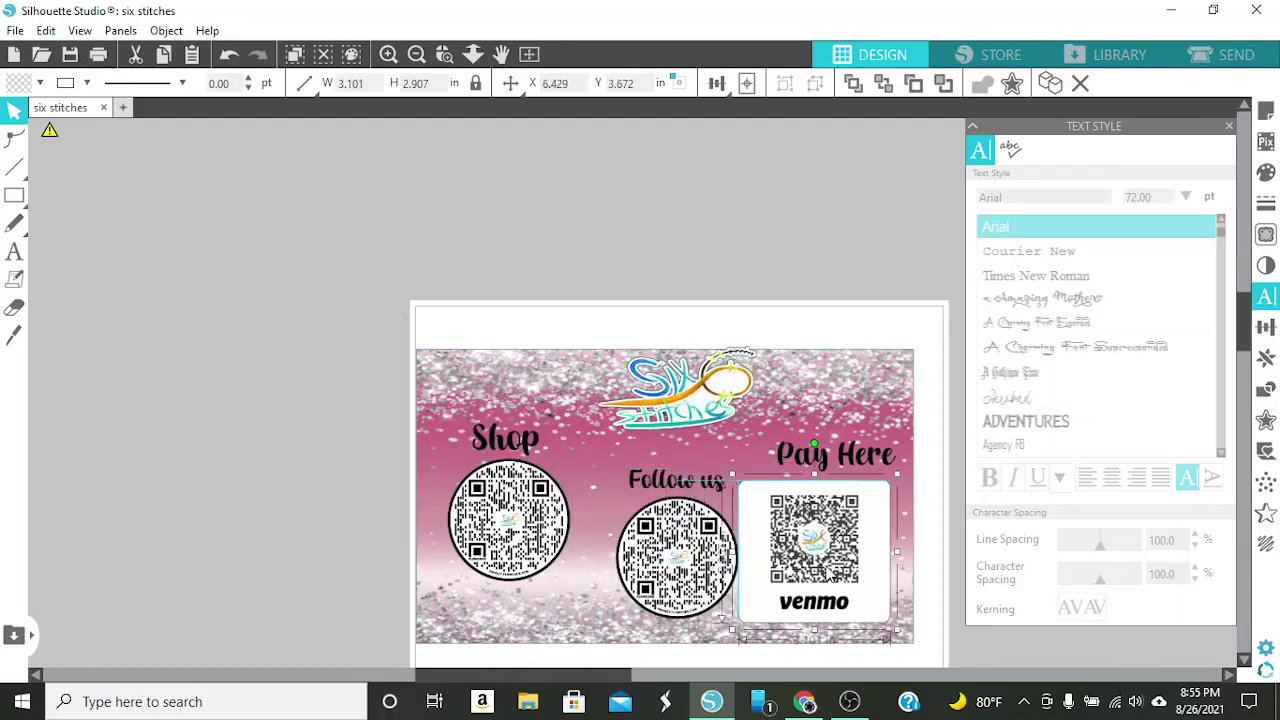
key("Left")
key("Left")
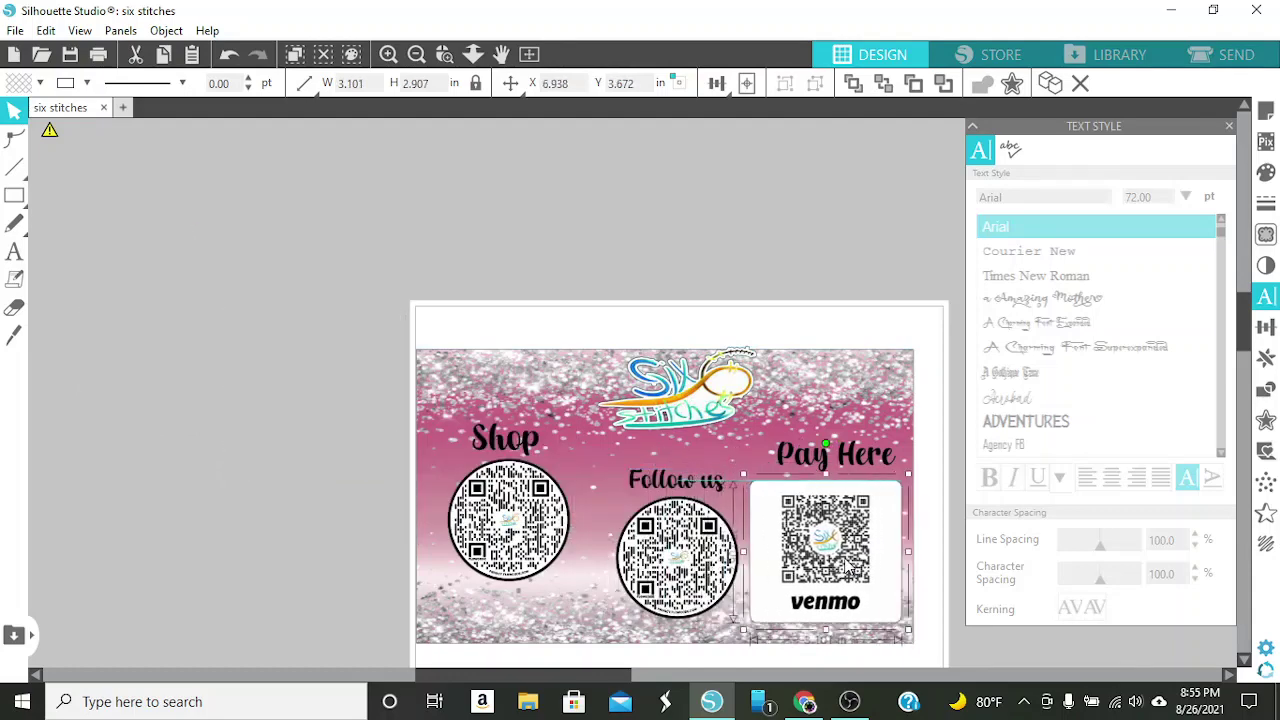
key("Right")
key("Right")
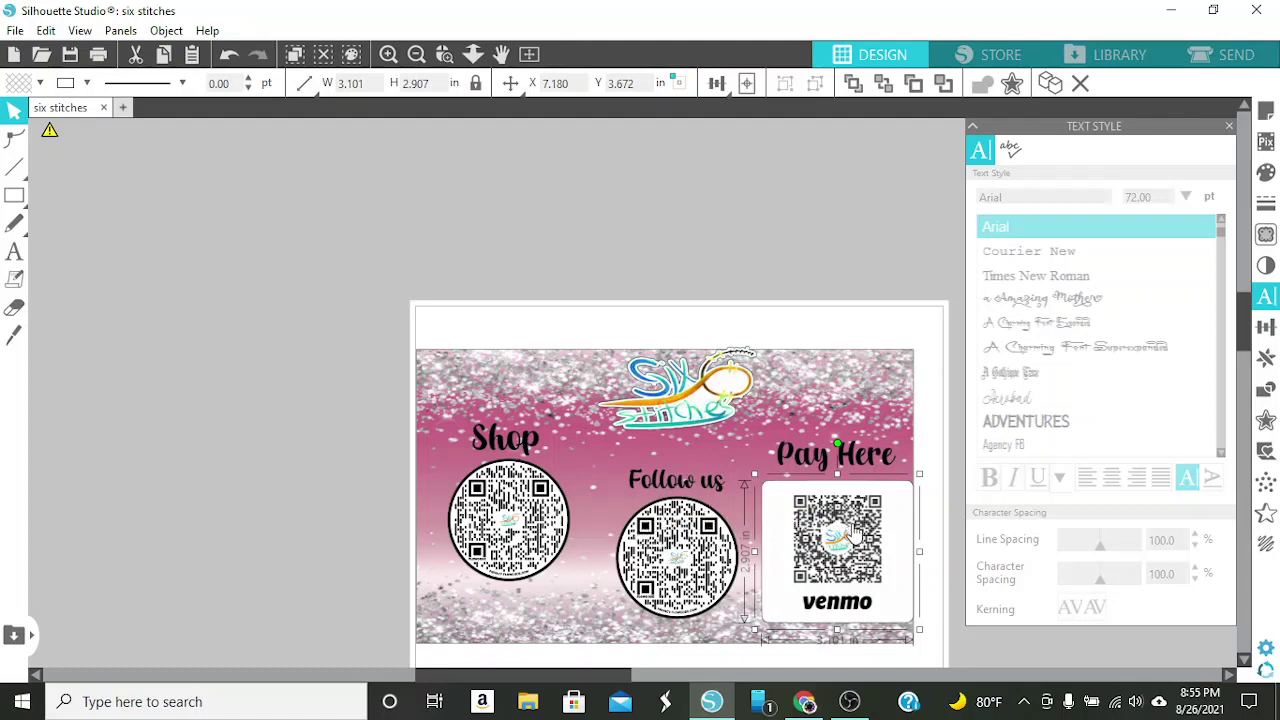
left_click_drag(826, 525, 176, 402)
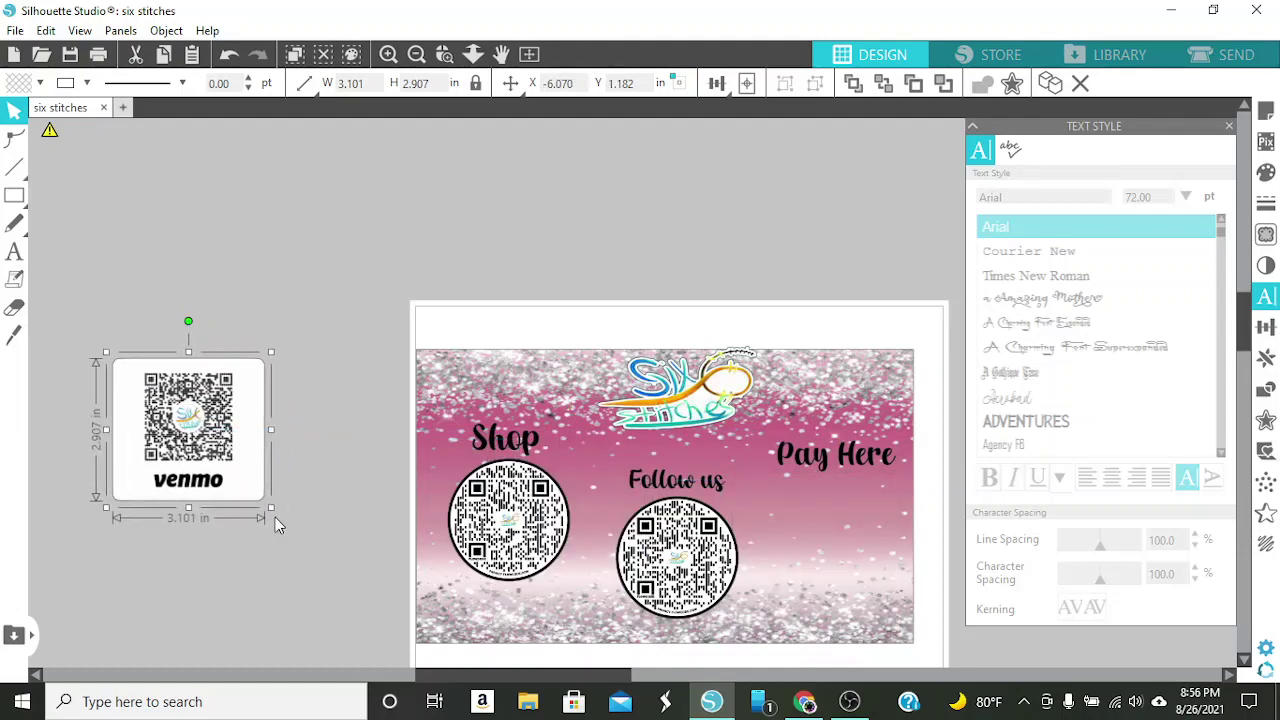
Enlarge the Venmo card to about 4 in wide and draw a rectangle above it with a height of 3 in
left_click_drag(271, 508, 319, 554)
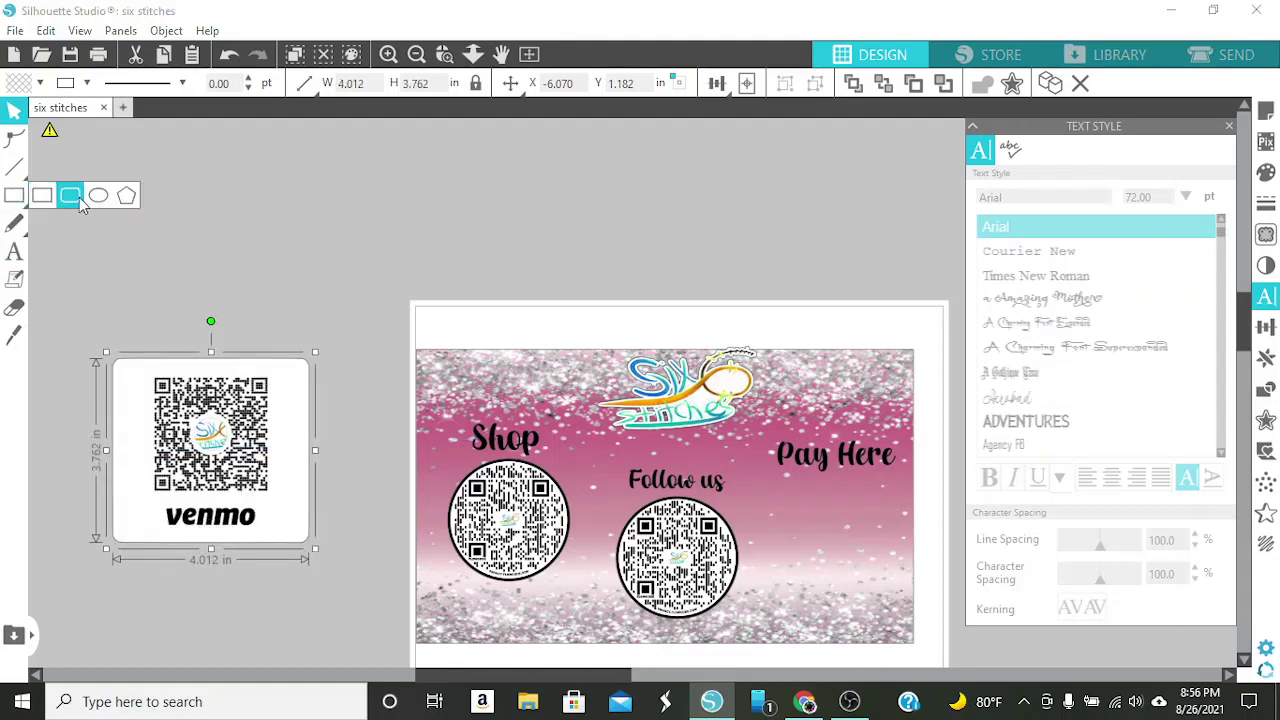
left_click(41, 198)
left_click_drag(165, 190, 310, 326)
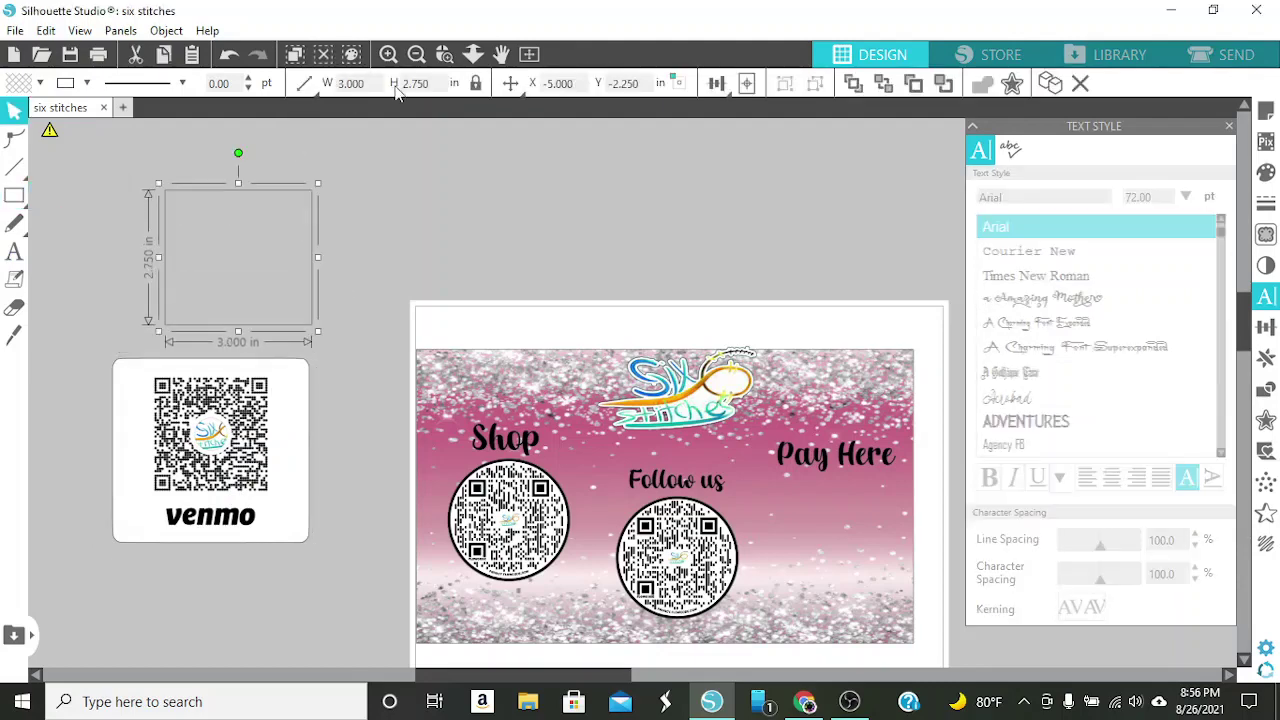
double_click(428, 83)
type("3")
key("Return")
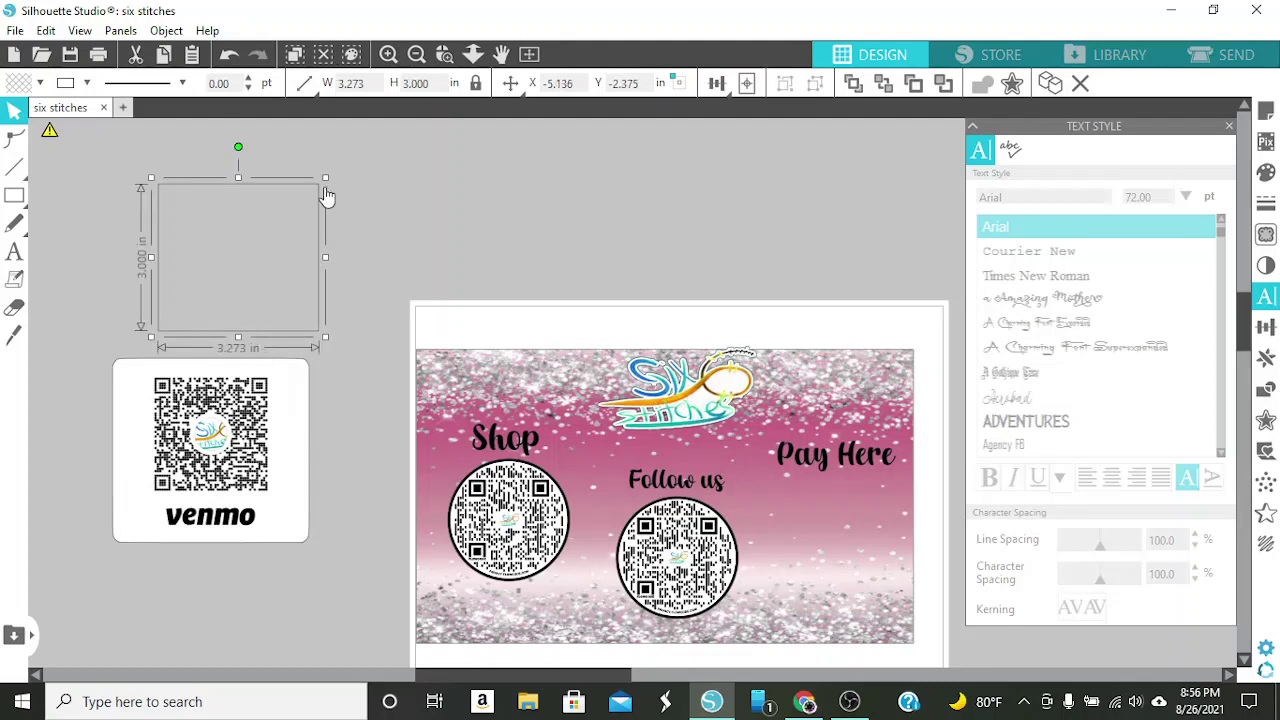
Position the rectangle over the Venmo card, enlarged to about 3.5 in wide to enclose the QR code and "venmo" wordmark
left_click_drag(314, 194, 290, 374)
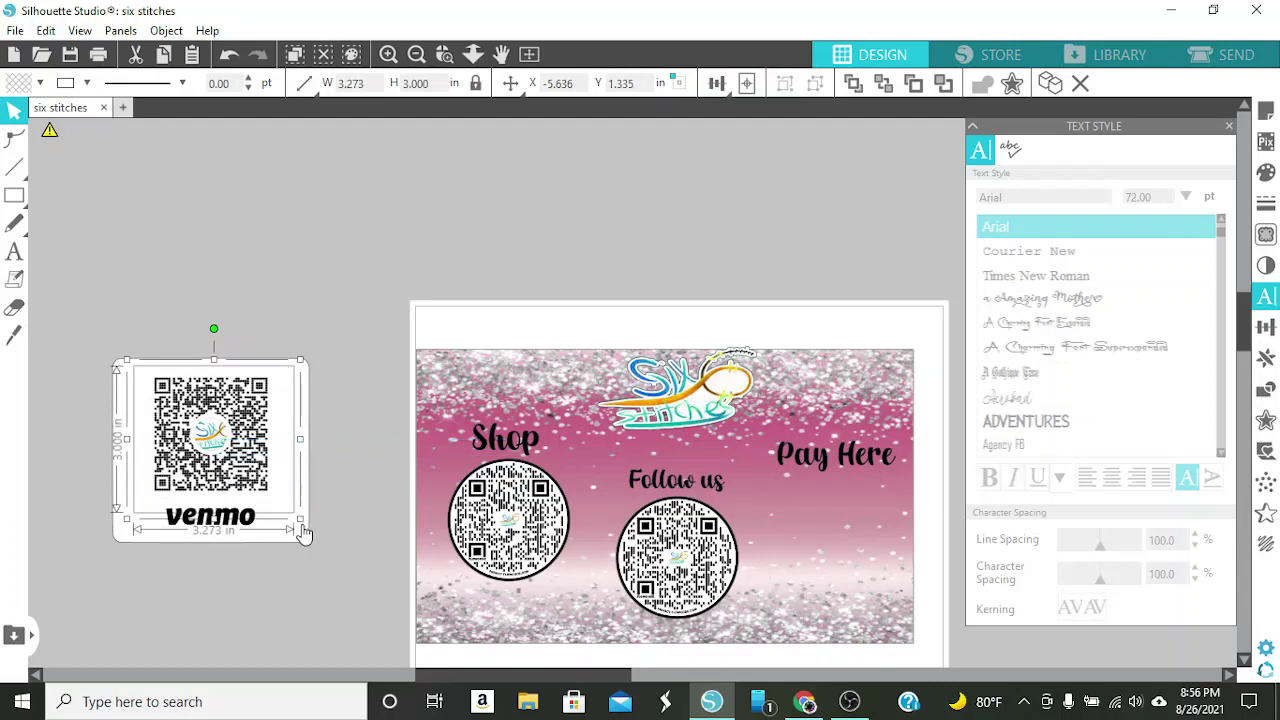
left_click_drag(300, 520, 306, 540)
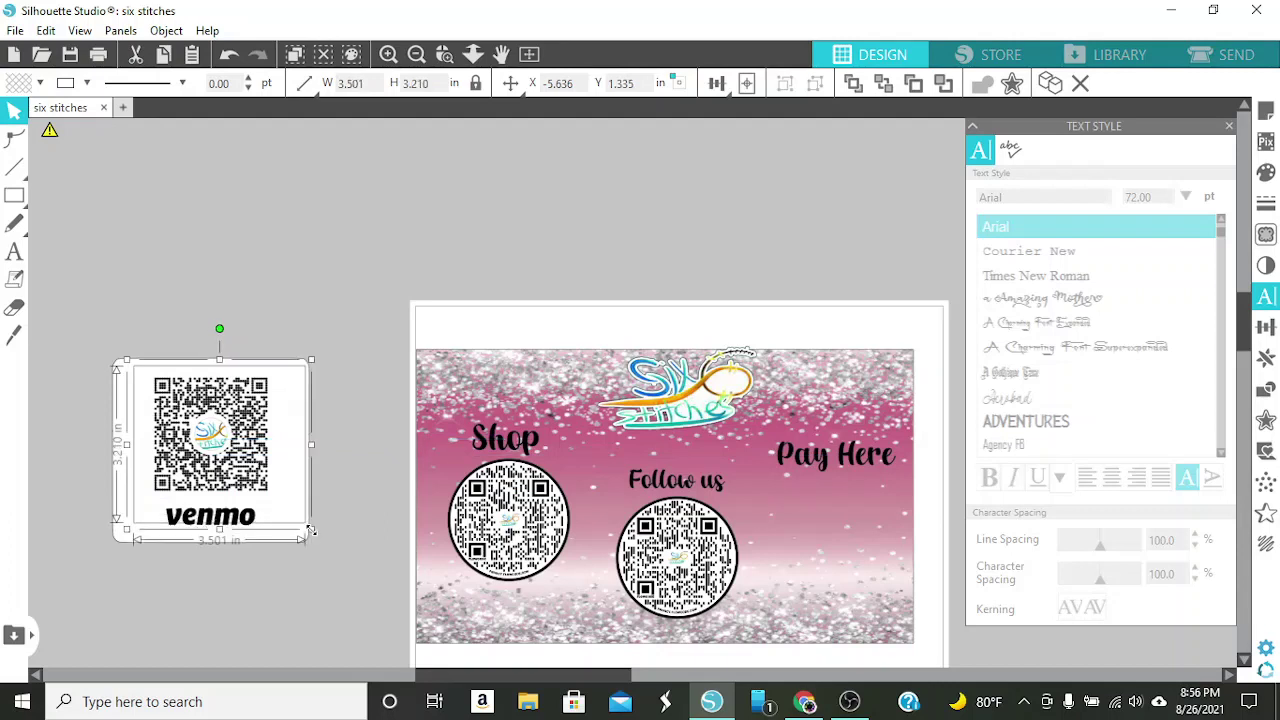
left_click_drag(214, 371, 205, 372)
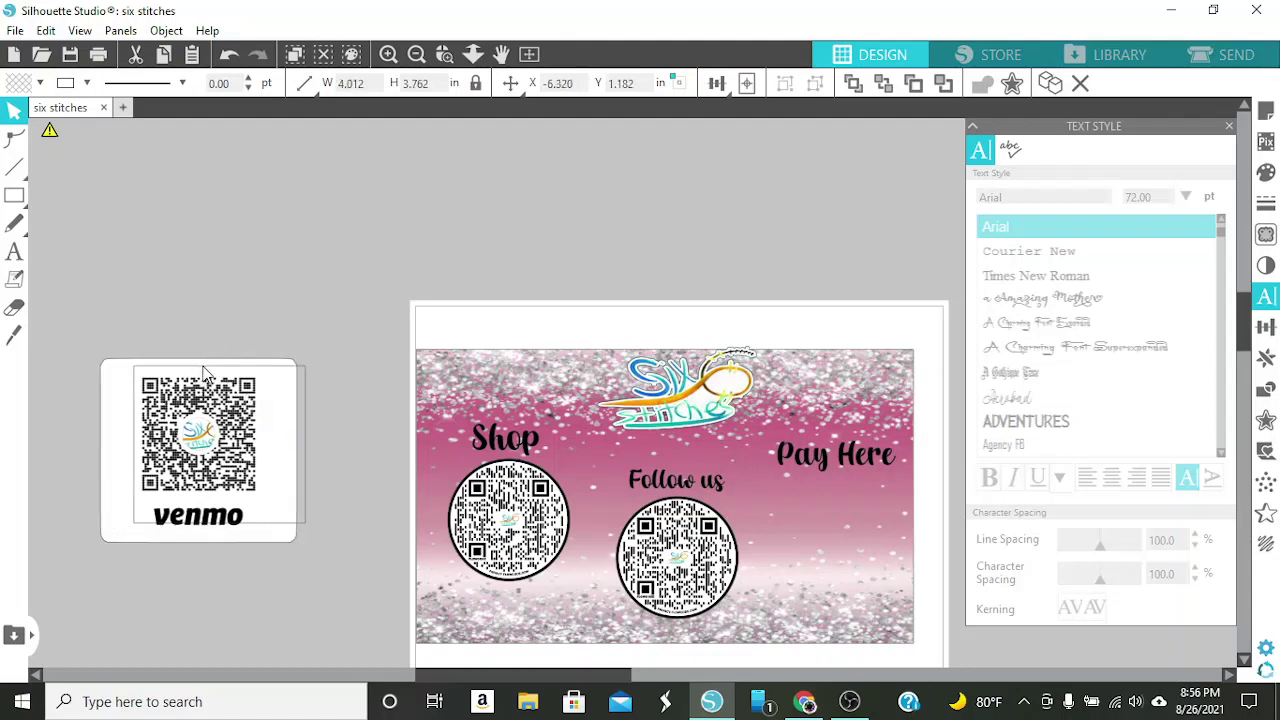
left_click(295, 461)
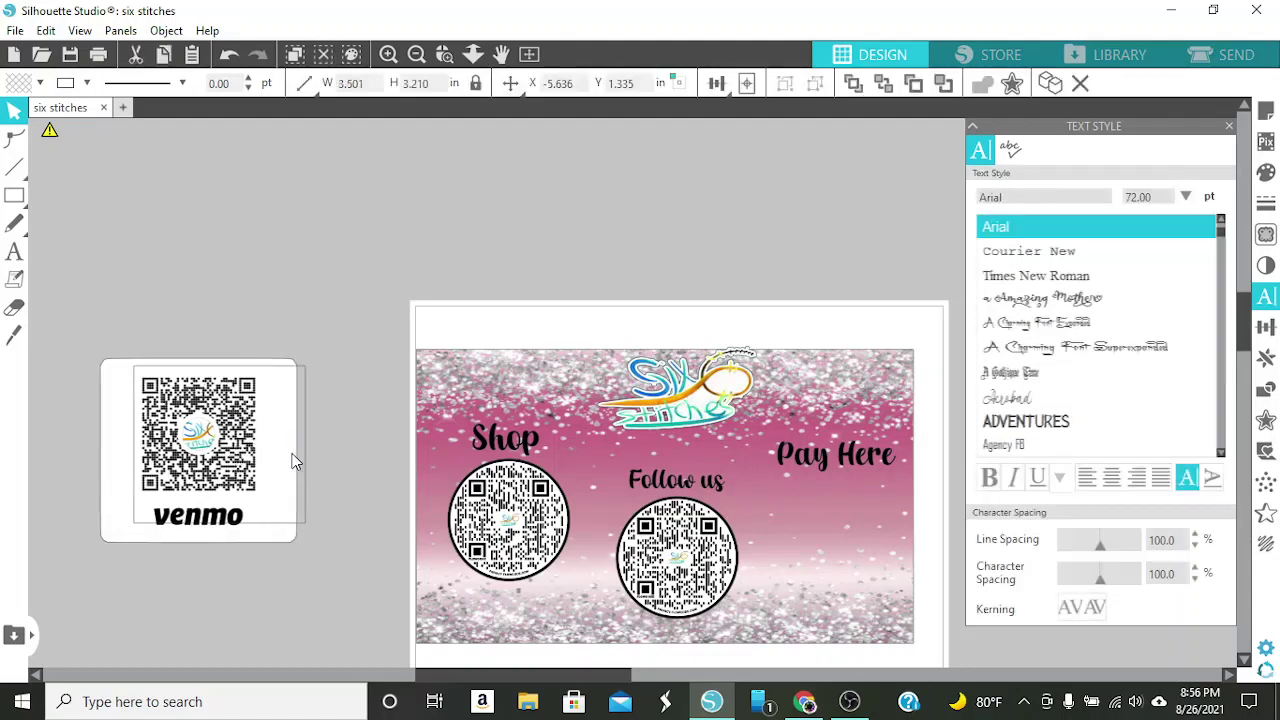
mouse_move(295, 461)
left_mouse_down()
mouse_move(273, 466)
mouse_move(283, 477)
left_mouse_up()
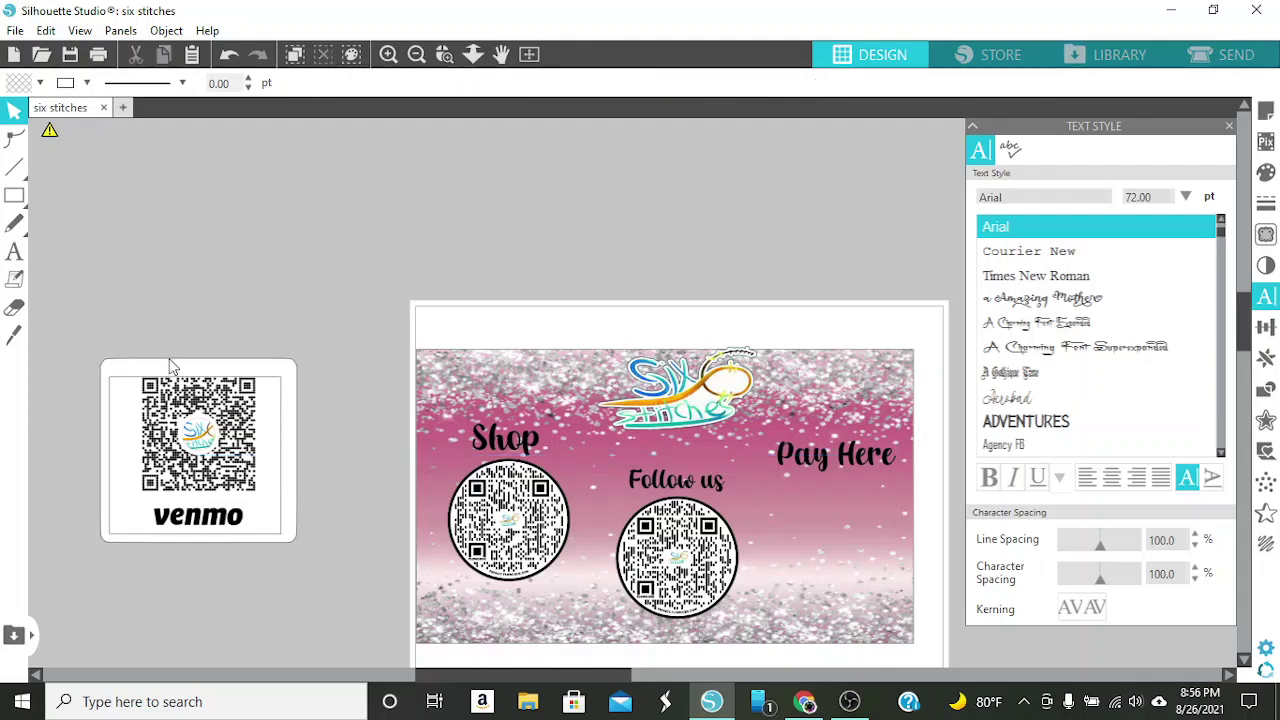
Center the rectangle horizontally on the Venmo card
left_click(170, 364)
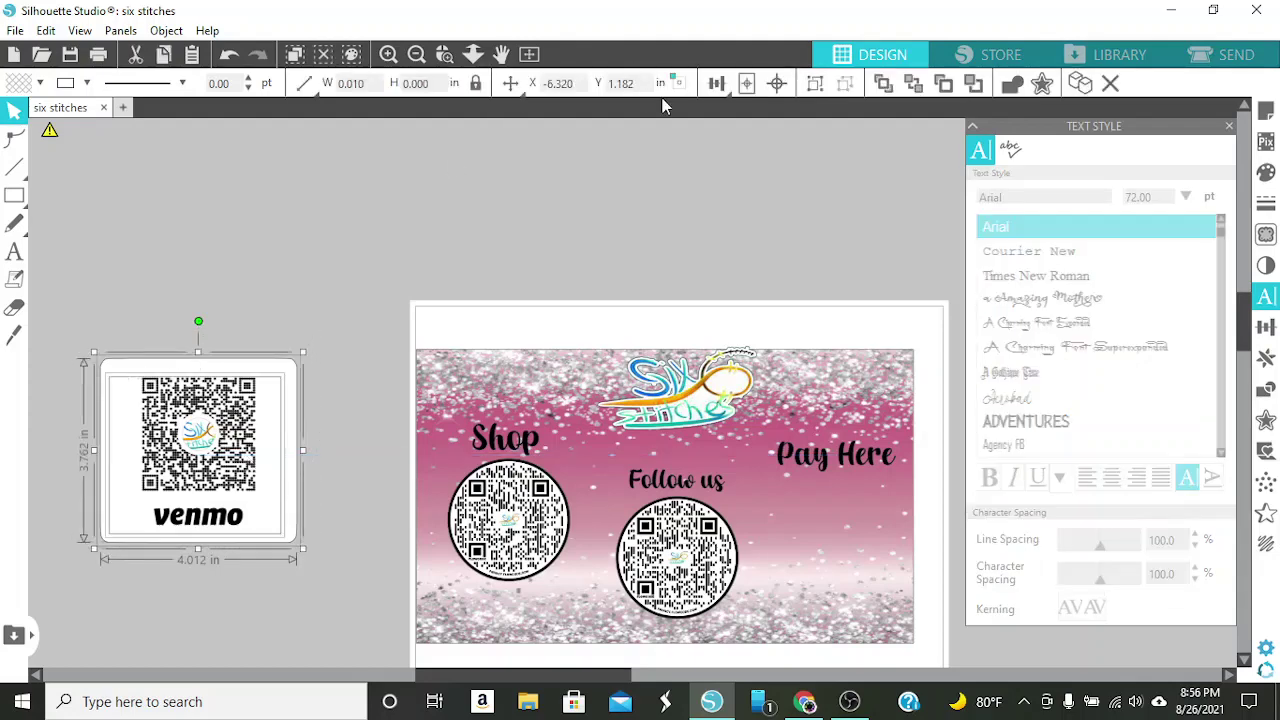
left_click(716, 83)
left_click(745, 113)
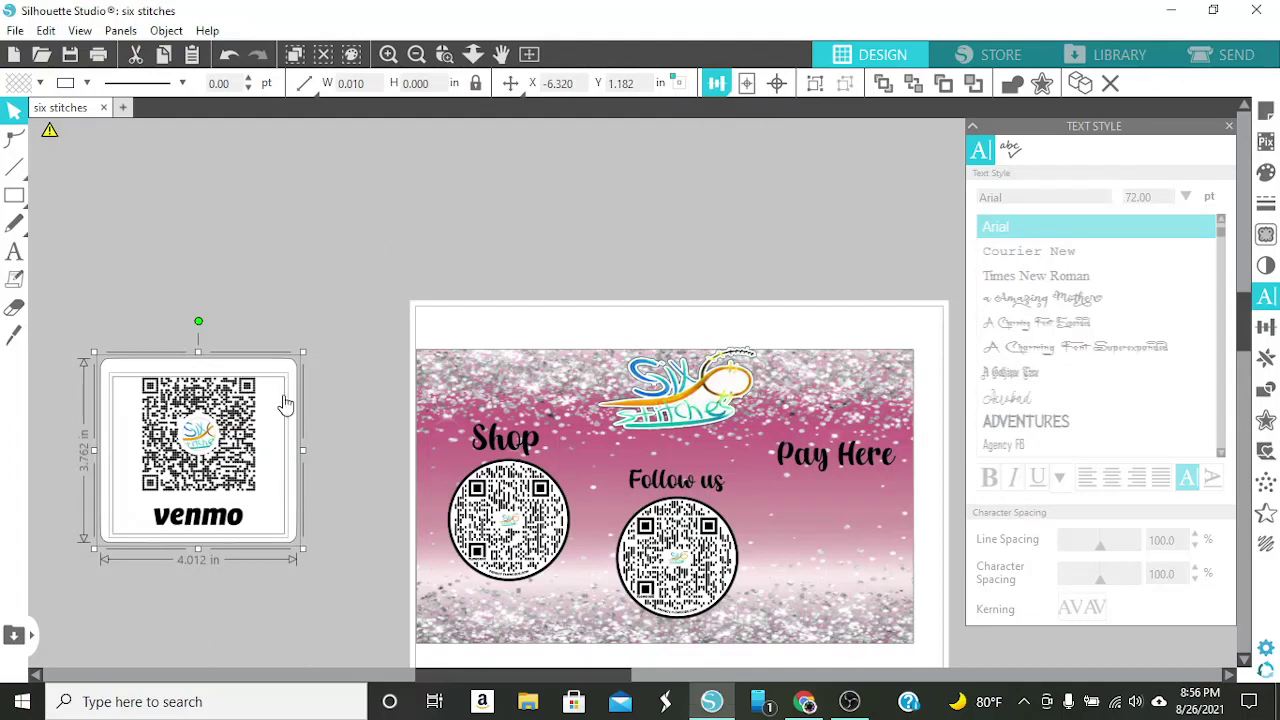
left_click(283, 350)
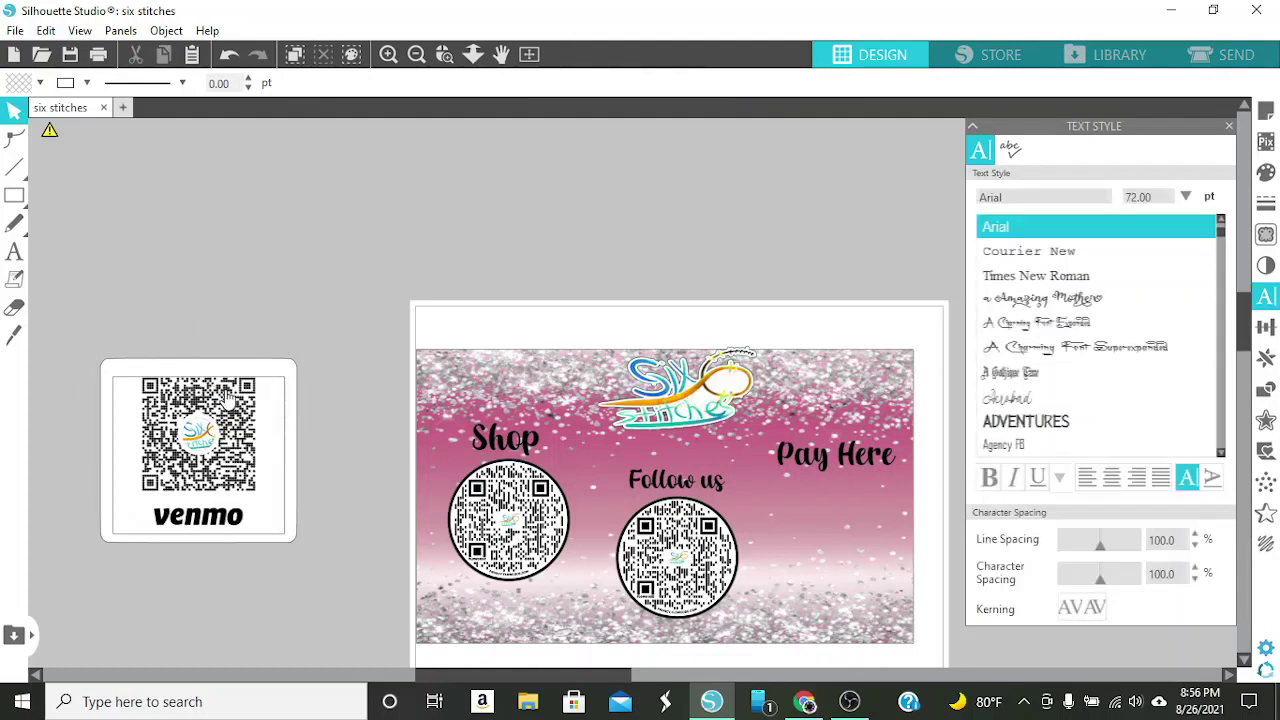
Unlock the rectangle's aspect ratio and set its height to 3.5 in
left_click(281, 381)
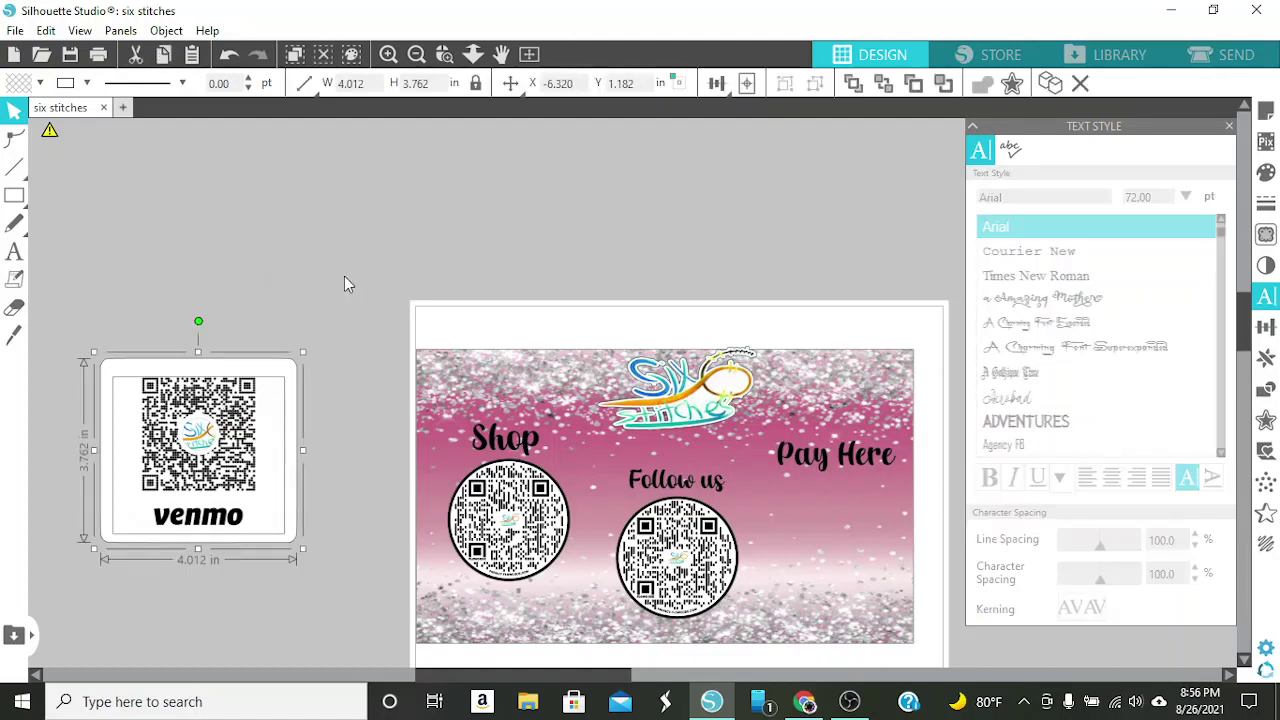
left_click(283, 393)
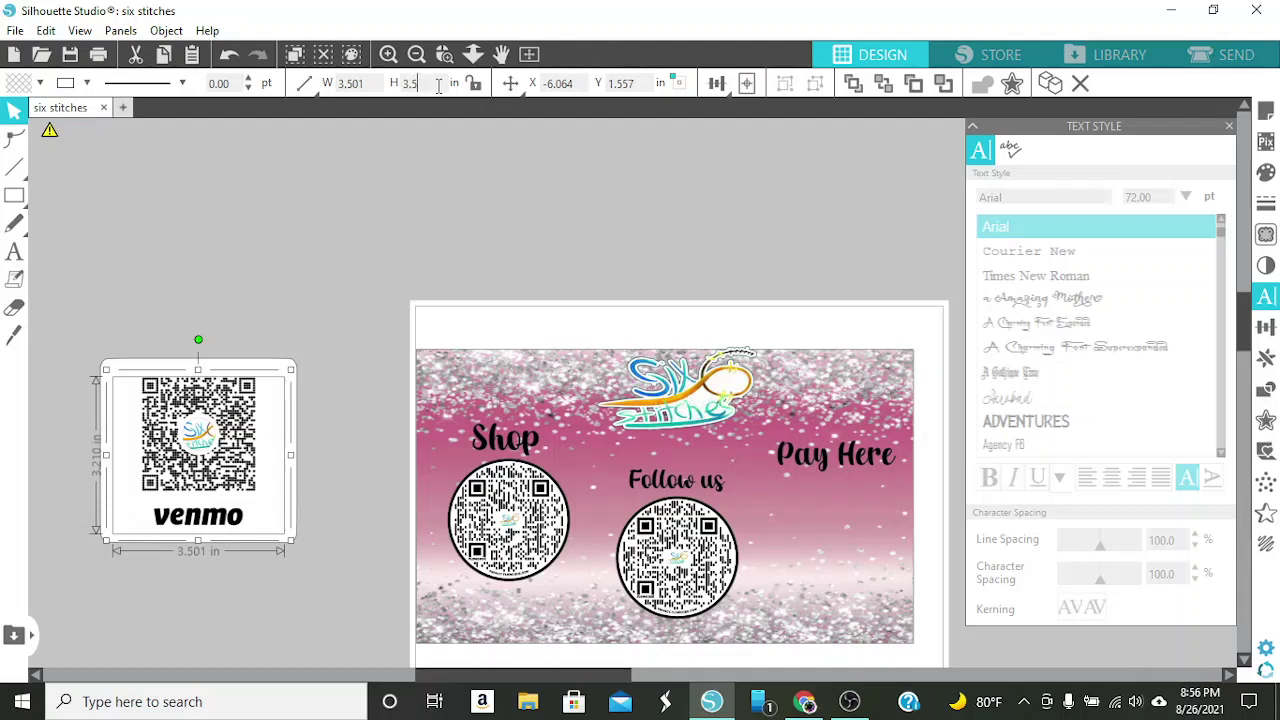
left_click(438, 86)
type("3.5")
key("Return")
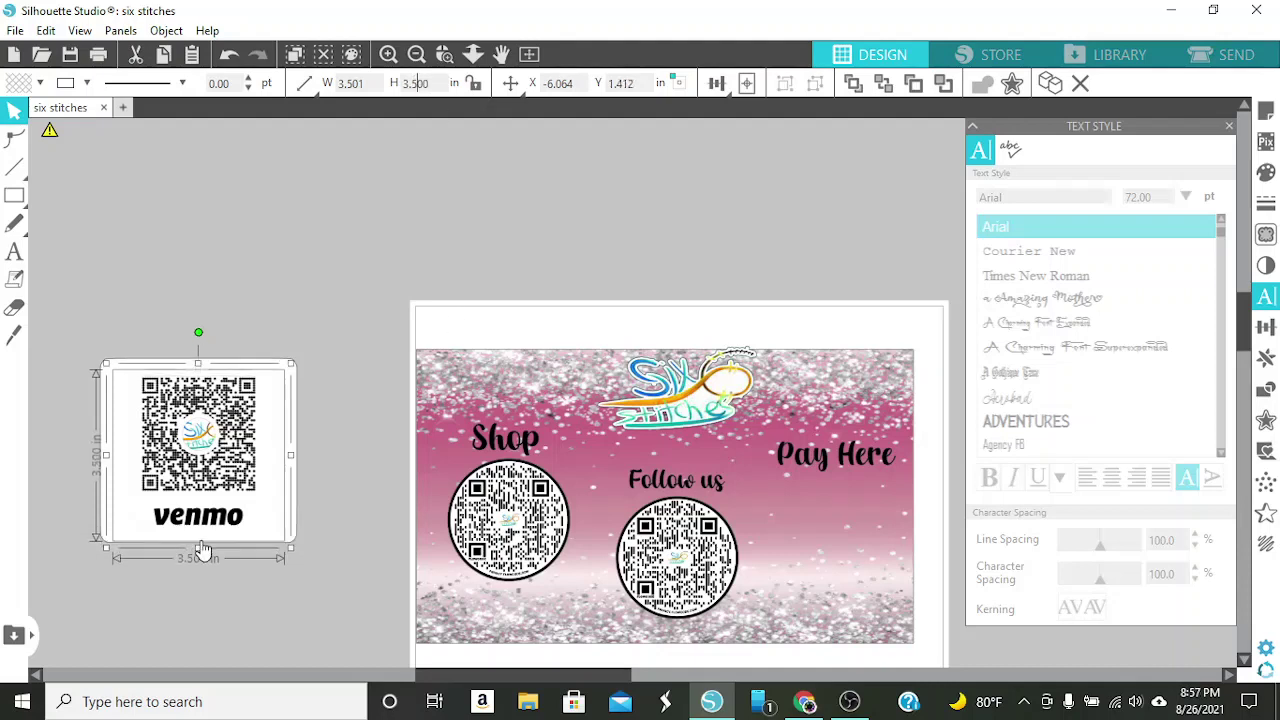
Align the rectangle and the Venmo card on their vertical centers
left_click(89, 332)
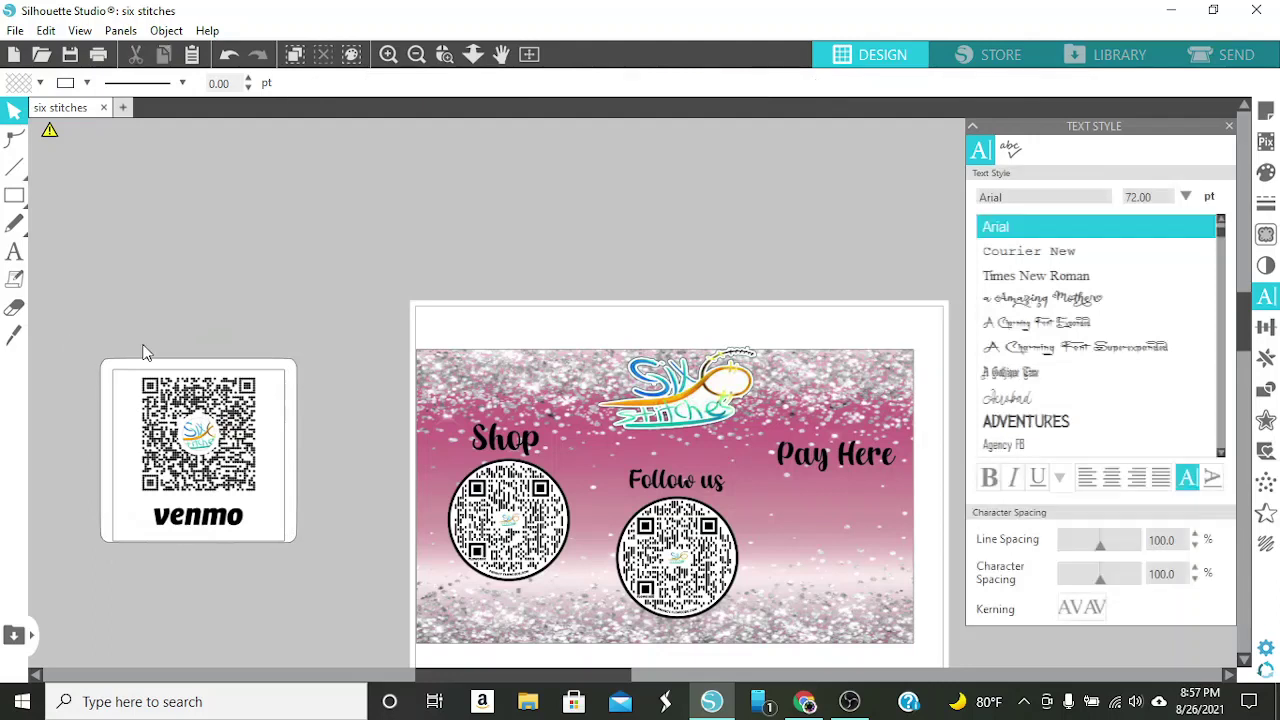
left_click_drag(89, 331, 318, 555)
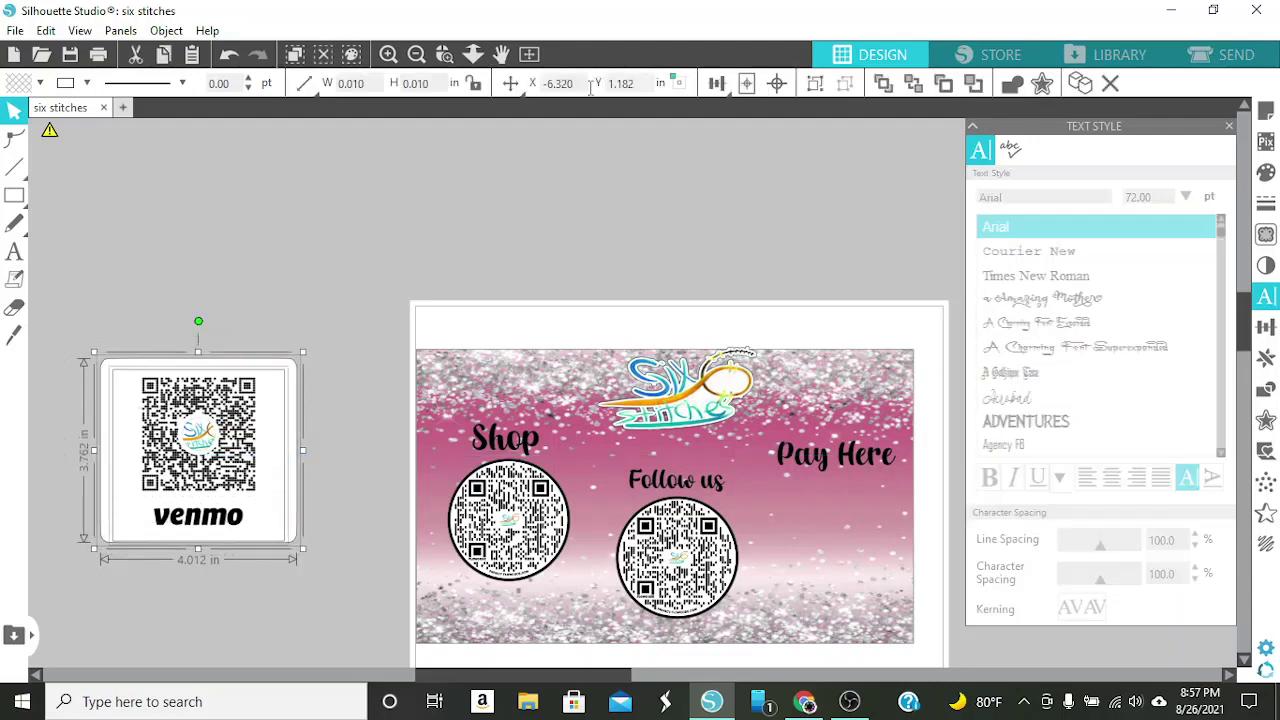
left_click(716, 83)
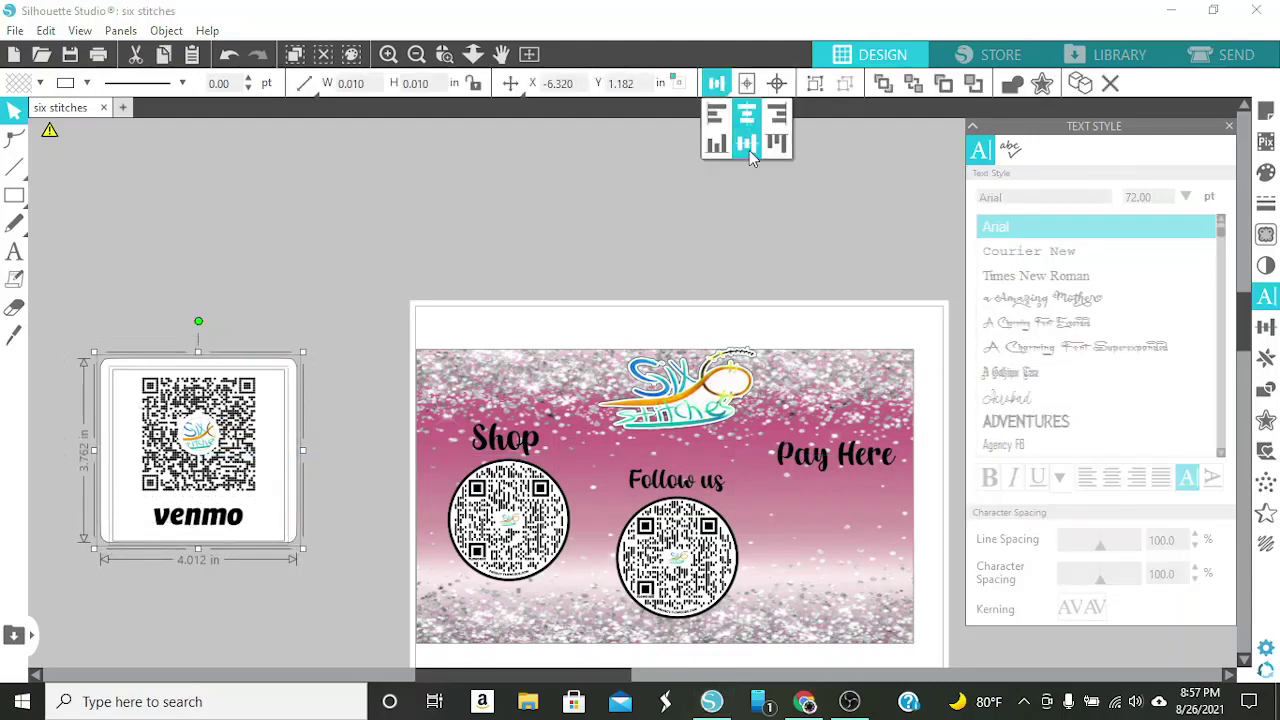
left_click(340, 307)
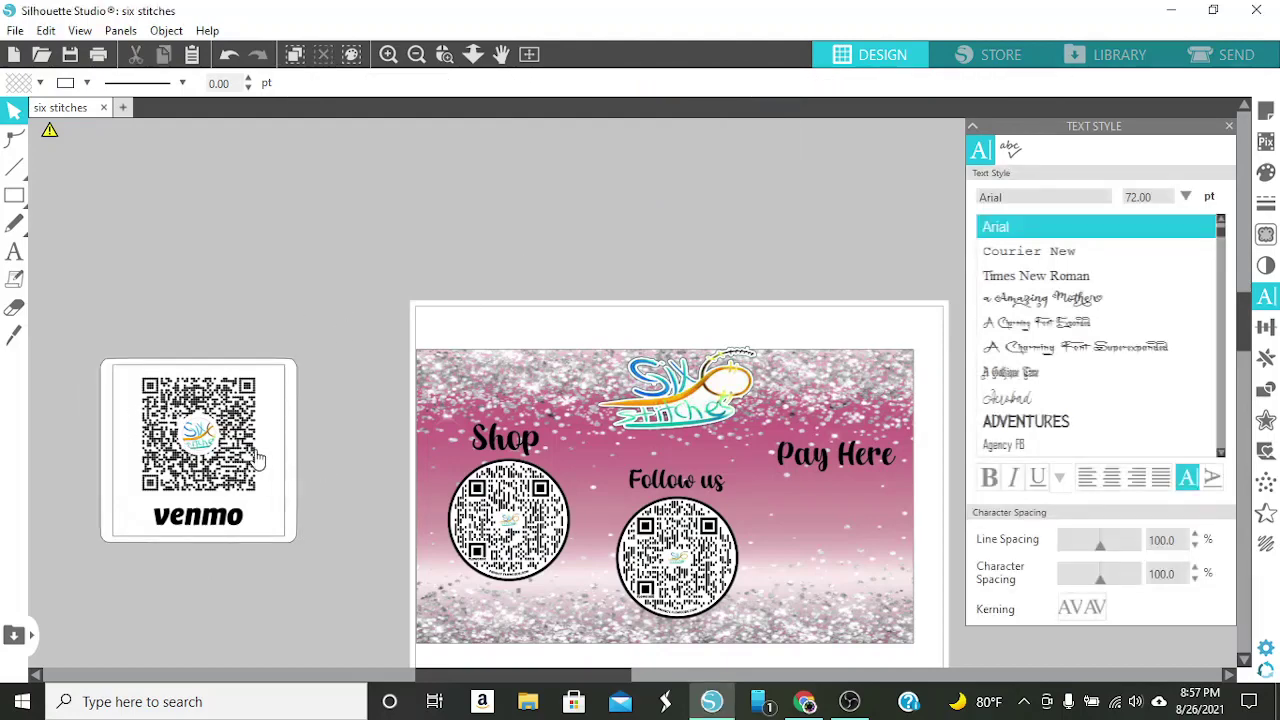
Intersect the rectangle with the Venmo card to trim off the card's rounded outer border
mouse_move(70, 324)
left_mouse_down()
mouse_move(224, 326)
mouse_move(309, 517)
left_mouse_up()
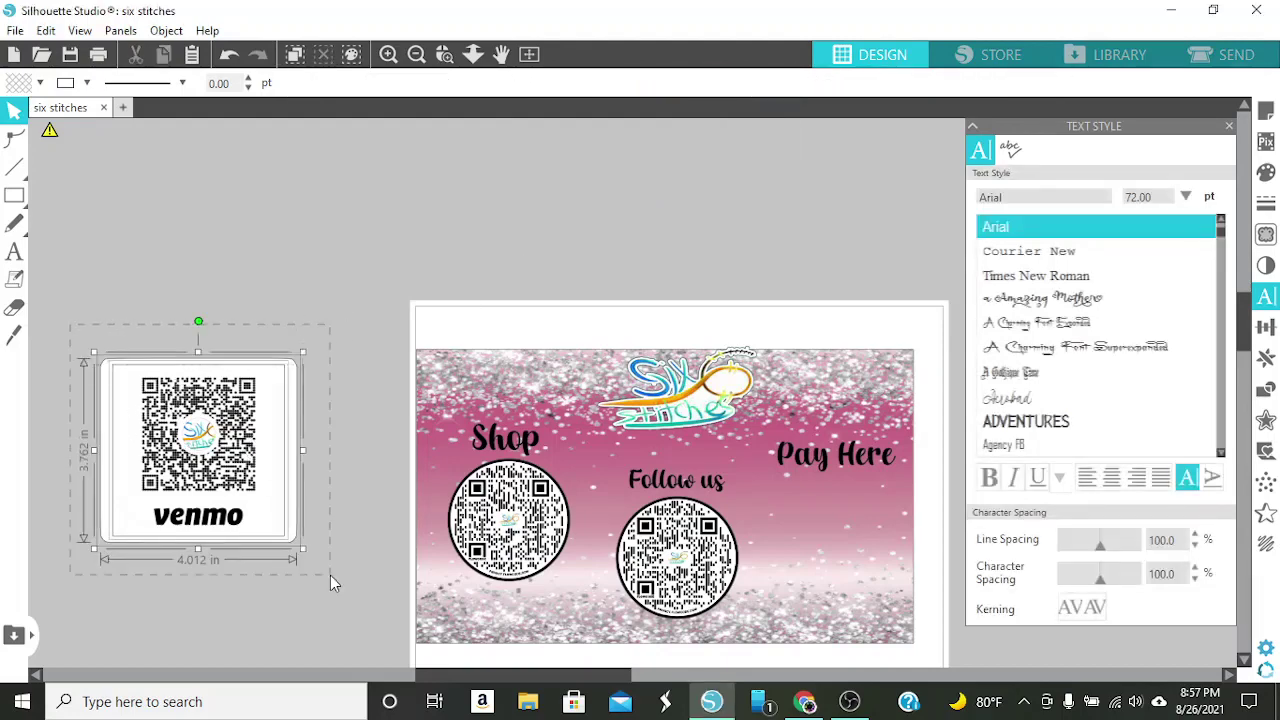
left_click_drag(330, 575, 330, 575)
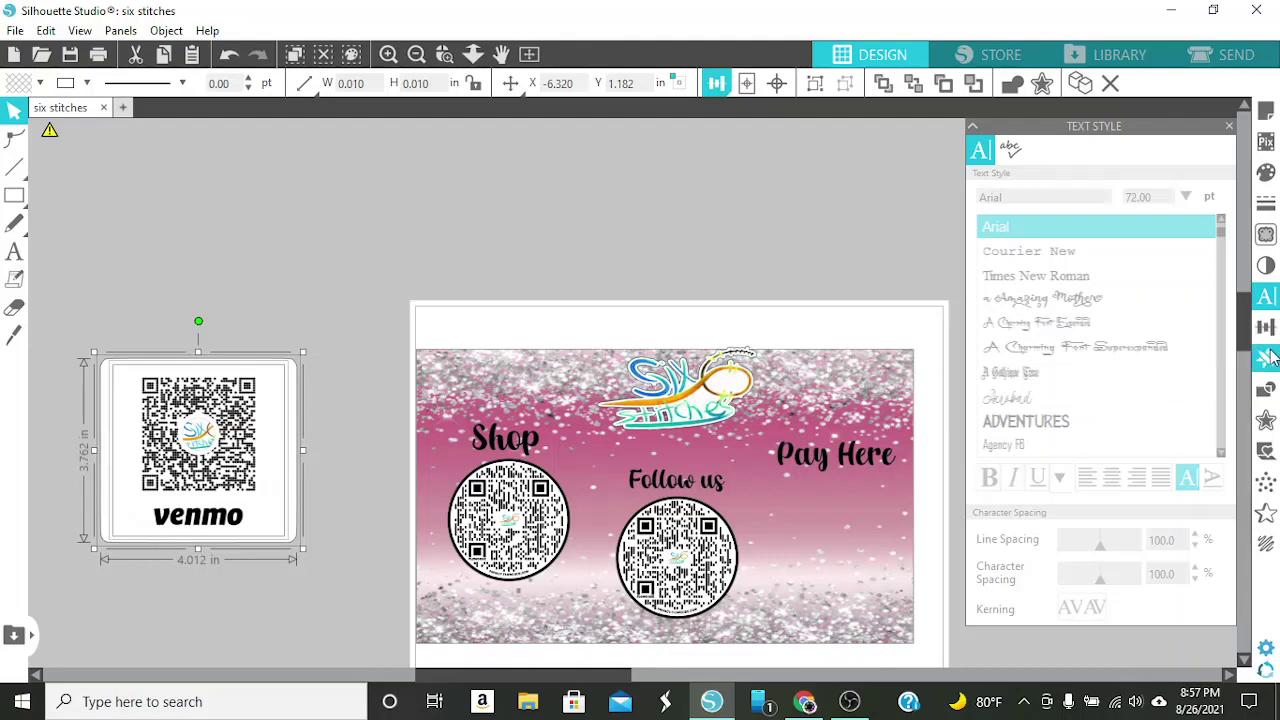
left_click(1266, 393)
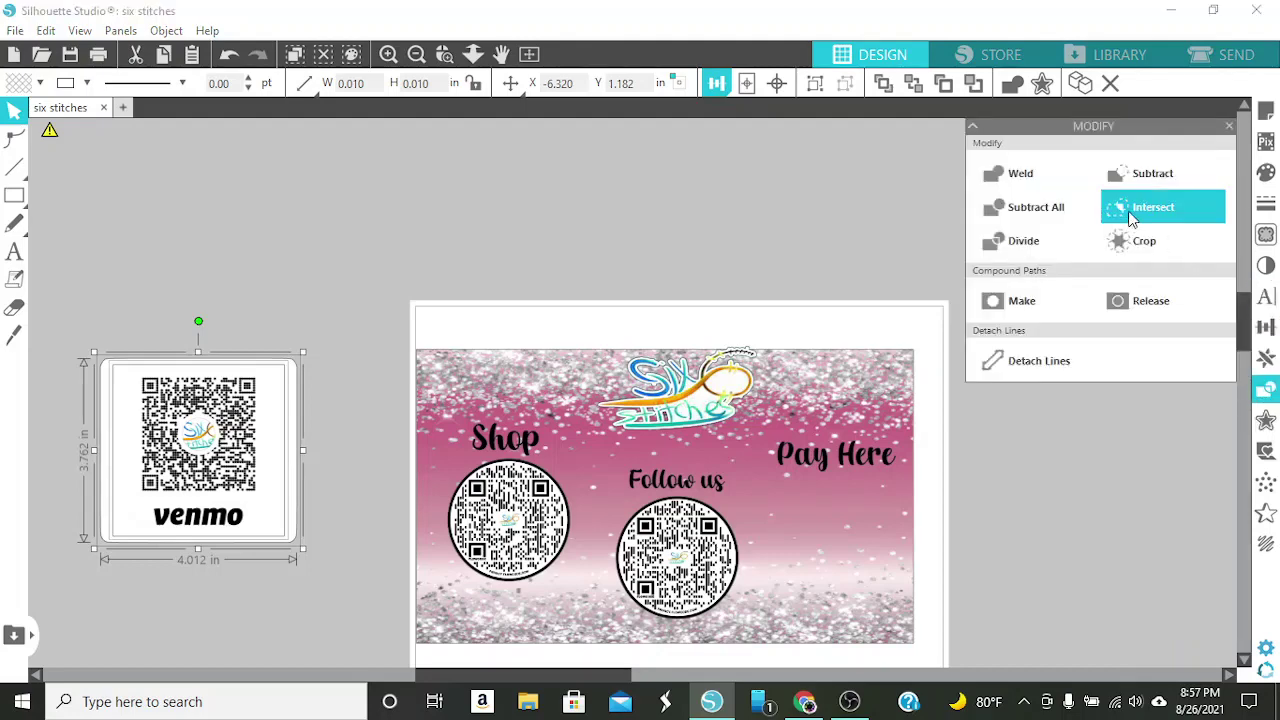
left_click(1130, 219)
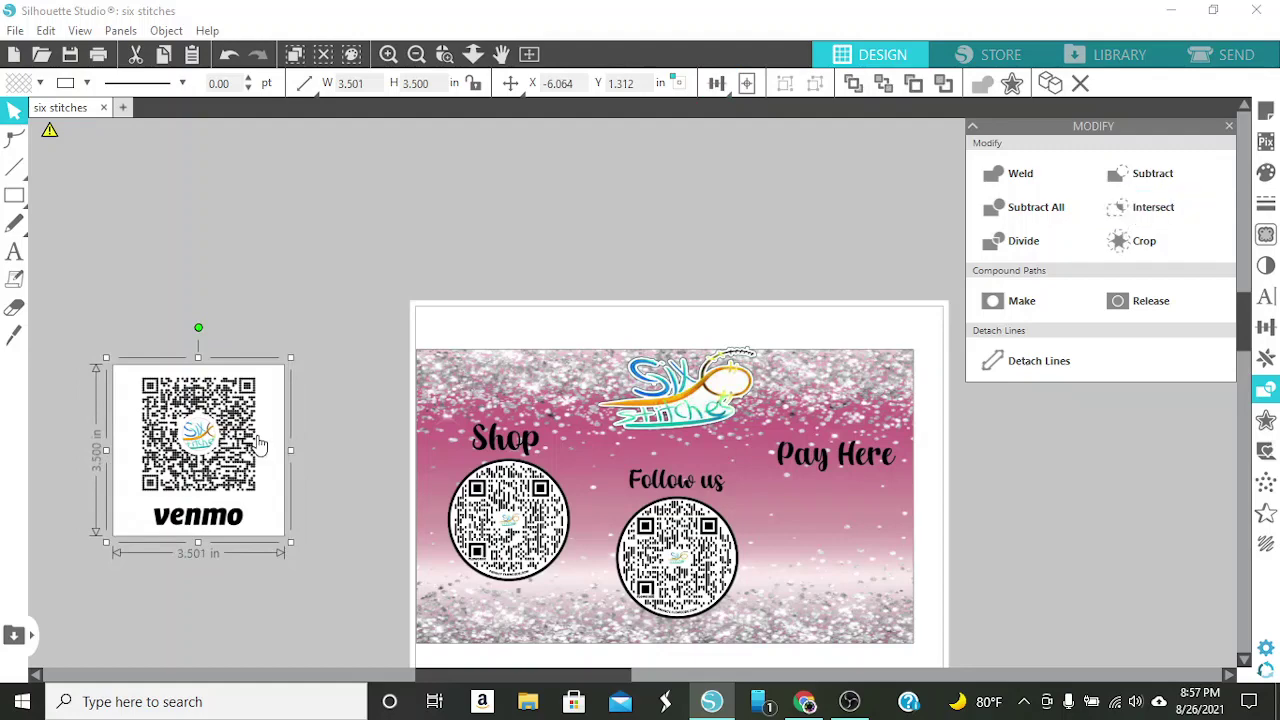
Place the trimmed Venmo card outside the page and scale it down to about 3 in square
left_click_drag(185, 450, 760, 500)
left_click_drag(760, 500, 205, 340)
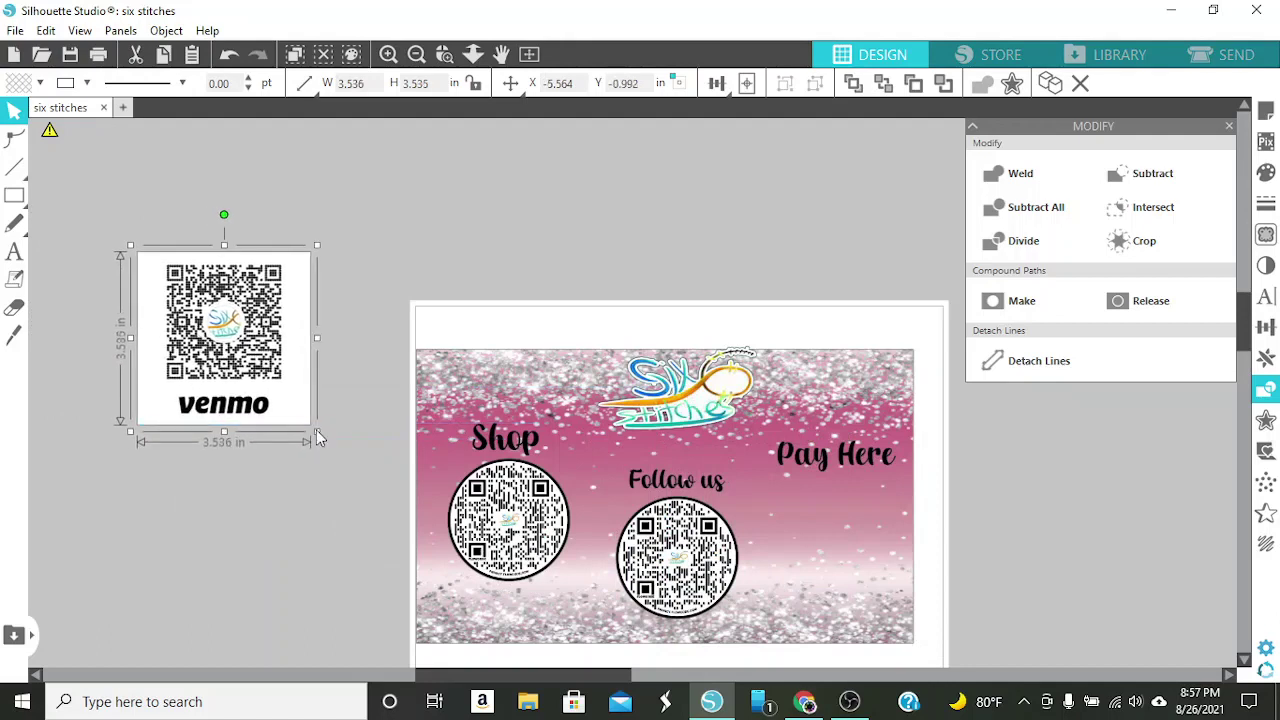
left_click_drag(315, 429, 292, 407)
Move the "Pay Here" text off the page and shift the Facebook QR code and "Follow us" label to the design's right side
left_click(808, 466)
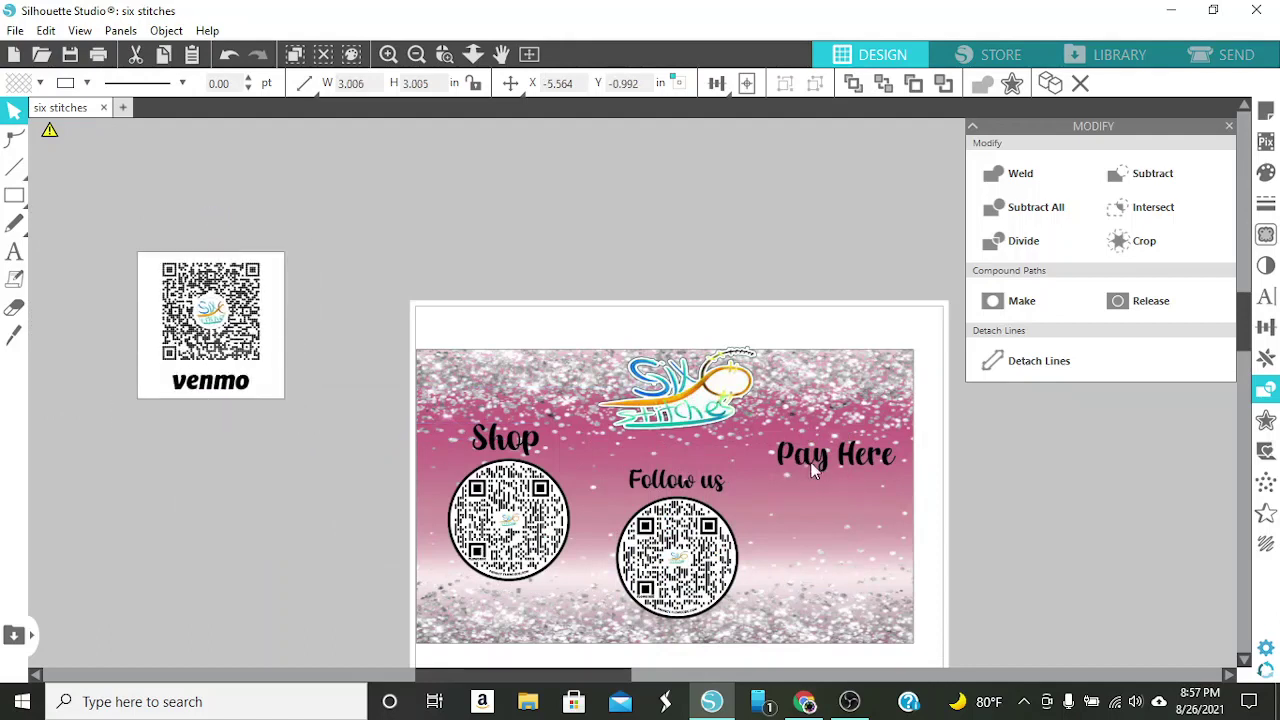
left_click_drag(810, 468, 542, 176)
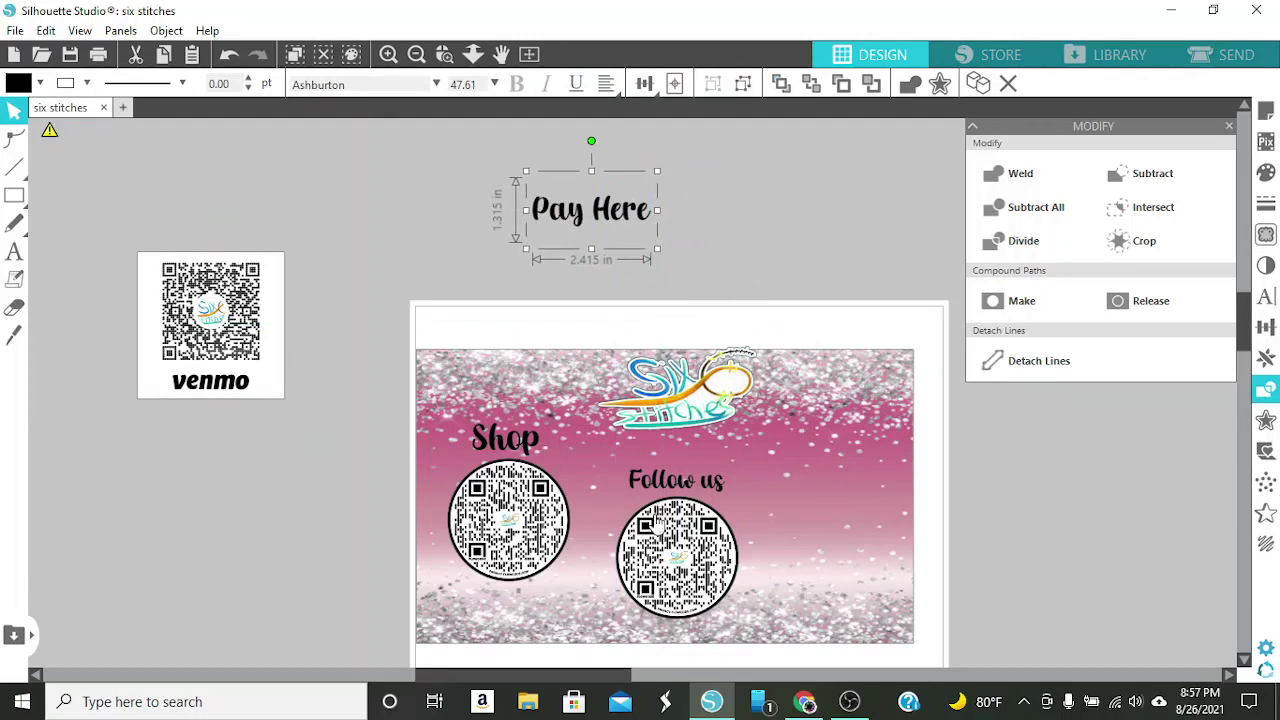
left_click_drag(673, 557, 835, 540)
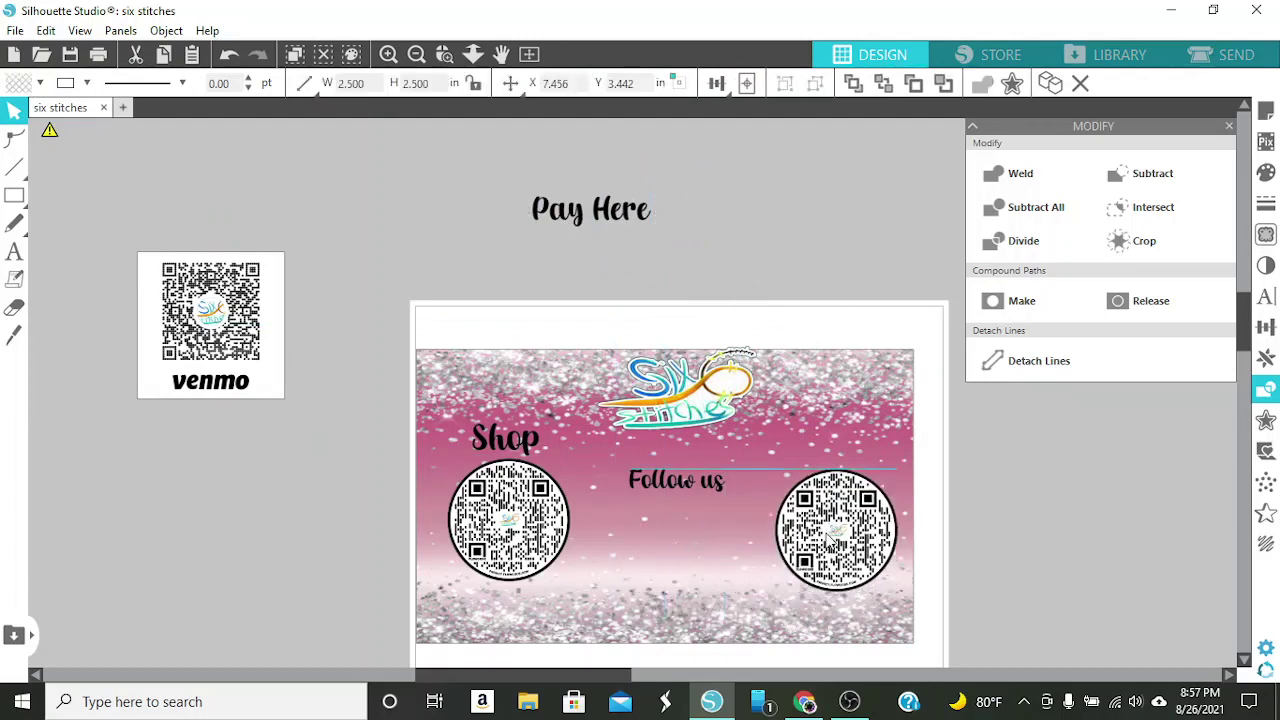
left_click_drag(678, 482, 838, 451)
Place the Venmo card between the two round QR codes and set the "Pay Here" label directly above it
left_click_drag(244, 357, 668, 588)
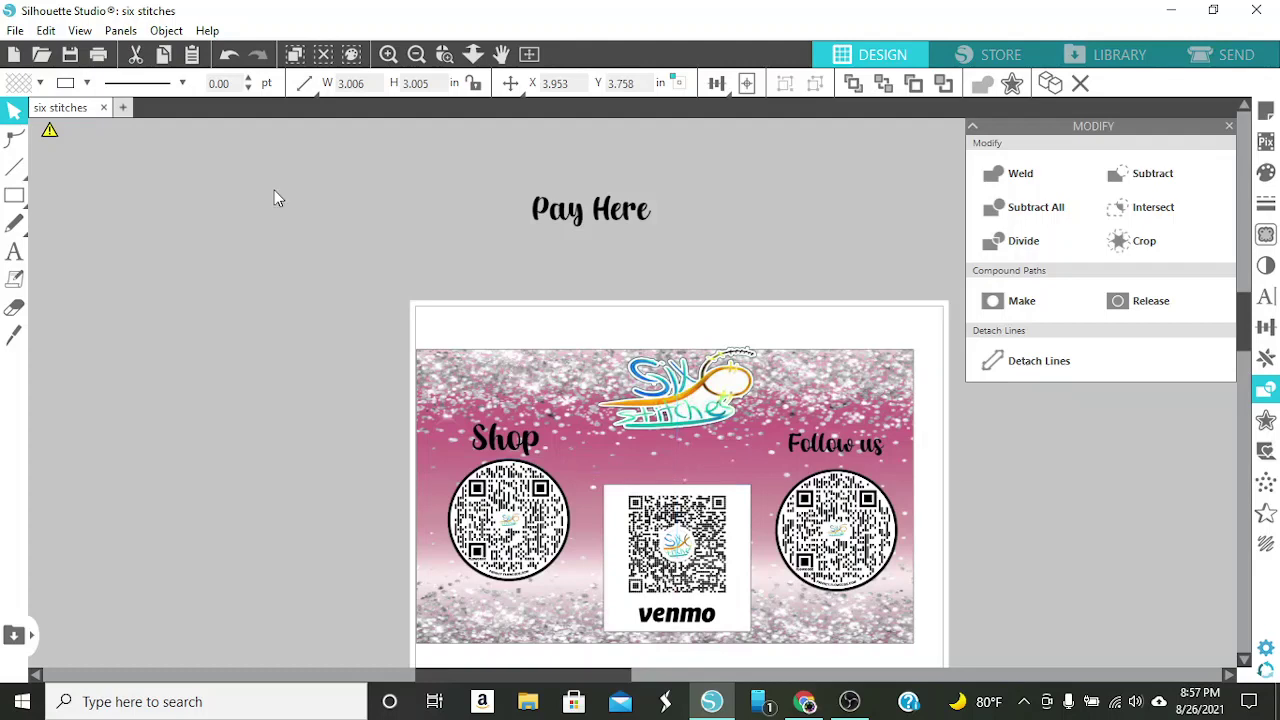
left_click(531, 247)
left_click(565, 225)
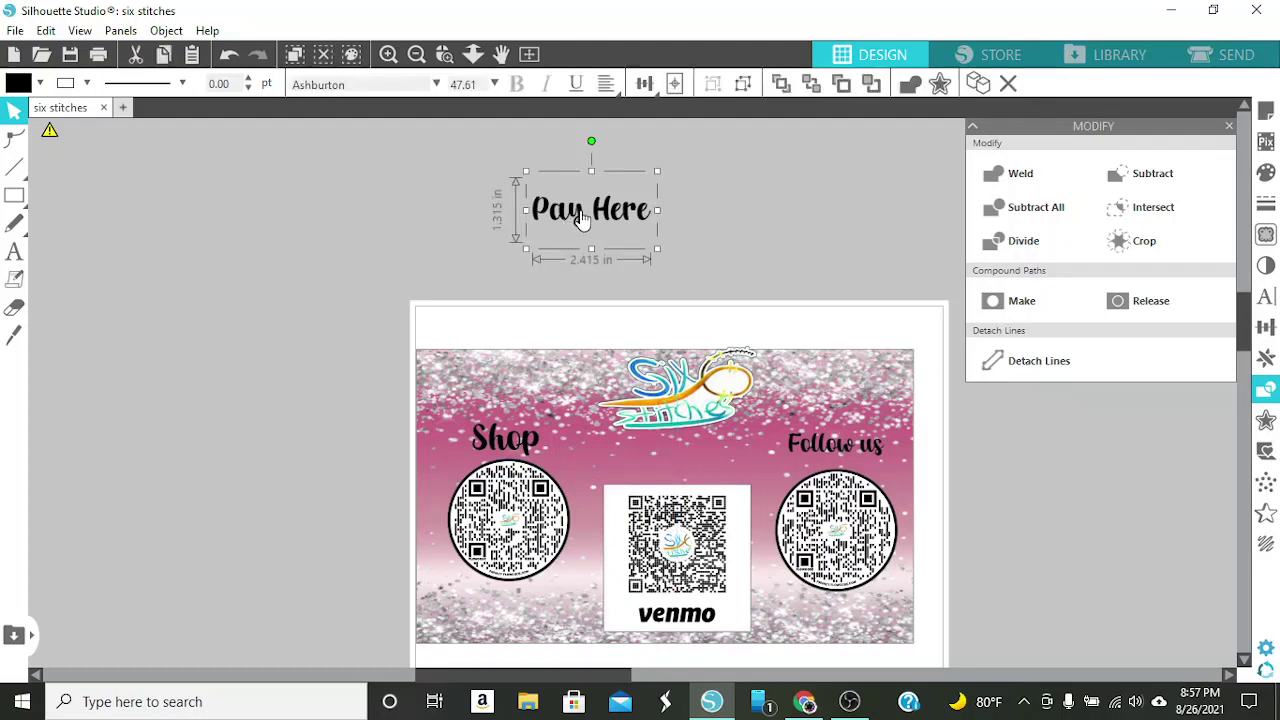
left_click_drag(565, 225, 670, 462)
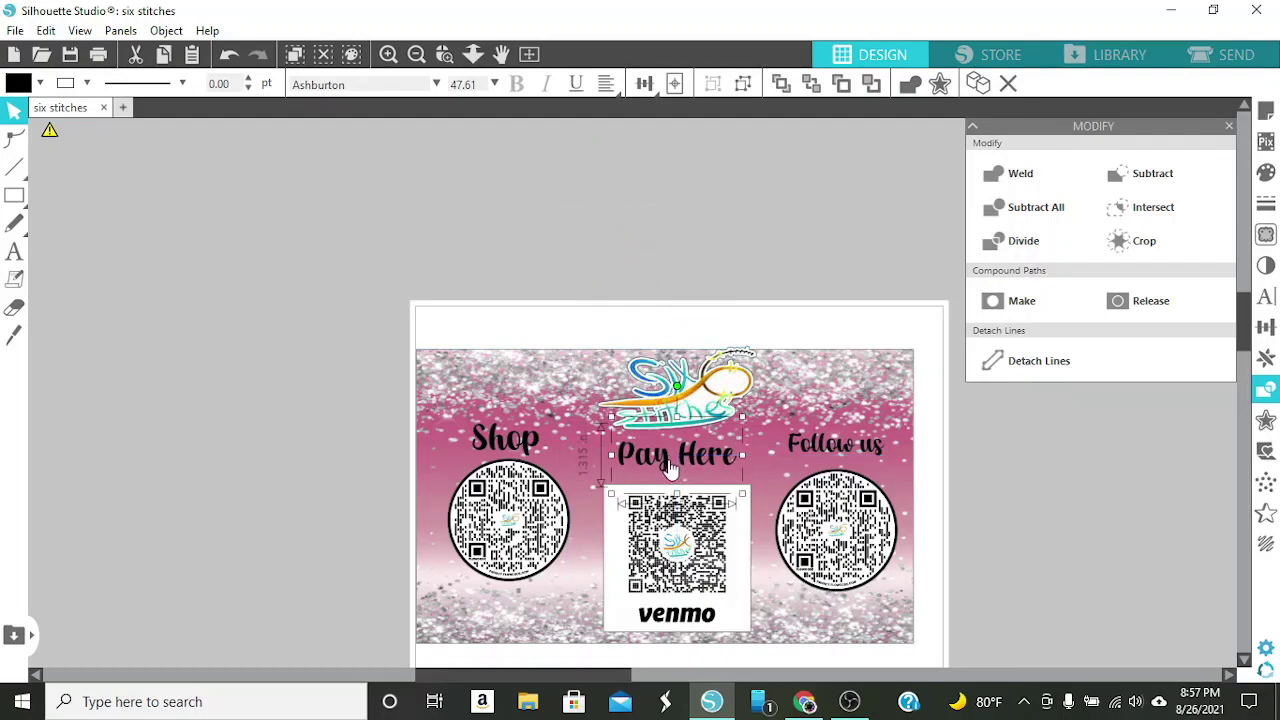
left_click(557, 323)
left_click_drag(666, 458, 666, 475)
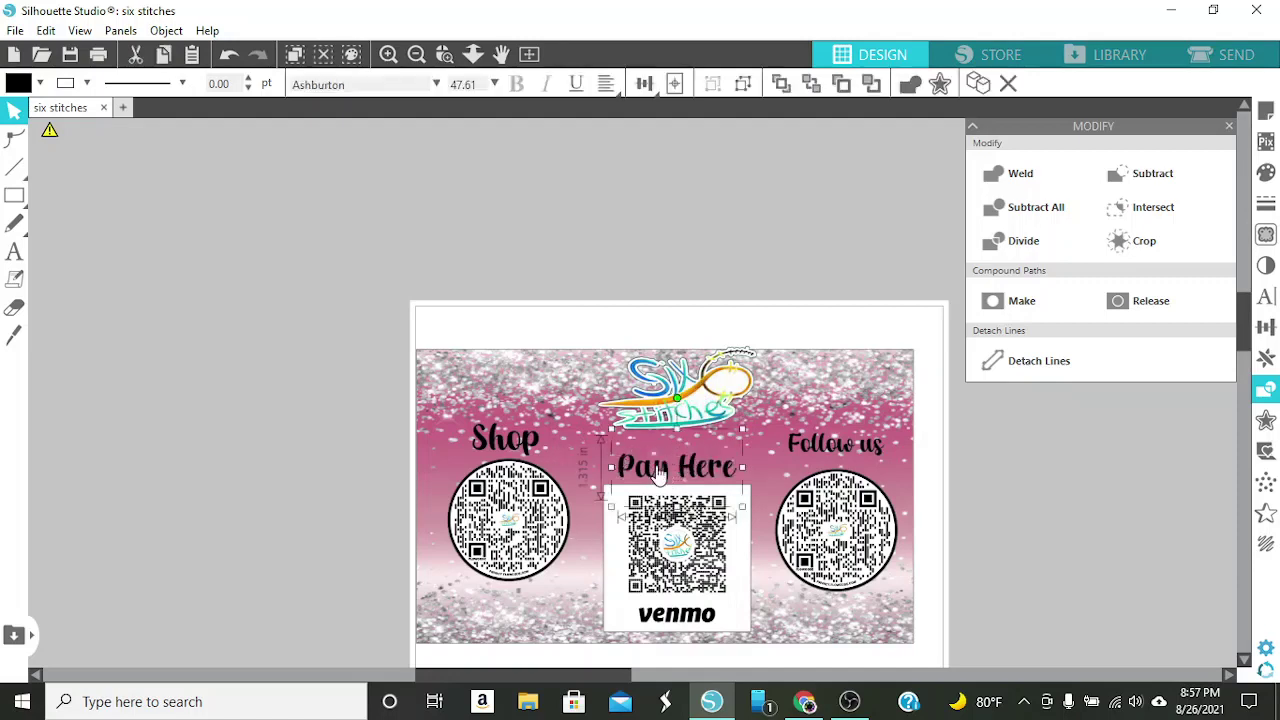
Enlarge the "Follow us" label proportionally to about 2.19 in wide
left_click(836, 455)
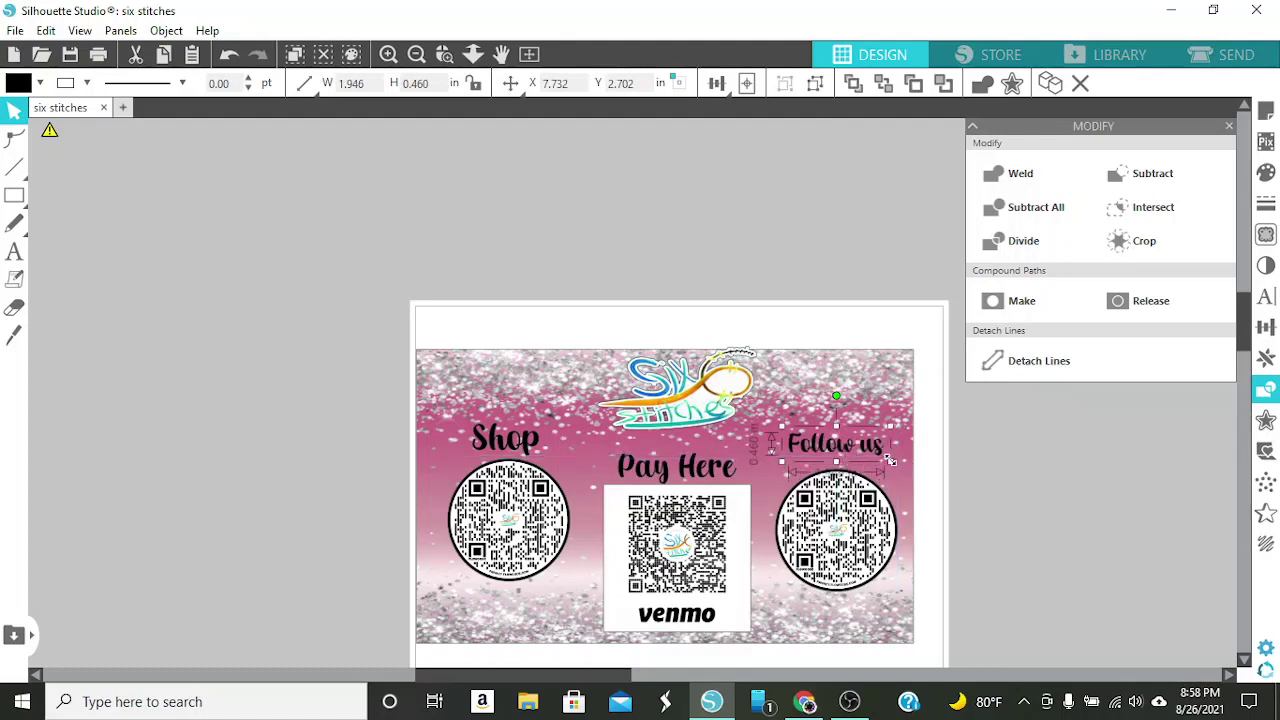
left_click_drag(890, 463, 898, 471)
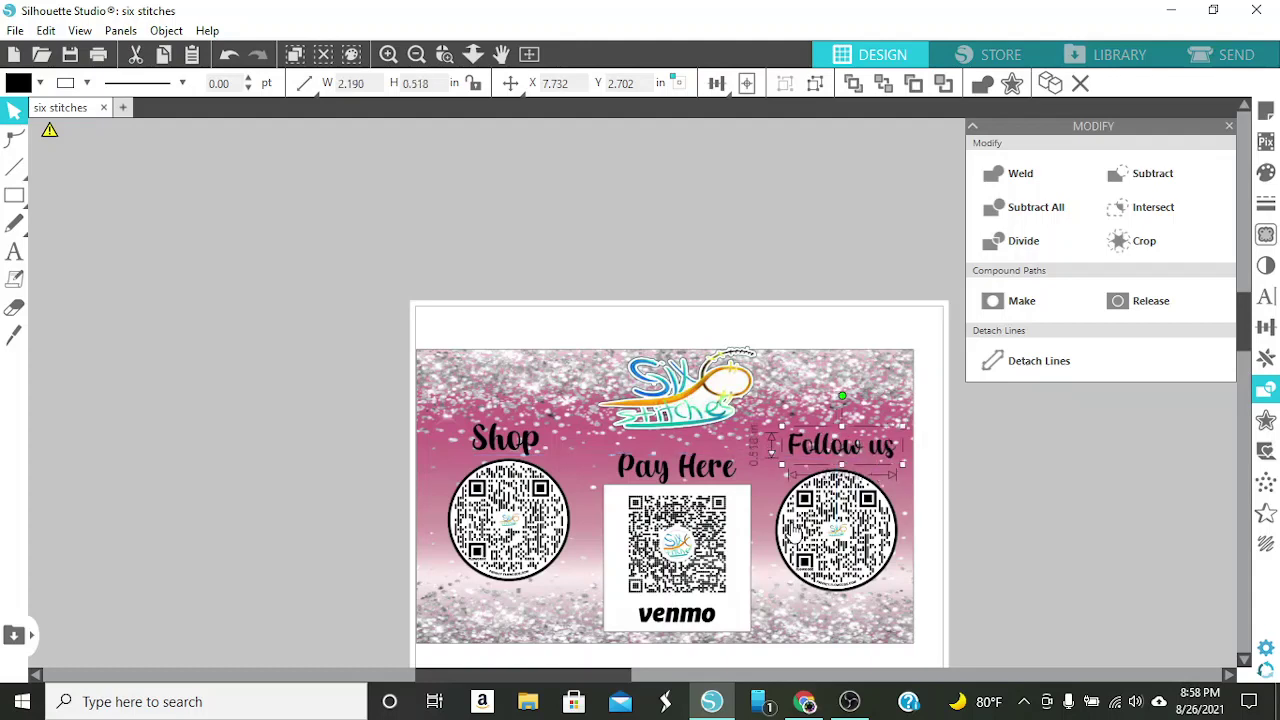
left_click(778, 418)
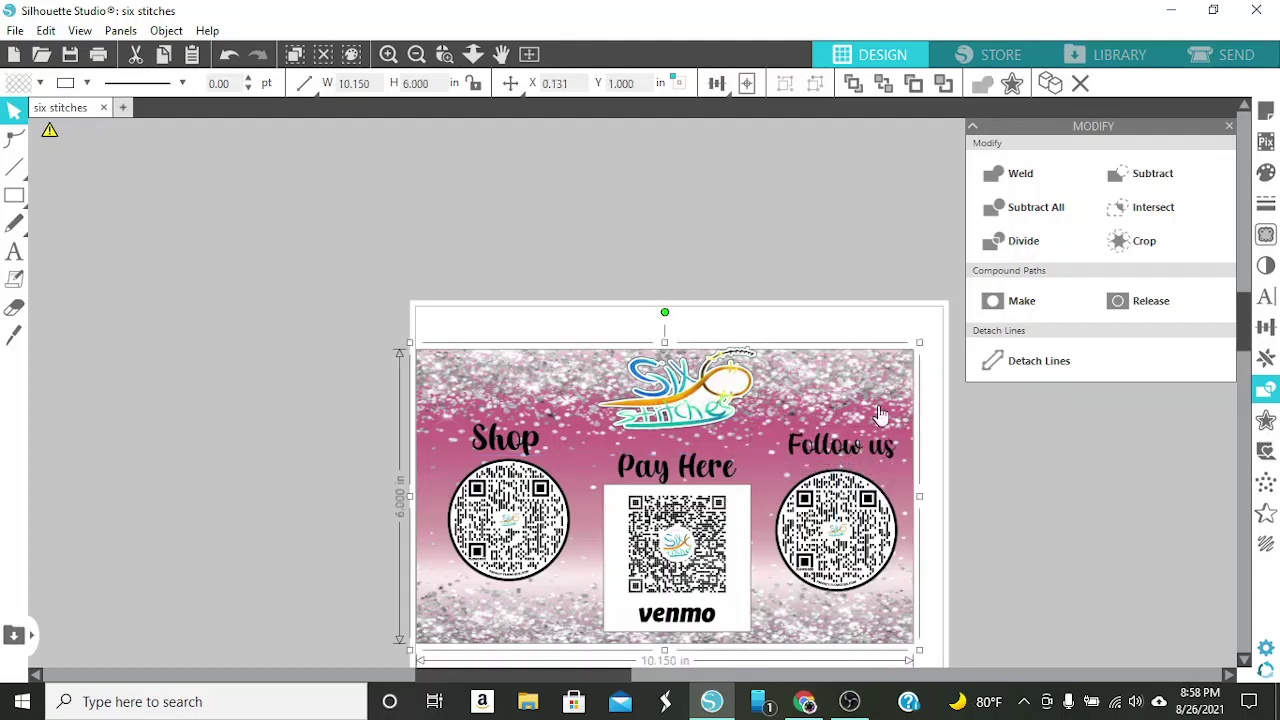
key("Escape")
Move the pink glitter background off the page, leaving the logo, labels and QR codes in place
left_click(775, 424)
left_click_drag(777, 388, 188, 188)
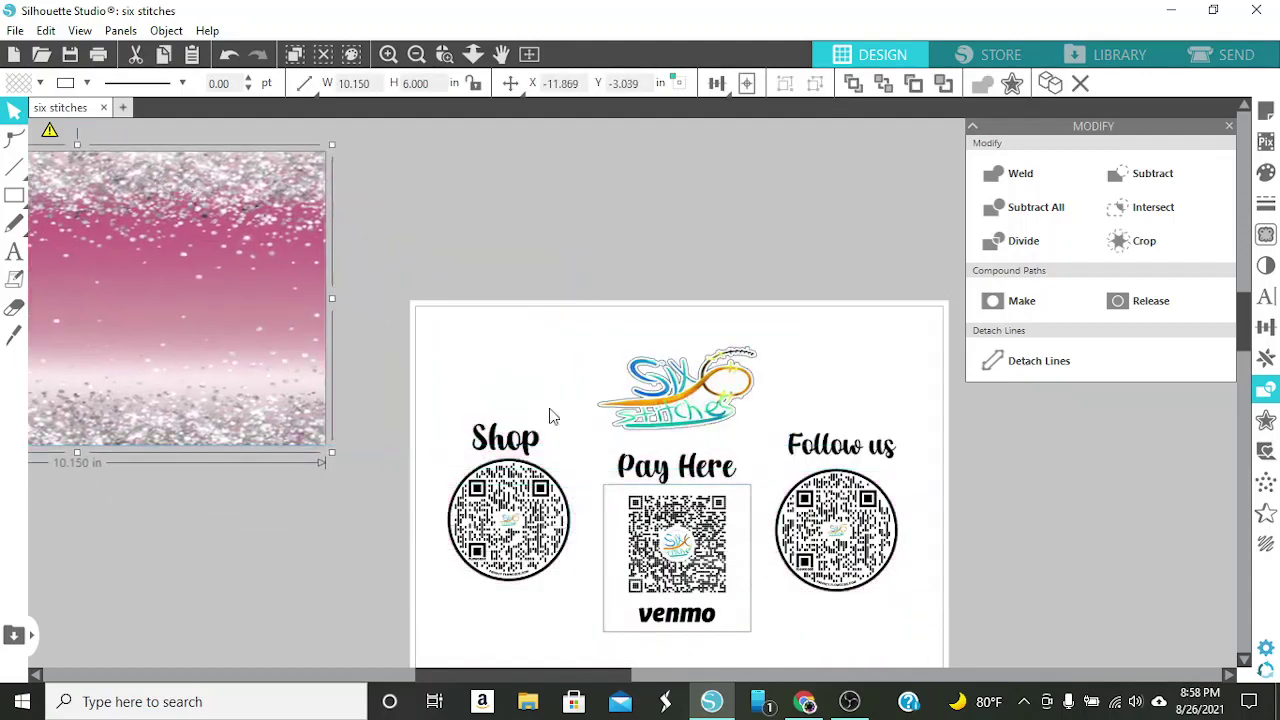
left_click(779, 424)
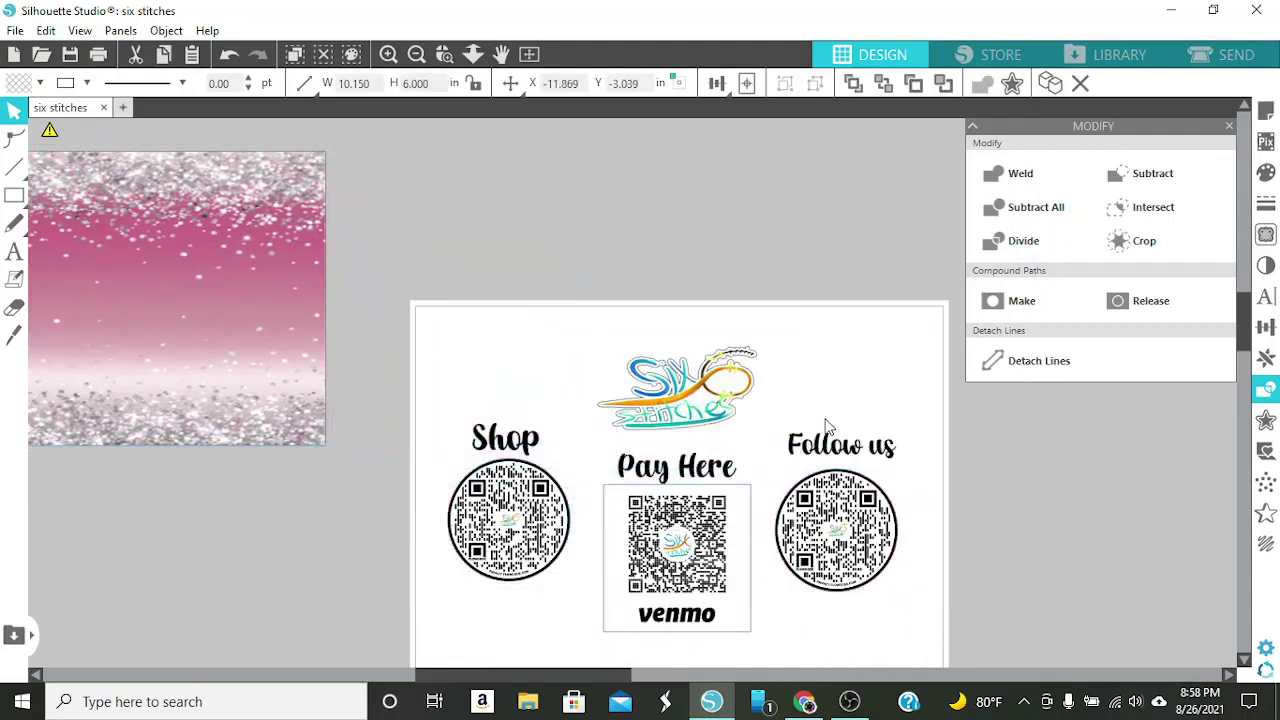
Center the "Follow us" label horizontally over the Facebook QR code, undoing the vertical centering that stacks them
left_click(829, 423)
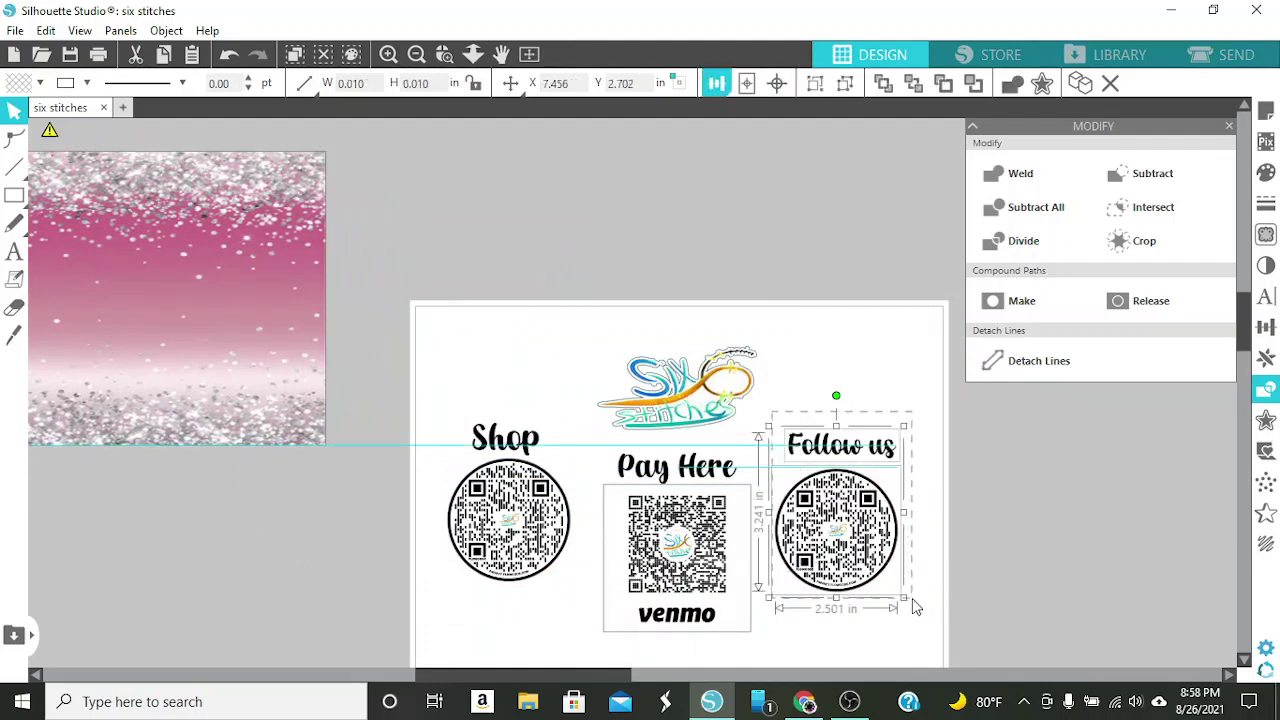
left_click_drag(913, 606, 913, 606)
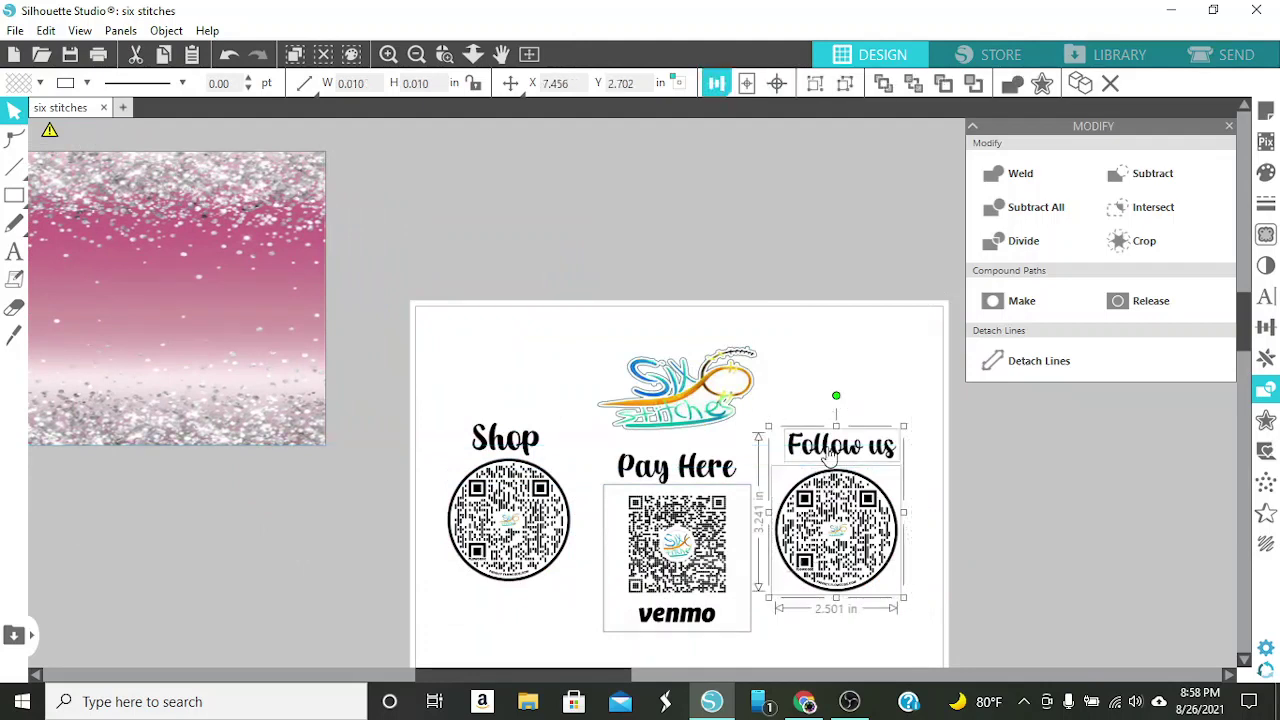
left_click(720, 82)
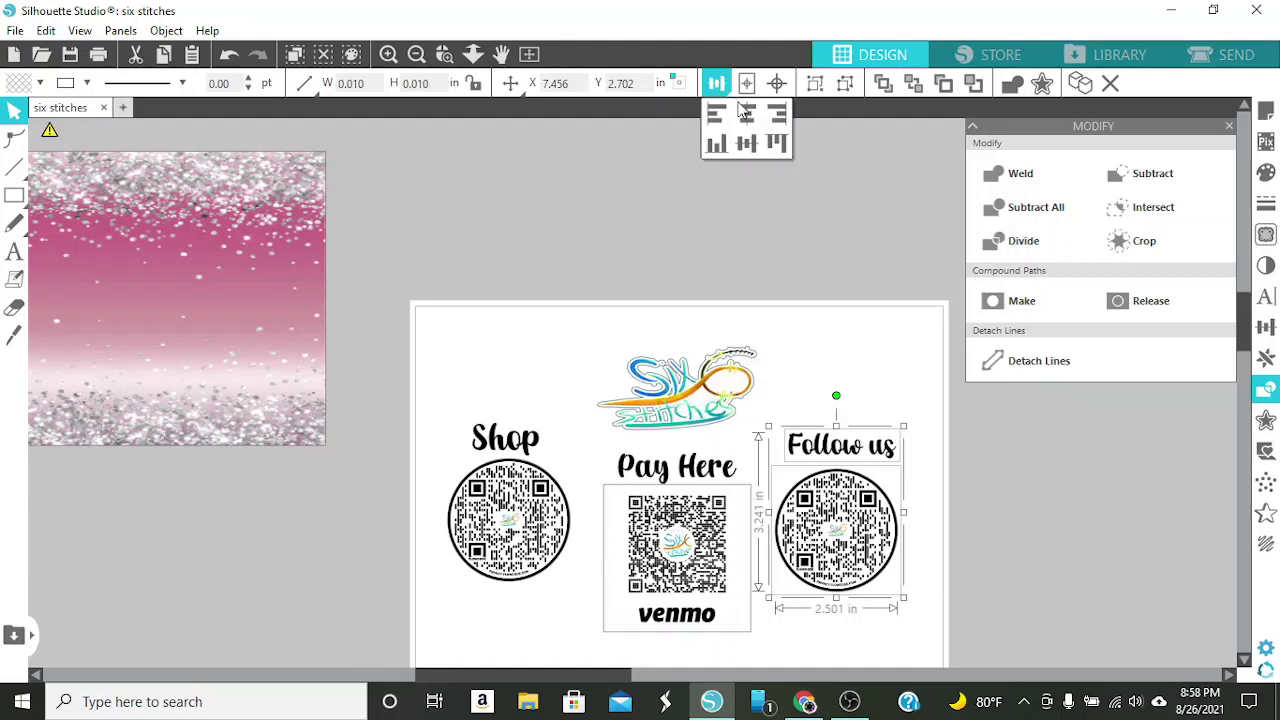
left_click(745, 114)
left_click(744, 147)
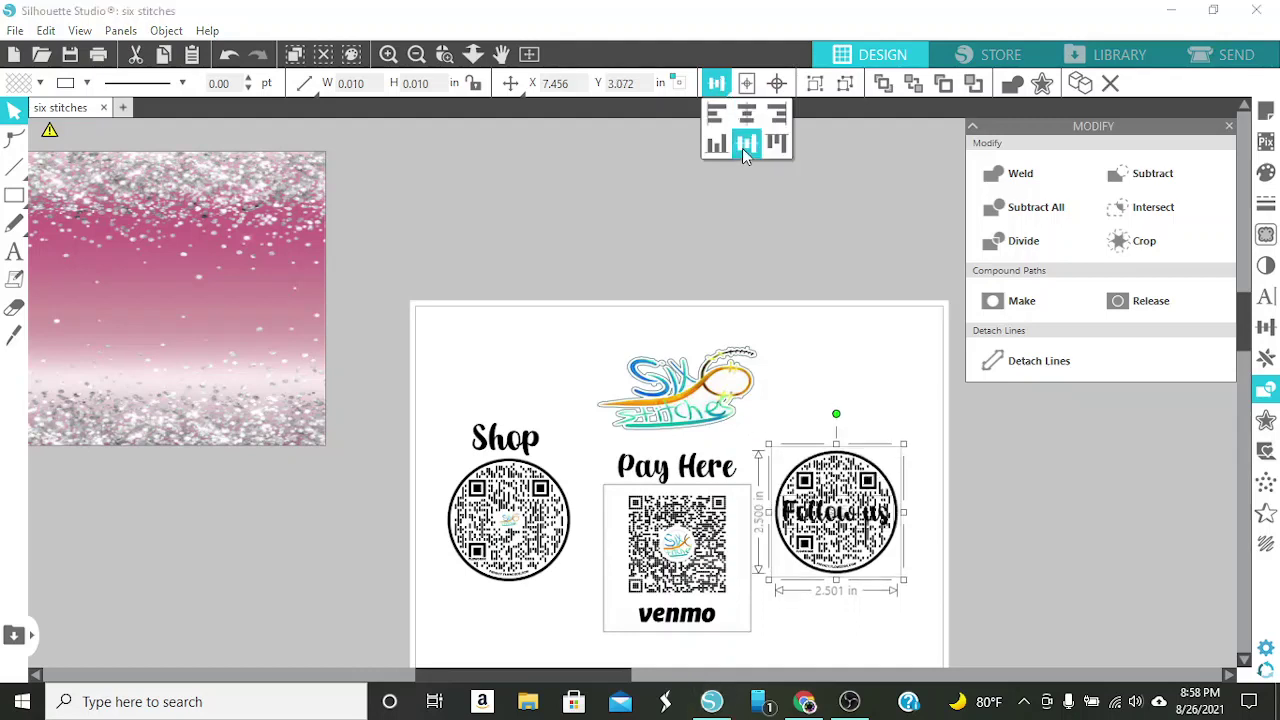
left_click(230, 55)
left_click(843, 468)
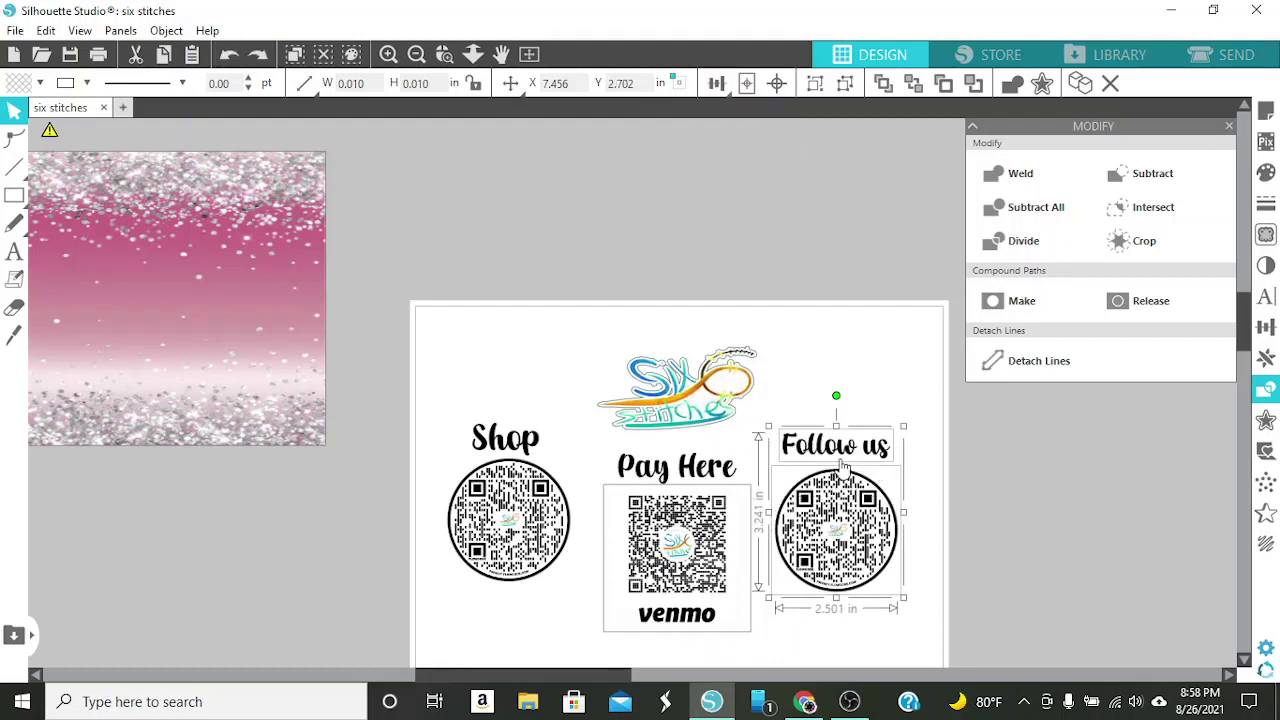
left_click(722, 86)
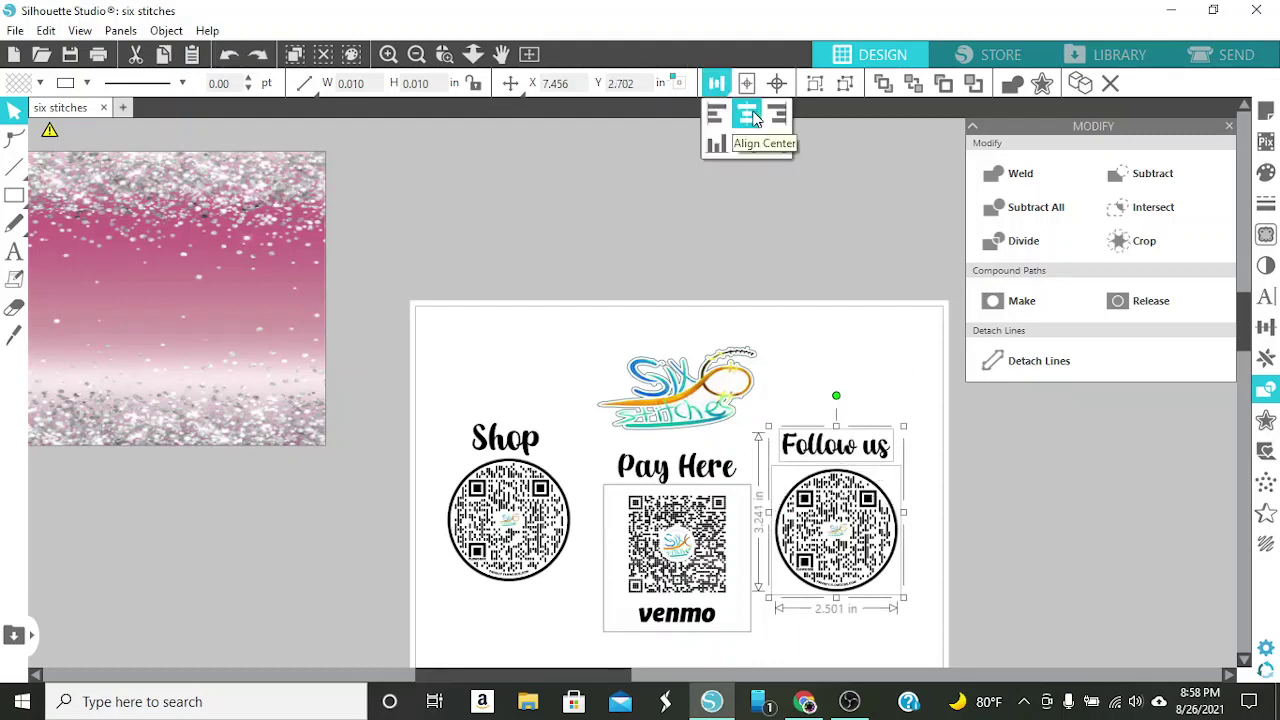
left_click(828, 452)
left_click(558, 447)
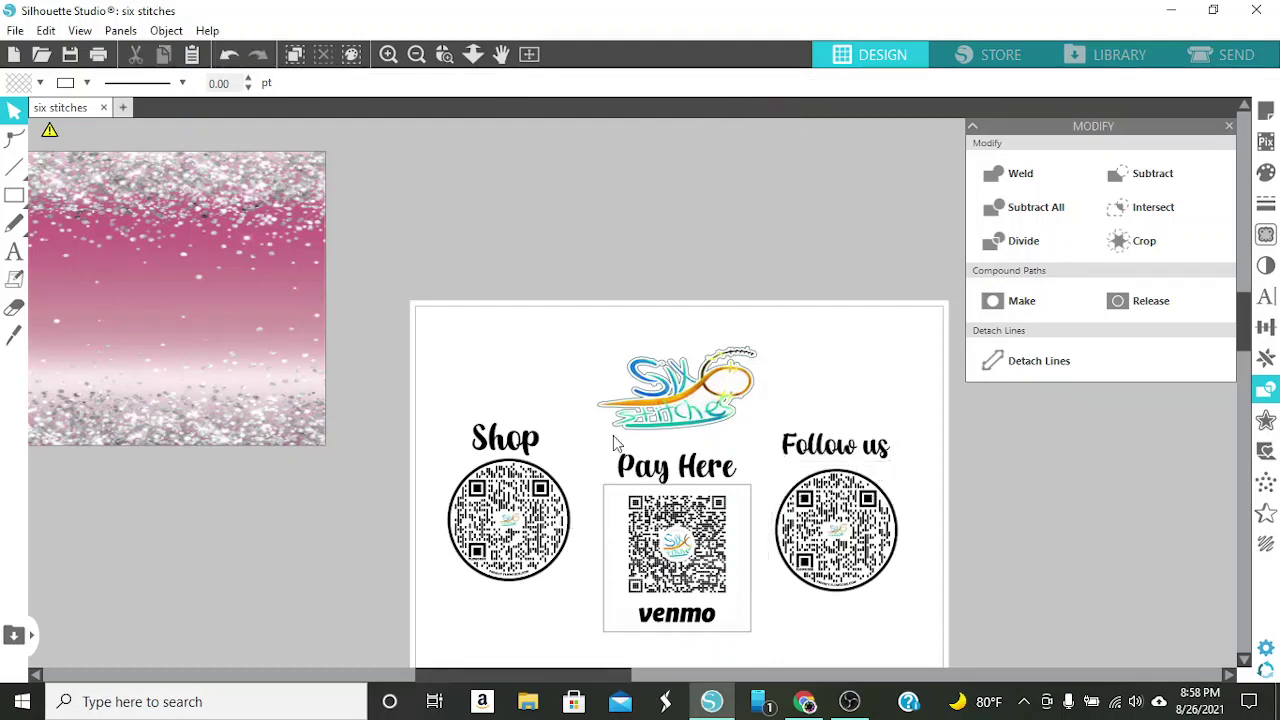
Align the "Pay Here" label and the Venmo card on their horizontal centers
left_click(720, 463)
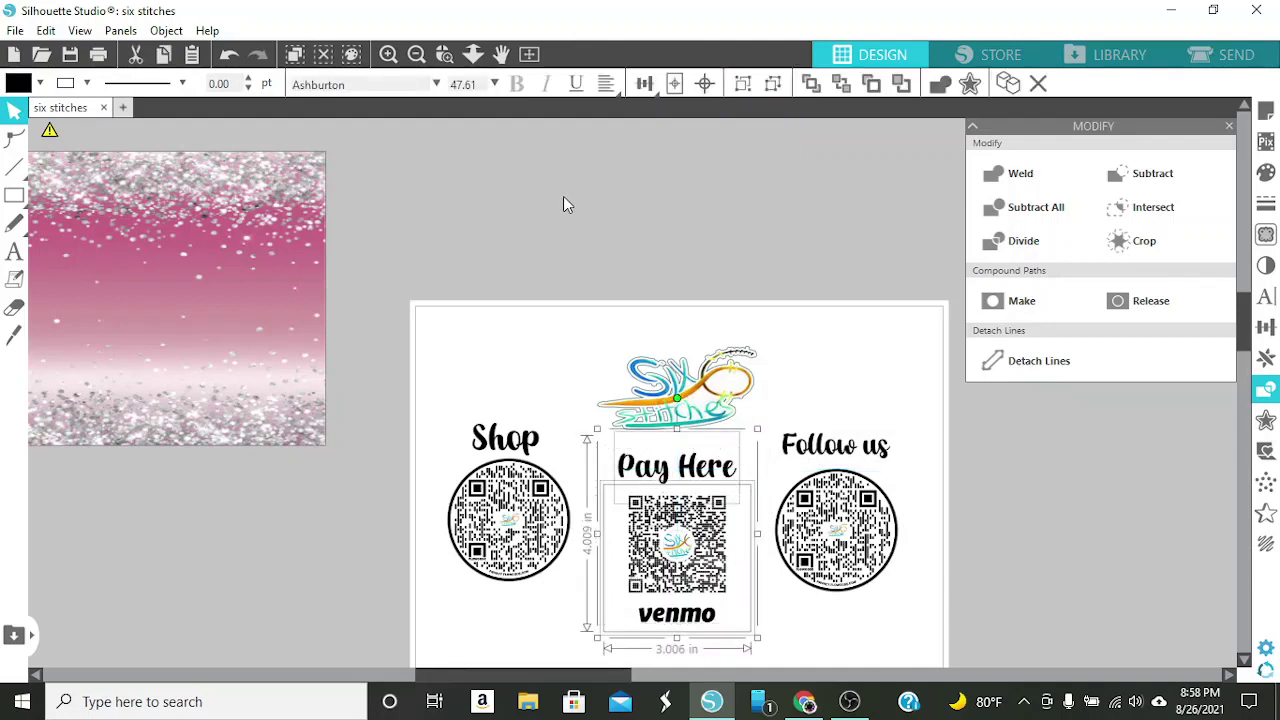
left_click(644, 84)
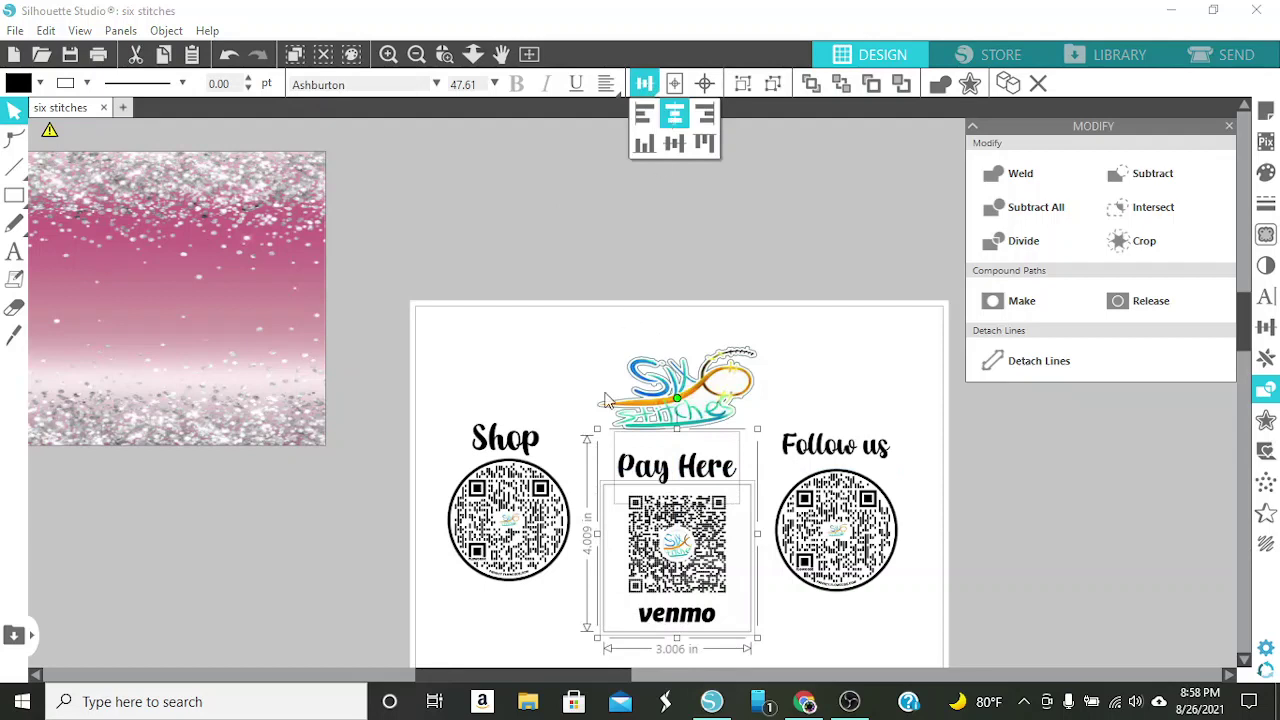
left_click(424, 396)
Center the "Shop" label horizontally over the shop QR code
left_click(540, 450)
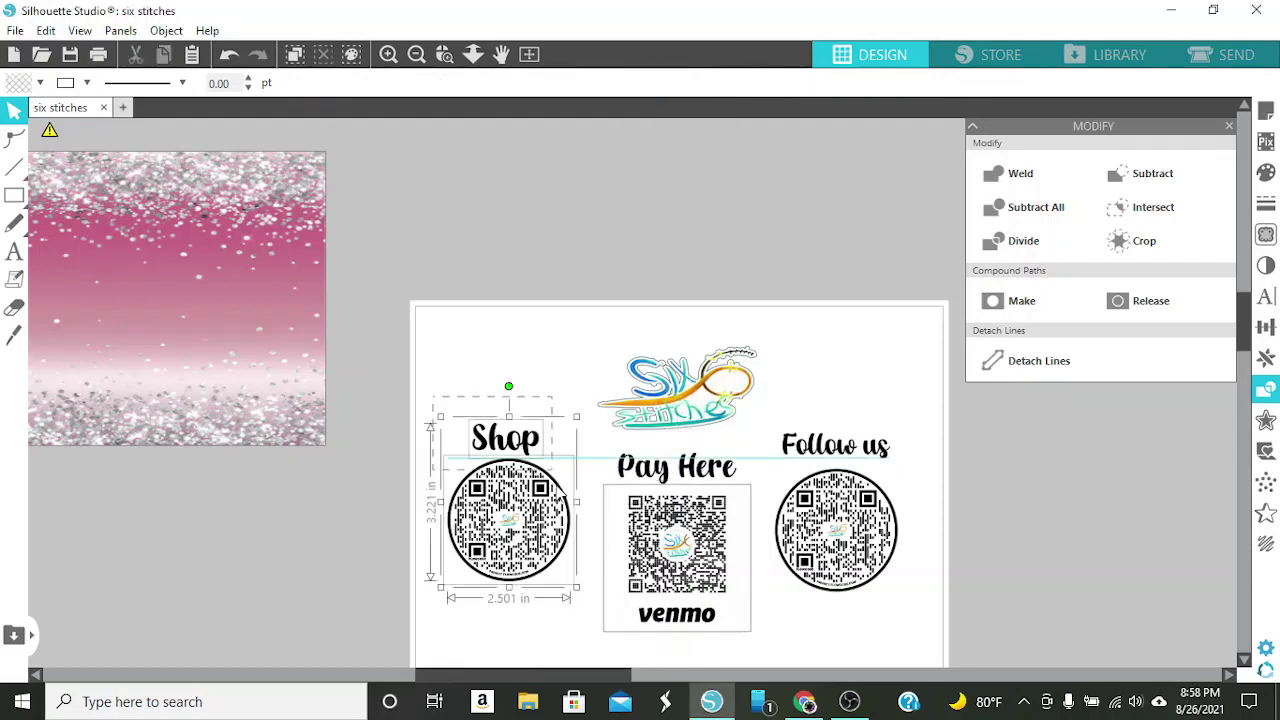
left_click(718, 84)
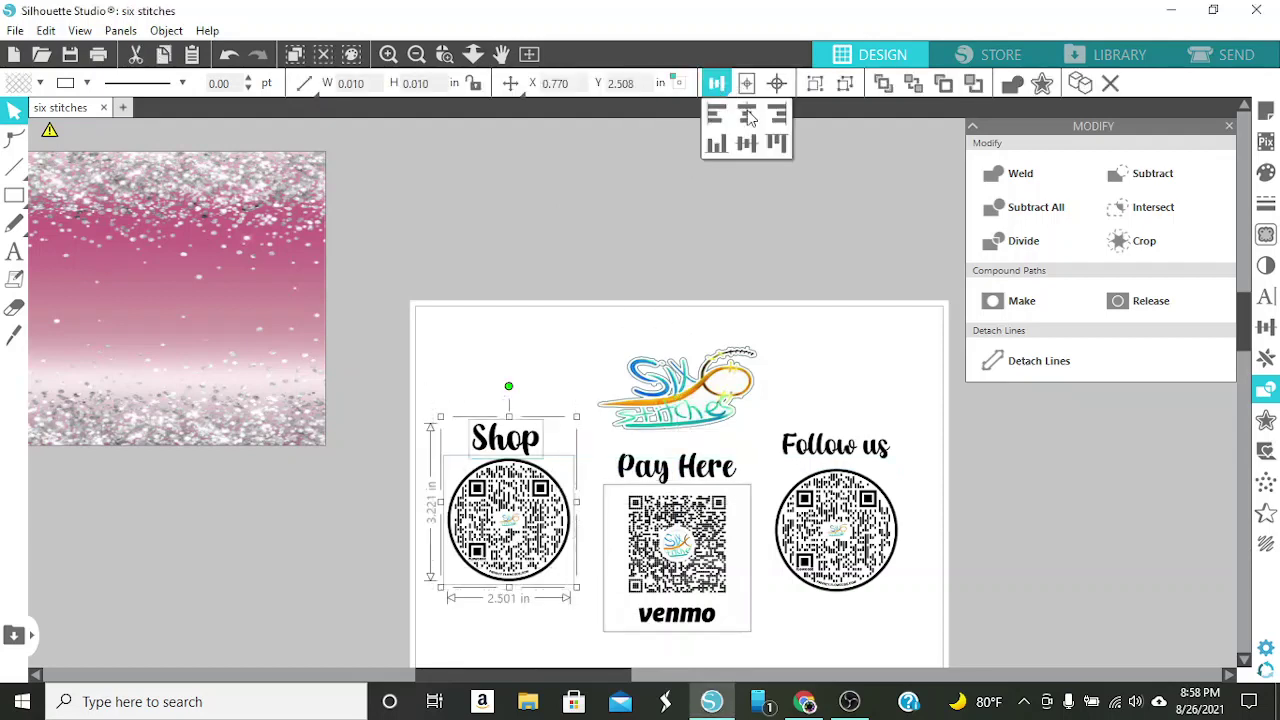
left_click(672, 390)
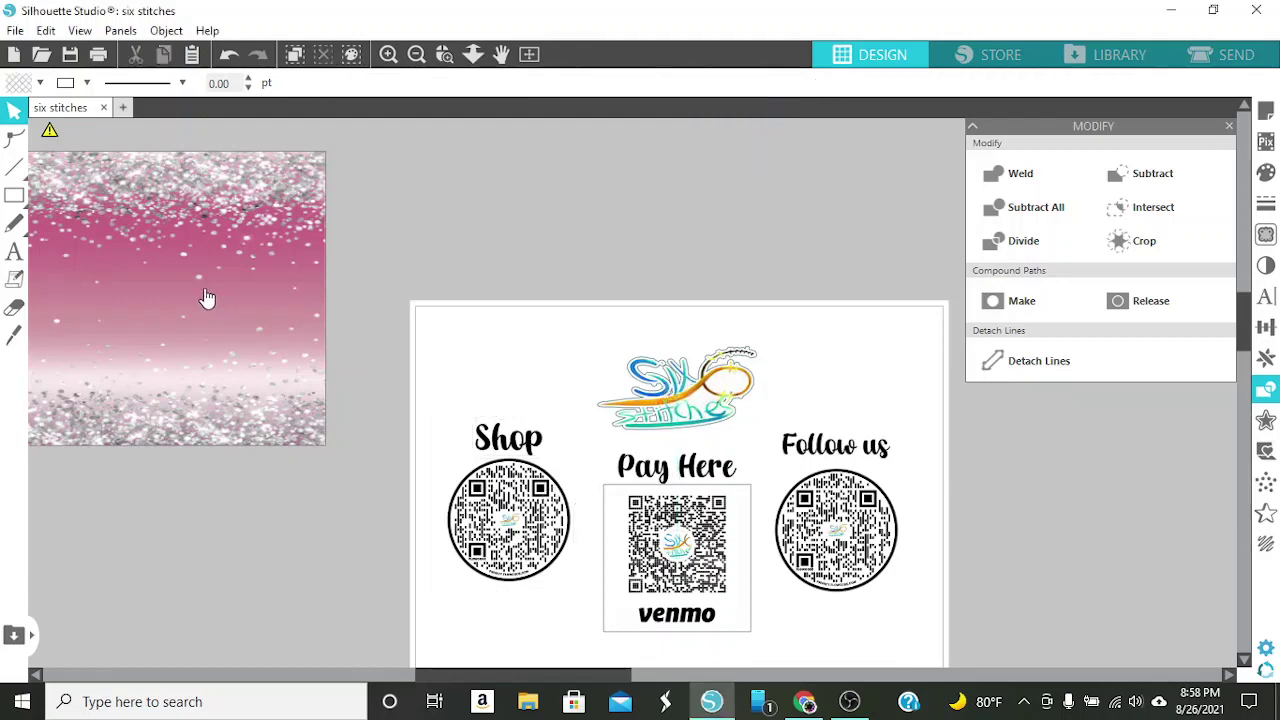
Move the pink glitter background back onto the page behind the logo, labels and QR codes, and close the Modify options
left_click_drag(137, 297, 744, 490)
left_click(318, 408)
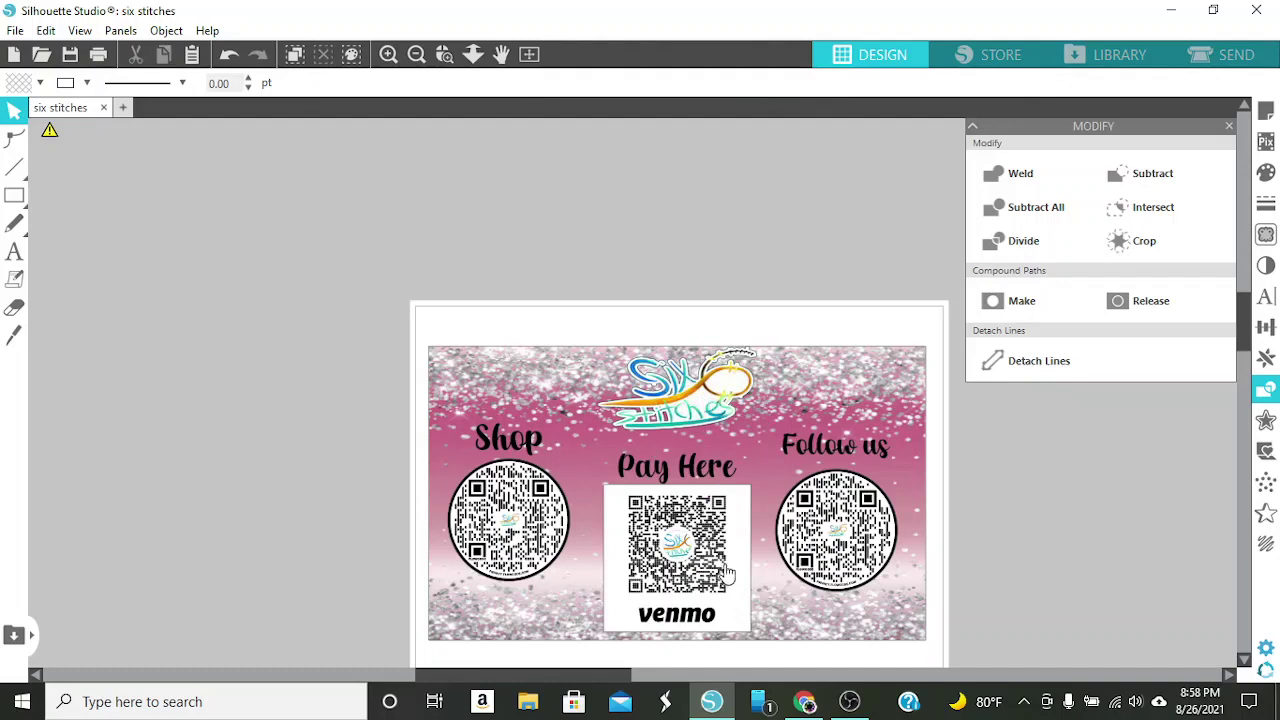
left_click(1229, 126)
Move the Six Stitches logo down slightly from the background's upper edge
scroll(1014, 504, "down", 1)
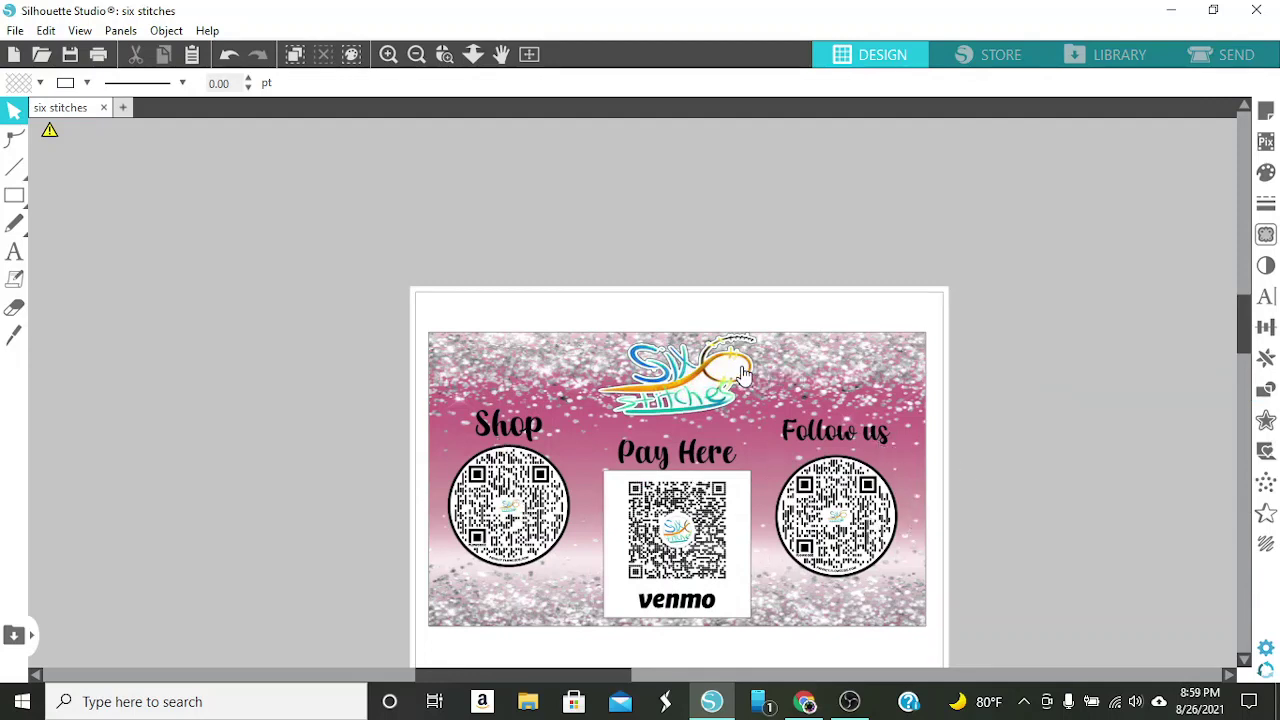
left_click(704, 391)
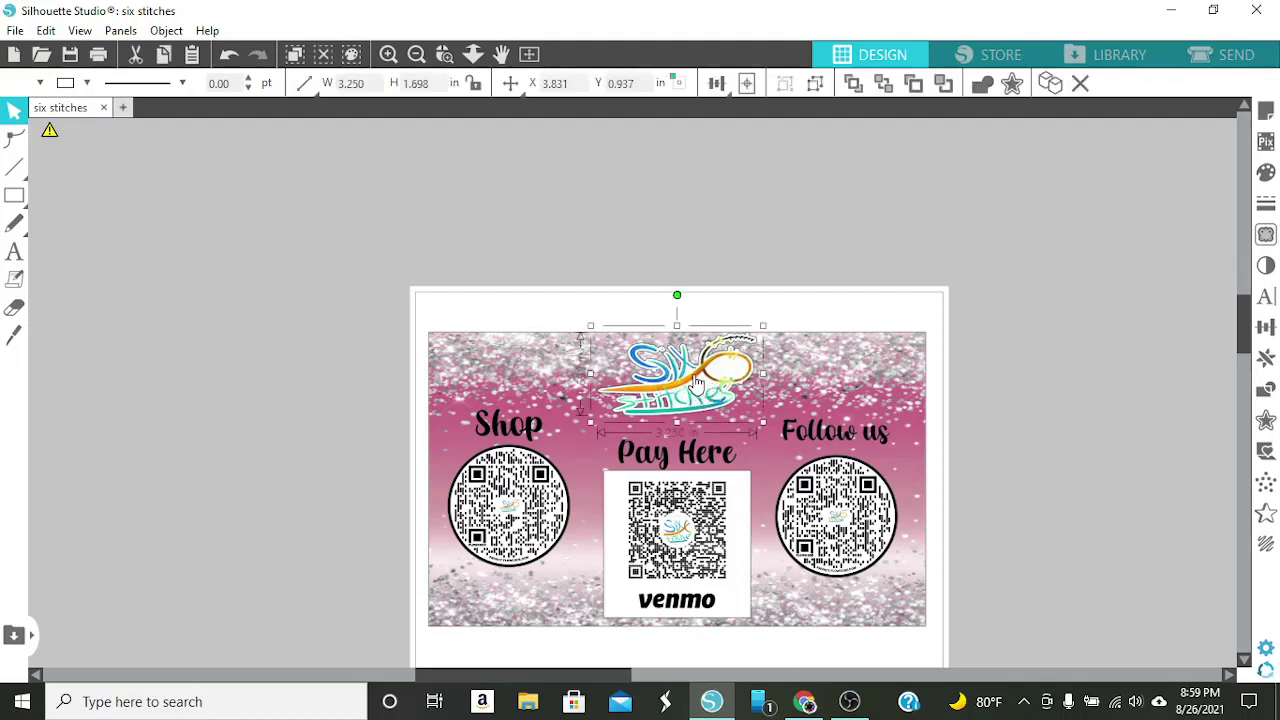
left_click_drag(693, 383, 695, 393)
left_click(993, 292)
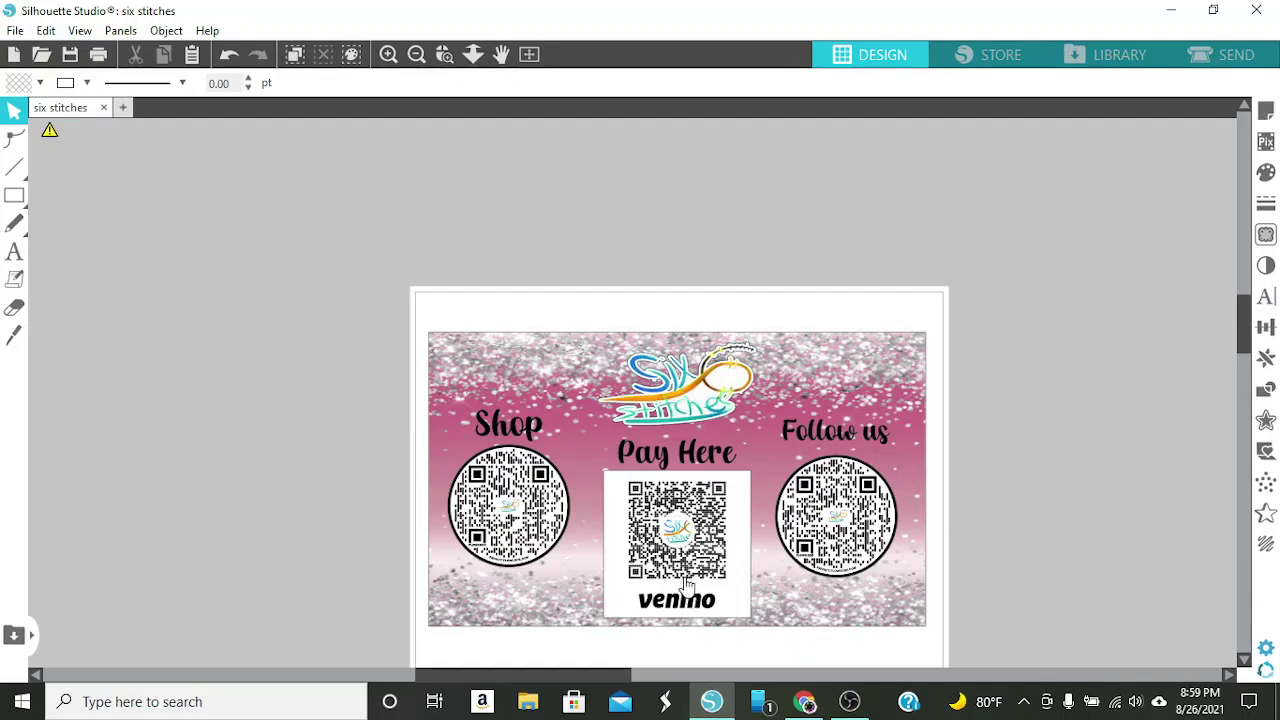
Shrink the Six Stitches logo to about 3.1 in wide and lower it to just above "Pay Here"
left_click(690, 405)
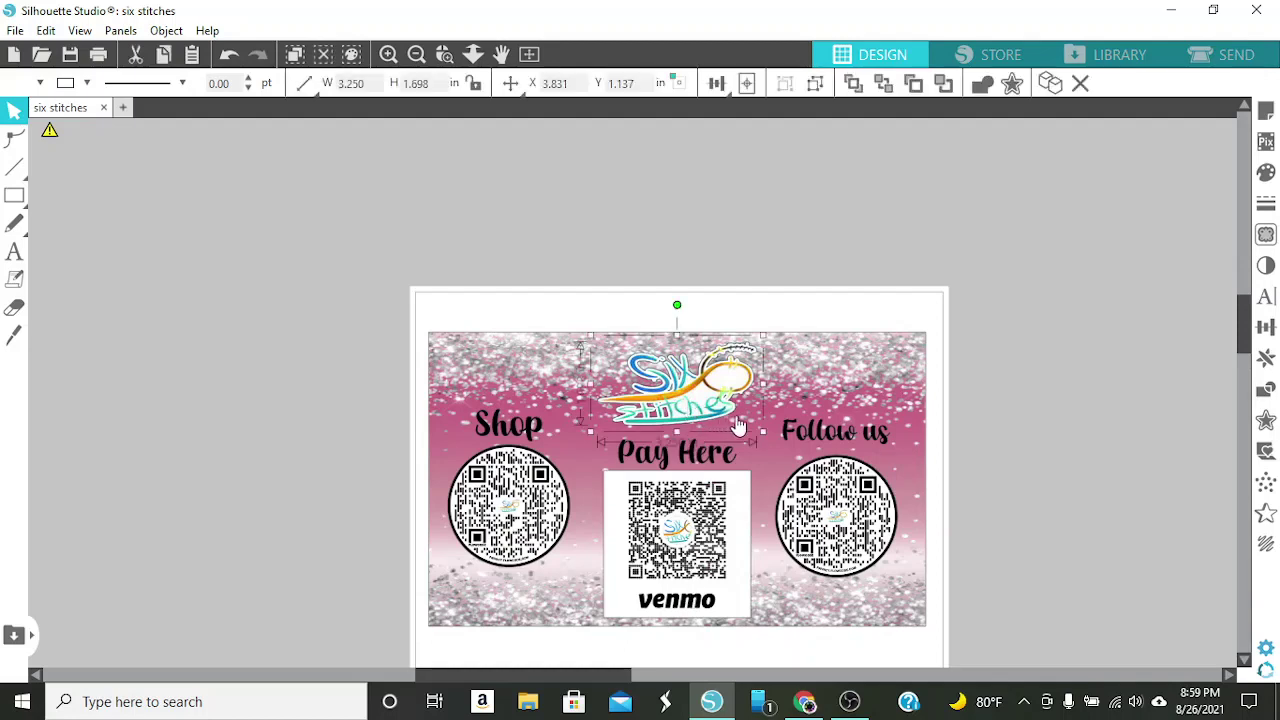
left_click_drag(762, 432, 756, 428)
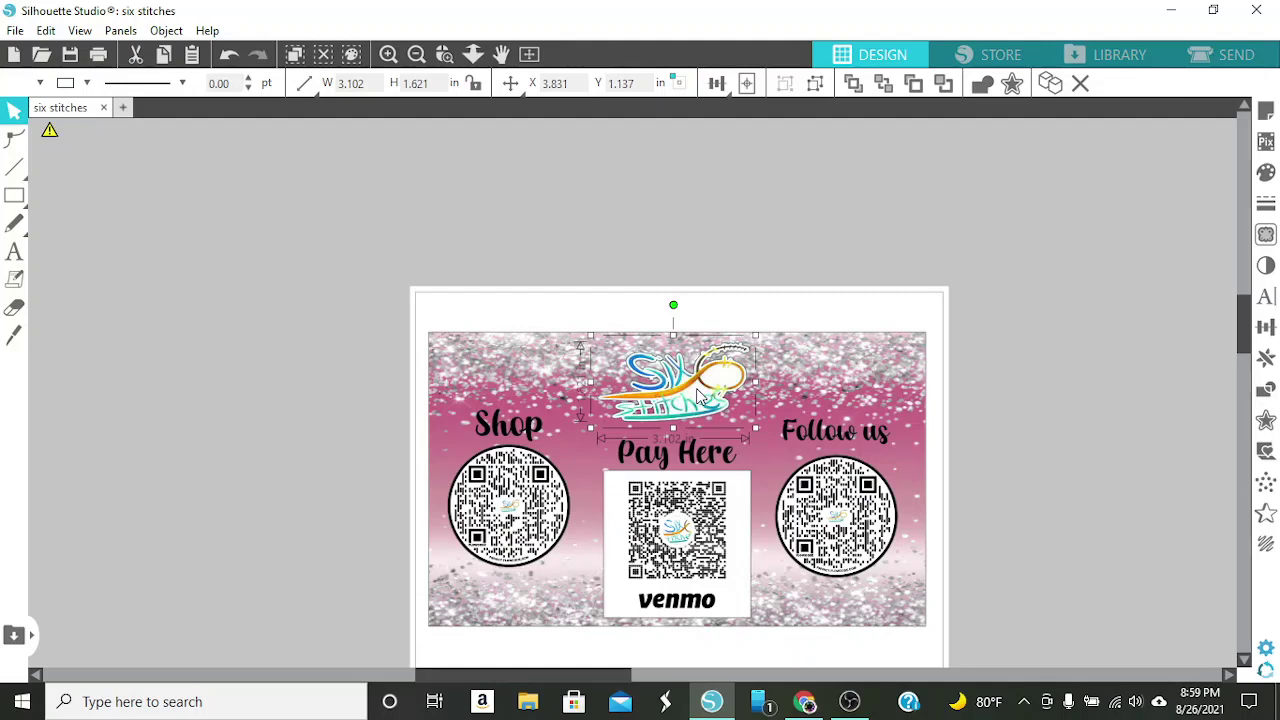
left_click_drag(700, 390, 700, 403)
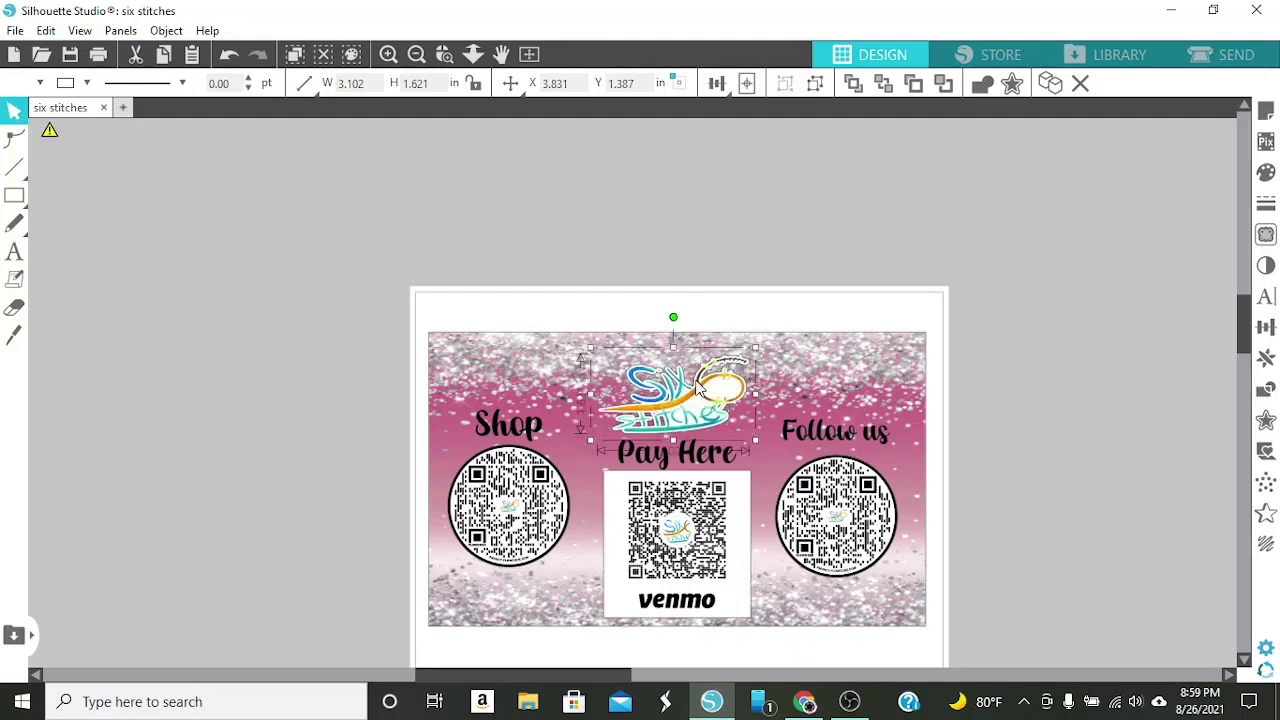
left_click(164, 331)
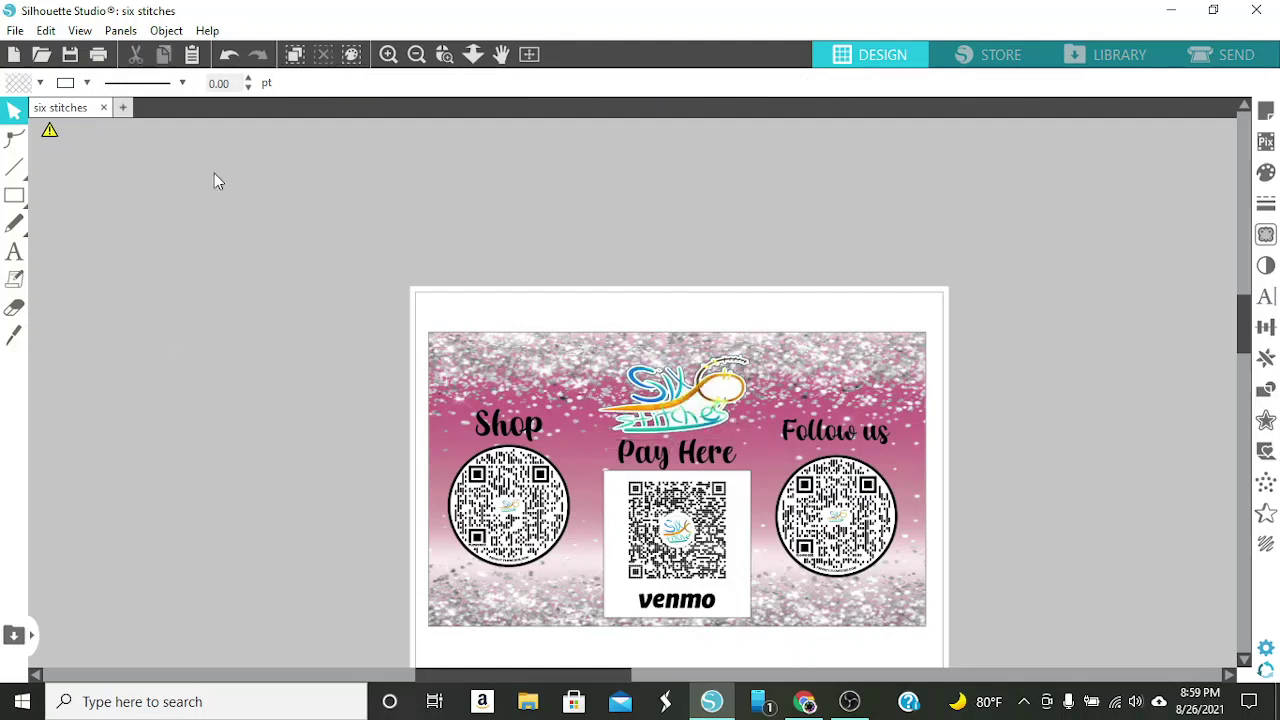
Try filling the Six Stitches logo with black and undo the fill
left_click(676, 408)
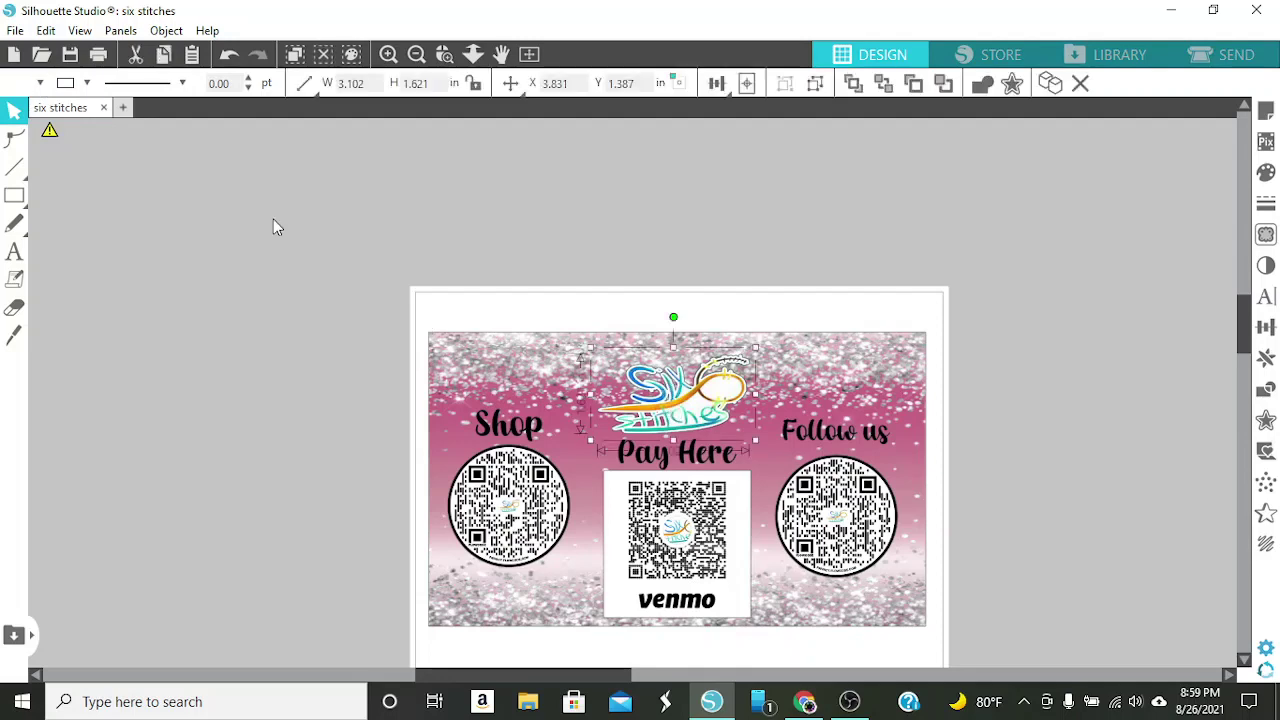
left_click(39, 83)
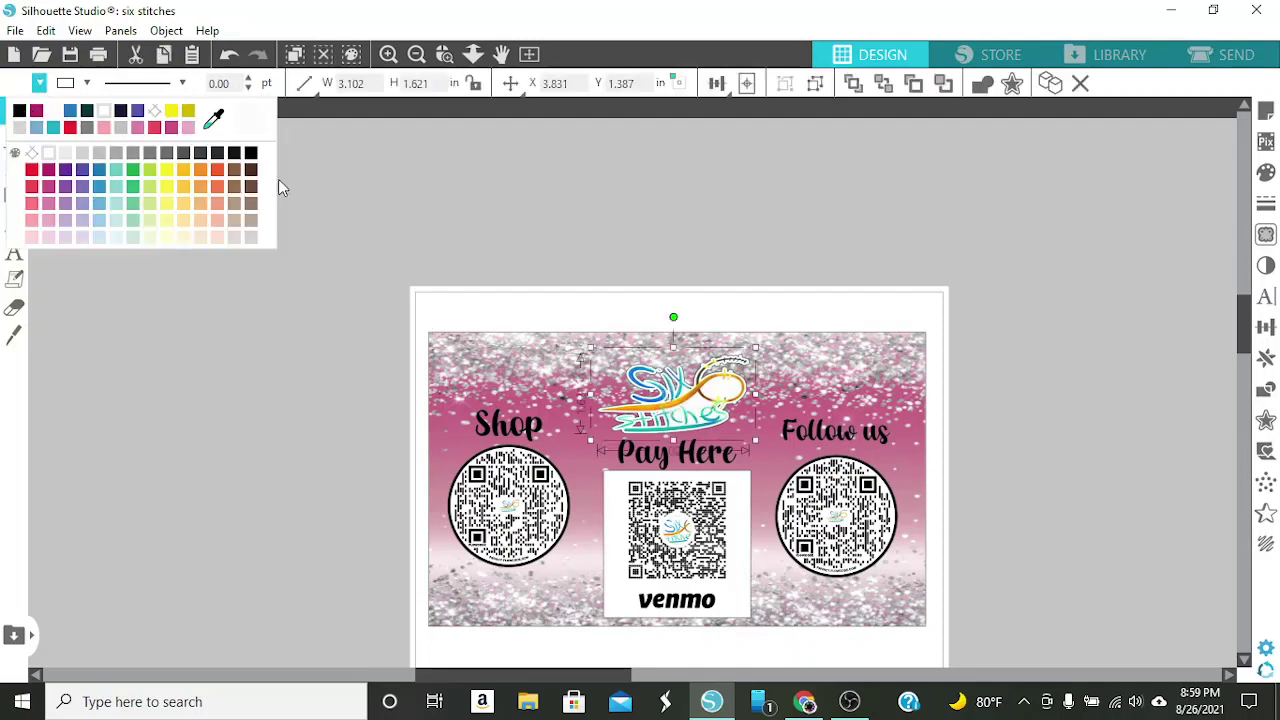
left_click(251, 155)
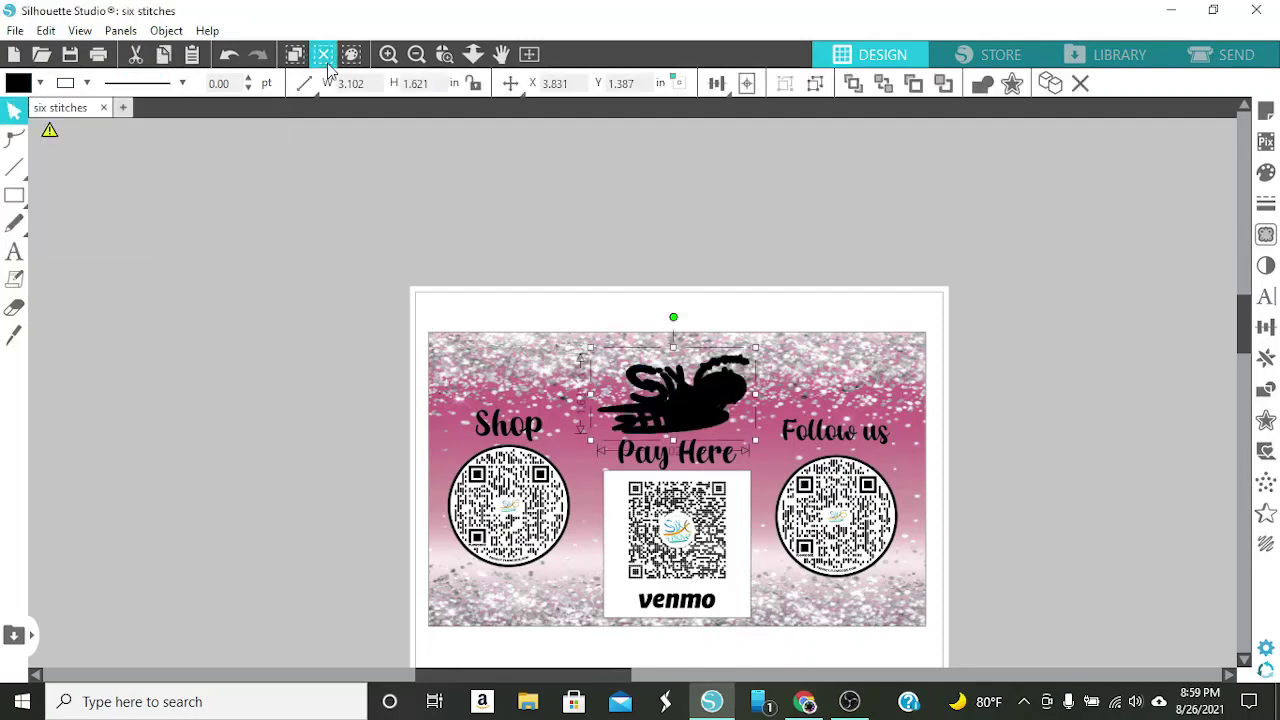
left_click(228, 54)
key("ctrl+z")
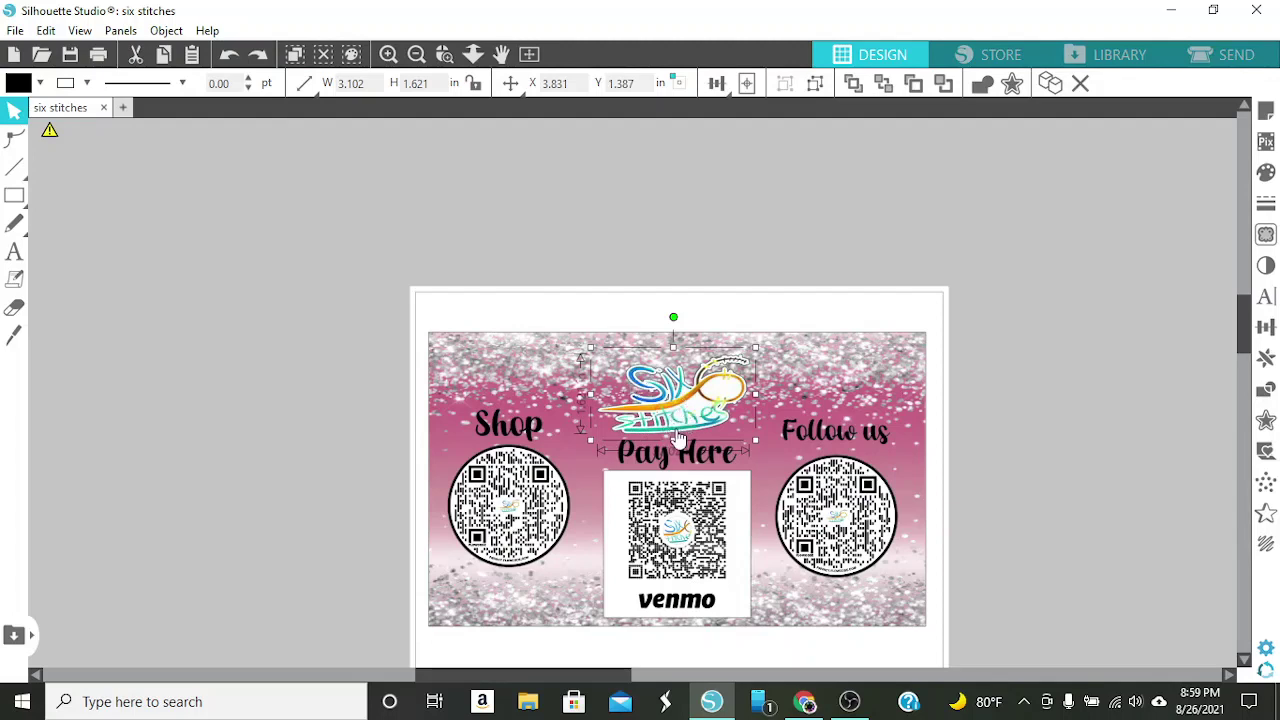
Ungroup the Six Stitches logo and move its pieces off the page, above and beside the design
left_click(813, 88)
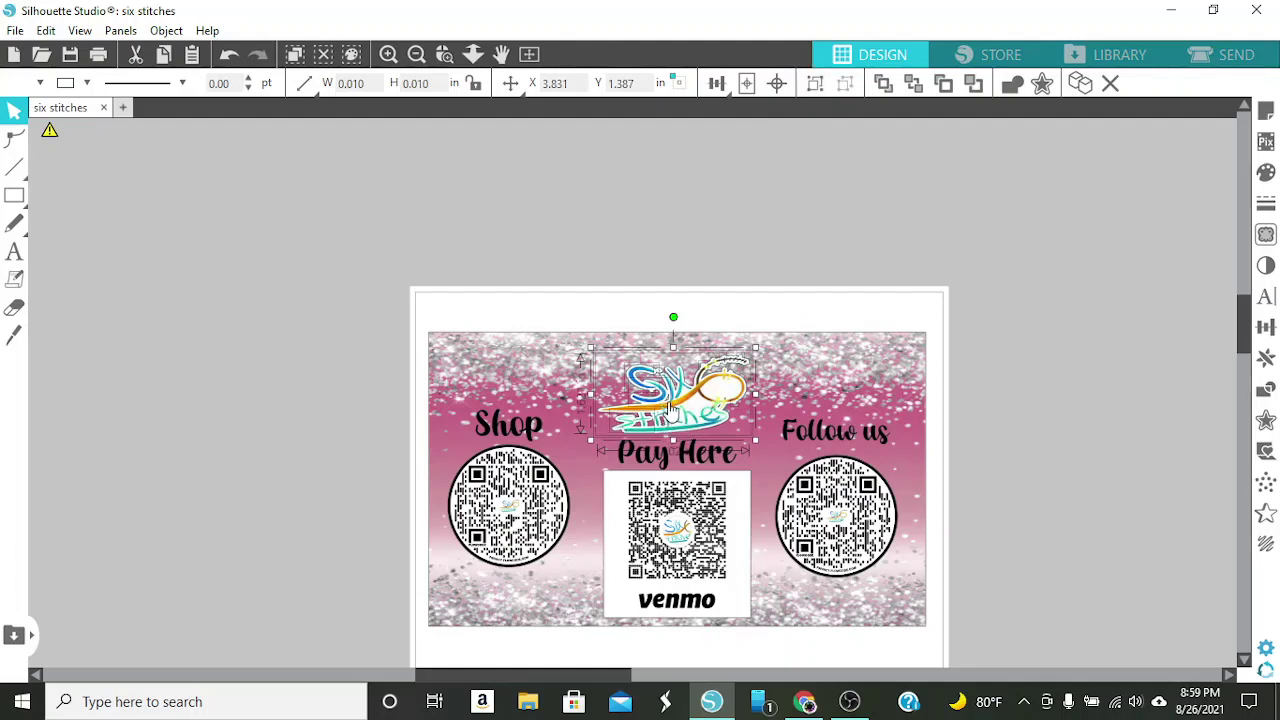
left_click_drag(672, 408, 351, 200)
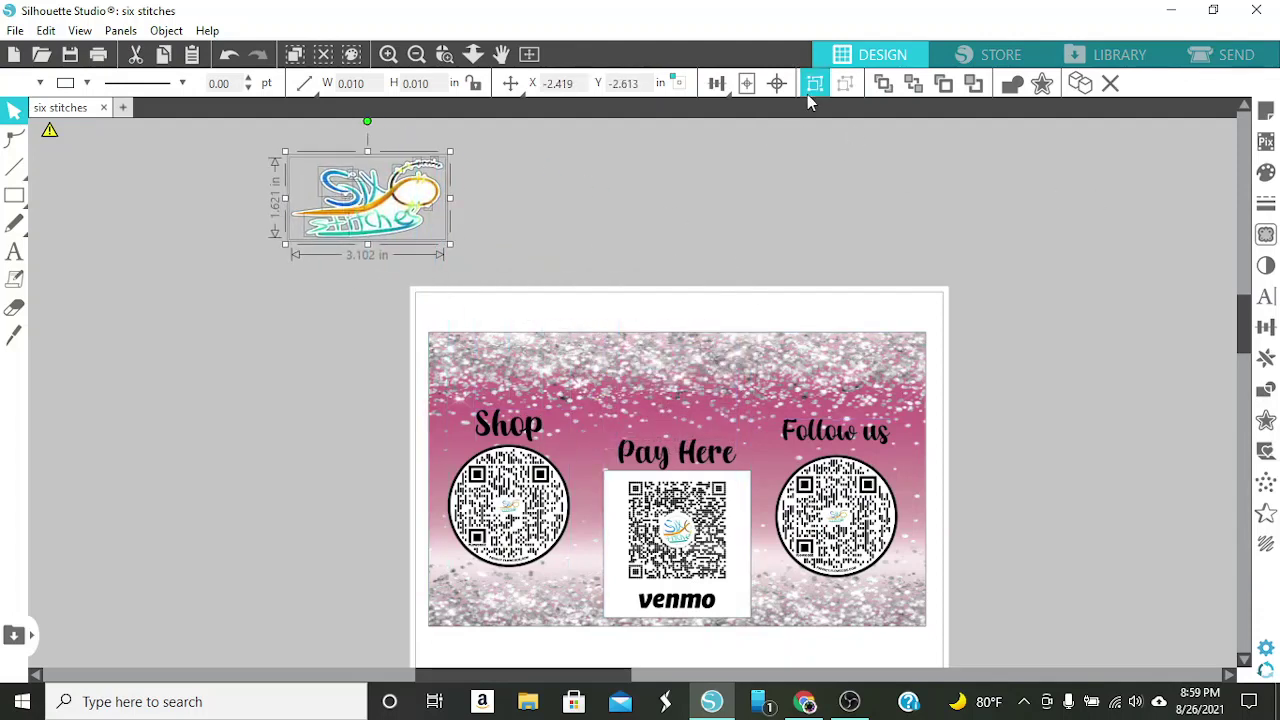
left_click_drag(336, 224, 307, 232)
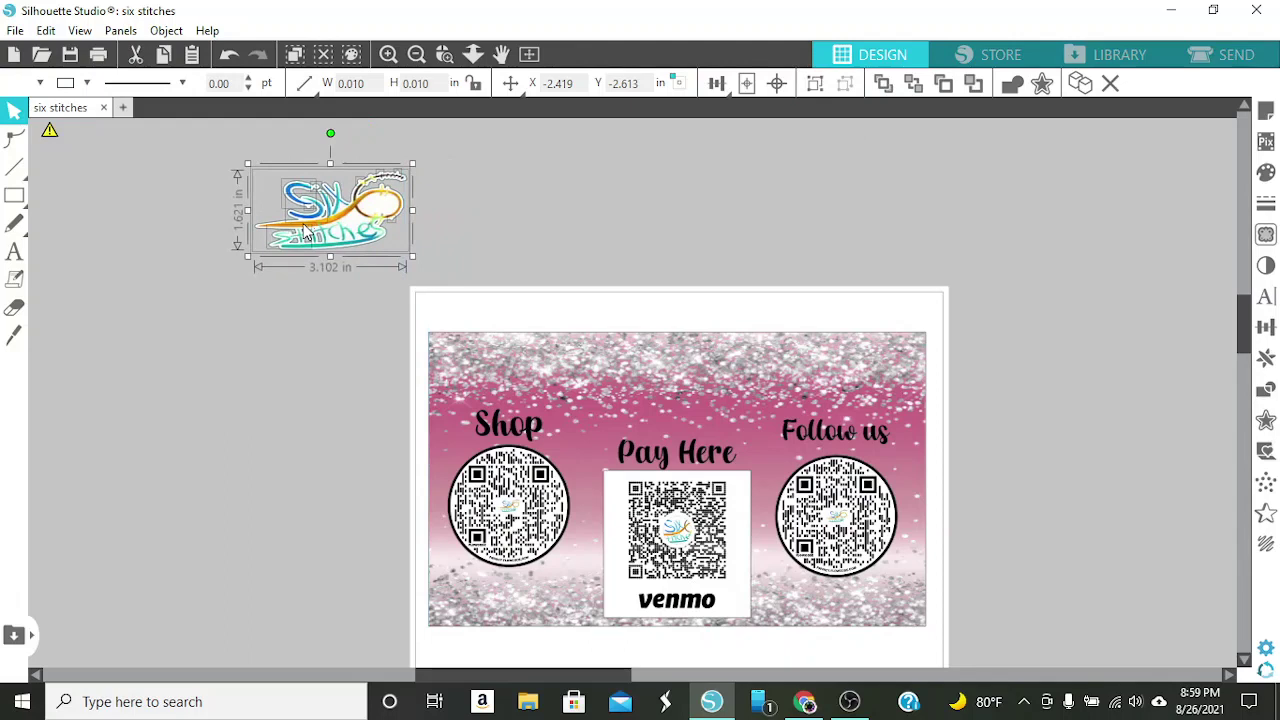
Try a black fill on the ungrouped logo pieces beside the page and undo it
left_click(39, 82)
left_click(20, 112)
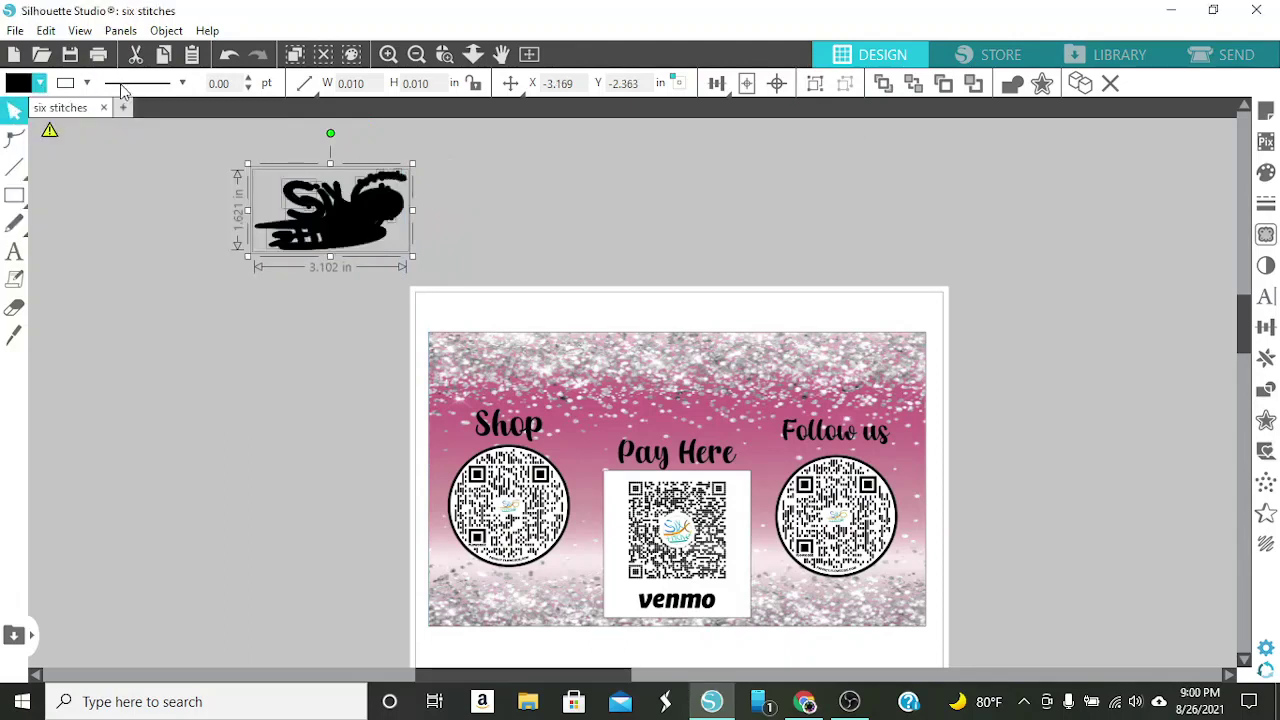
left_click(229, 55)
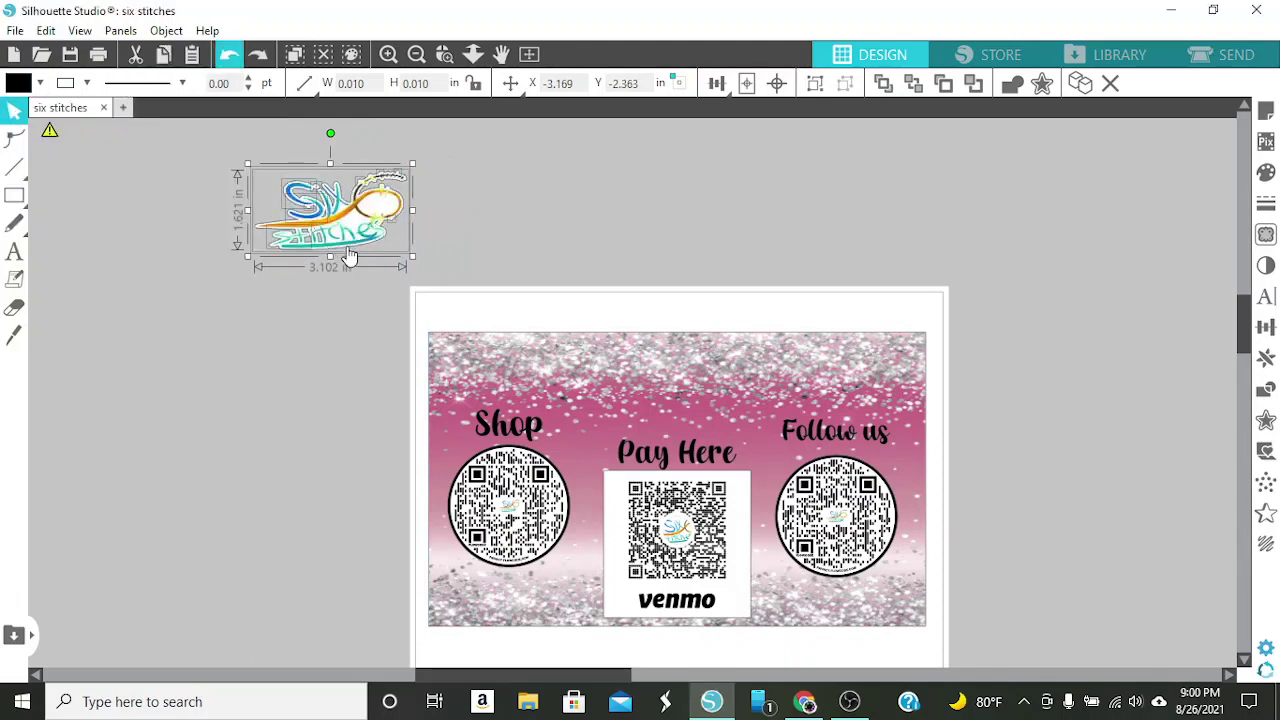
left_click(554, 203)
left_click(297, 196)
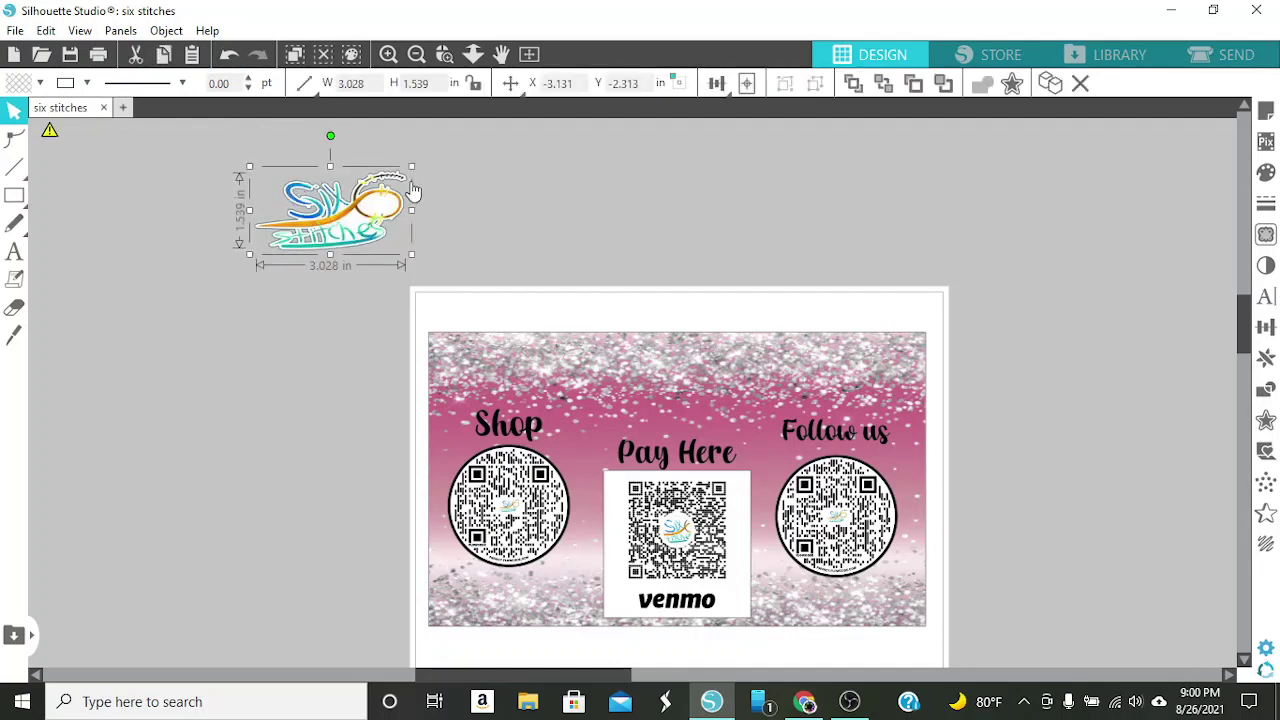
left_click(943, 83)
left_click_drag(209, 148, 430, 278)
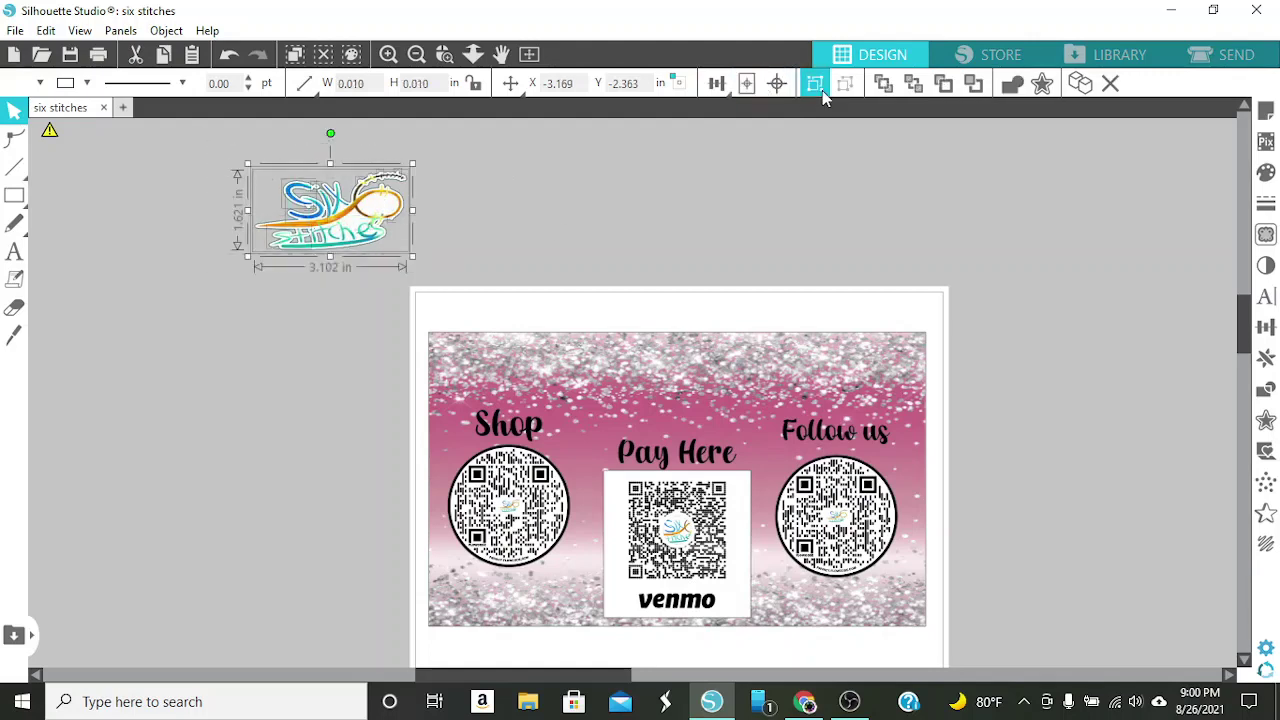
left_click(507, 220)
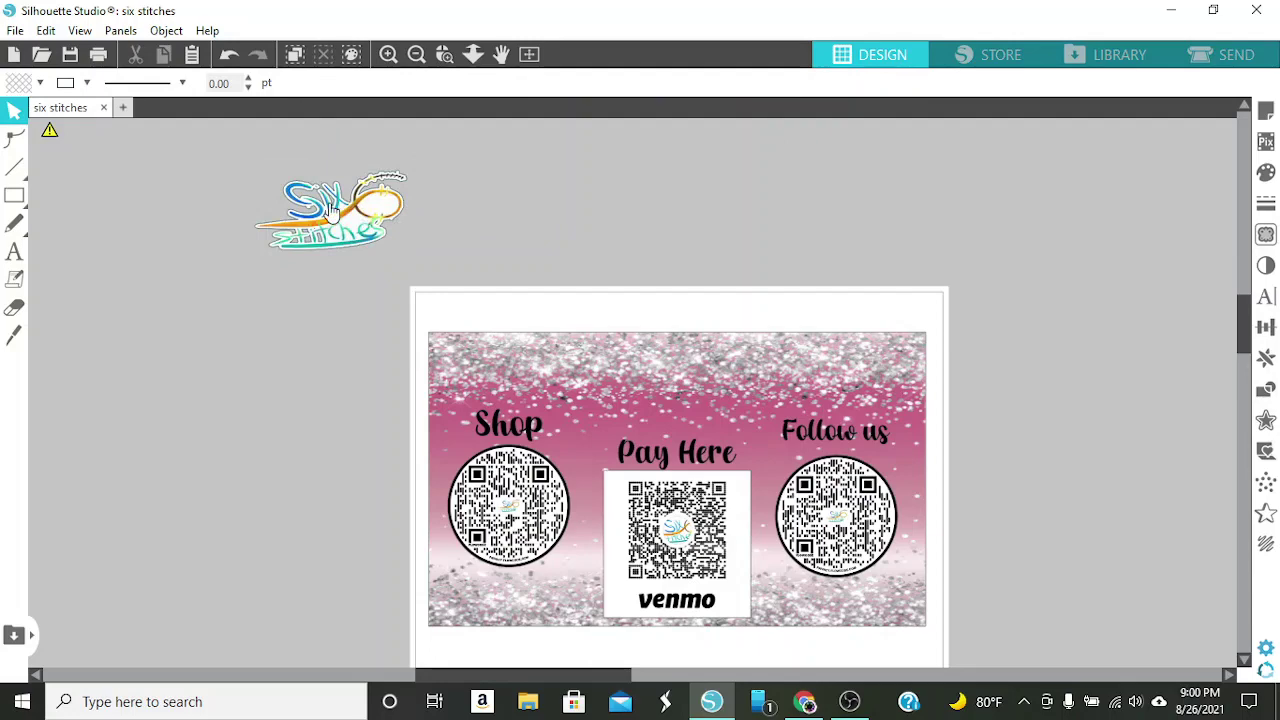
Place the "sixstitches logo" image from the Desktop folder beside the page and enlarge it to about 4.06 in wide
left_click(528, 701)
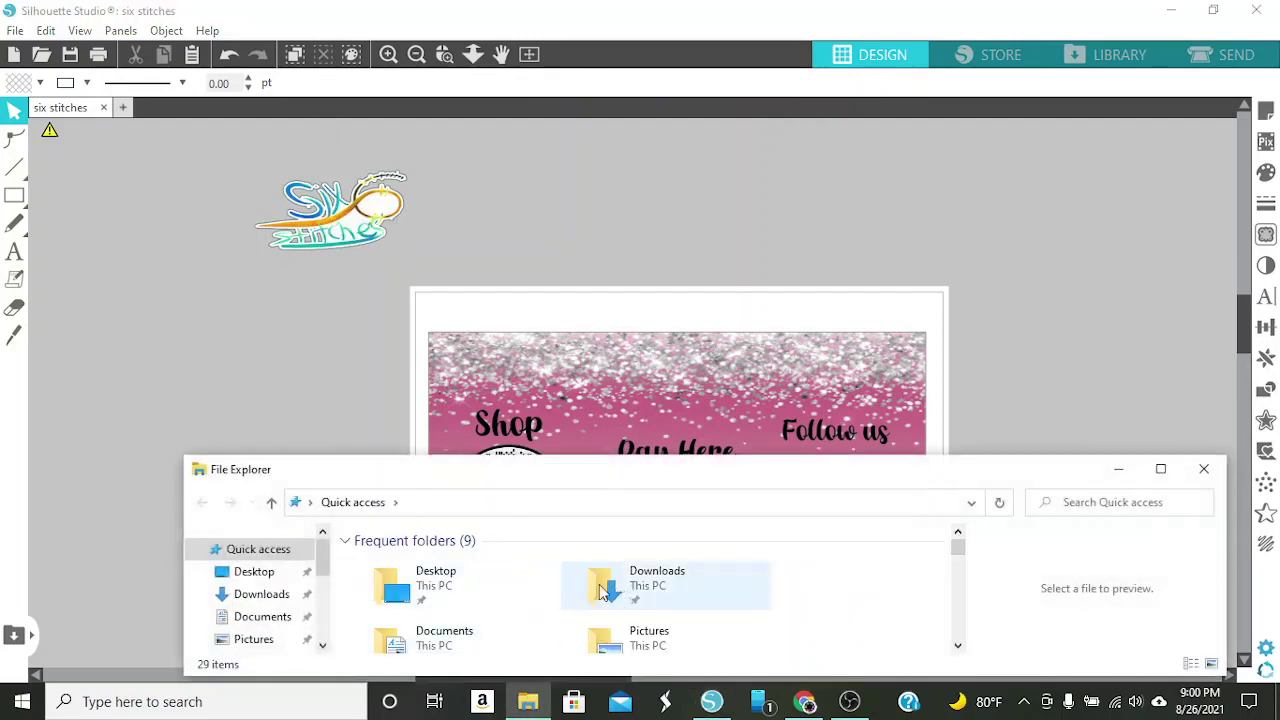
double_click(425, 583)
scroll(530, 565, "down", 8)
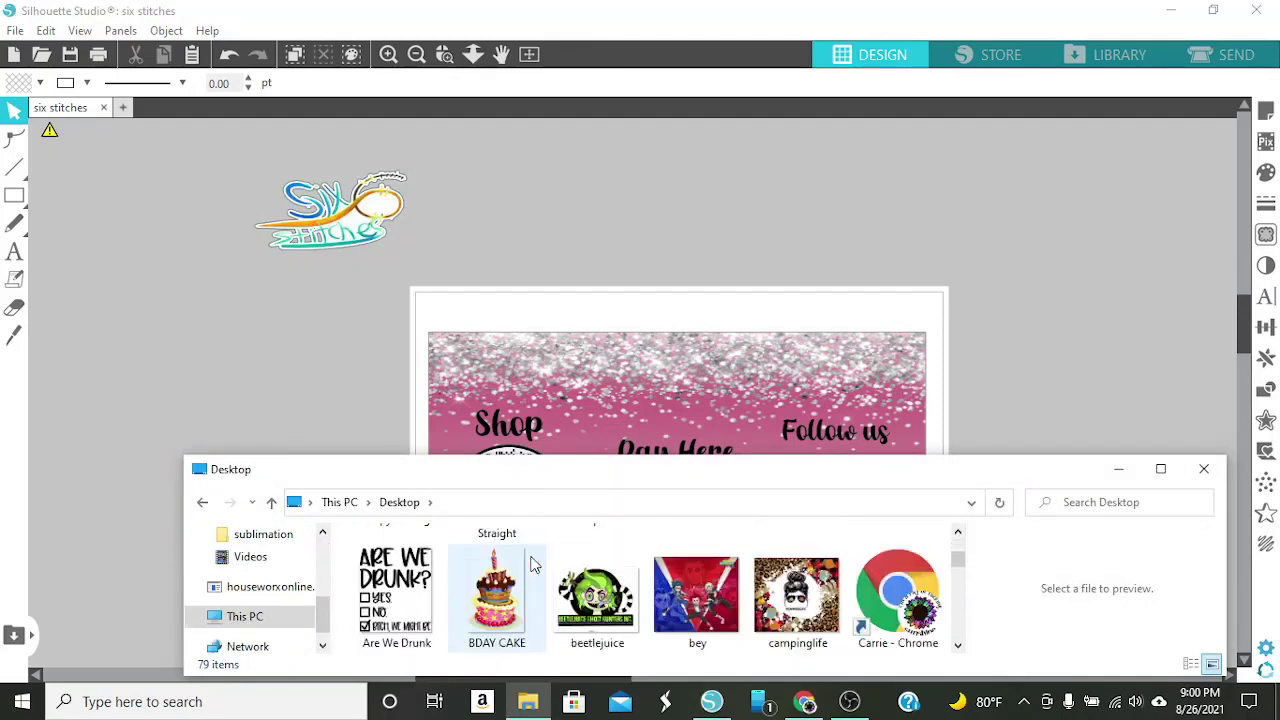
scroll(533, 566, "down", 10)
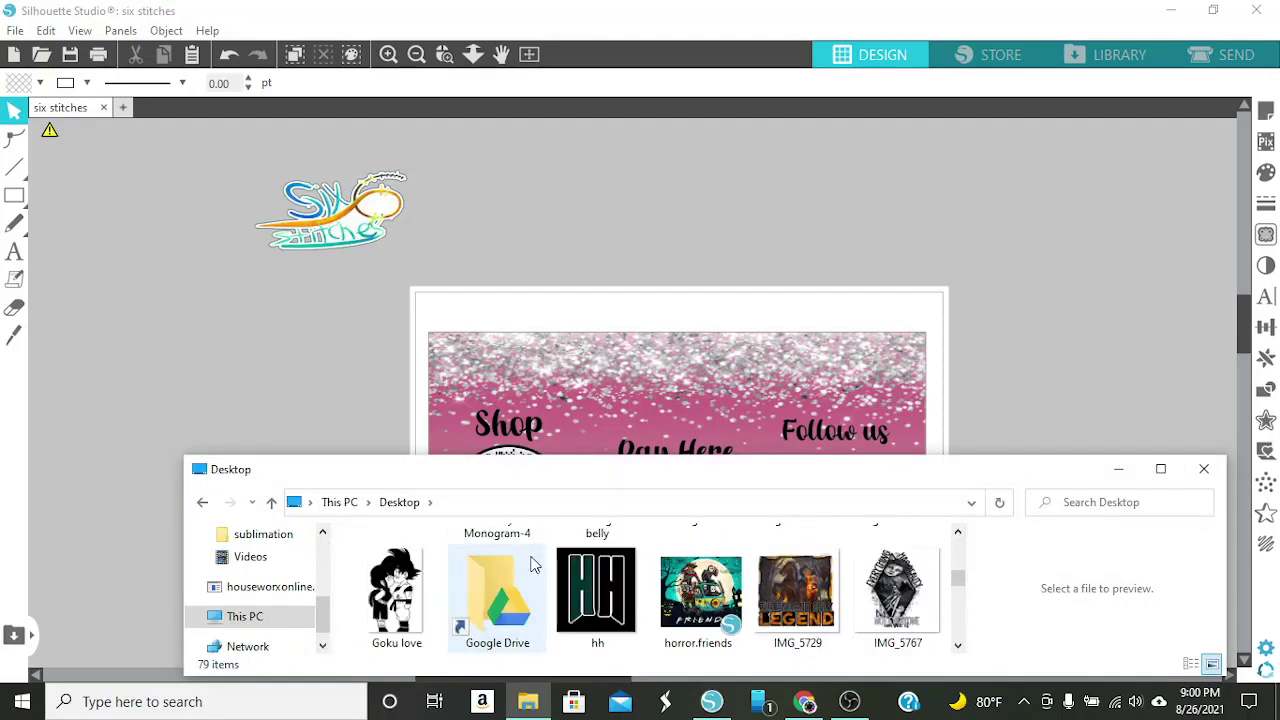
scroll(533, 566, "down", 8)
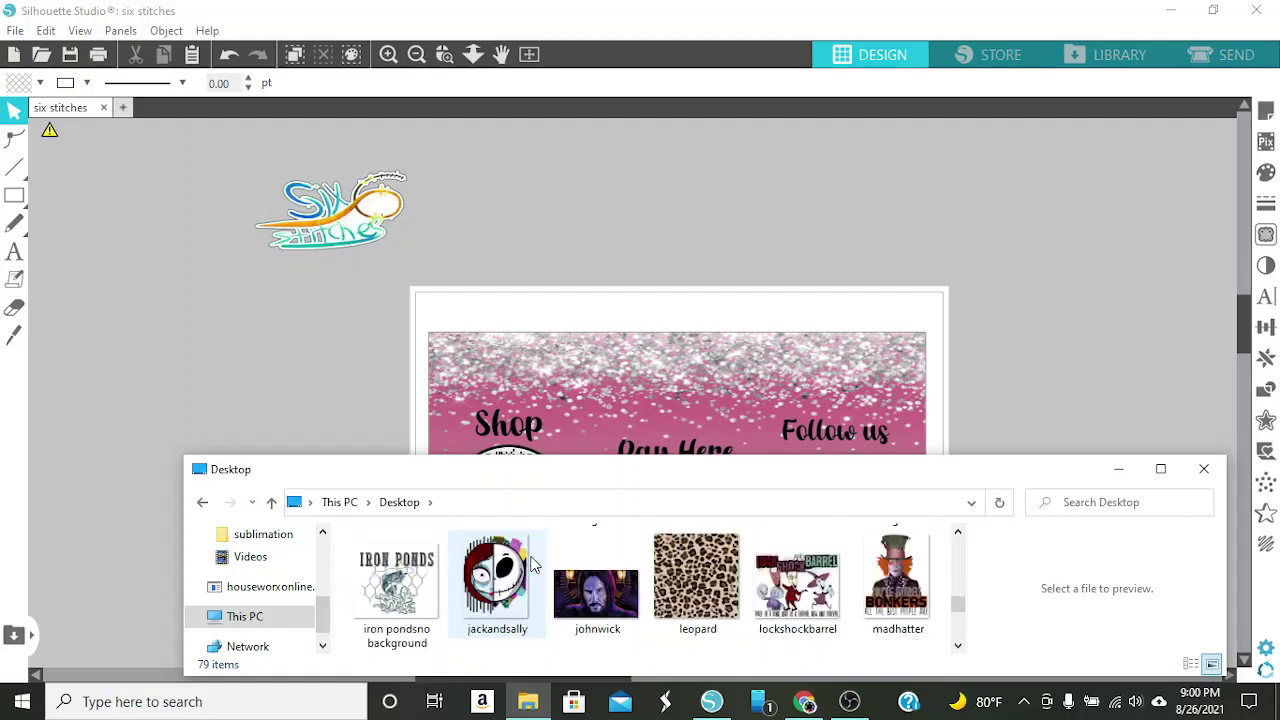
scroll(533, 566, "down", 3)
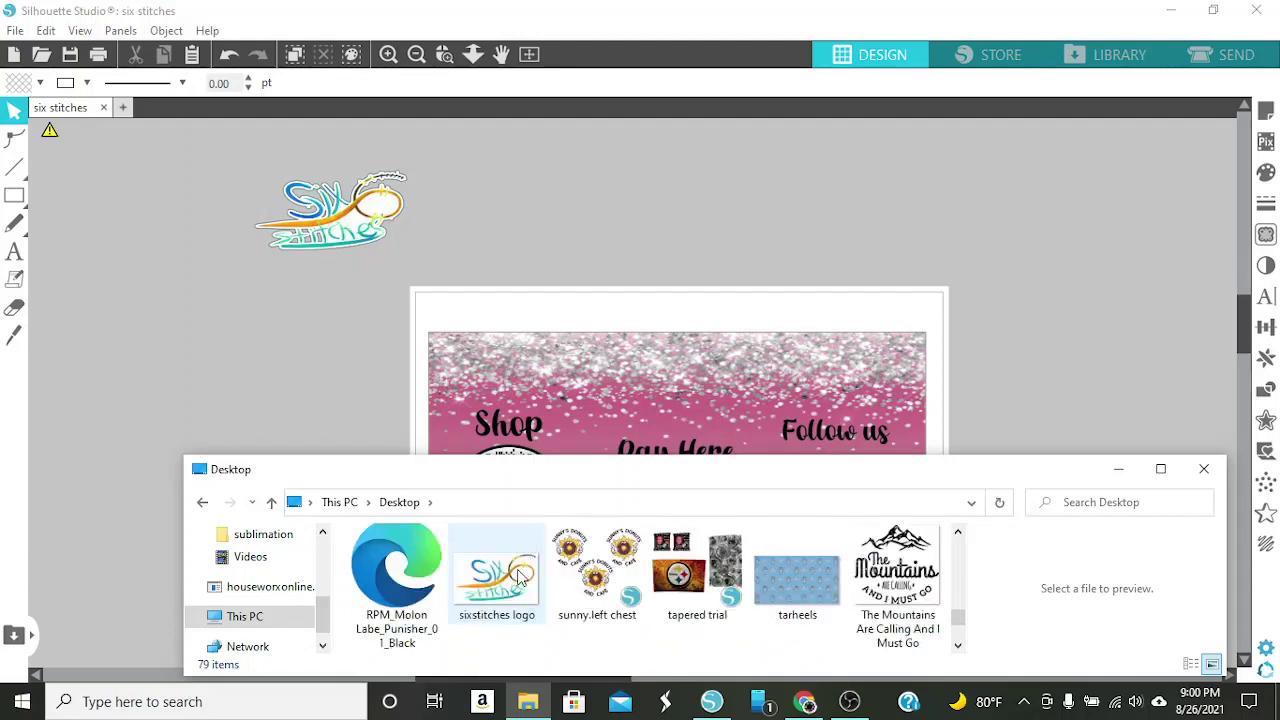
left_click_drag(519, 575, 205, 352)
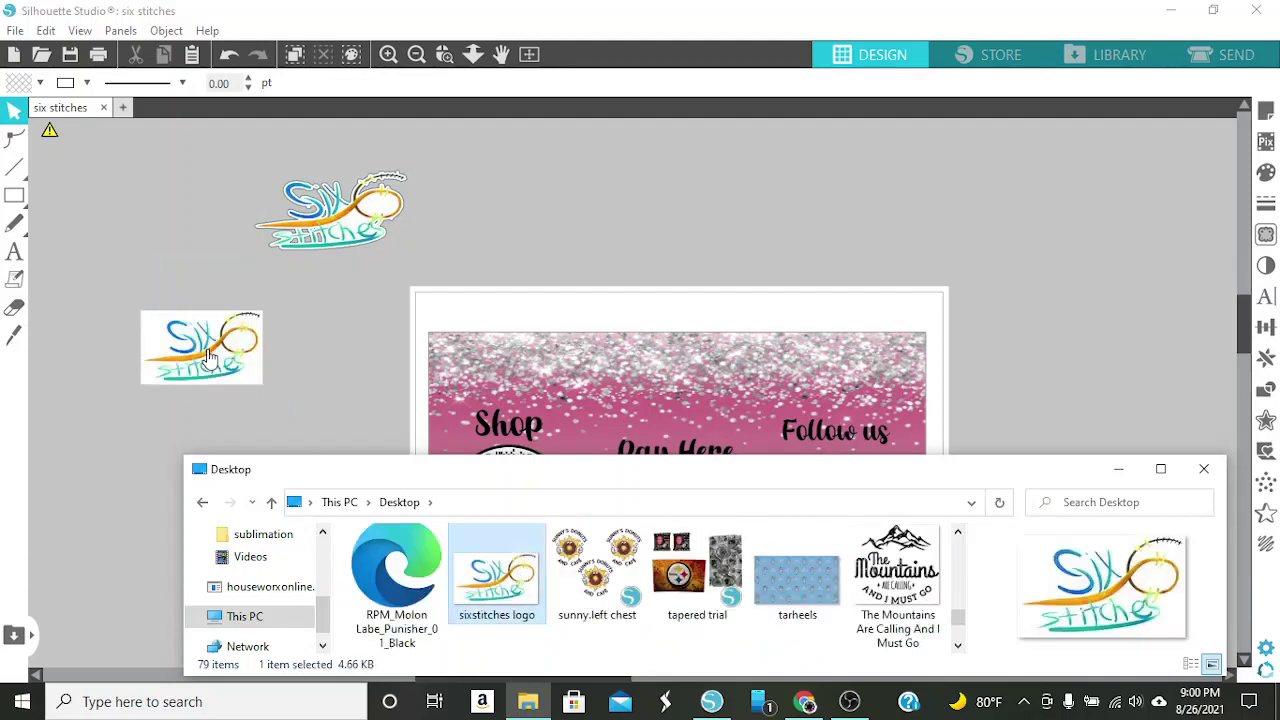
left_click(1204, 469)
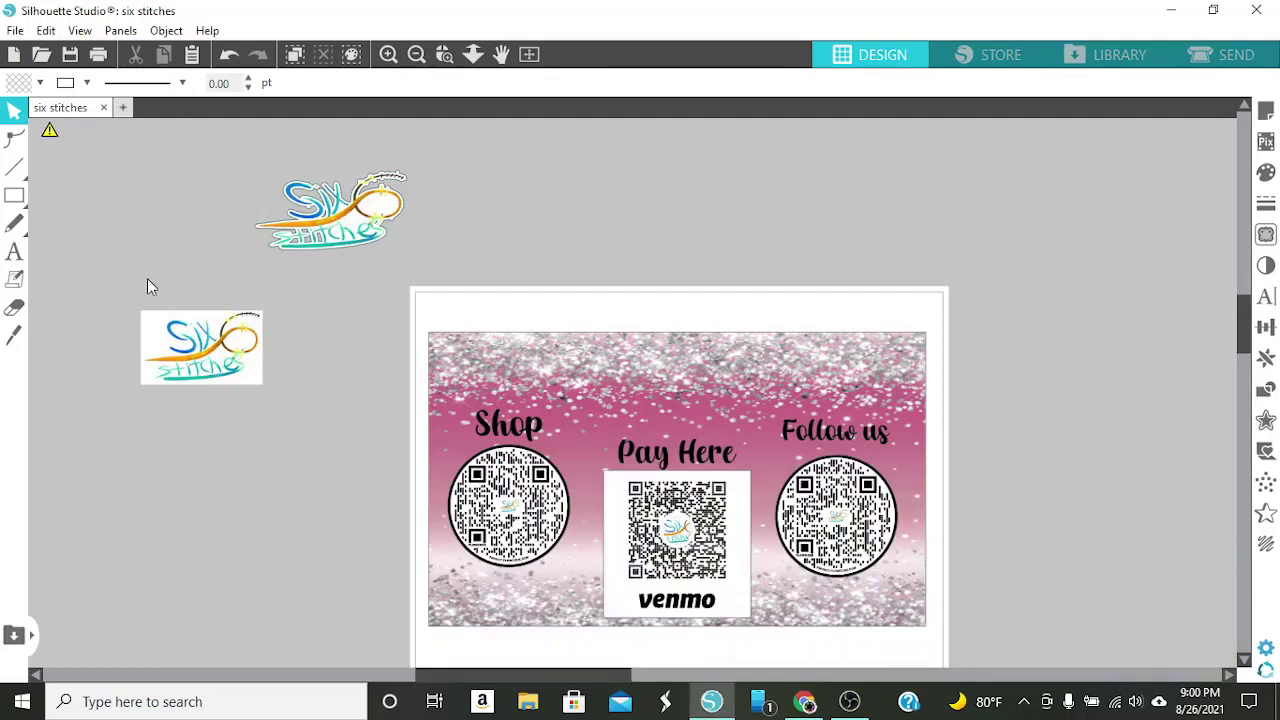
left_click(210, 352)
left_click_drag(268, 390, 346, 438)
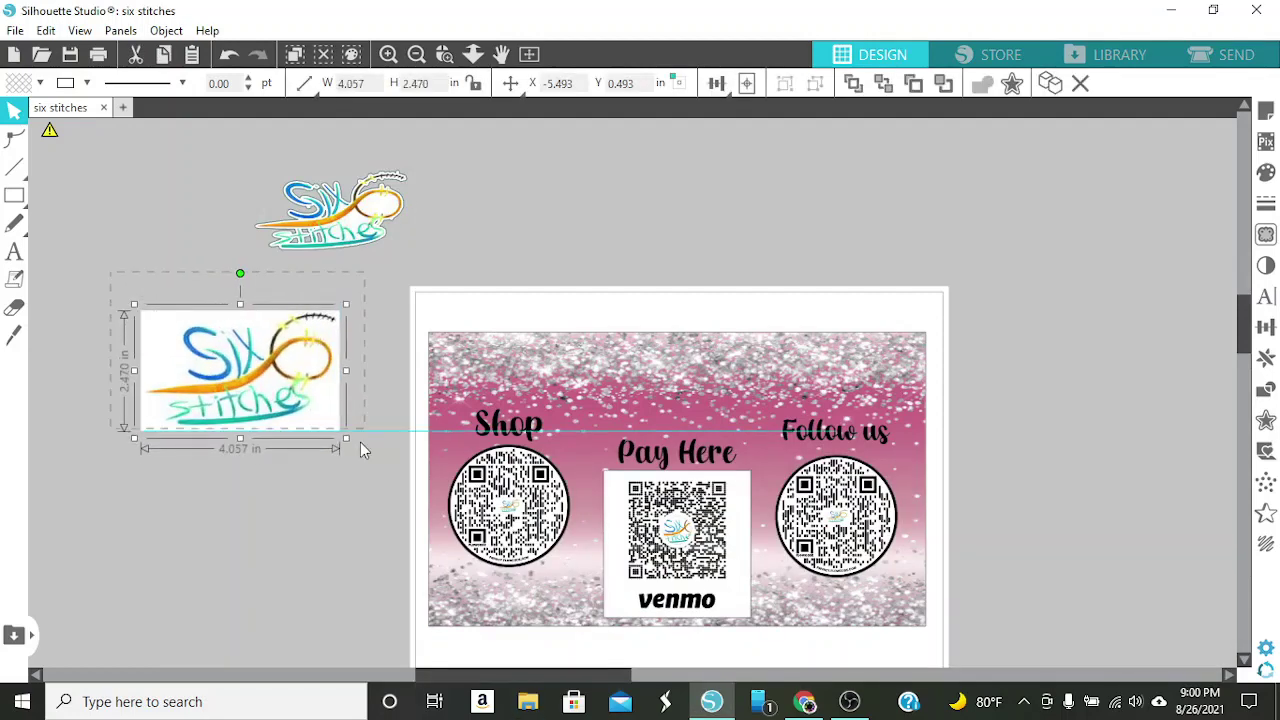
Trace and detach the enlarged logo copy with a 94% threshold and delete the leftover white background
left_click(1266, 234)
left_click(1066, 202)
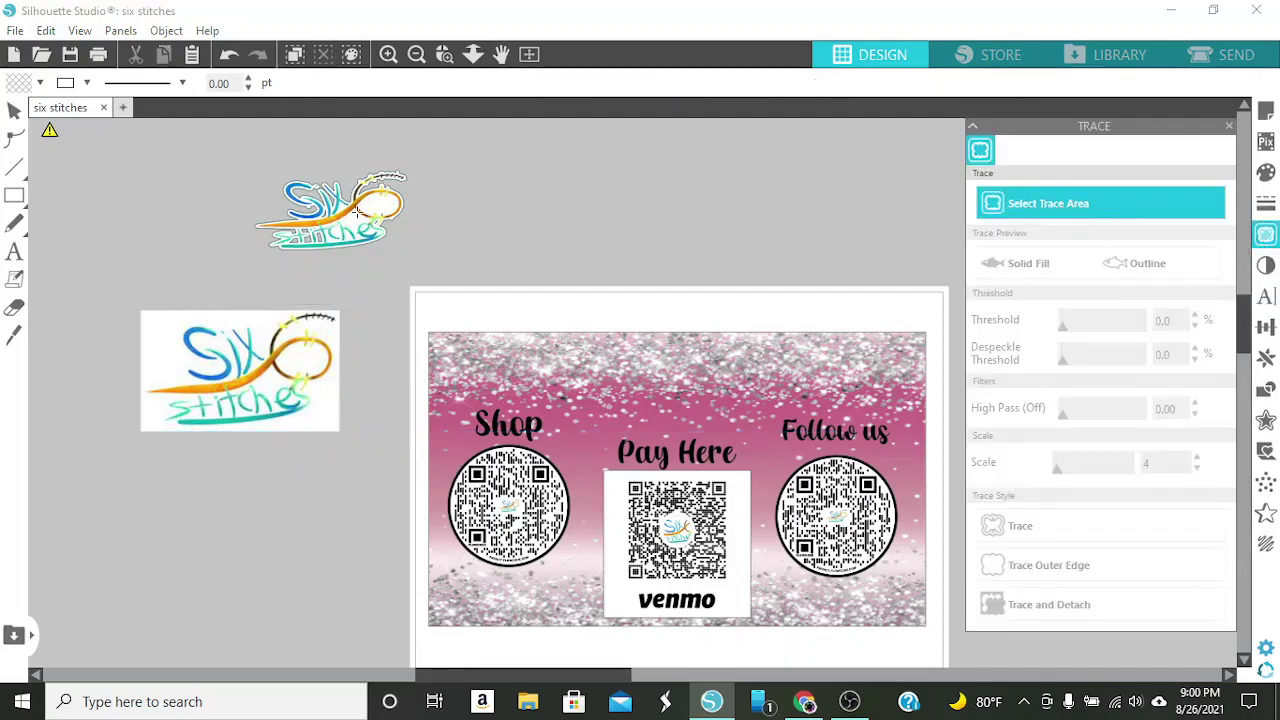
mouse_move(116, 286)
left_mouse_down()
mouse_move(190, 292)
mouse_move(360, 433)
mouse_move(362, 458)
left_mouse_up()
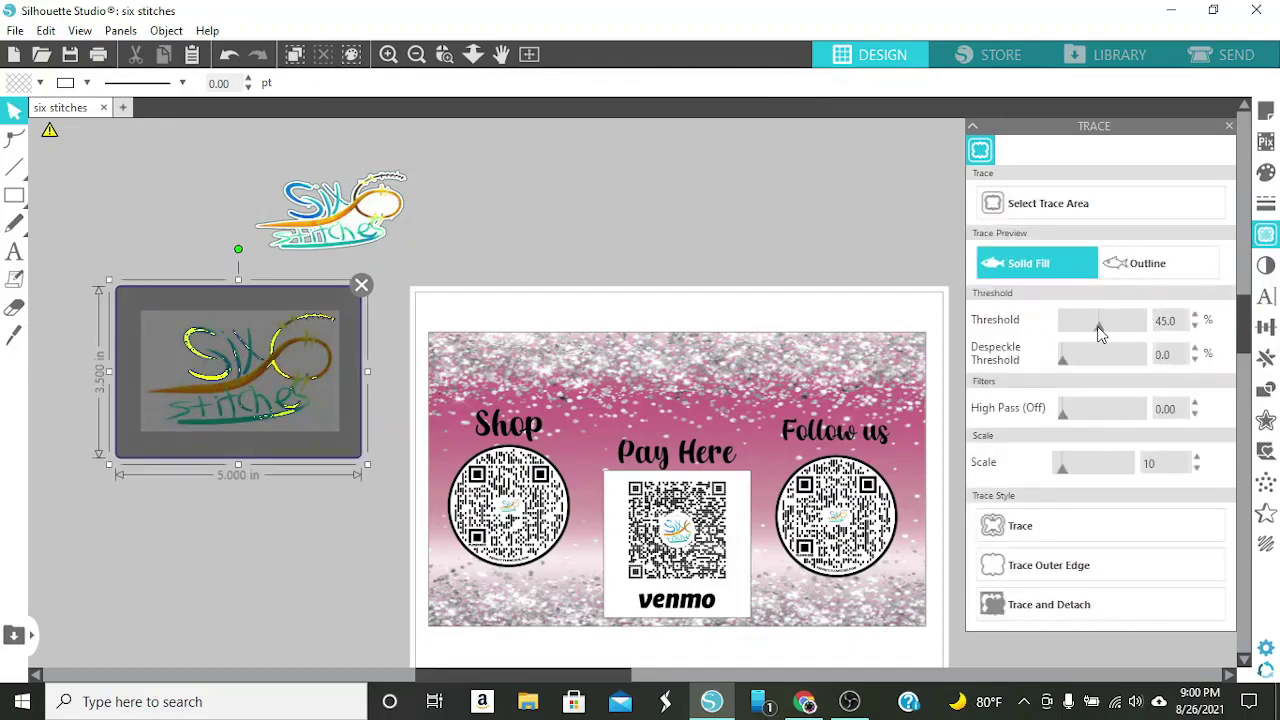
left_click_drag(1098, 330, 1139, 338)
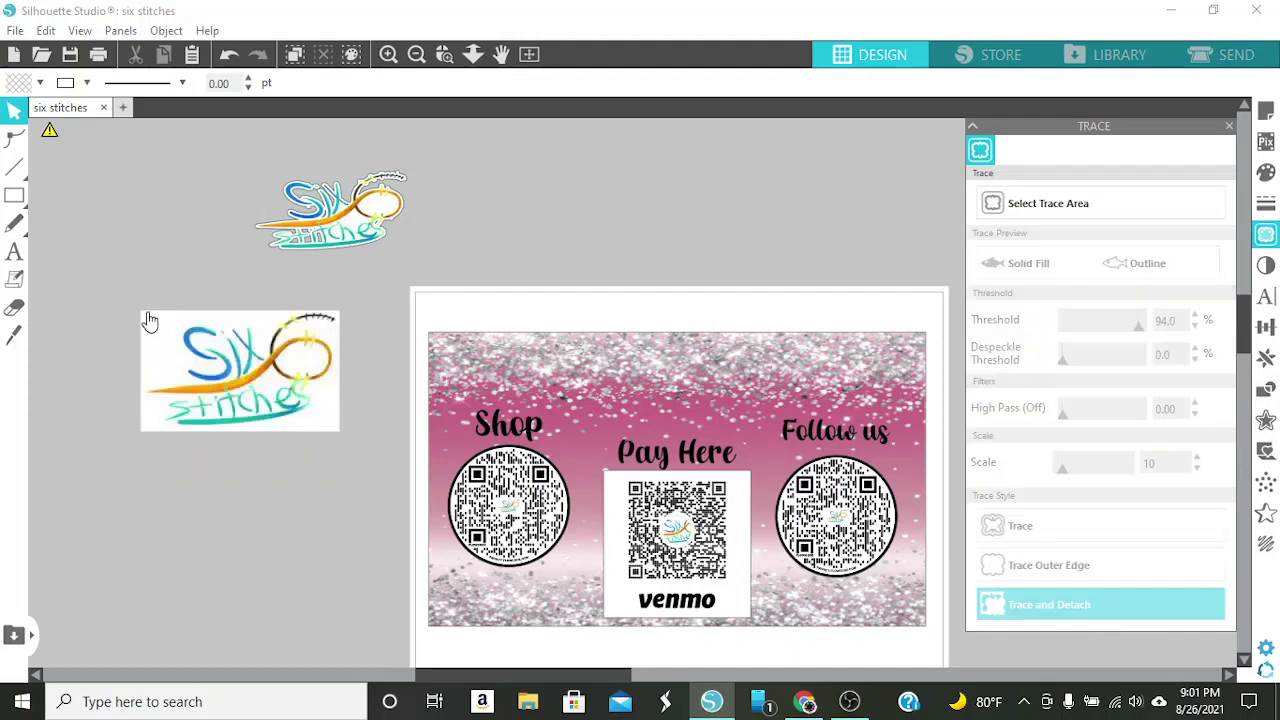
left_click_drag(254, 358, 195, 214)
key("Delete")
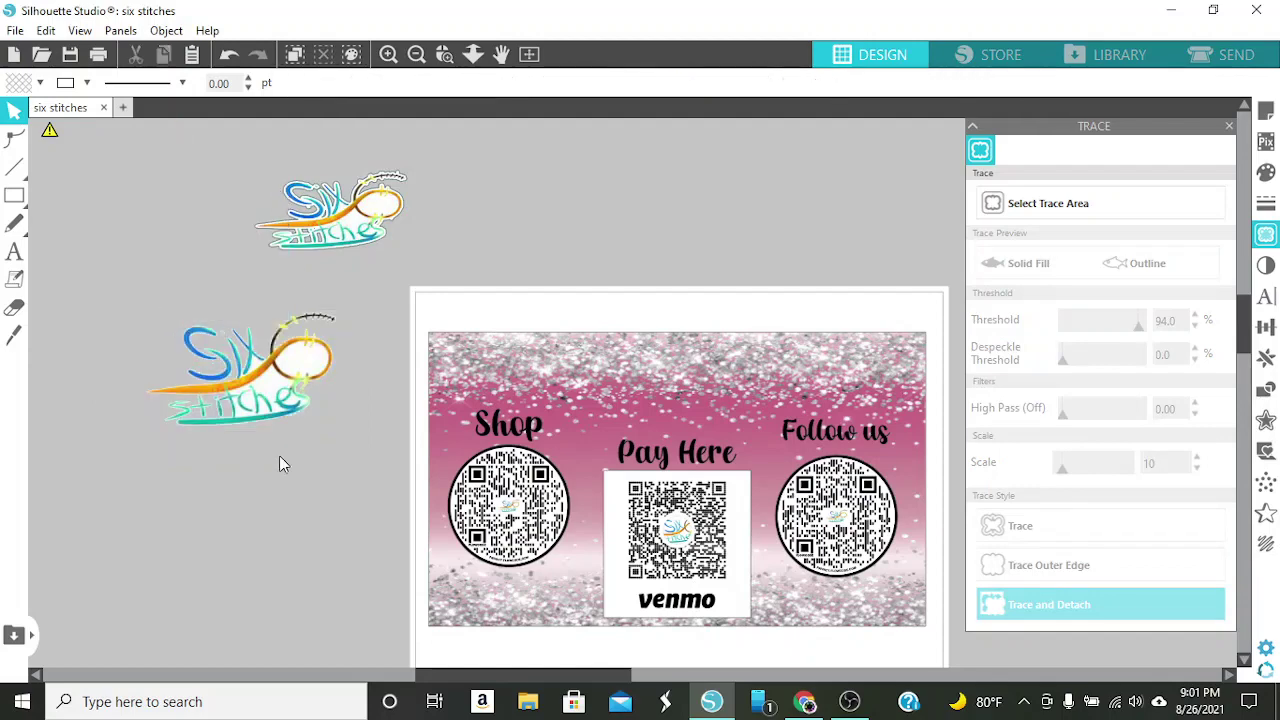
Delete the detached logo copy beside the page
left_click_drag(266, 395, 262, 389)
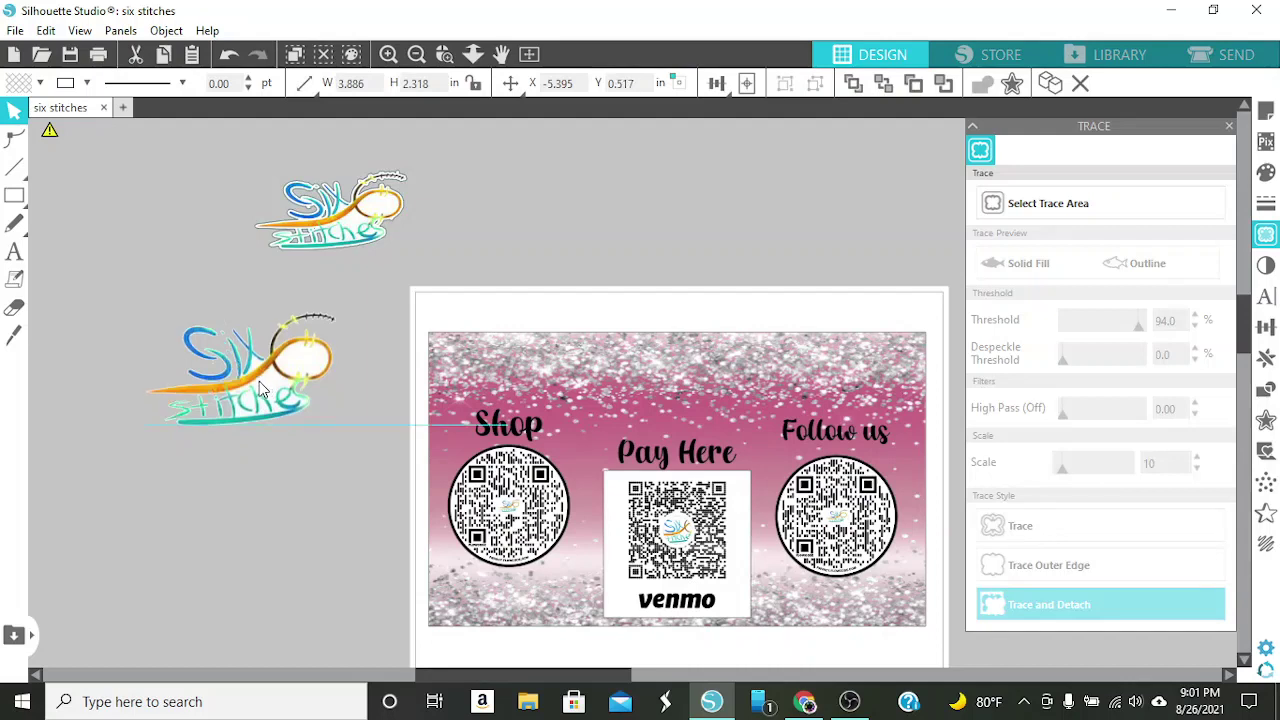
key("Escape")
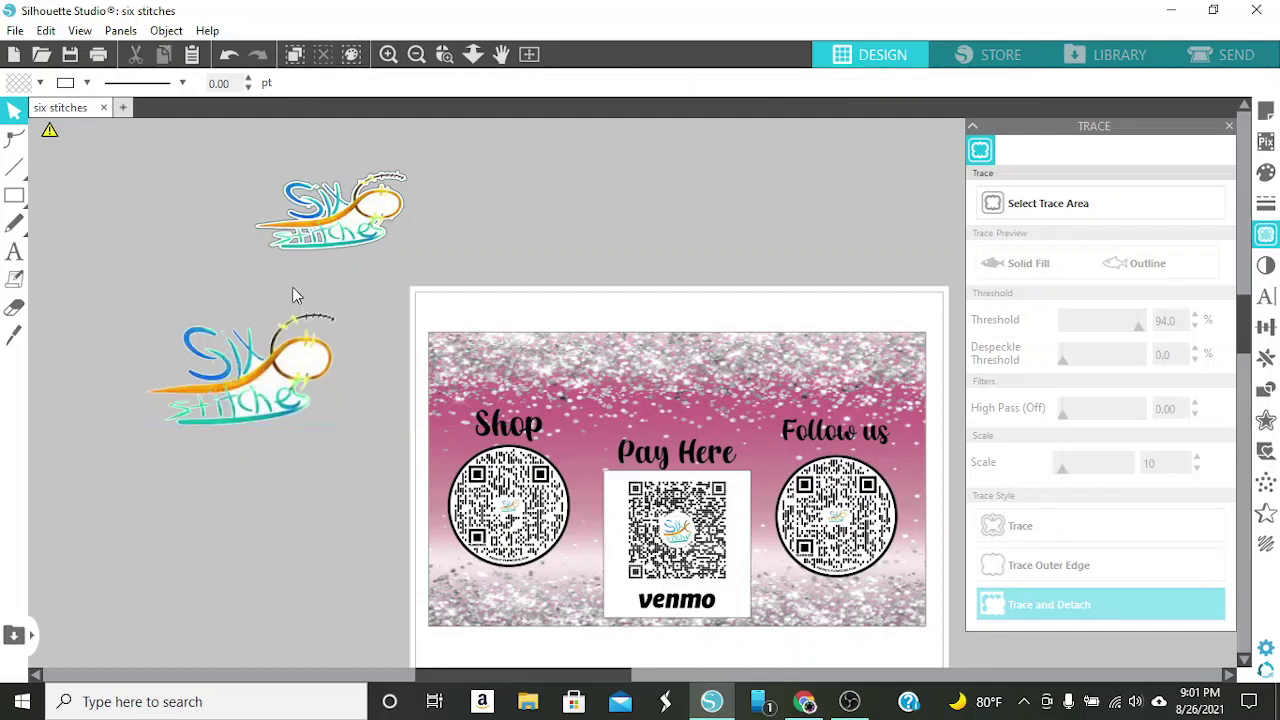
left_click_drag(131, 291, 328, 422)
key("Delete")
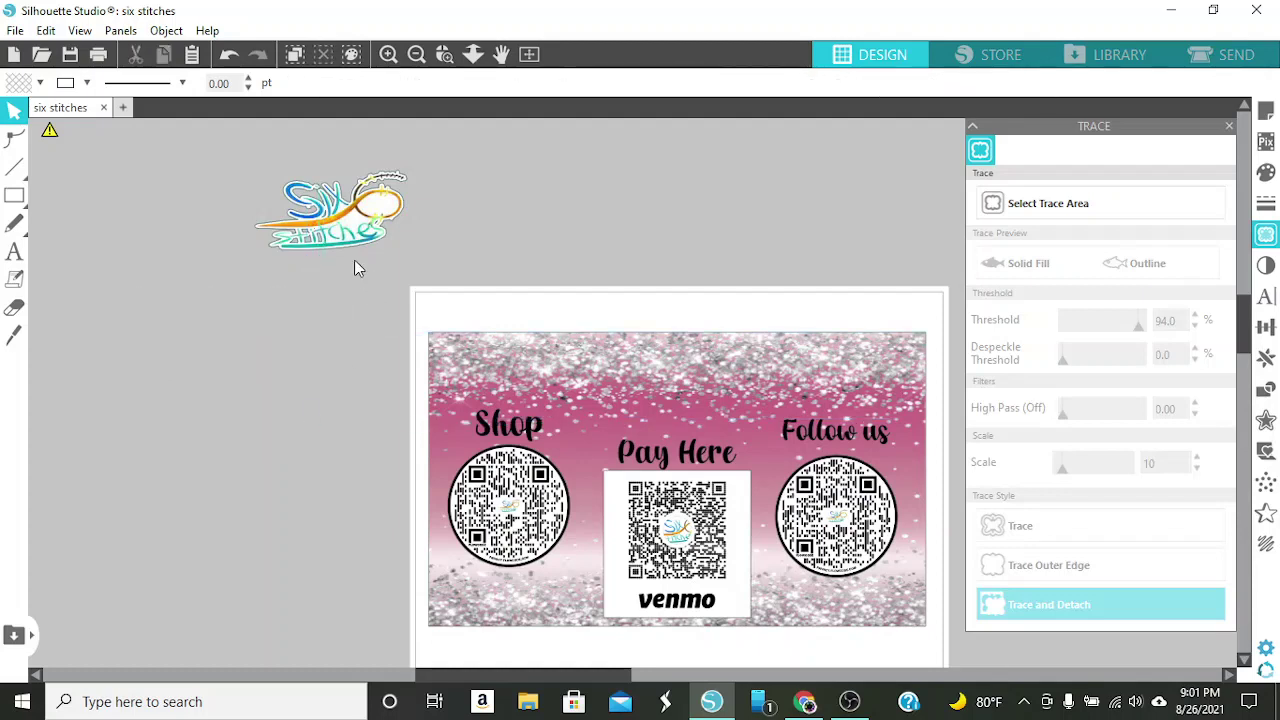
Increase the line thickness of the original Six Stitches logo image slightly
left_click(340, 228)
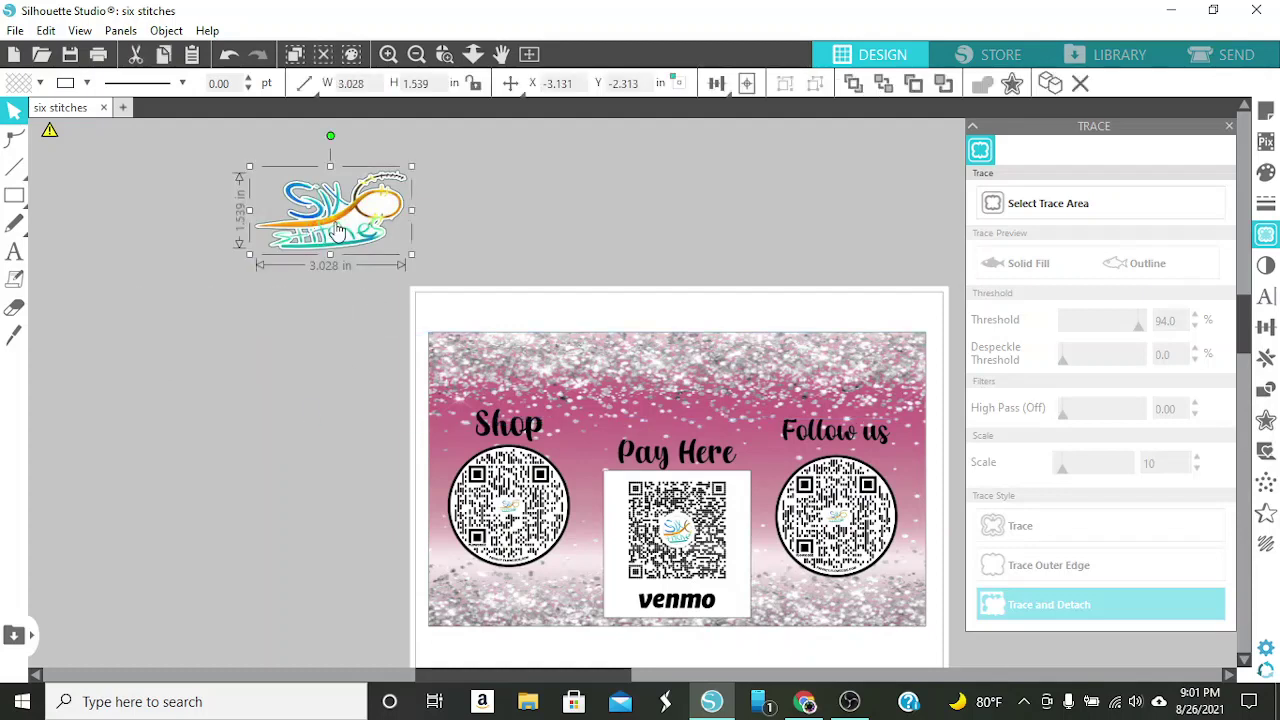
left_click(248, 82)
left_click(248, 82)
left_click(248, 82)
mouse_move(351, 236)
left_mouse_down()
mouse_move(657, 397)
mouse_move(355, 232)
left_mouse_up()
Group the Six Stitches logo with its white outline and move it back onto the background above "Pay Here"
left_click(268, 152)
left_click(343, 183)
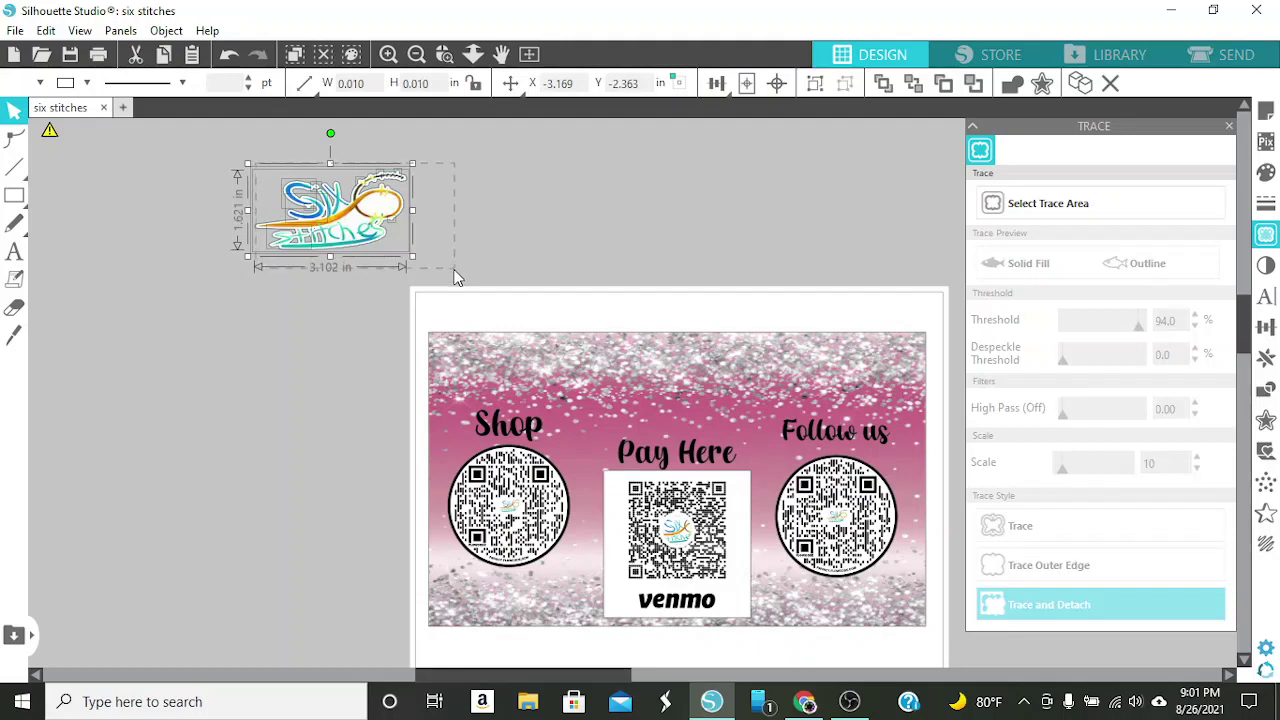
left_click(815, 86)
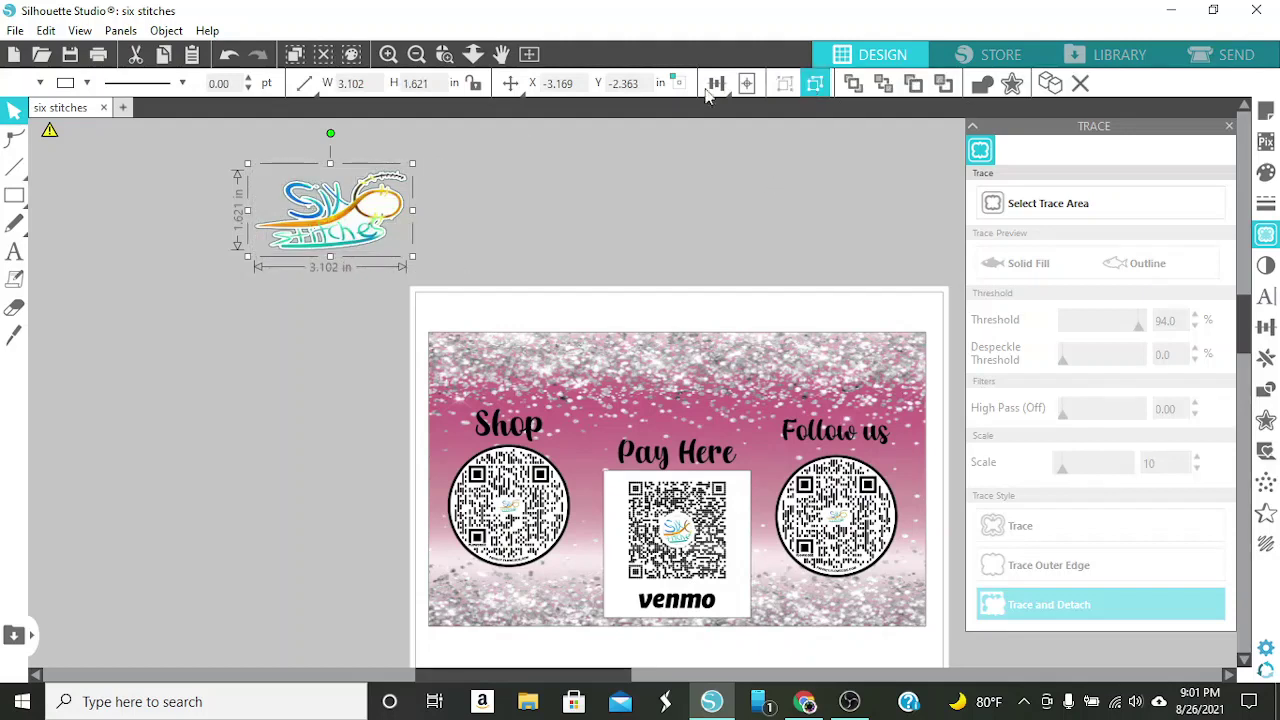
left_click_drag(372, 209, 689, 397)
left_click(686, 415)
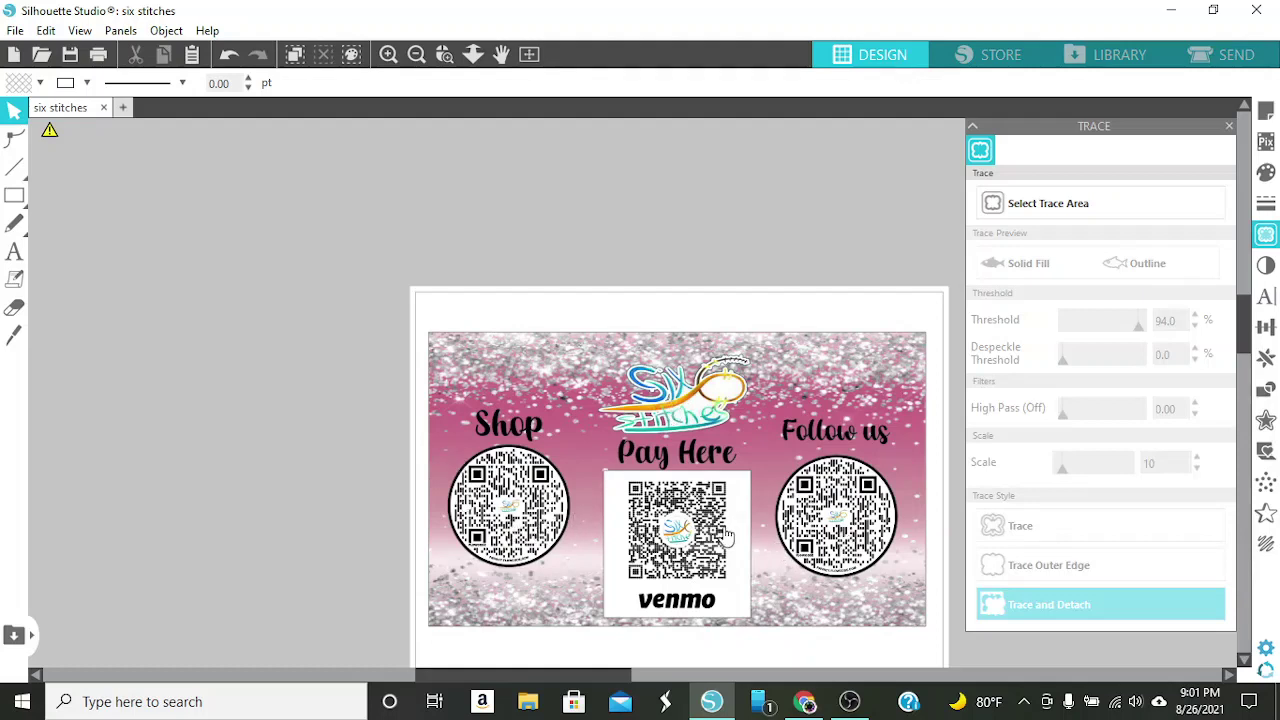
Lower the shop QR code level with the "Follow us" QR code and move the "Shop" label down just above it
left_click_drag(508, 533, 508, 545)
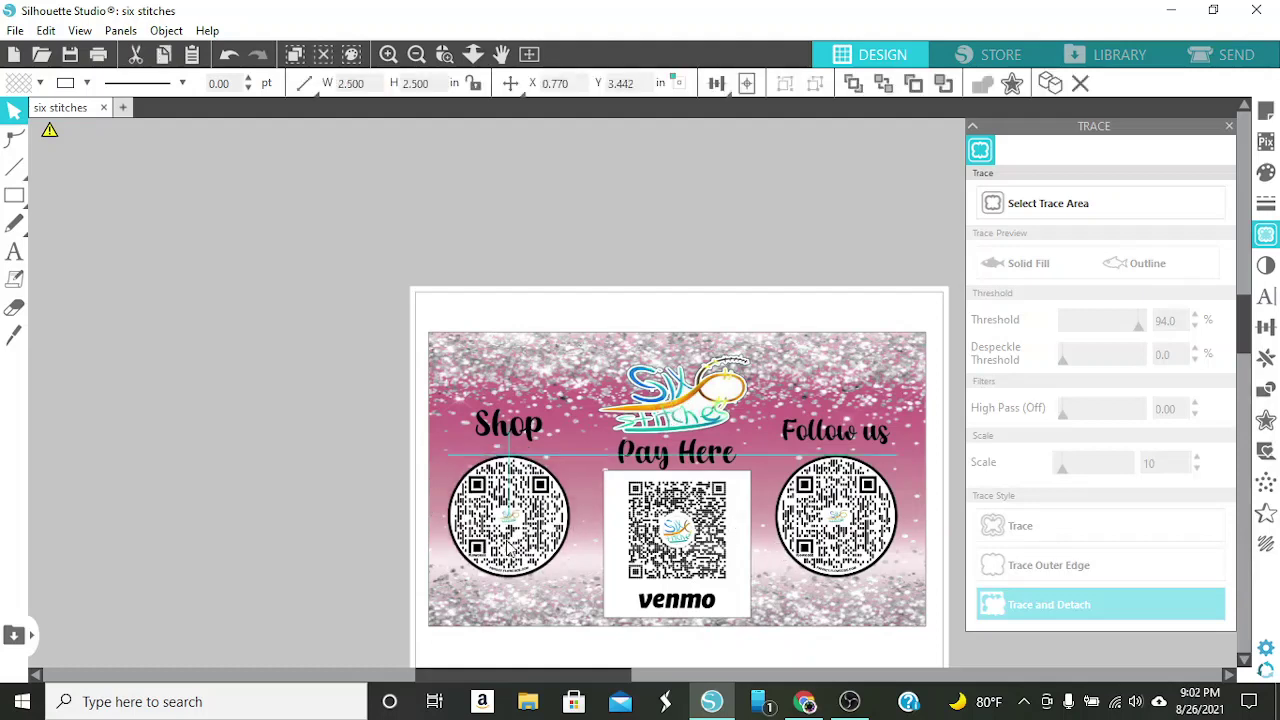
left_click(498, 440)
left_click_drag(503, 431, 503, 443)
Lower the "Follow us" label slightly so it sits closer to its QR code, level with "Shop"
left_click(838, 436)
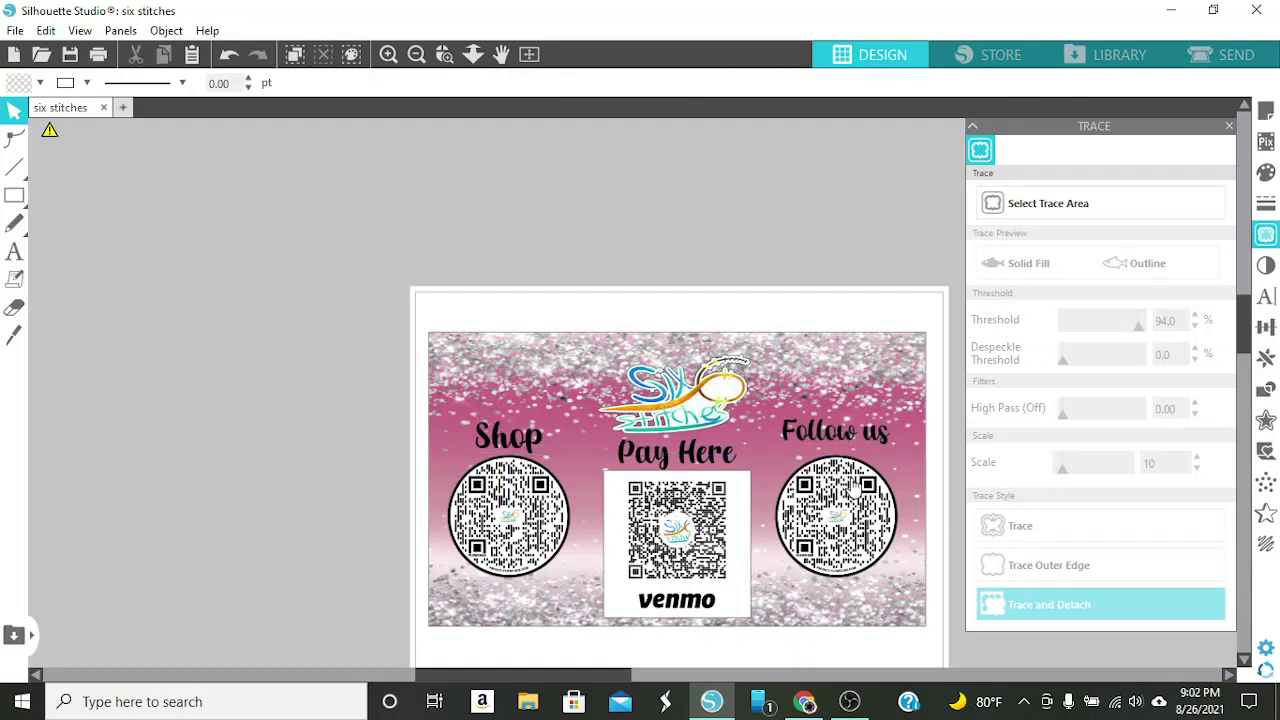
left_click_drag(838, 438, 837, 439)
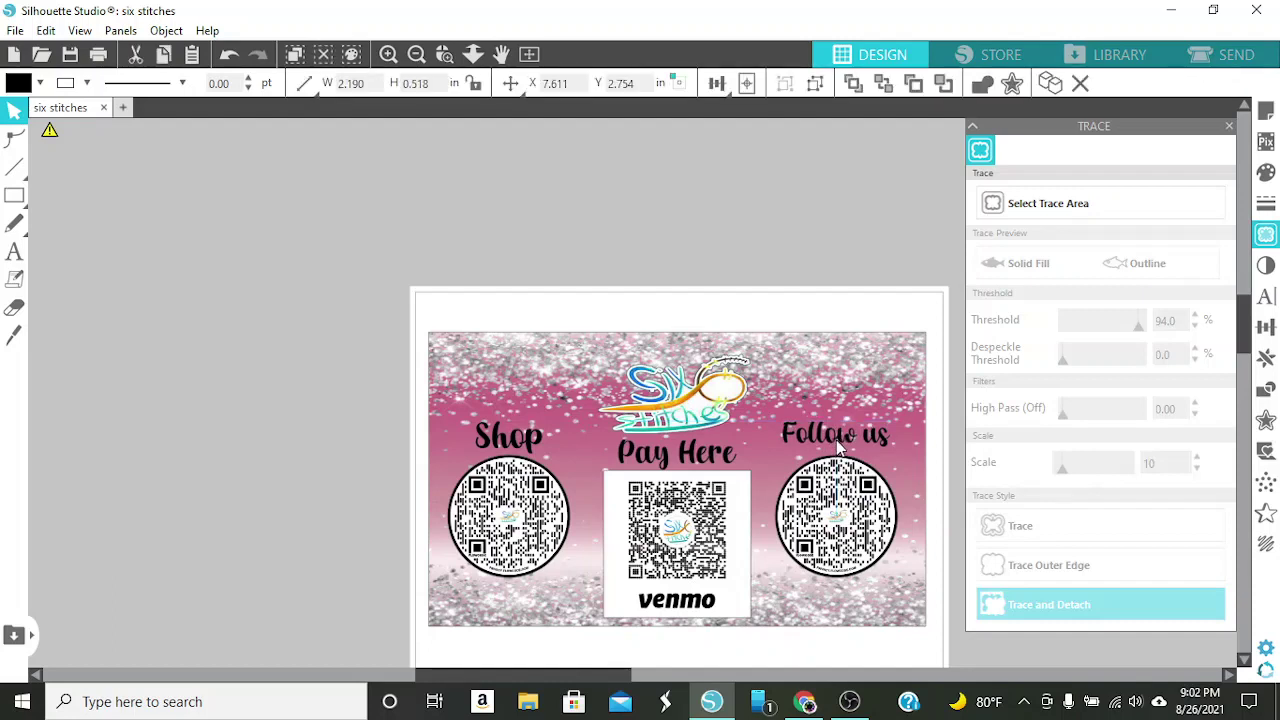
left_click(838, 450)
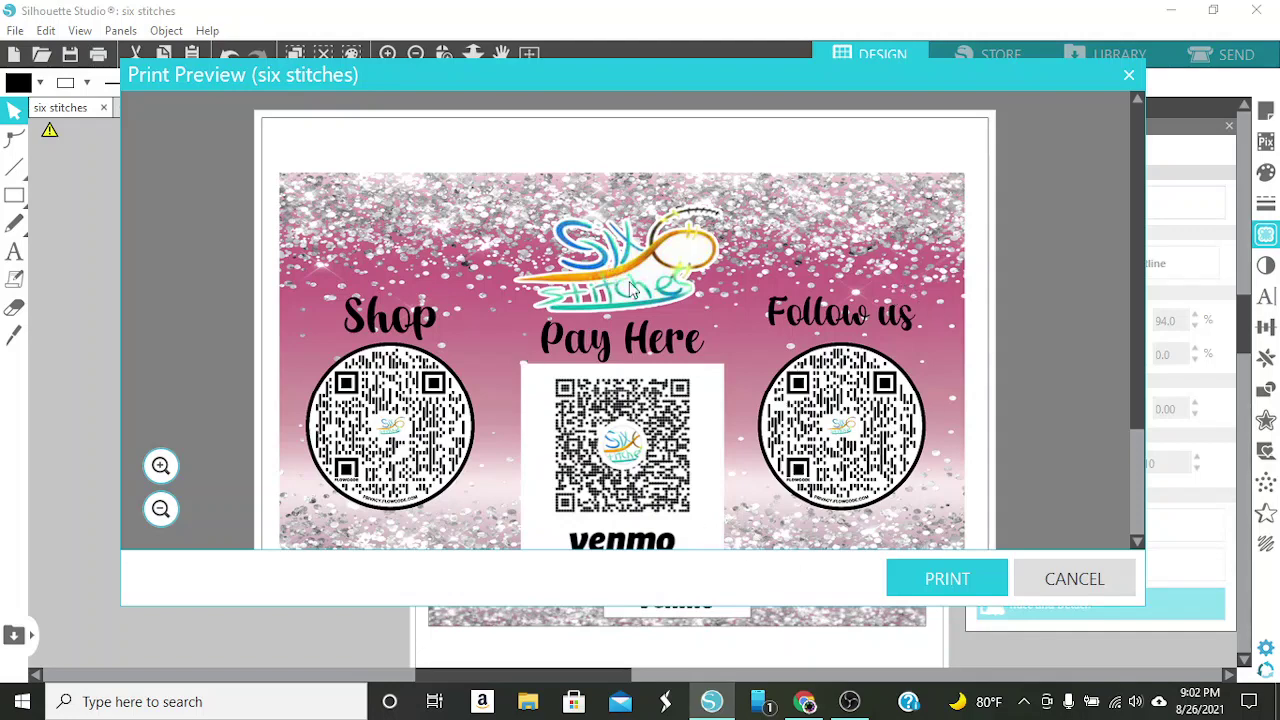
Zoom out the print preview to check the whole pink glitter design, and close it without printing
left_click(160, 508)
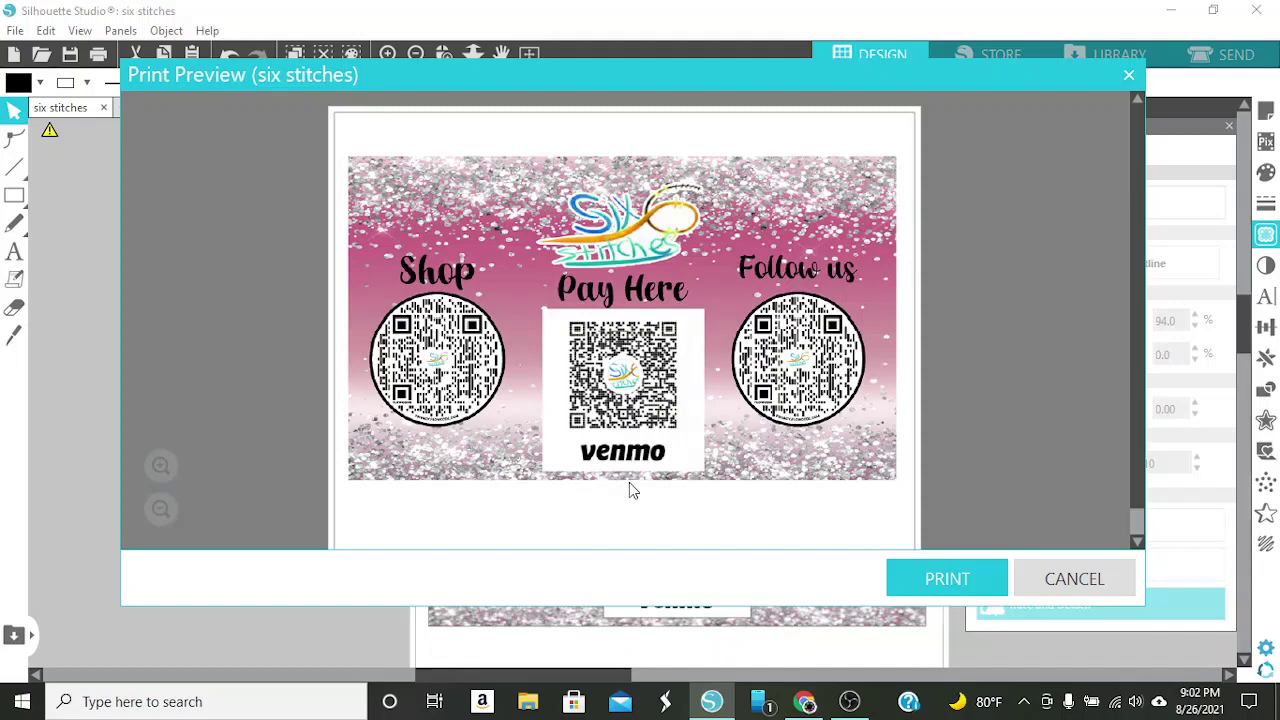
left_click(1078, 585)
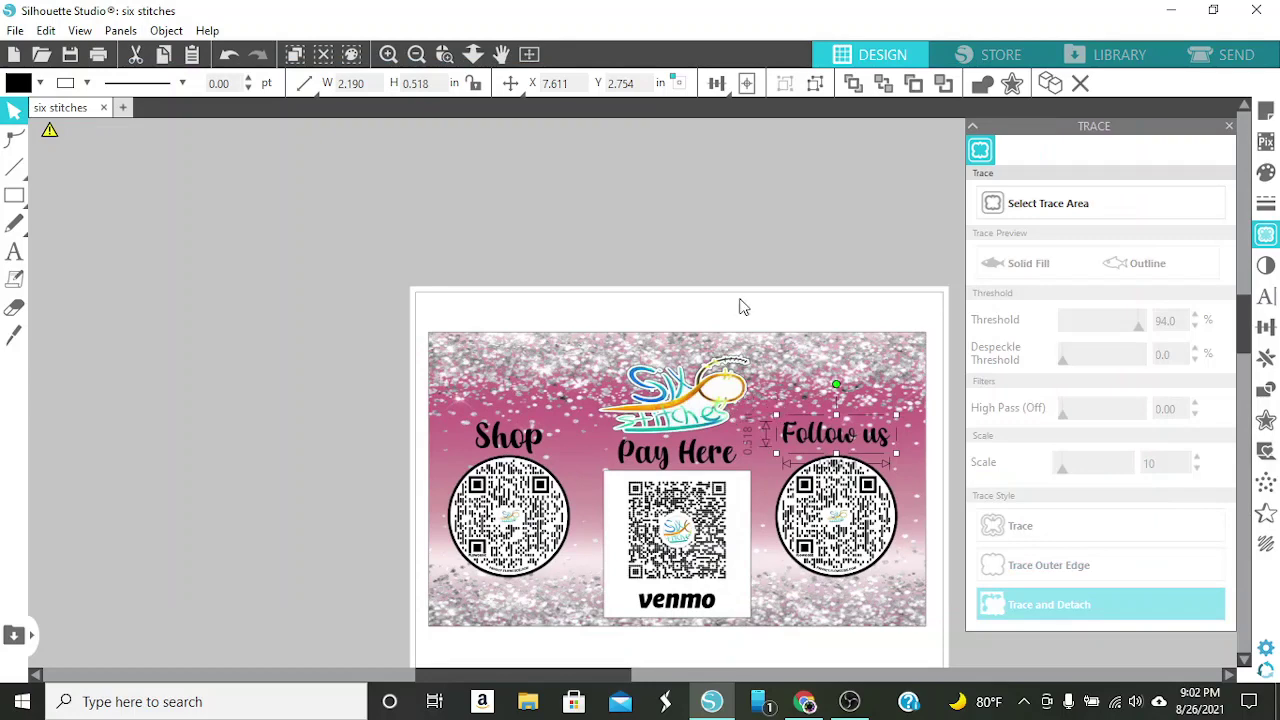
Lower the Facebook QR code slightly and move the "Follow us" label down by the same amount, just above it
scroll(740, 292, "down", 1)
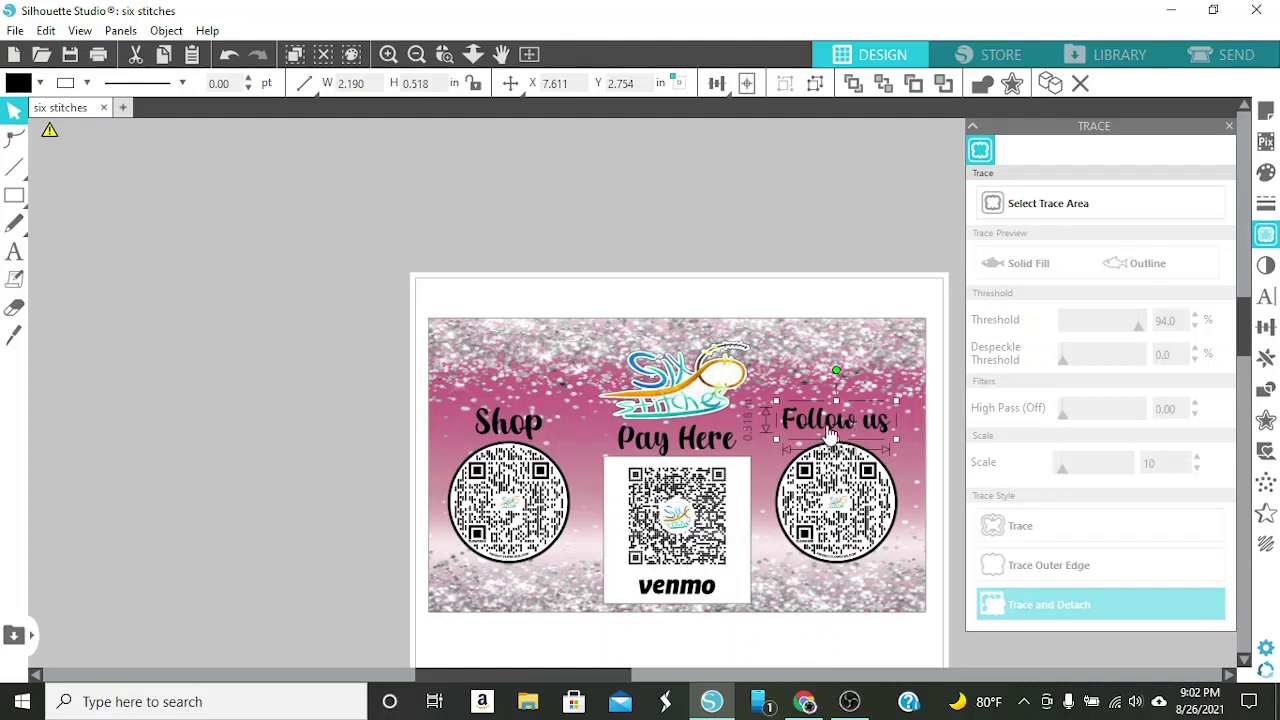
left_click(840, 545)
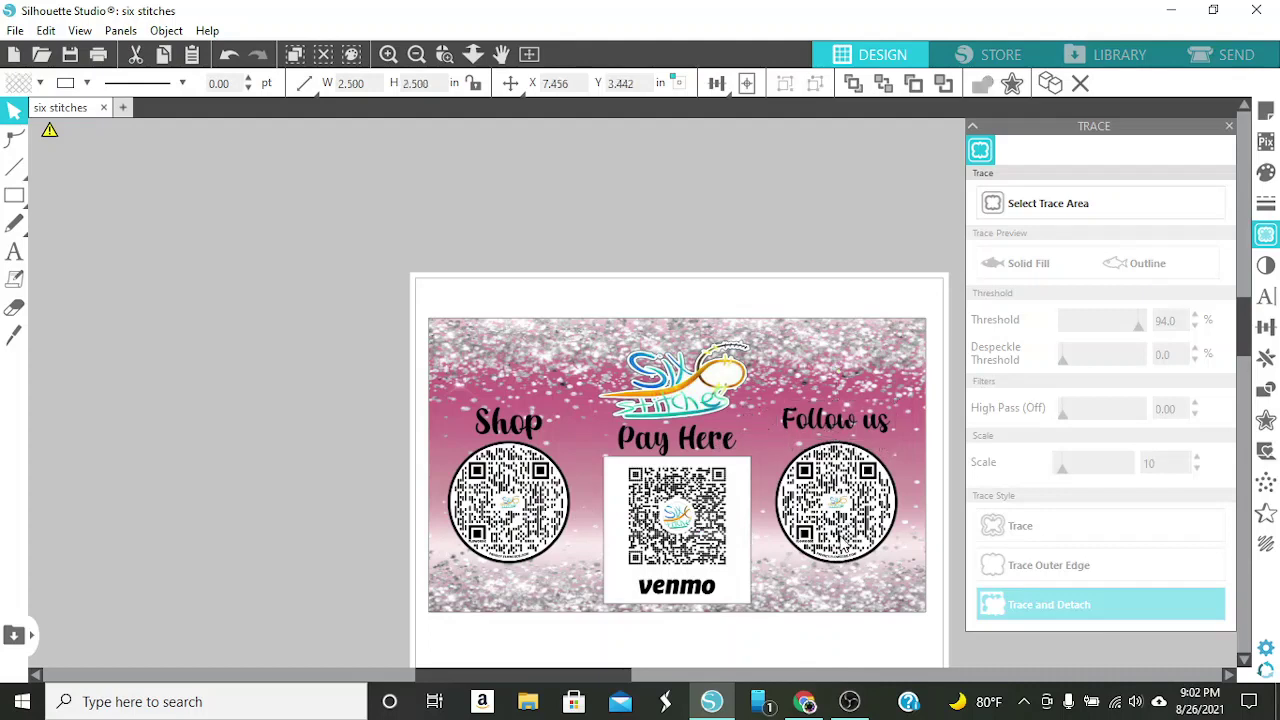
left_click_drag(840, 545, 840, 557)
left_click(845, 425)
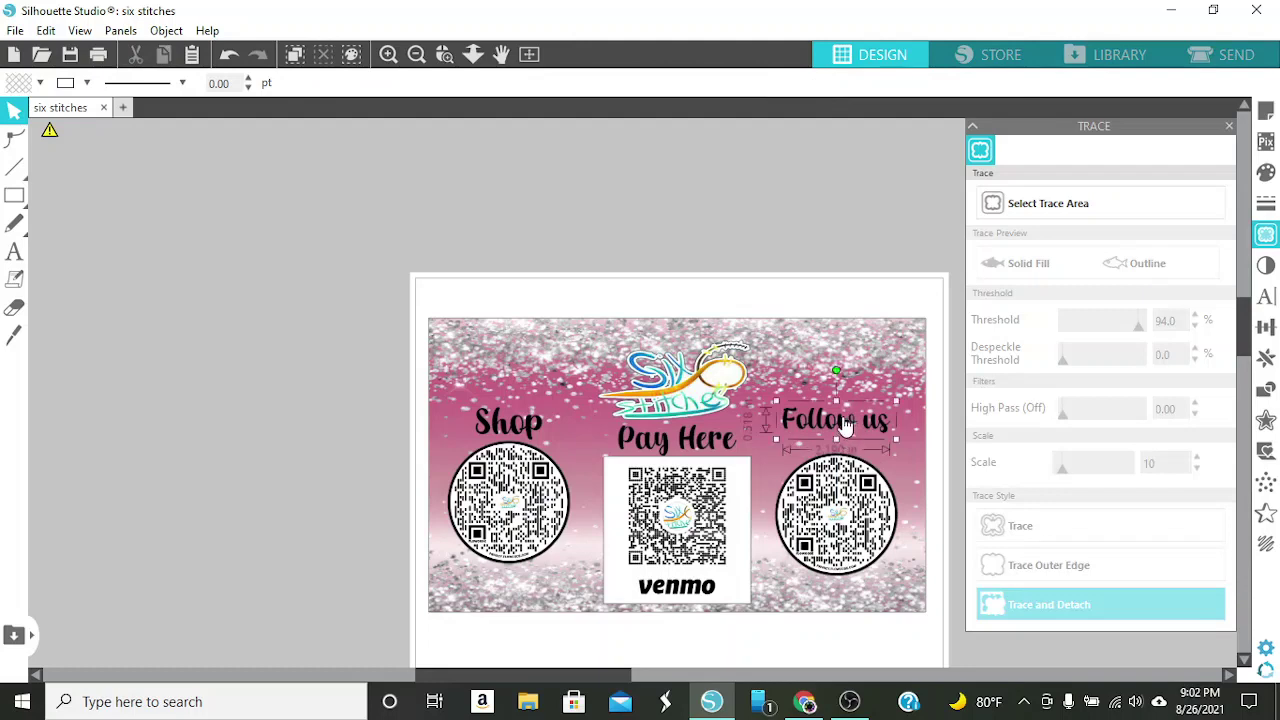
left_click_drag(845, 425, 845, 437)
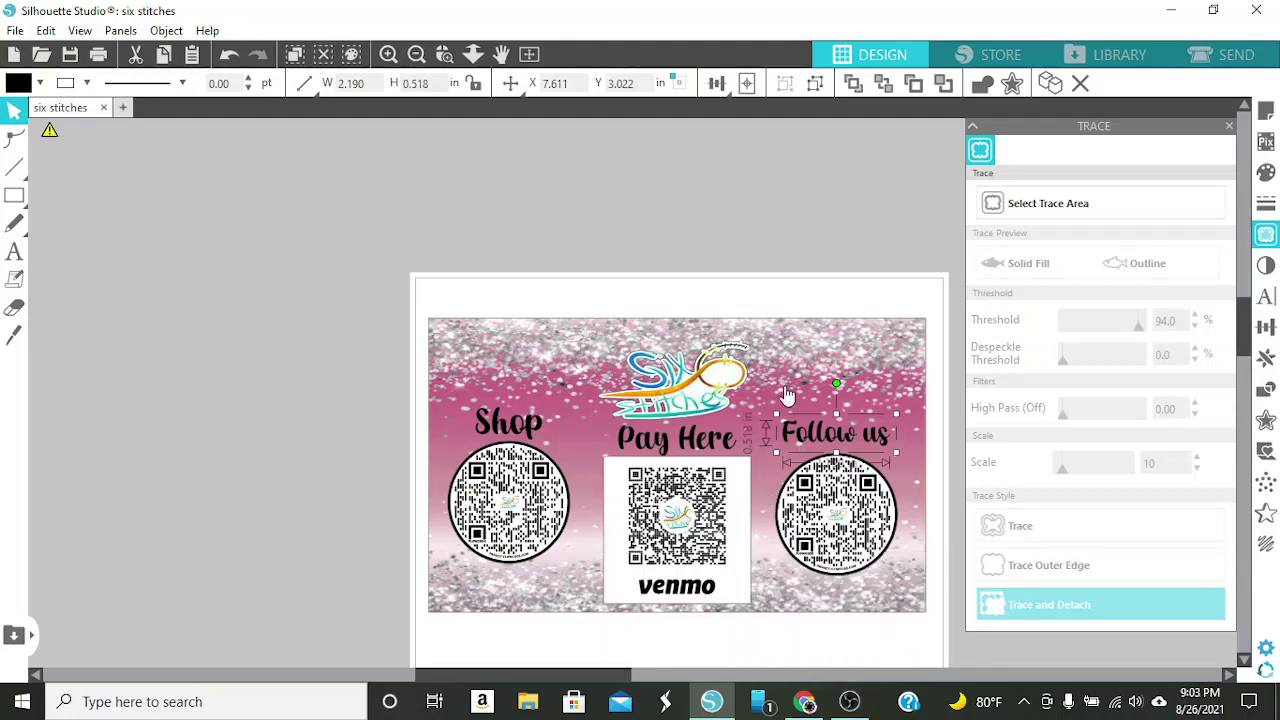
Switch to Chrome and review the Facebook link, pattern, color, style and center image options on Flowcode's code creation page
left_click(1171, 10)
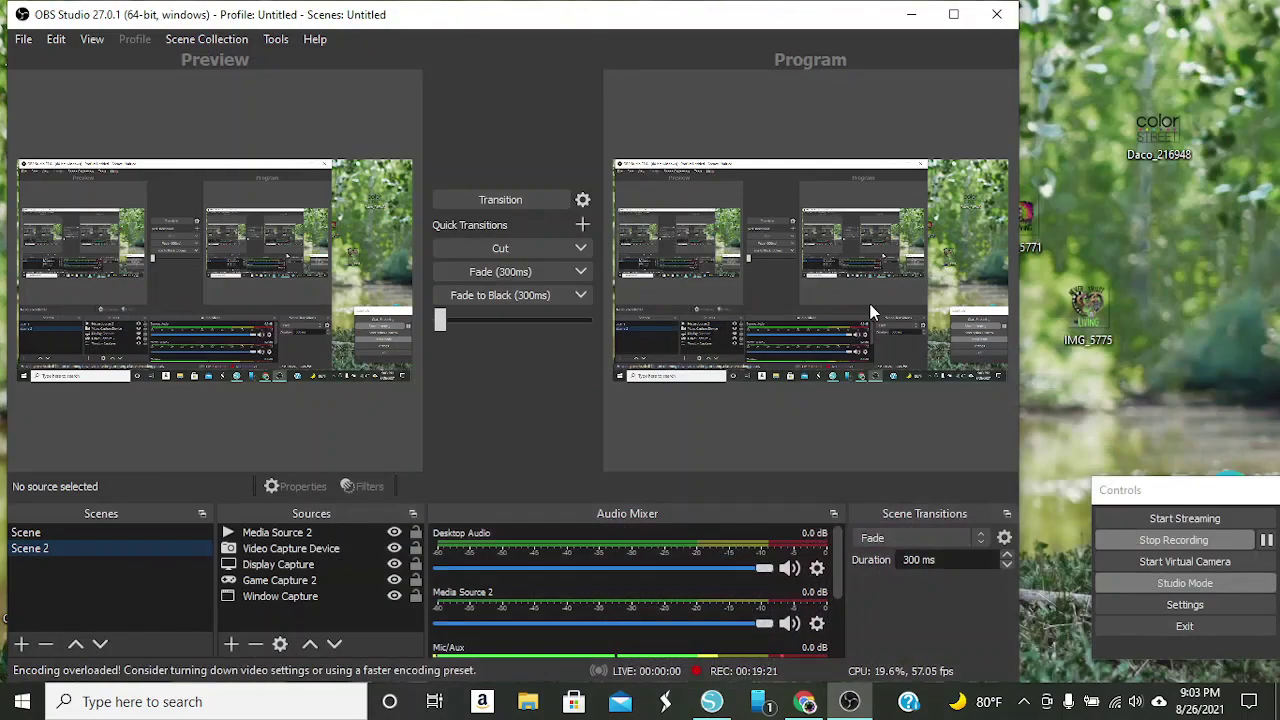
left_click(805, 701)
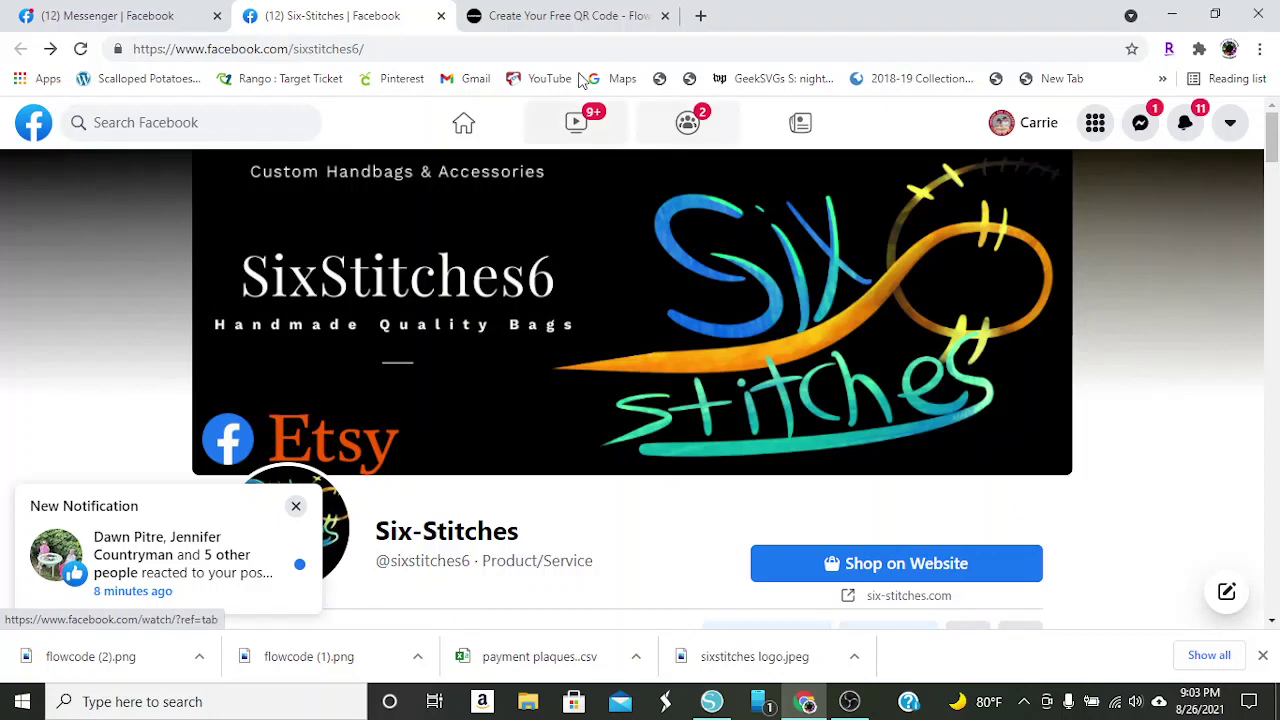
left_click(549, 22)
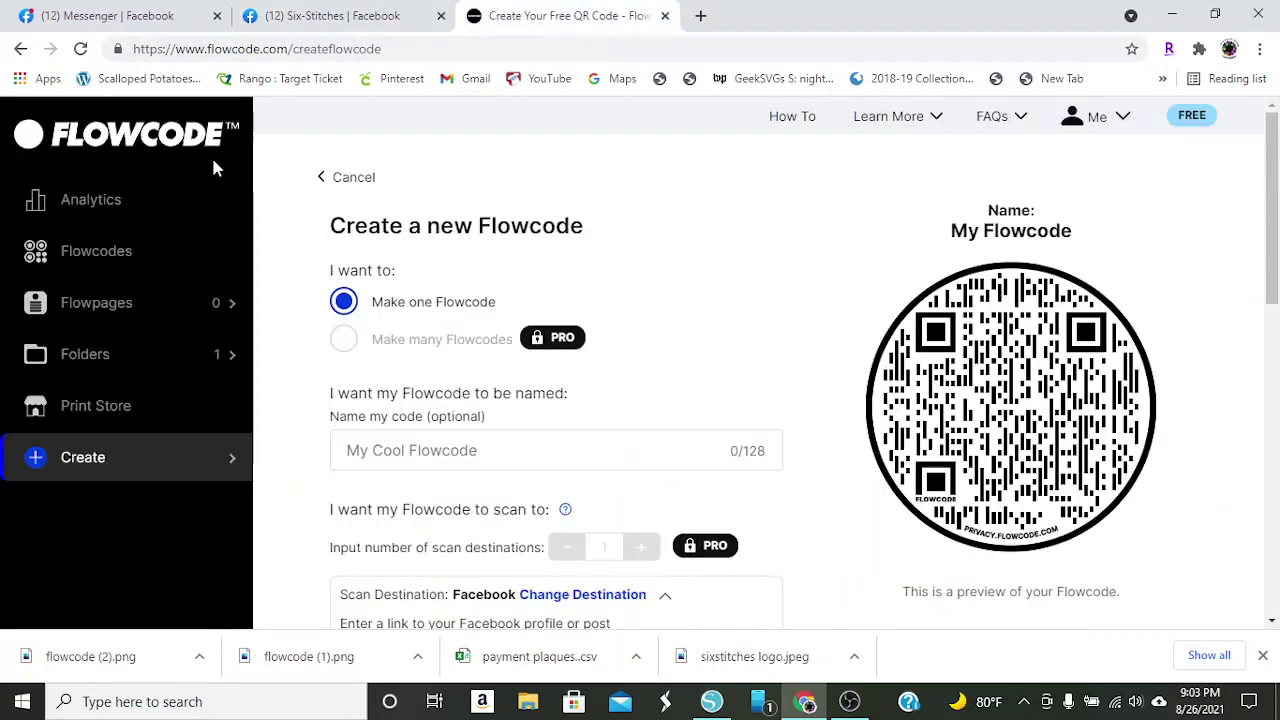
scroll(630, 486, "down", 4)
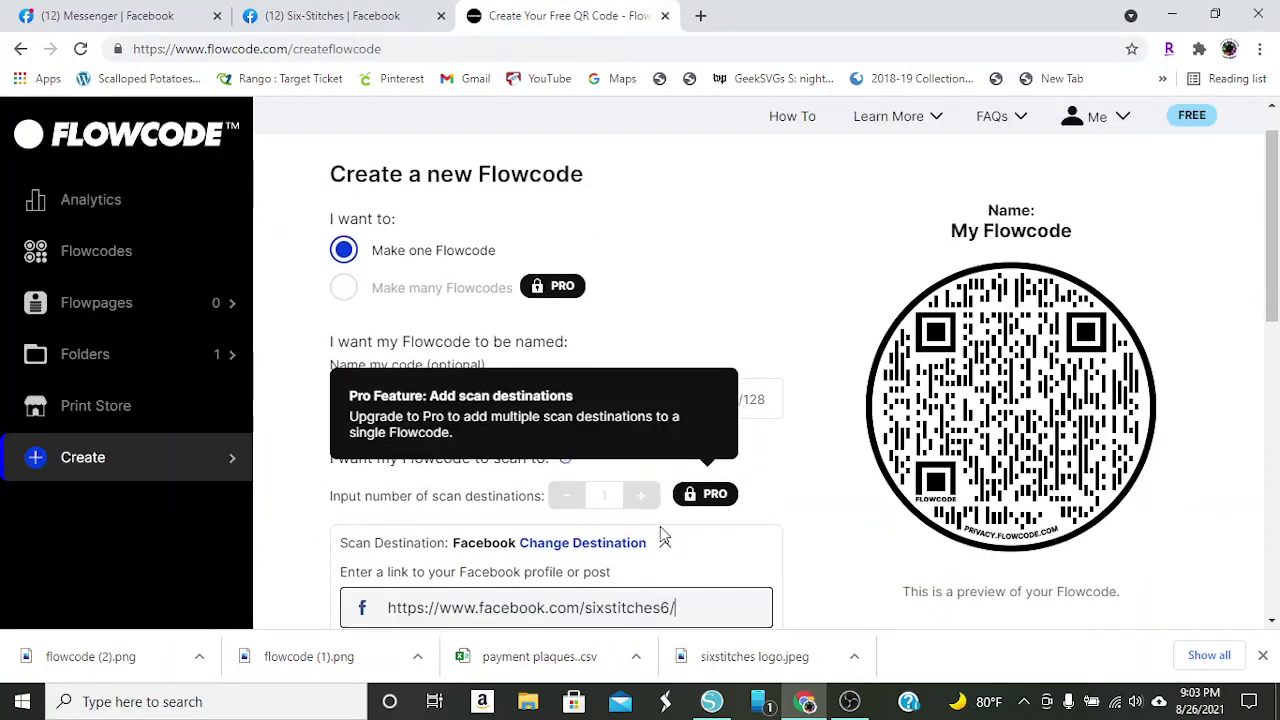
scroll(610, 603, "down", 3)
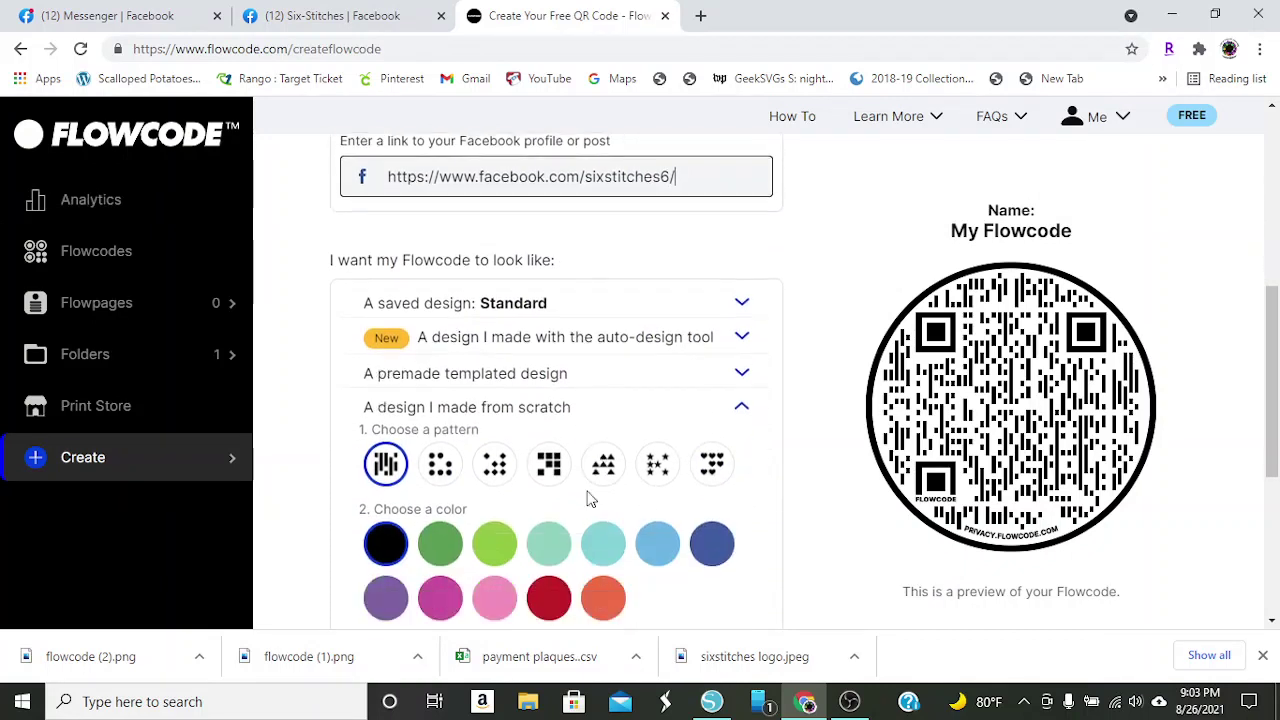
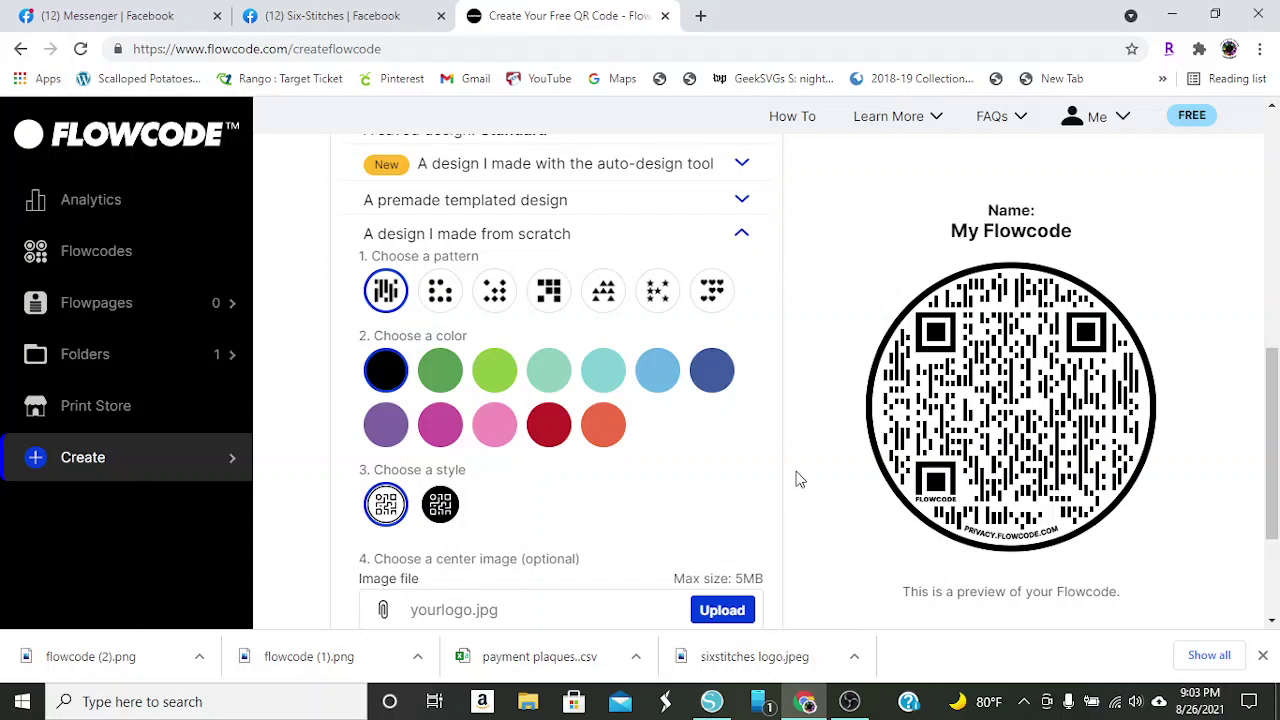
left_click(850, 703)
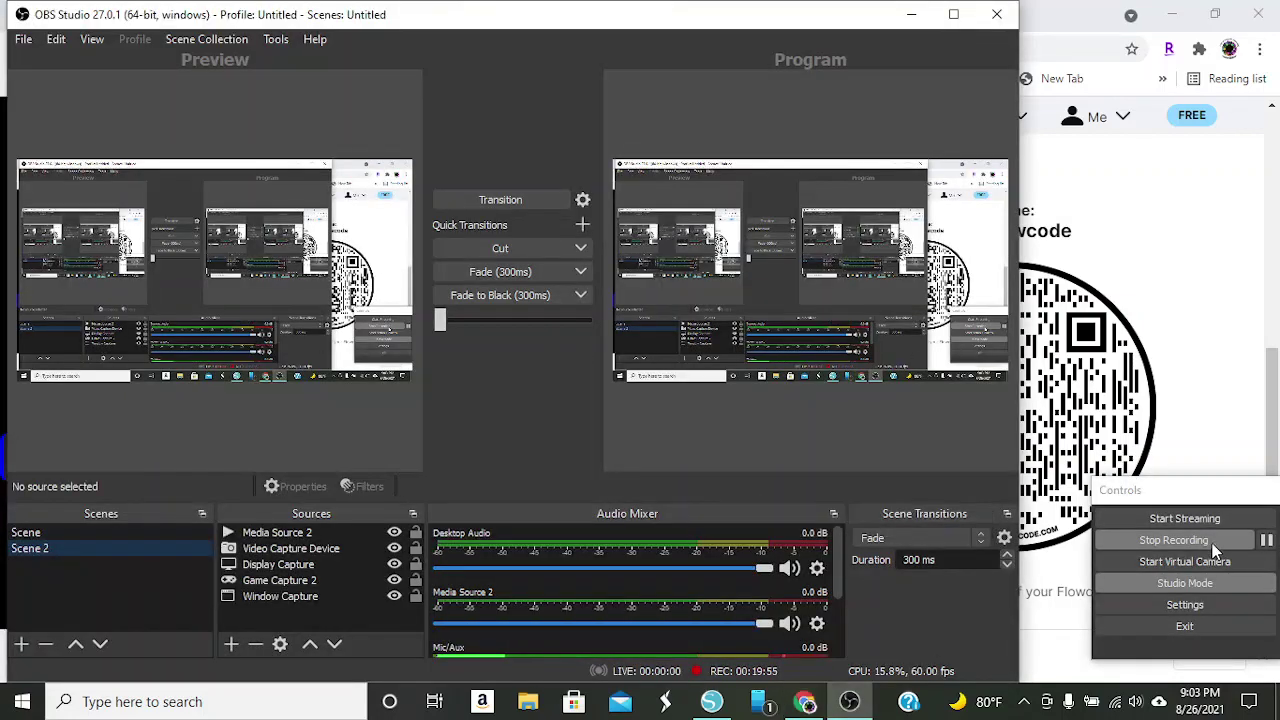
left_click(1213, 546)
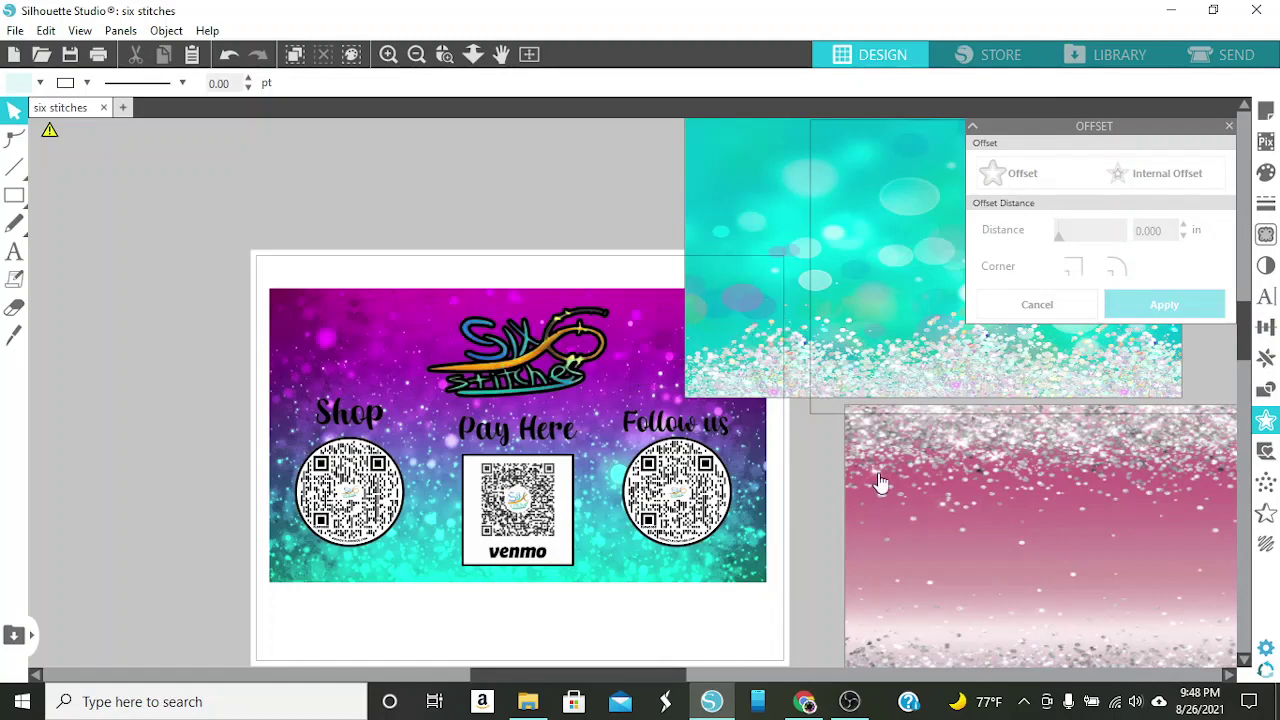
Move the unused pink glitter background farther away from the page and the teal glitter background clear of the page's edge
left_click_drag(955, 540, 993, 608)
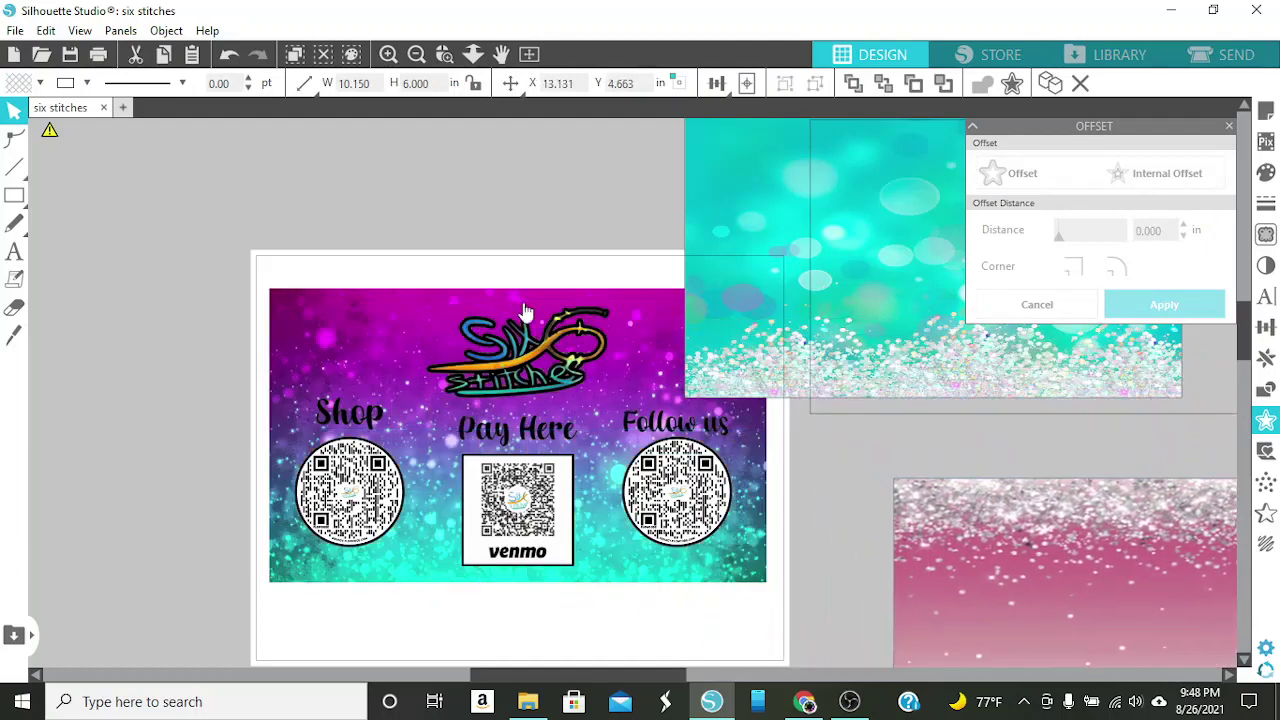
key("Escape")
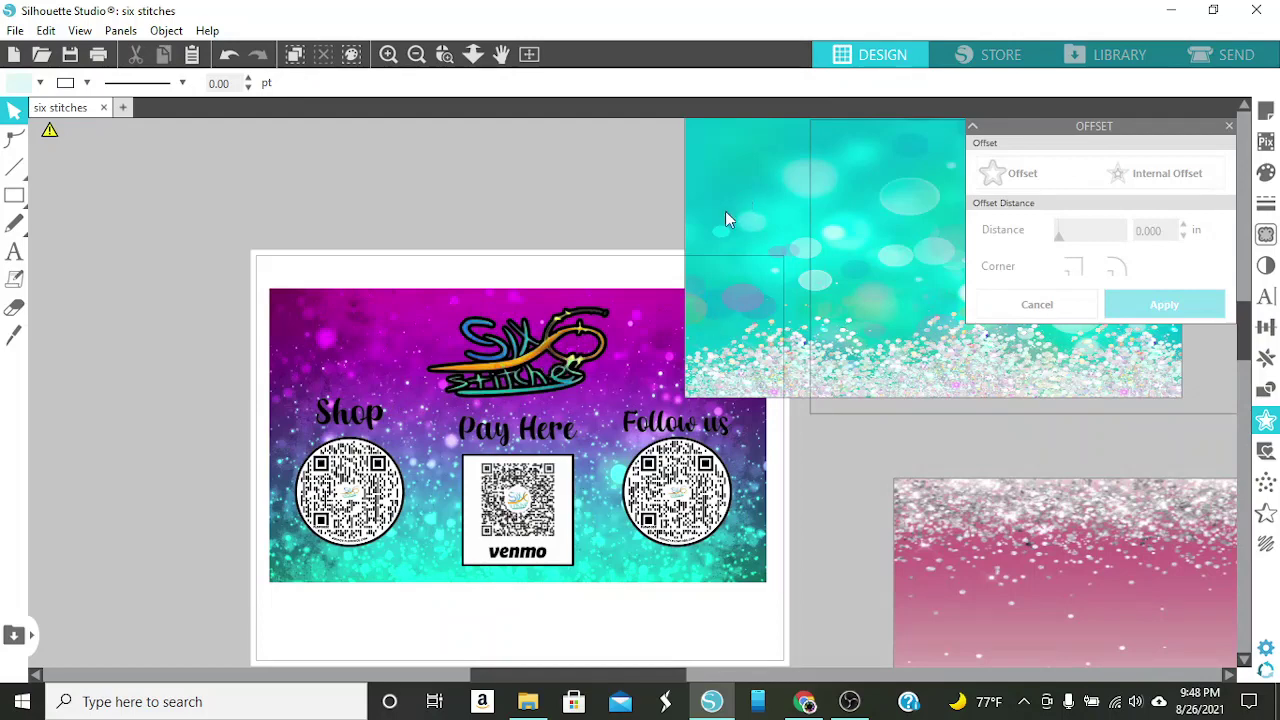
left_click_drag(727, 218, 369, 386)
left_click_drag(332, 379, 859, 227)
left_click(222, 328)
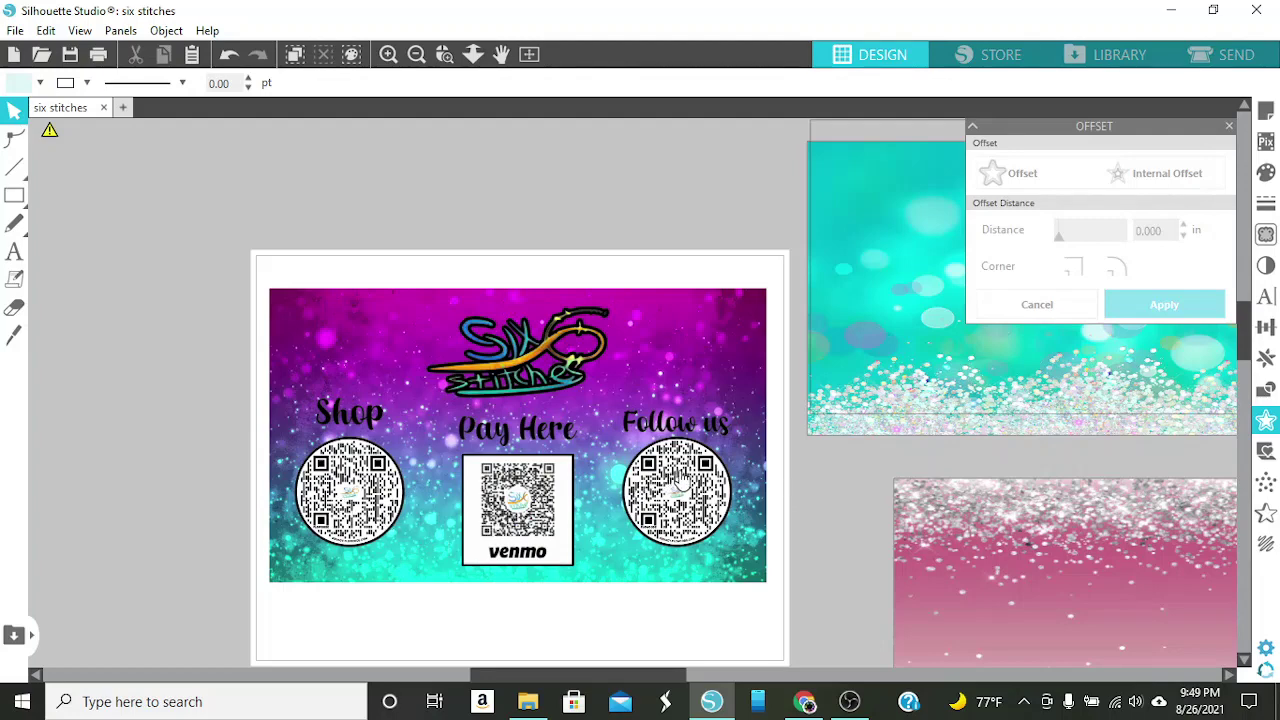
Check the purple and teal design in the print preview and close it without printing
left_click(675, 430)
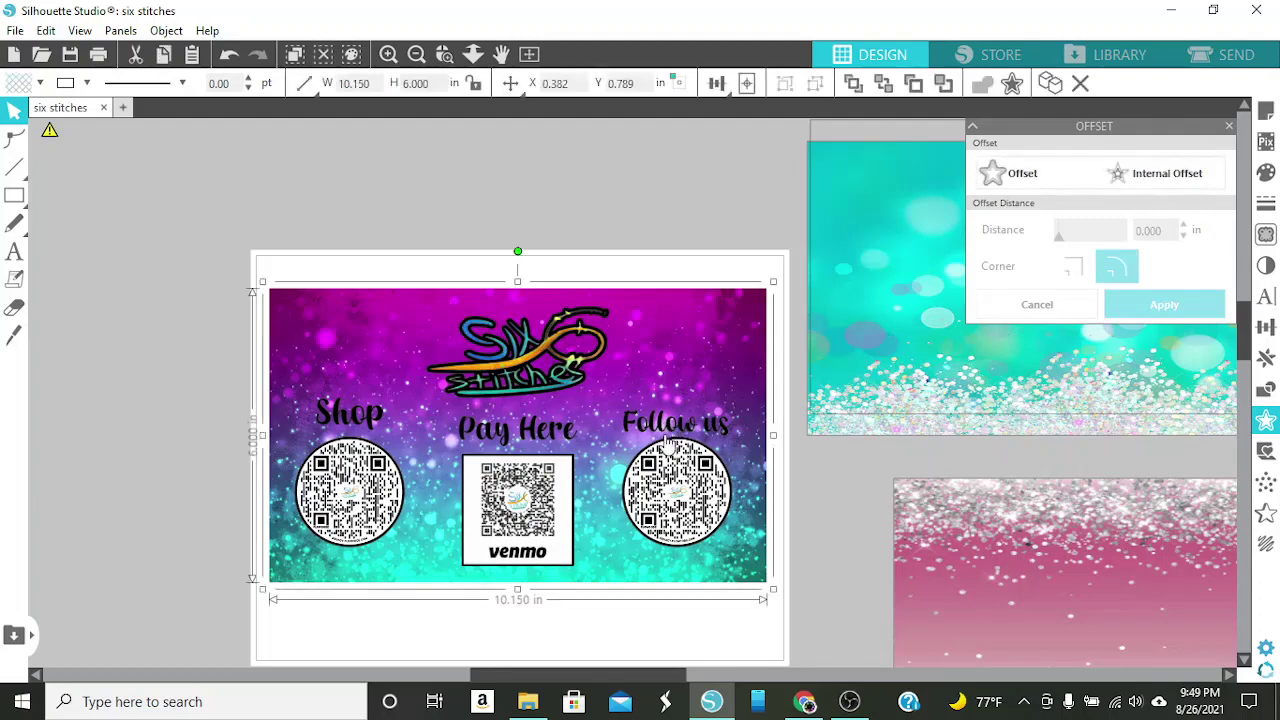
left_click(665, 440)
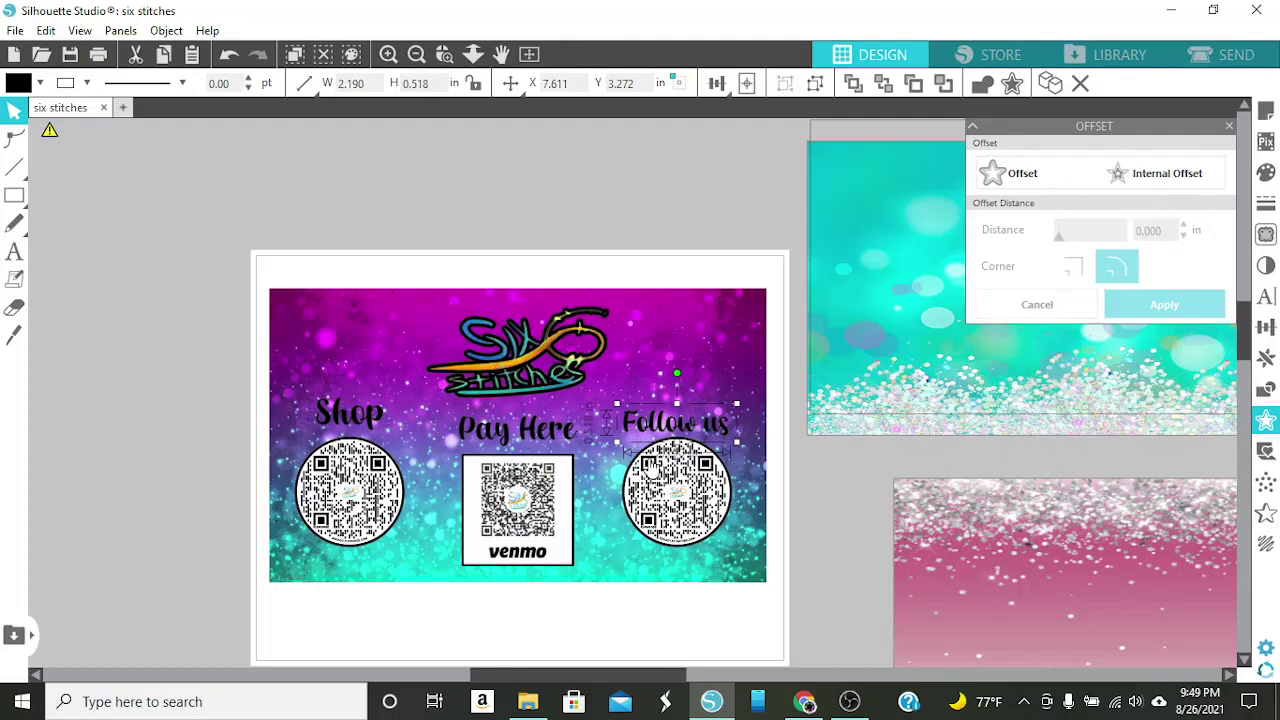
left_click(100, 55)
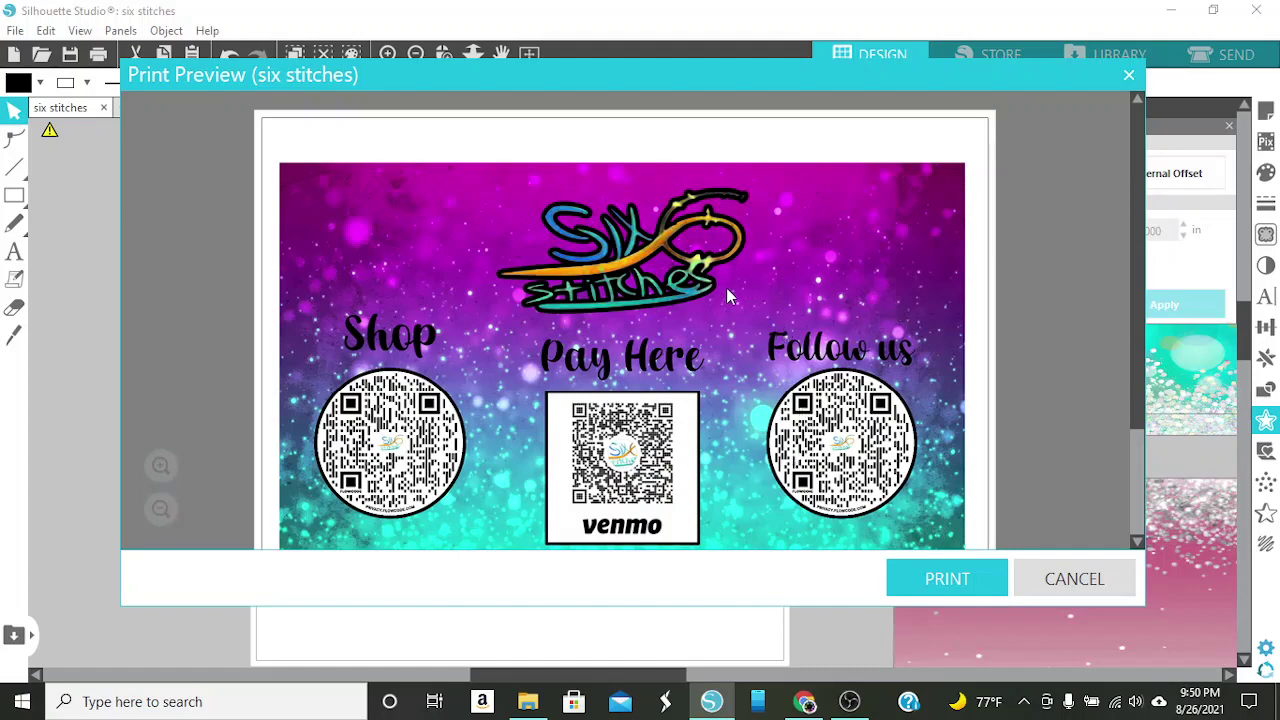
left_click(1084, 582)
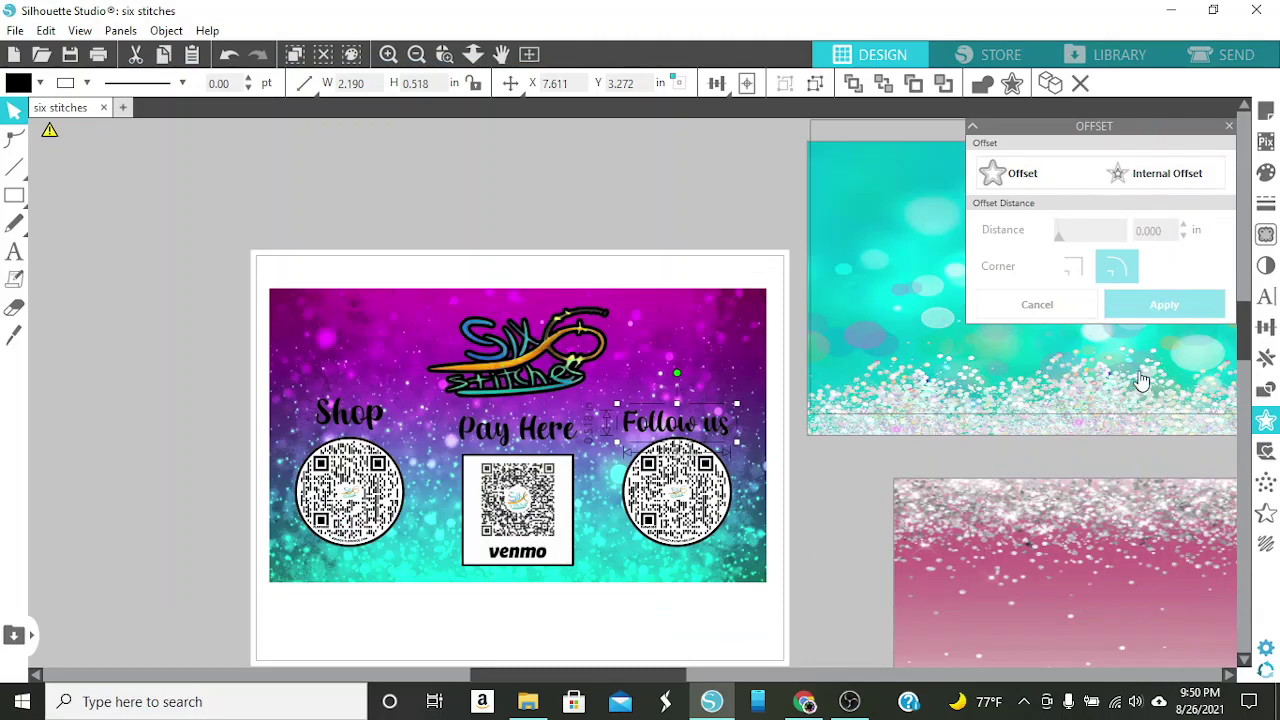